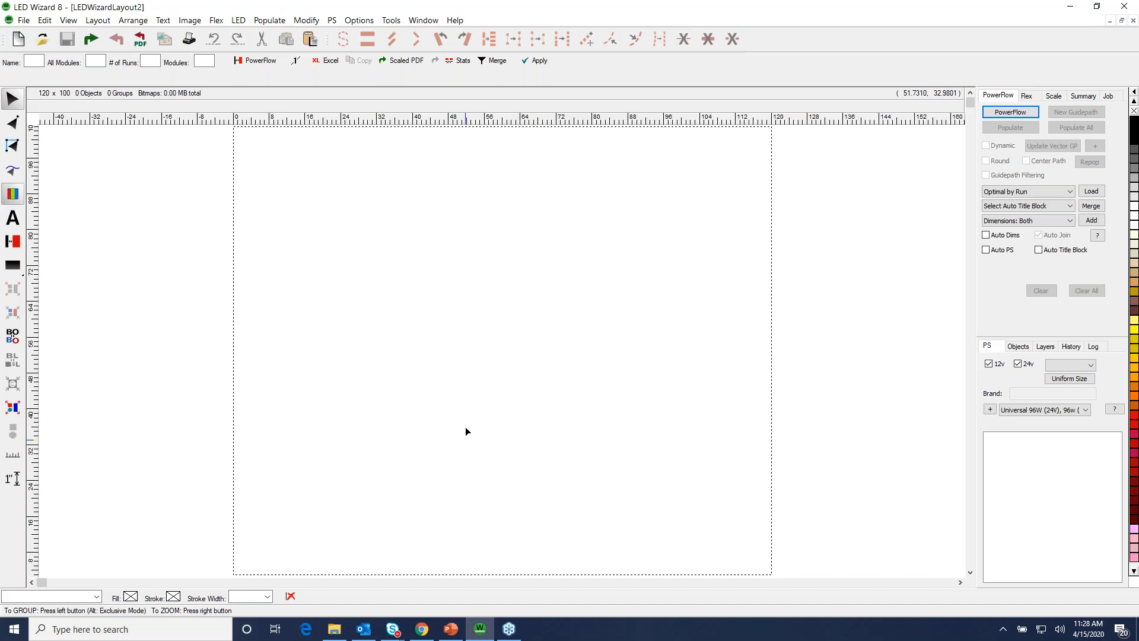
Import Immo Twins-led plan.pdf from Vector Files, cropped to the logo with its dimensions and without the title block strip.
{"action": "left_click", "coordinate": [90, 41]}
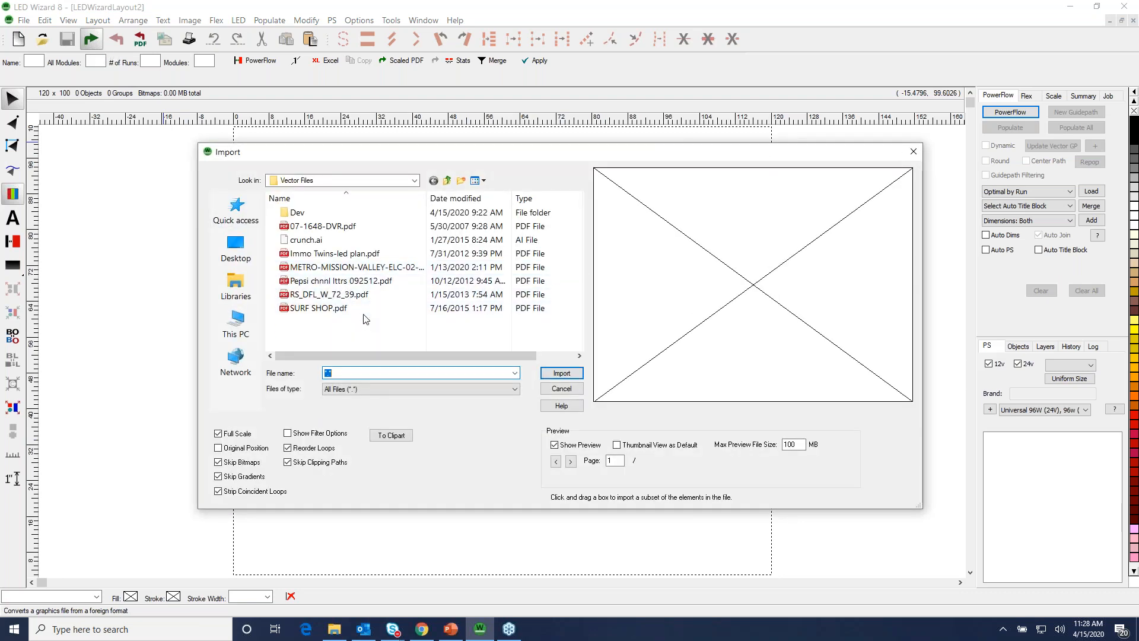
{"action": "left_click", "coordinate": [359, 255]}
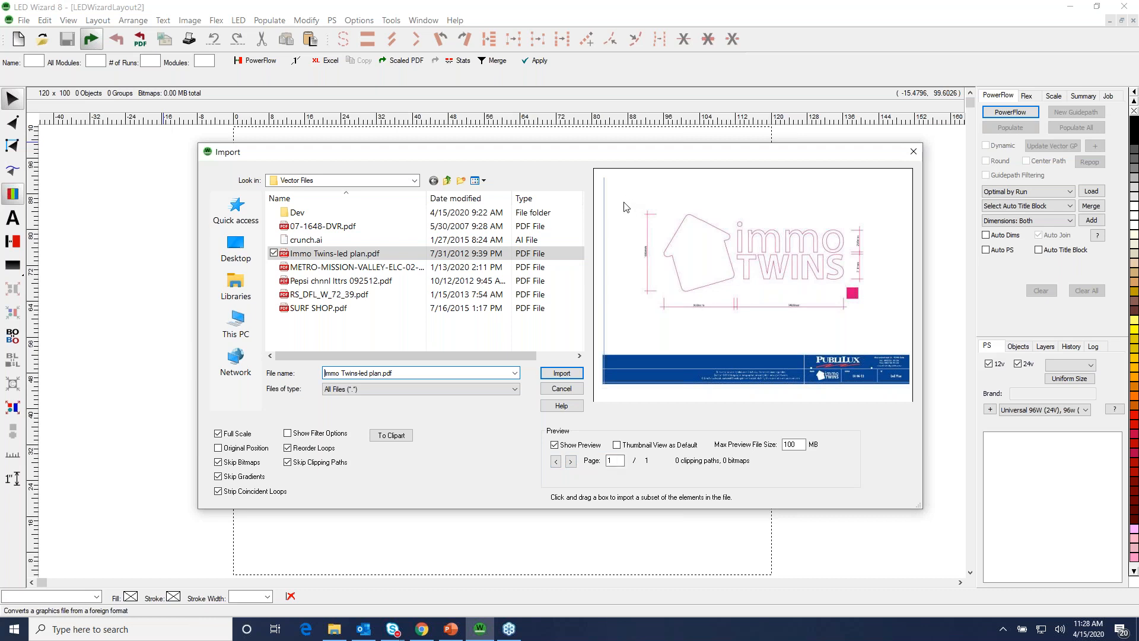
{"action": "left_click_drag", "start_coordinate": [629, 193], "coordinate": [883, 326]}
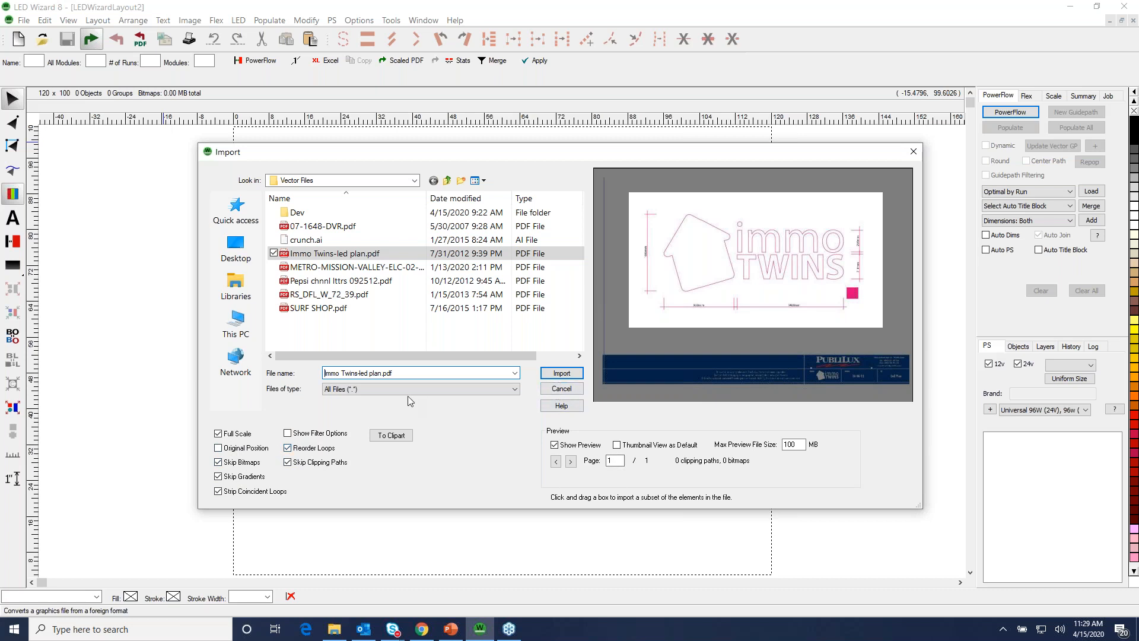
{"action": "left_click", "coordinate": [514, 389]}
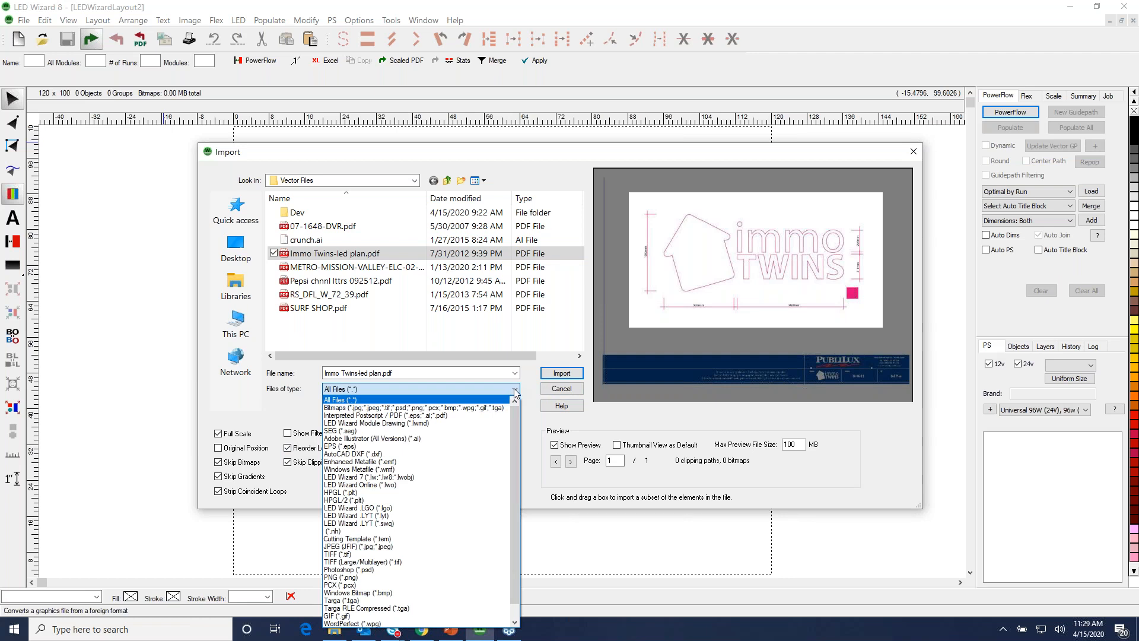
{"action": "left_click", "coordinate": [516, 390]}
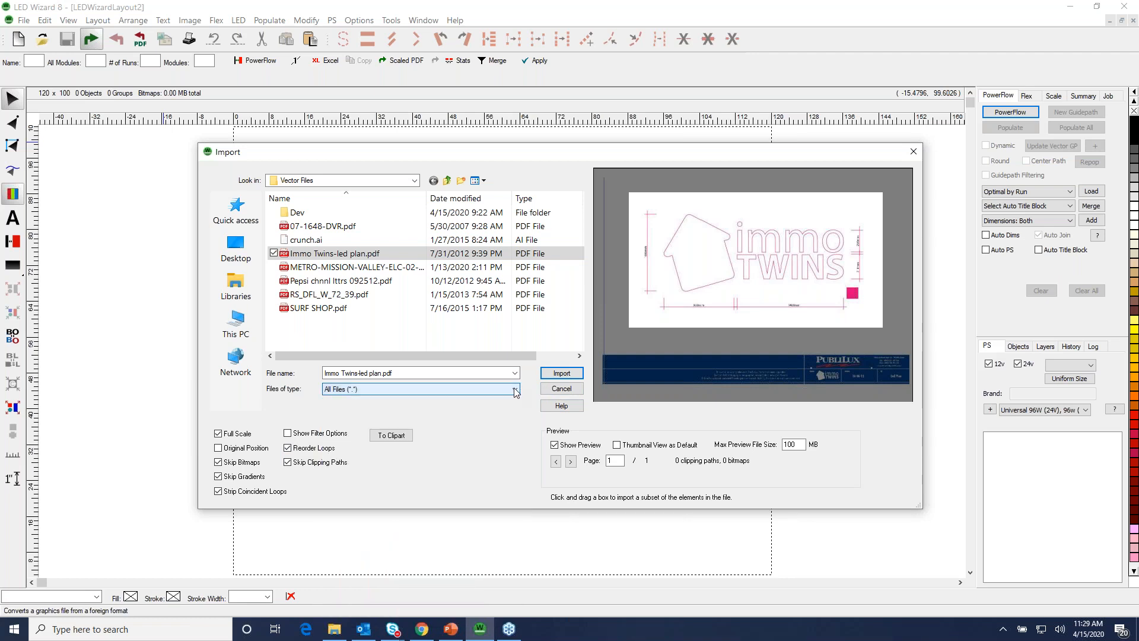
{"action": "left_click", "coordinate": [561, 373]}
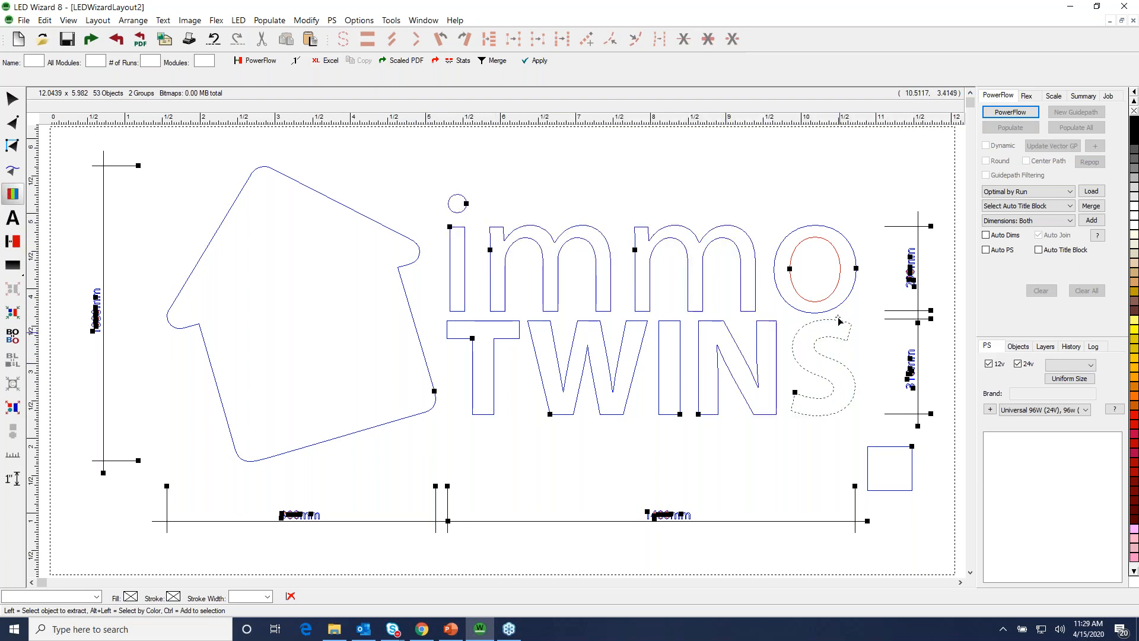
{"action": "left_click", "coordinate": [339, 219]}
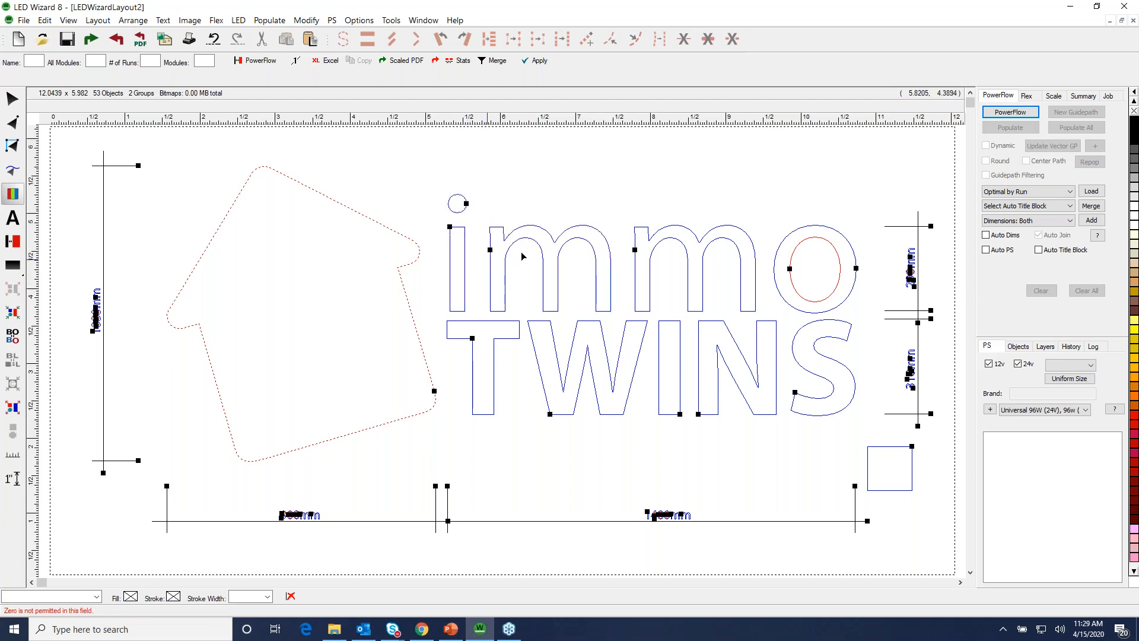
{"action": "left_click", "coordinate": [462, 256], "text": "shift"}
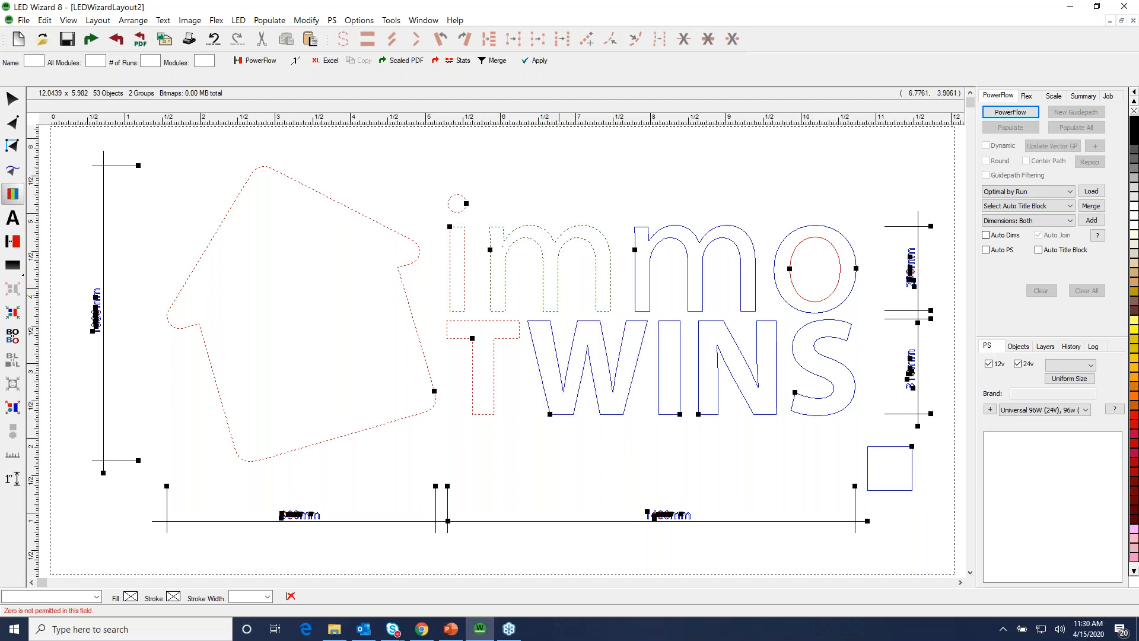
{"action": "left_click", "coordinate": [551, 279], "text": "shift"}
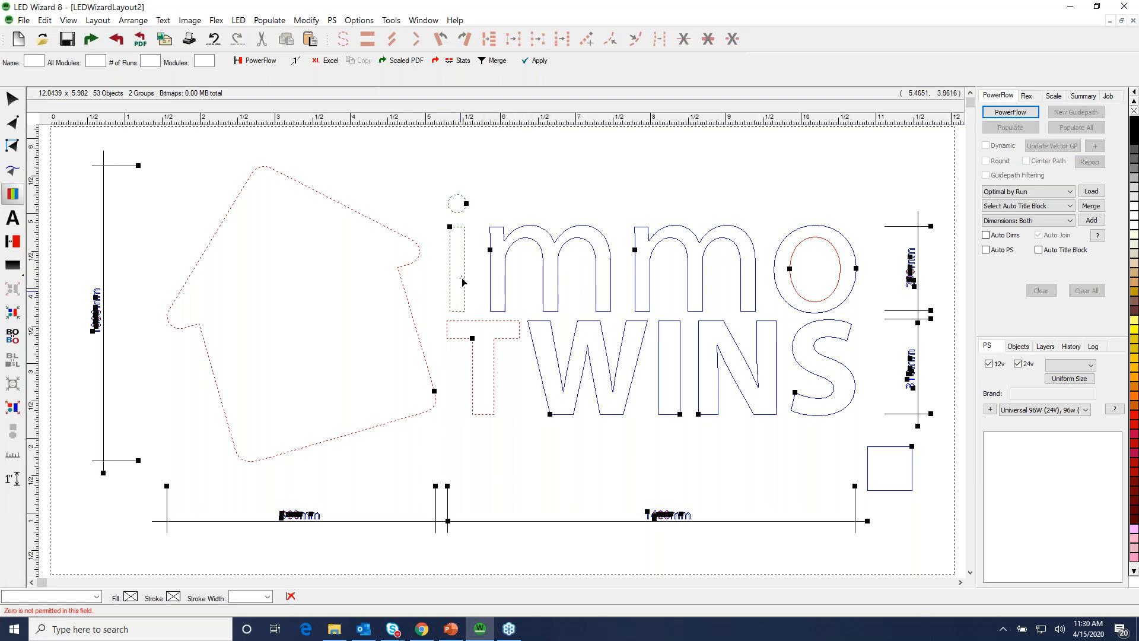
{"action": "left_click", "coordinate": [511, 356], "text": "shift"}
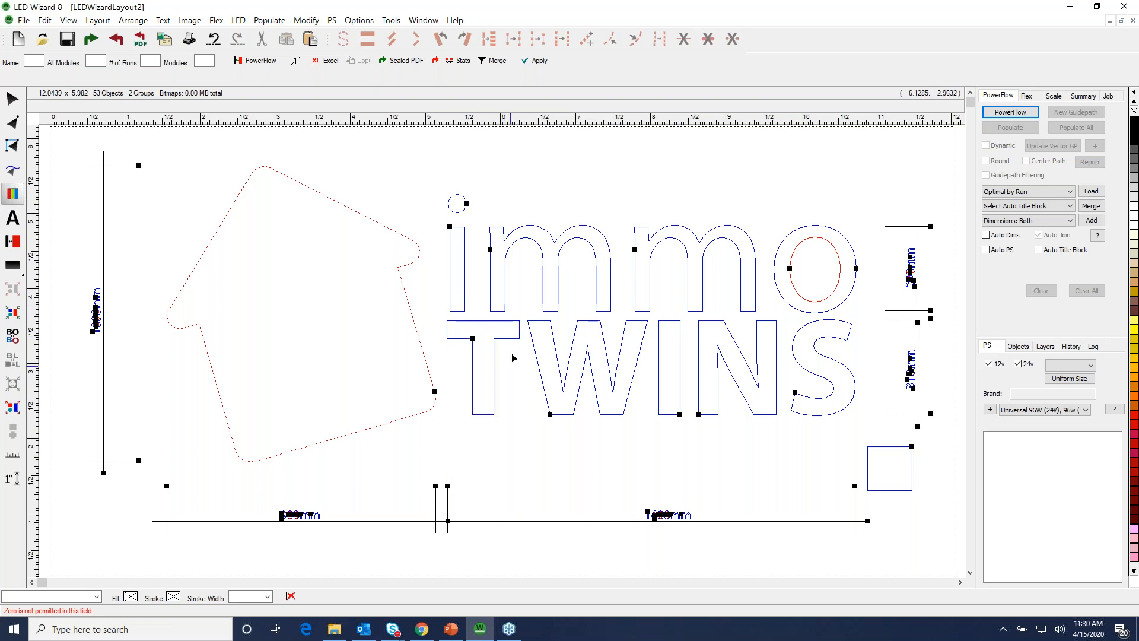
{"action": "left_click_drag", "start_coordinate": [425, 181], "coordinate": [875, 442]}
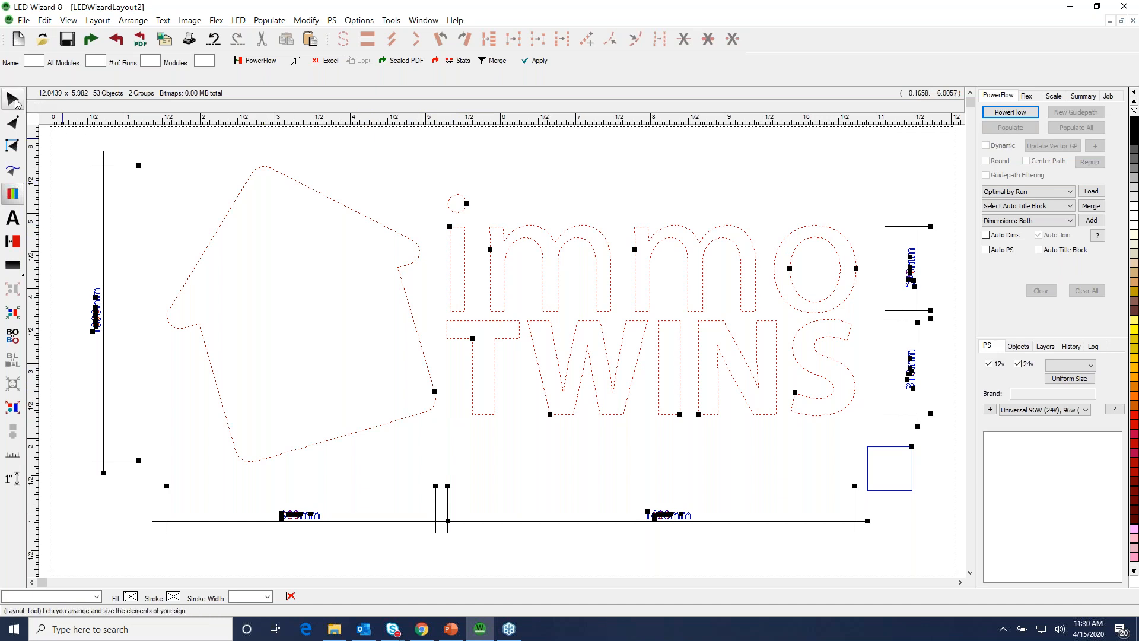
{"action": "left_click", "coordinate": [12, 194]}
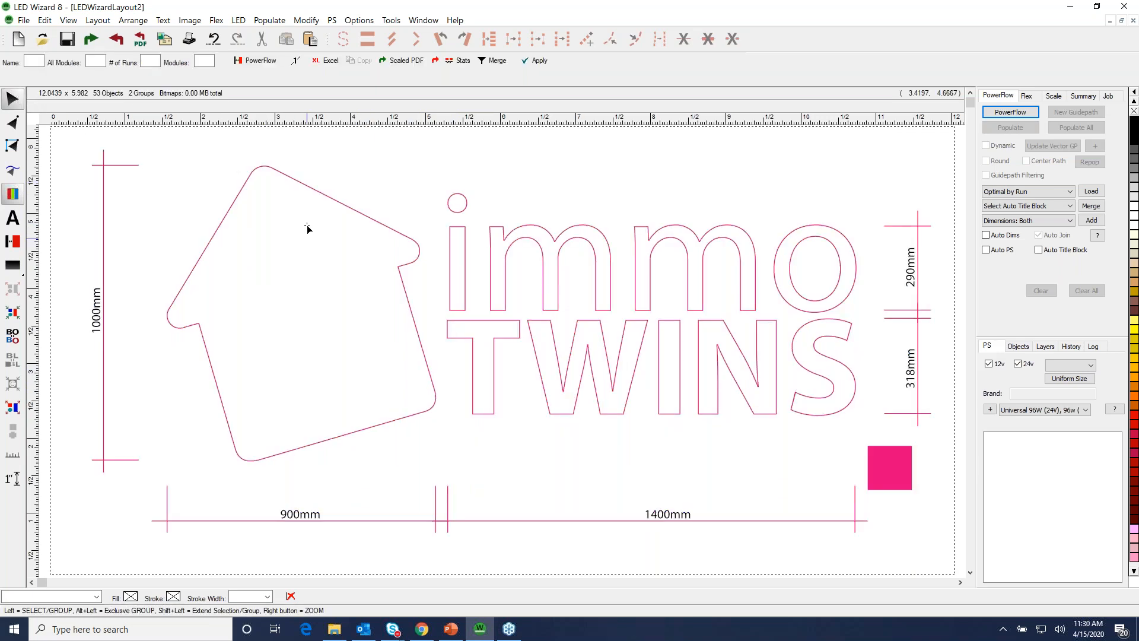
{"action": "key", "text": "e"}
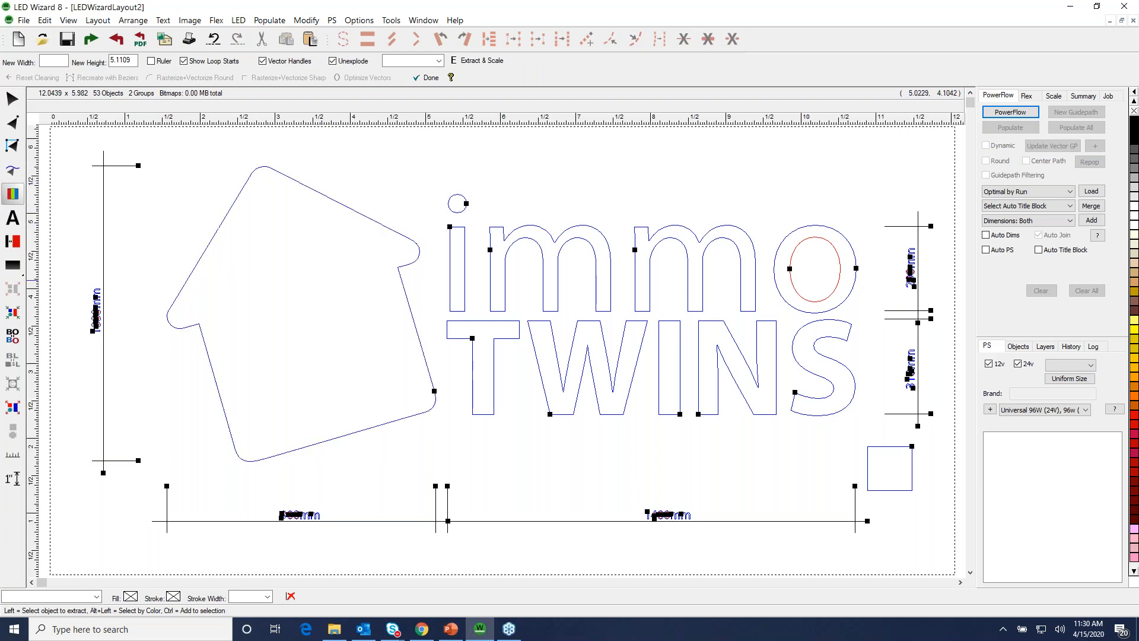
{"action": "left_click", "coordinate": [391, 20]}
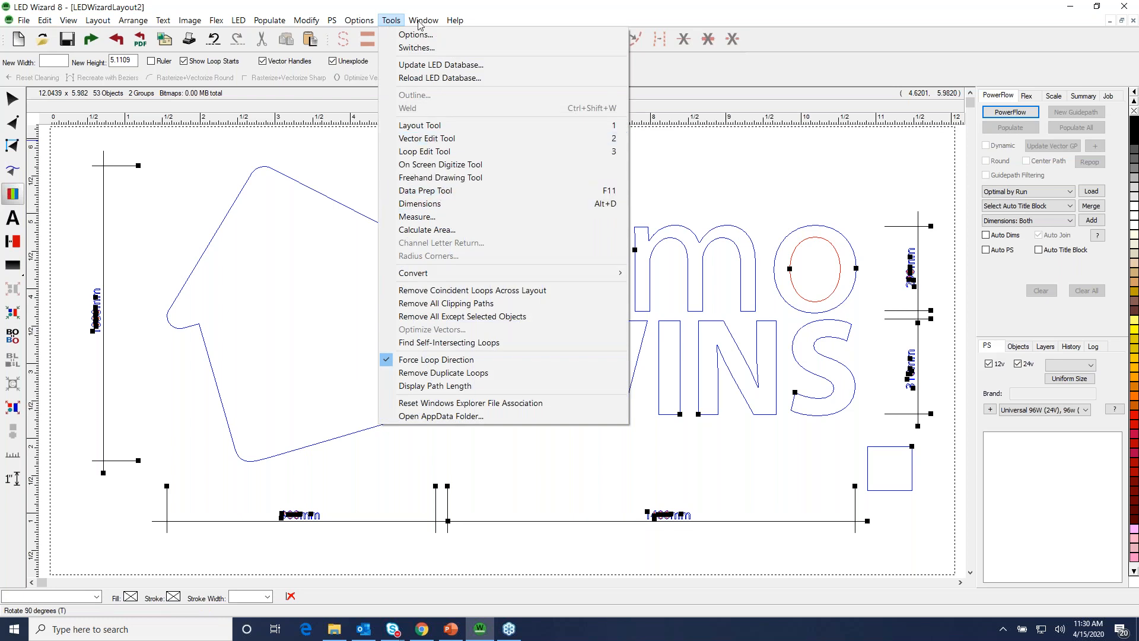
{"action": "left_click", "coordinate": [478, 14]}
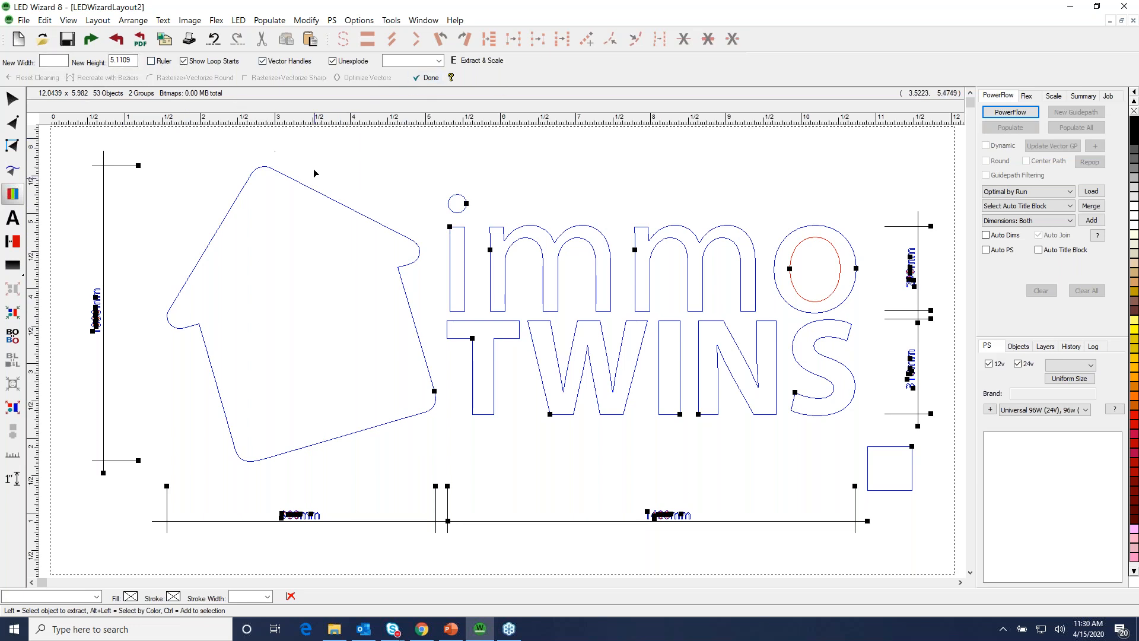
Select the house and all immo TWINS letter outlines for extraction and inspect the house's height dimension.
{"action": "left_click", "coordinate": [287, 177]}
{"action": "left_click_drag", "start_coordinate": [425, 171], "coordinate": [878, 433]}
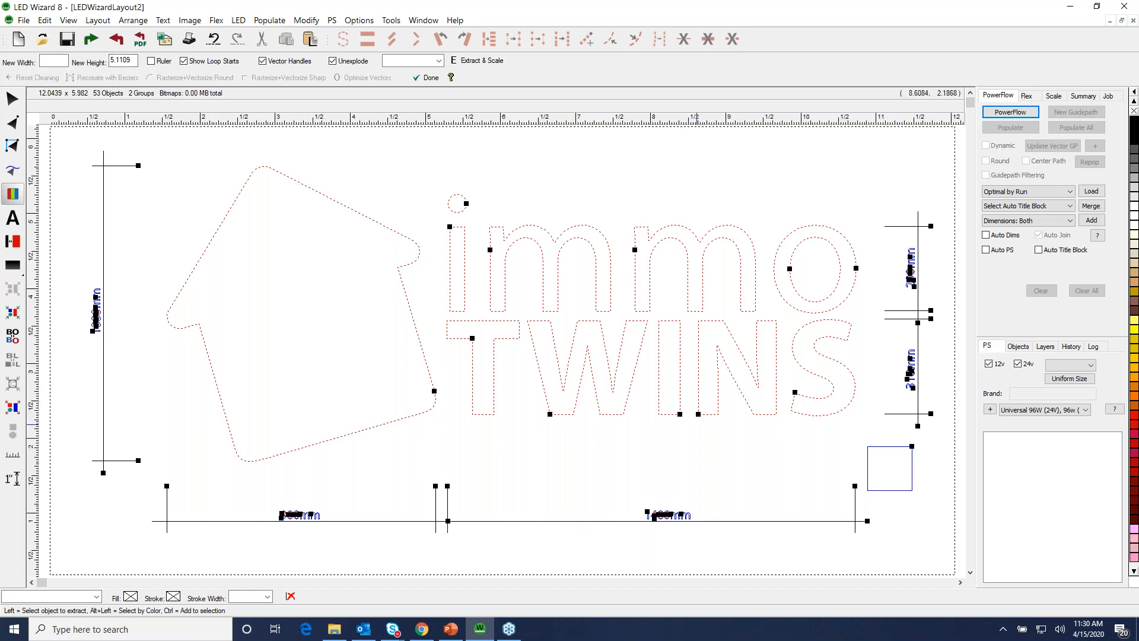
{"action": "key", "text": "z"}
{"action": "left_click_drag", "start_coordinate": [71, 275], "coordinate": [163, 357]}
{"action": "left_click", "coordinate": [396, 380]}
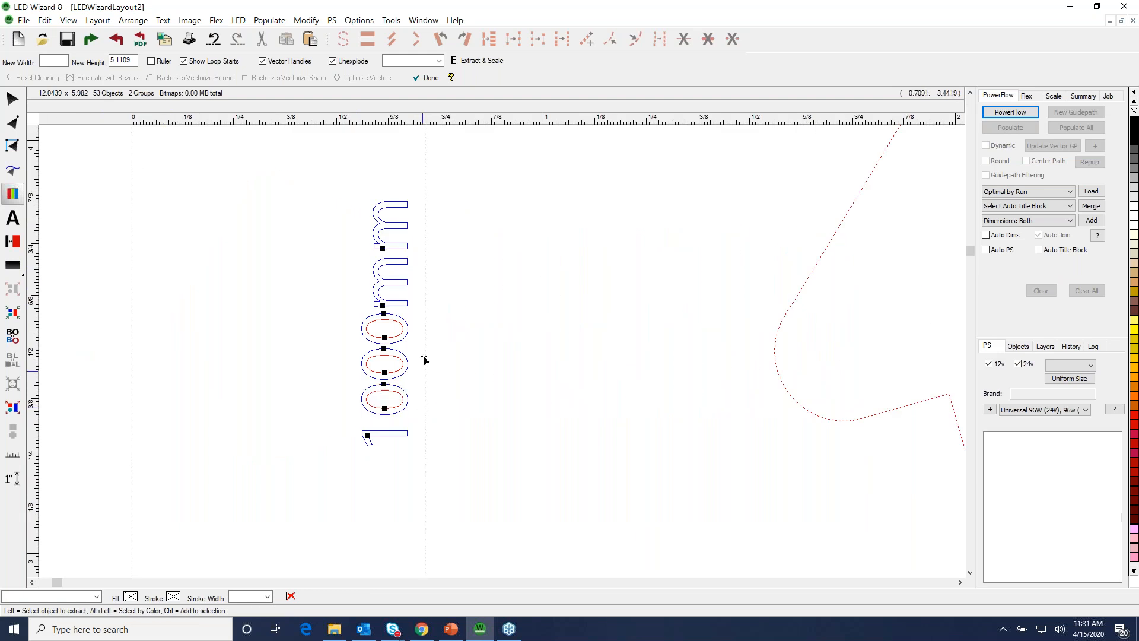
{"action": "key", "text": "z"}
{"action": "key", "text": "z"}
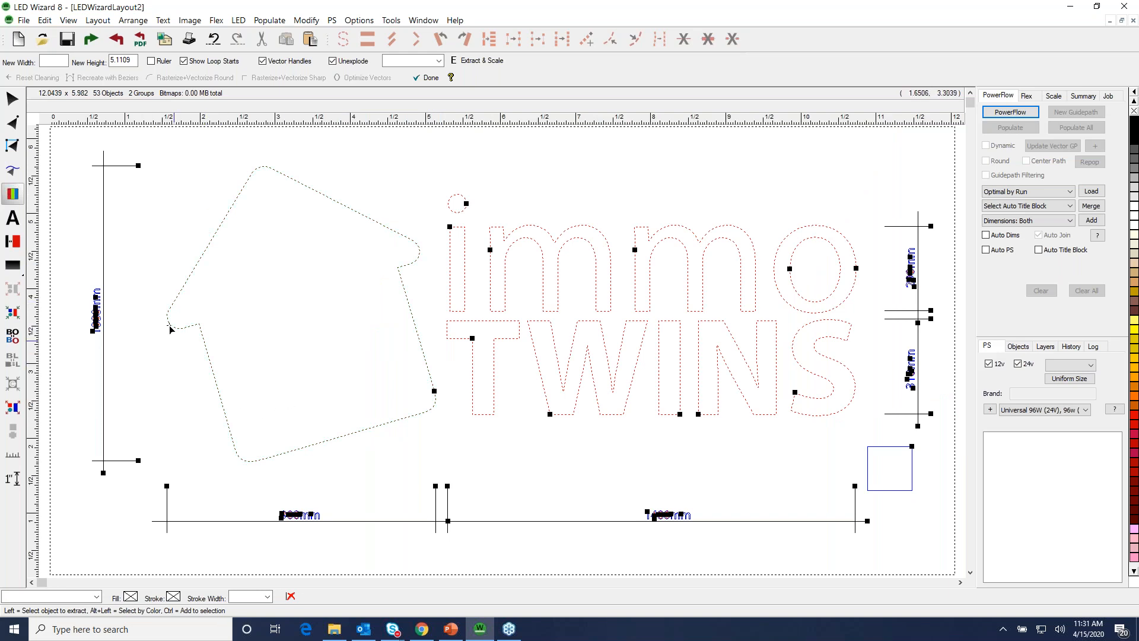
Extract and scale the selected outlines to a new height of 38 with Unexplode turned off.
{"action": "left_click", "coordinate": [135, 61]}
{"action": "double_click", "coordinate": [130, 62]}
{"action": "type", "text": "38"}
{"action": "left_click", "coordinate": [54, 60]}
{"action": "left_click", "coordinate": [439, 61]}
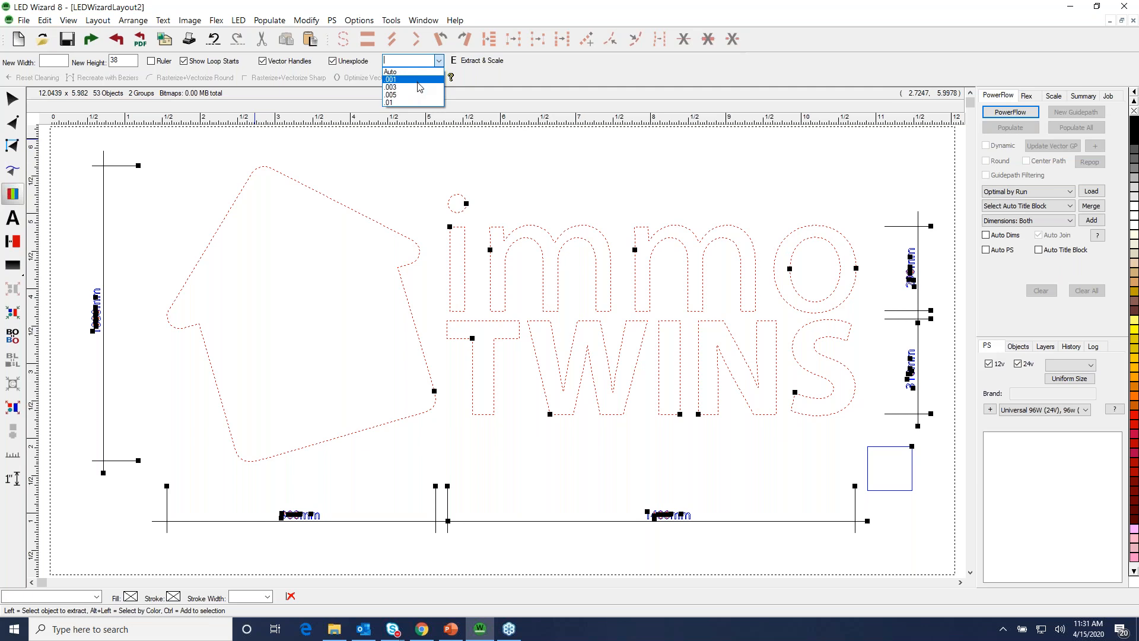
{"action": "left_click", "coordinate": [482, 75]}
{"action": "left_click", "coordinate": [339, 64]}
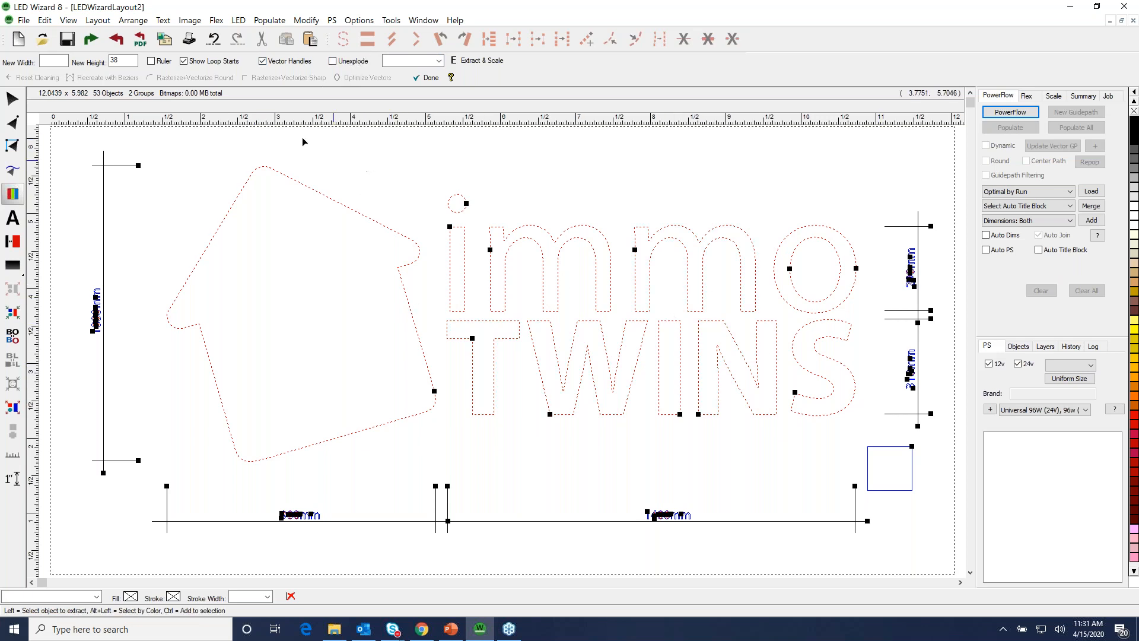
{"action": "left_click", "coordinate": [480, 60]}
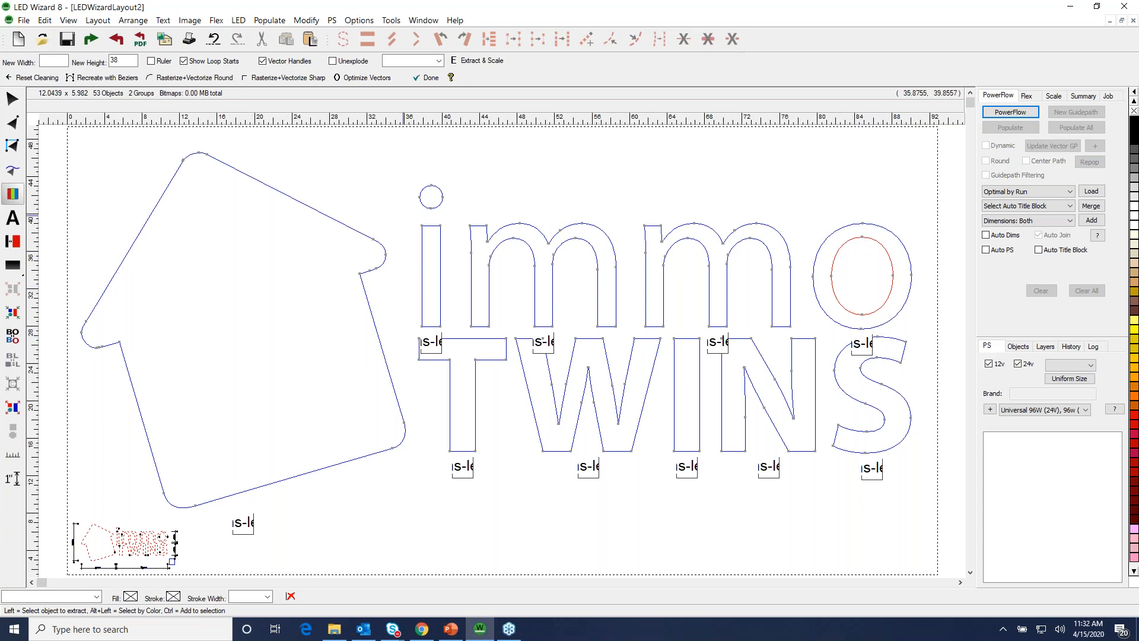
Try recreating the extracted outlines with Beziers, reset that cleaning, and finish the data prep with optimized vectors.
{"action": "left_click", "coordinate": [98, 79]}
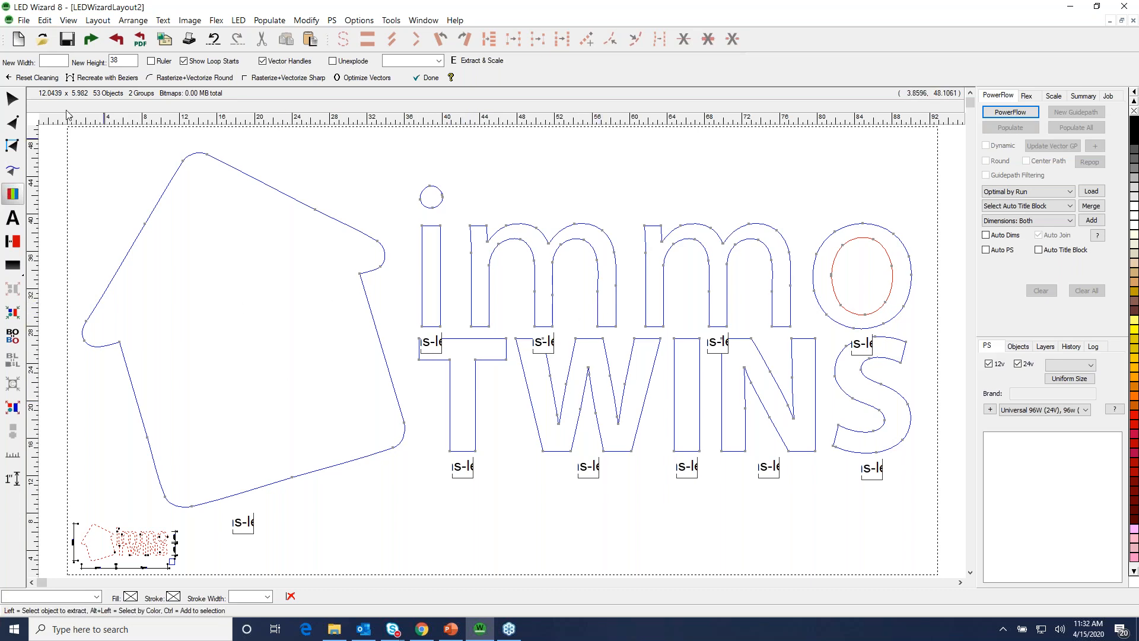
{"action": "left_click", "coordinate": [38, 79]}
{"action": "left_click", "coordinate": [364, 78]}
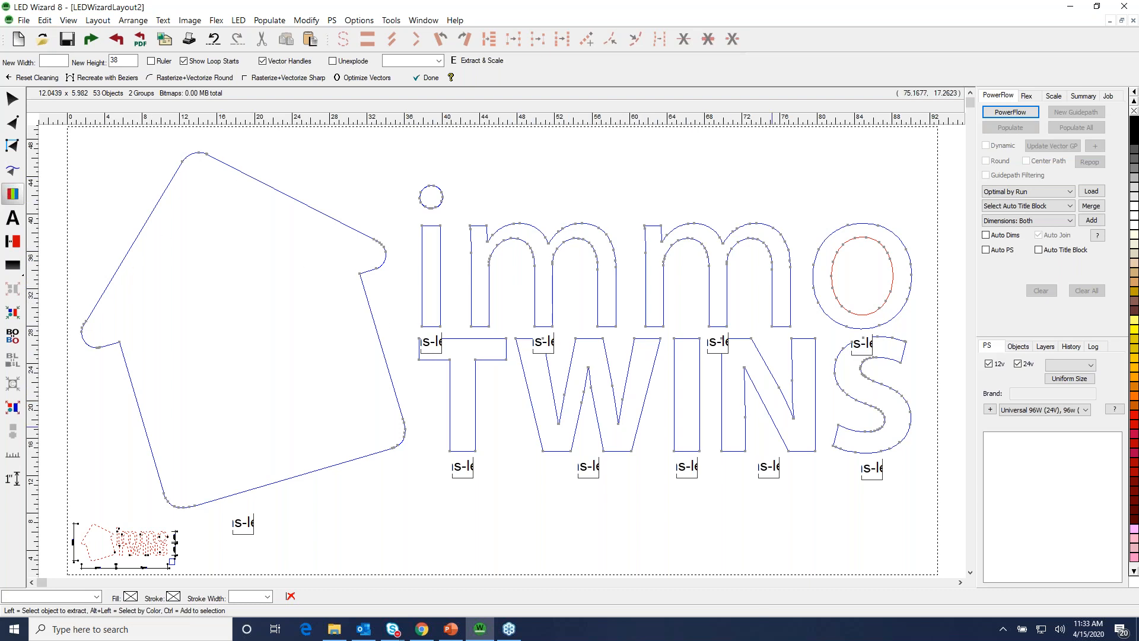
{"action": "left_click", "coordinate": [428, 79]}
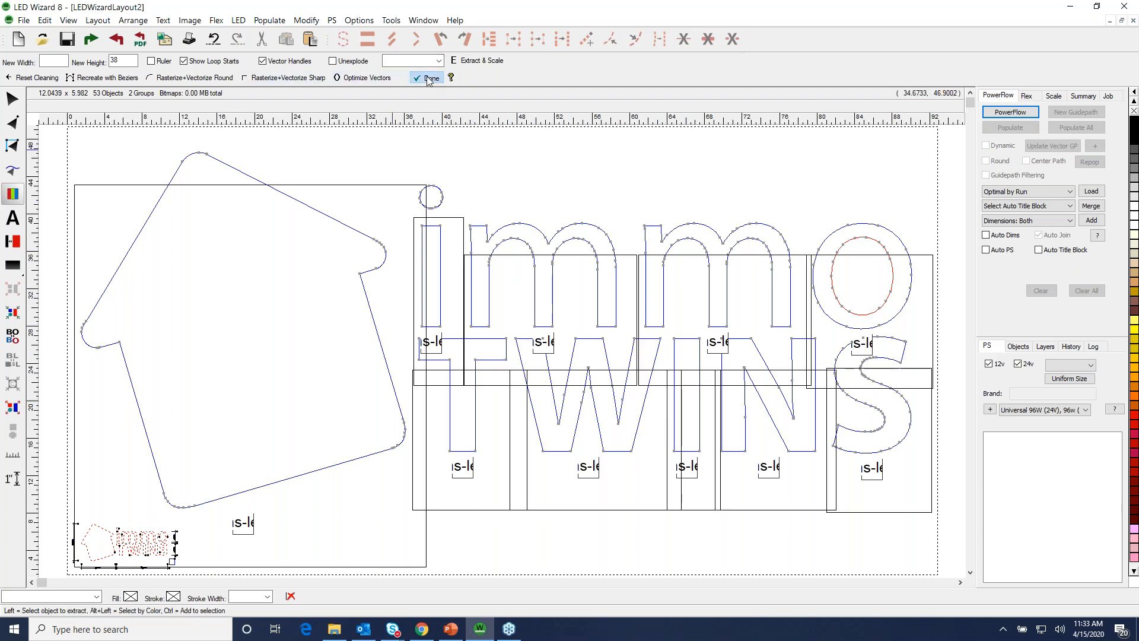
Turn off the fill color display and move the whole logo group to about X 0.92, Y 2.14.
{"action": "left_click_drag", "start_coordinate": [605, 361], "coordinate": [572, 368]}
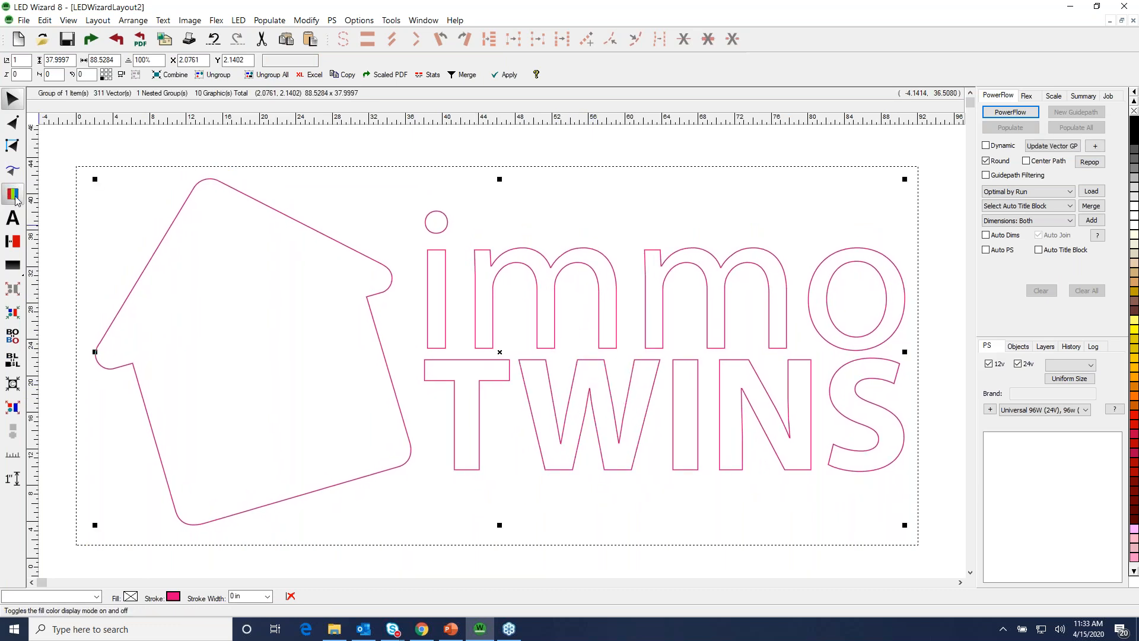
{"action": "left_click", "coordinate": [12, 195]}
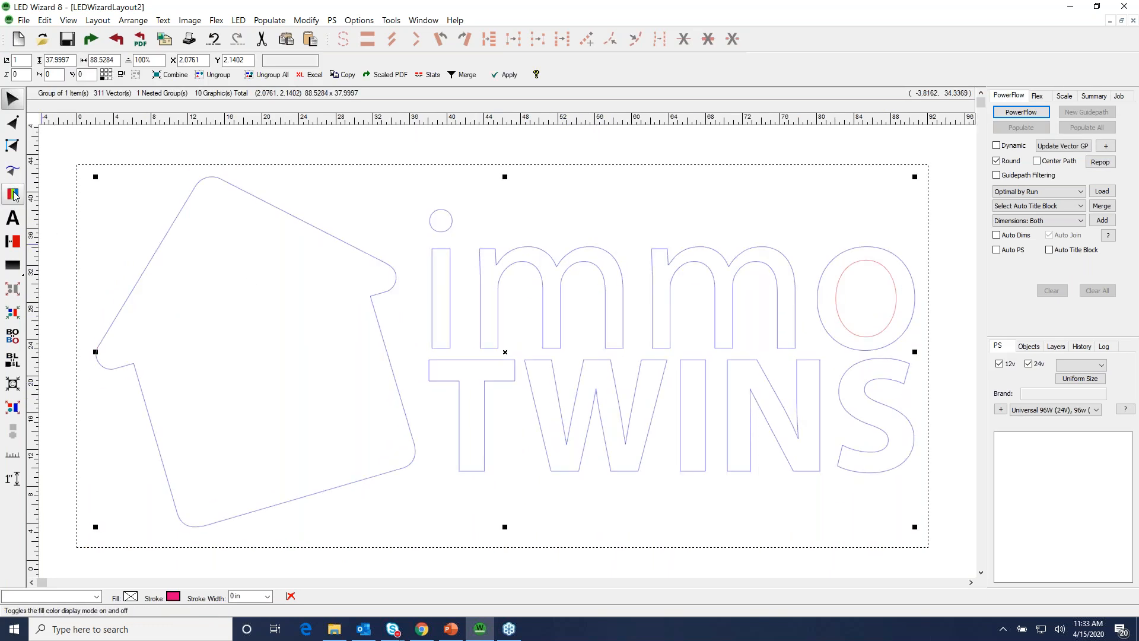
{"action": "left_click_drag", "start_coordinate": [501, 323], "coordinate": [491, 316]}
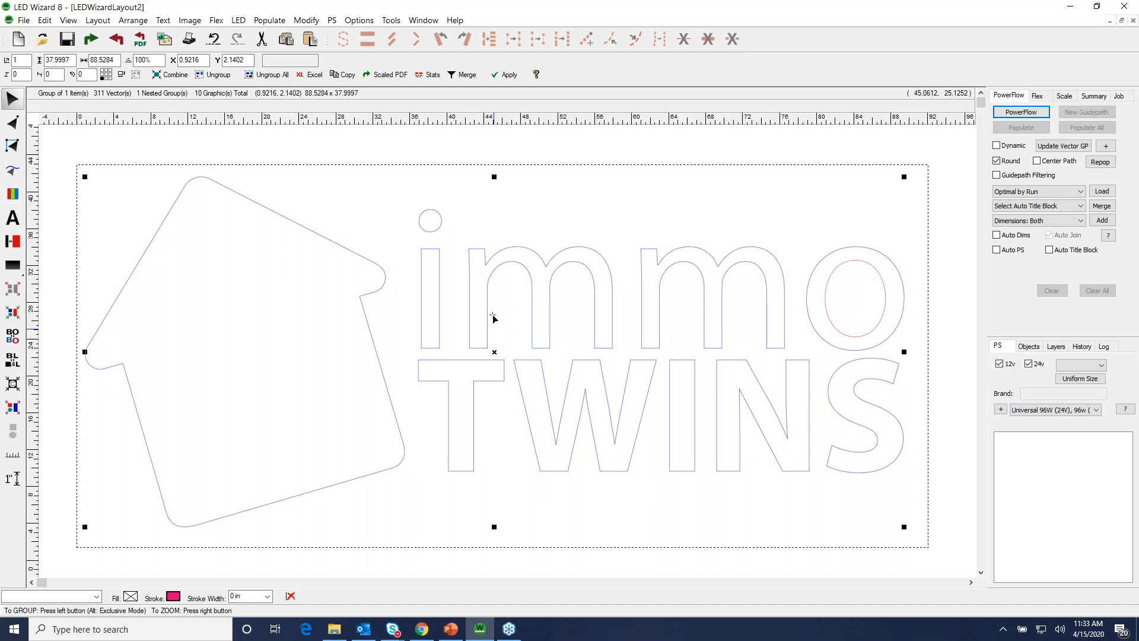
Select individual logo letters one after another, including the N, o and S, to check that each is a separate graphic.
{"action": "left_click", "coordinate": [502, 314]}
{"action": "left_click", "coordinate": [589, 342]}
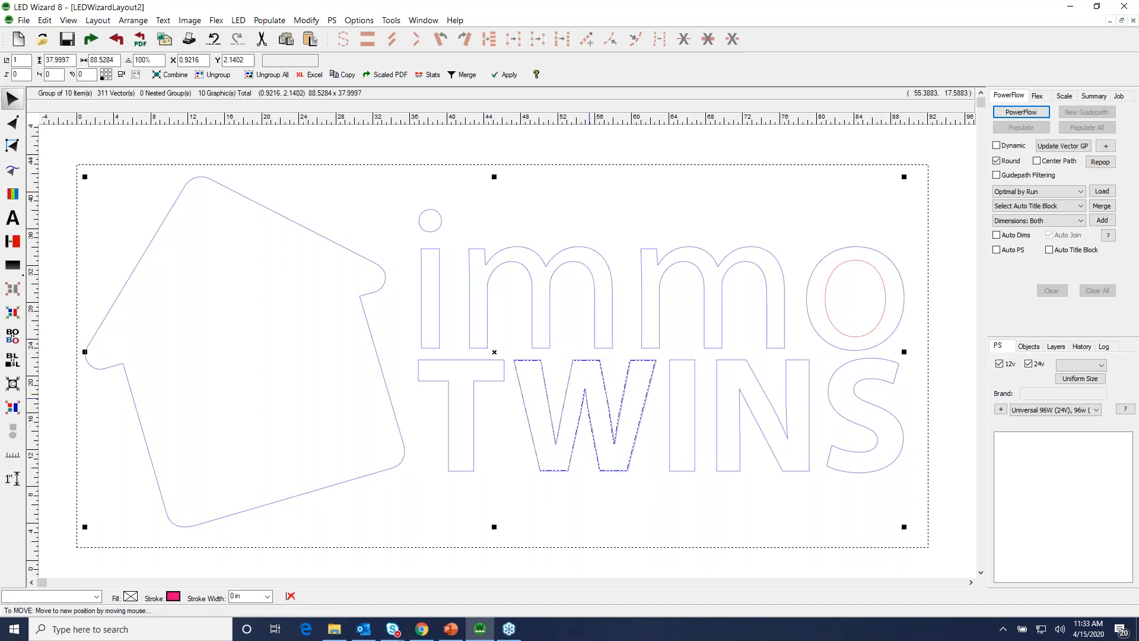
{"action": "left_click", "coordinate": [592, 383]}
{"action": "left_click", "coordinate": [604, 381], "text": "ctrl"}
{"action": "left_click", "coordinate": [605, 347], "text": "ctrl"}
{"action": "left_click", "coordinate": [669, 377], "text": "ctrl"}
{"action": "left_click", "coordinate": [723, 336], "text": "ctrl"}
{"action": "left_click", "coordinate": [758, 369], "text": "ctrl"}
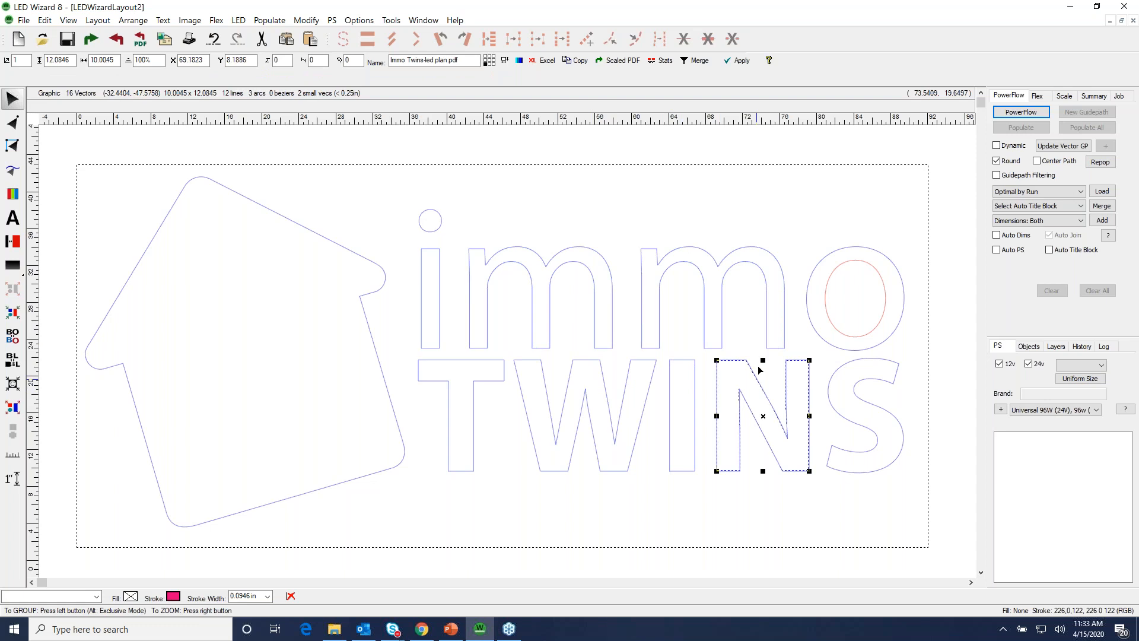
{"action": "left_click", "coordinate": [851, 350], "text": "ctrl"}
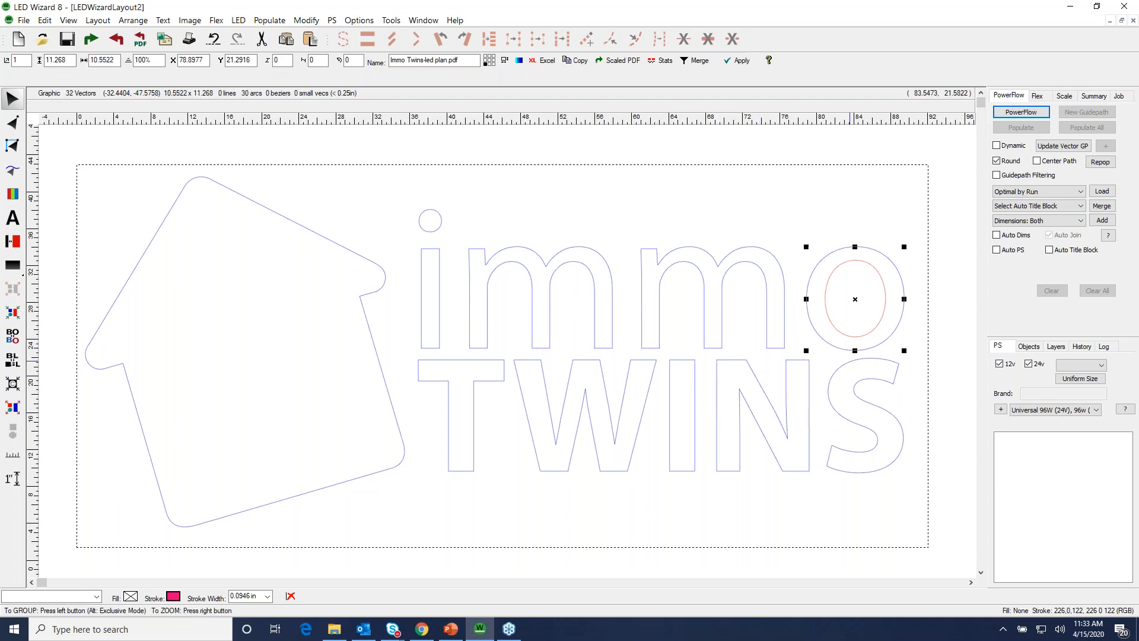
{"action": "left_click", "coordinate": [860, 399], "text": "ctrl"}
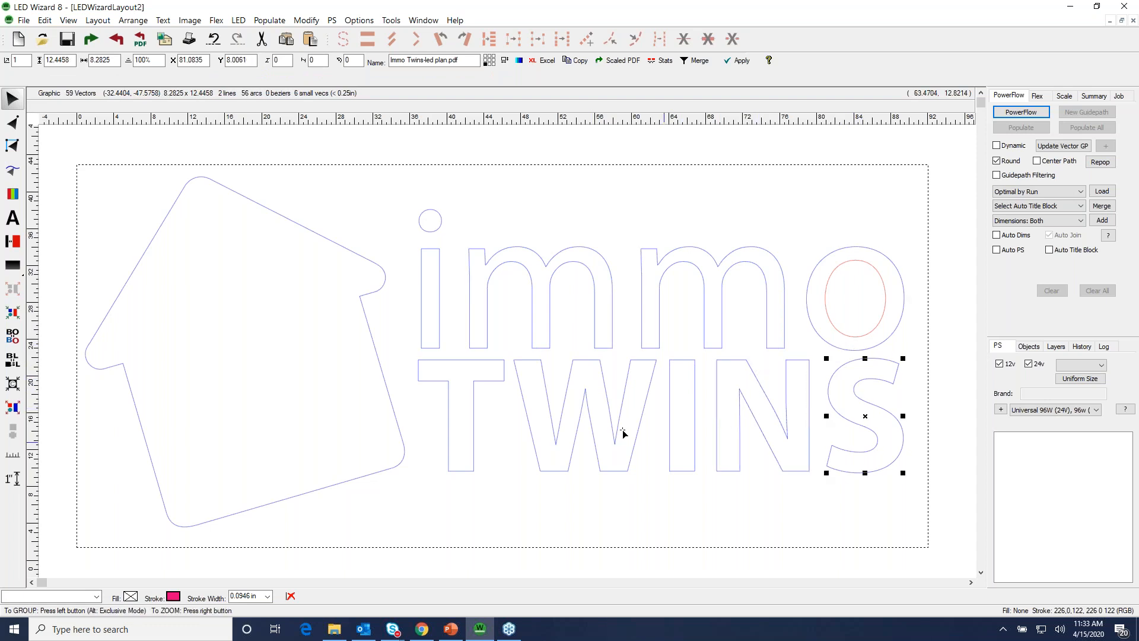
Try shifting the first m and the W together slightly, and undo the move.
{"action": "left_click", "coordinate": [598, 343], "text": "ctrl"}
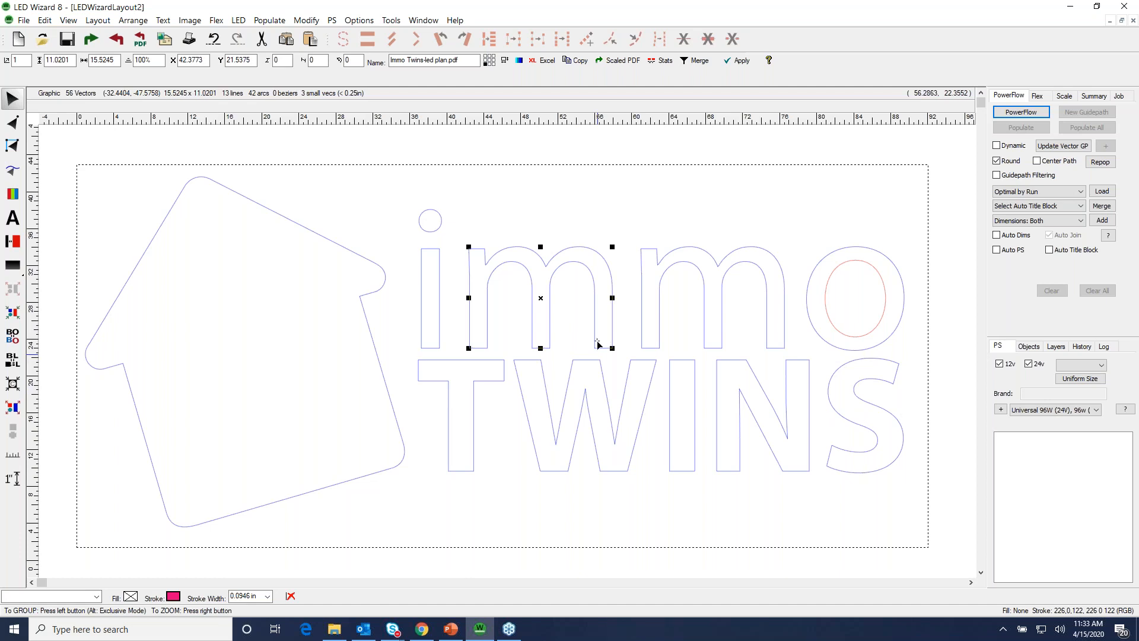
{"action": "left_click", "coordinate": [613, 470], "text": "shift"}
{"action": "mouse_move", "coordinate": [600, 407]}
{"action": "left_mouse_down"}
{"action": "mouse_move", "coordinate": [611, 383]}
{"action": "mouse_move", "coordinate": [613, 416]}
{"action": "left_mouse_up"}
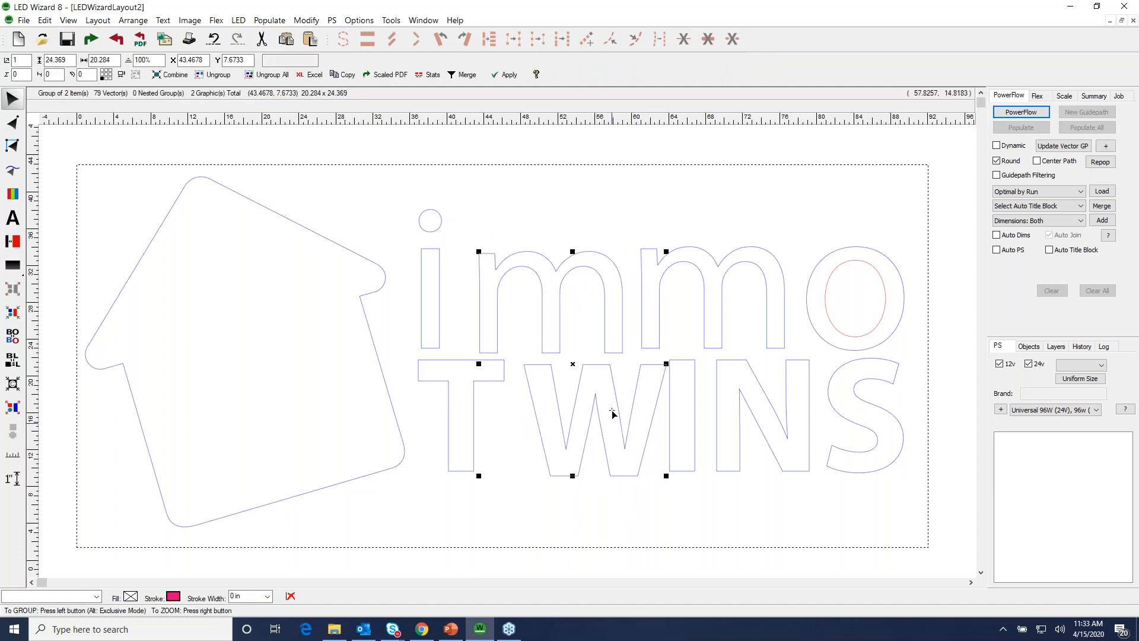
{"action": "key", "text": "ctrl+z"}
Select the second m and the N together and move them slightly upward to about X 61.05, Y 8.77.
{"action": "left_click", "coordinate": [724, 322]}
{"action": "left_click", "coordinate": [769, 393], "text": "shift"}
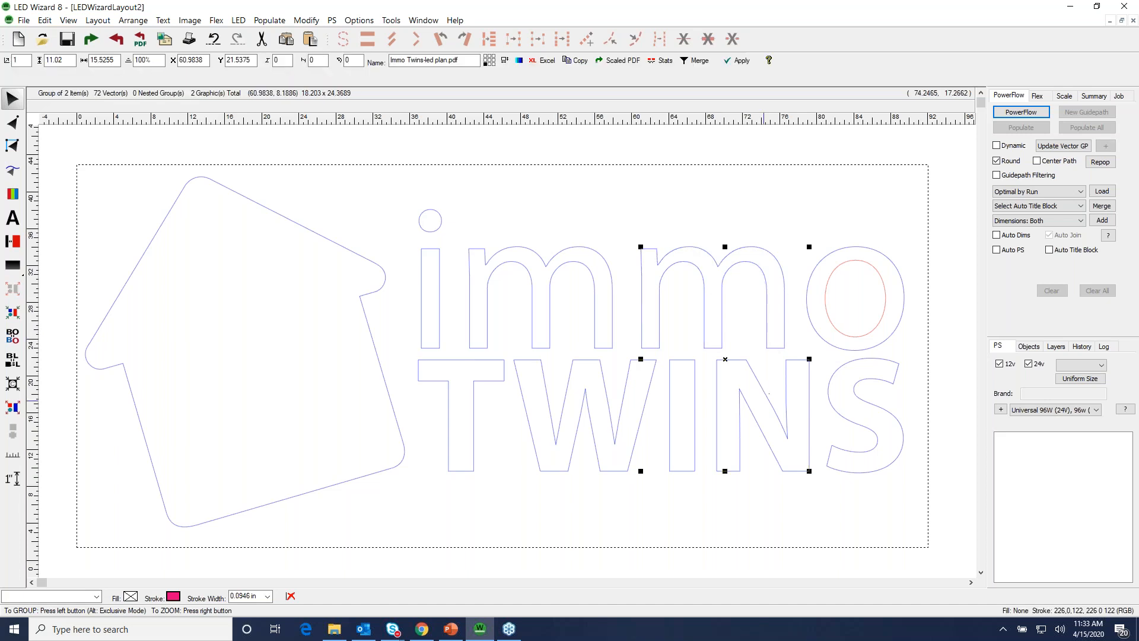
{"action": "mouse_move", "coordinate": [759, 393]}
{"action": "left_mouse_down"}
{"action": "mouse_move", "coordinate": [771, 364]}
{"action": "mouse_move", "coordinate": [757, 387]}
{"action": "left_mouse_up"}
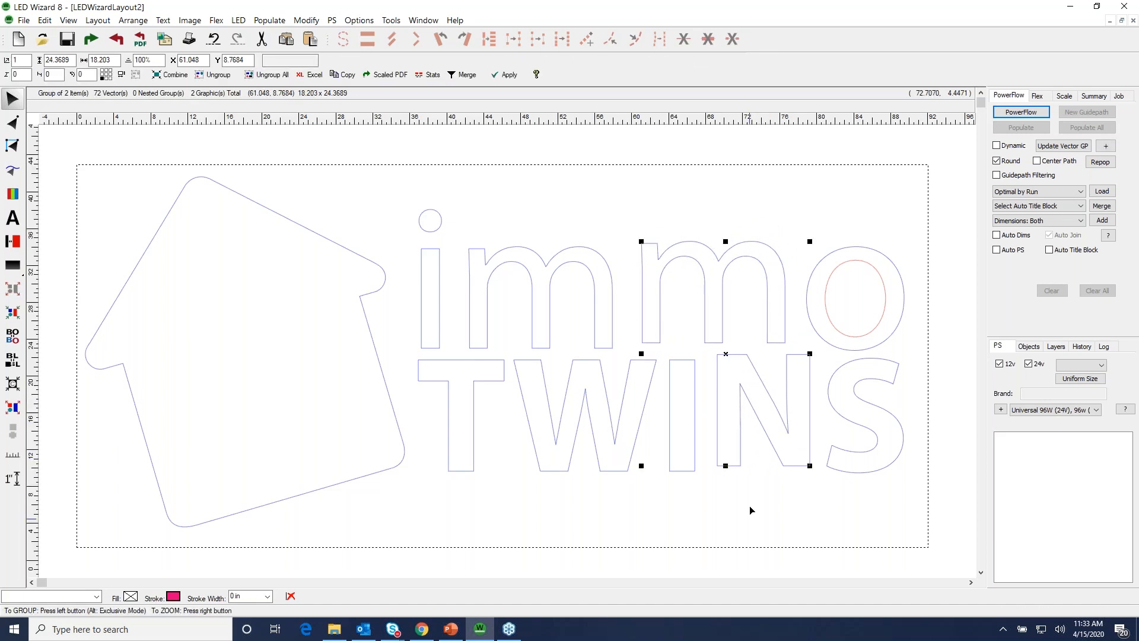
Select individual letters of both logo words, including the i with its dot, to check each as its own graphic.
{"action": "left_click", "coordinate": [712, 422]}
{"action": "left_click_drag", "start_coordinate": [548, 375], "coordinate": [521, 345]}
{"action": "left_click", "coordinate": [545, 341]}
{"action": "left_click", "coordinate": [455, 352]}
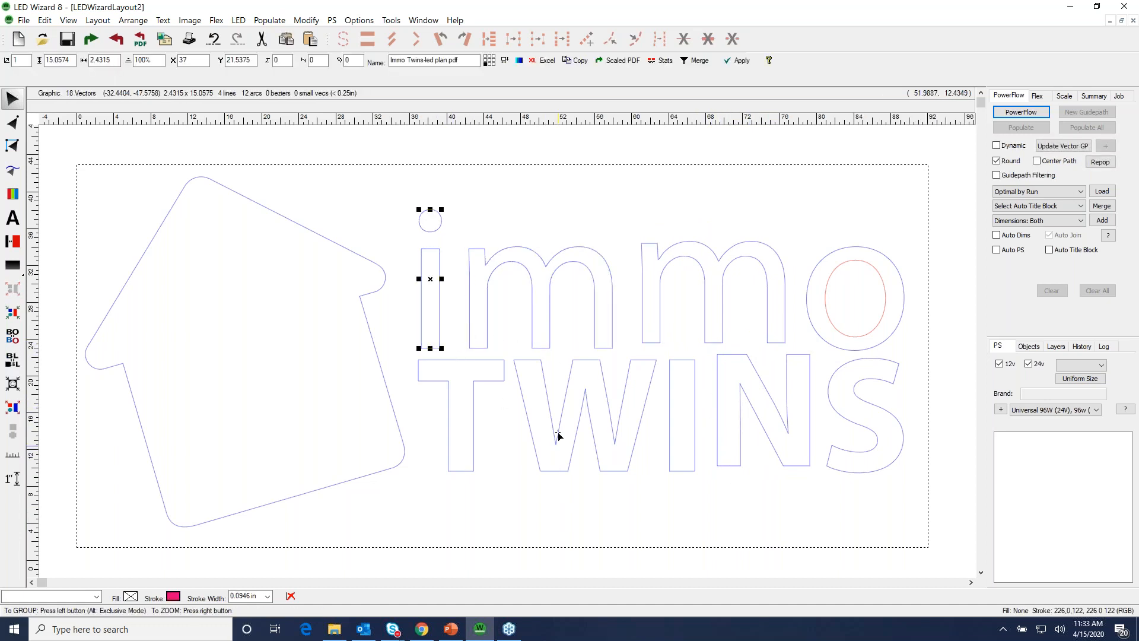
Try moving the house outline away from its place, and undo the move.
{"action": "left_click", "coordinate": [646, 509]}
{"action": "left_click_drag", "start_coordinate": [389, 183], "coordinate": [343, 115]}
{"action": "key", "text": "ctrl+z"}
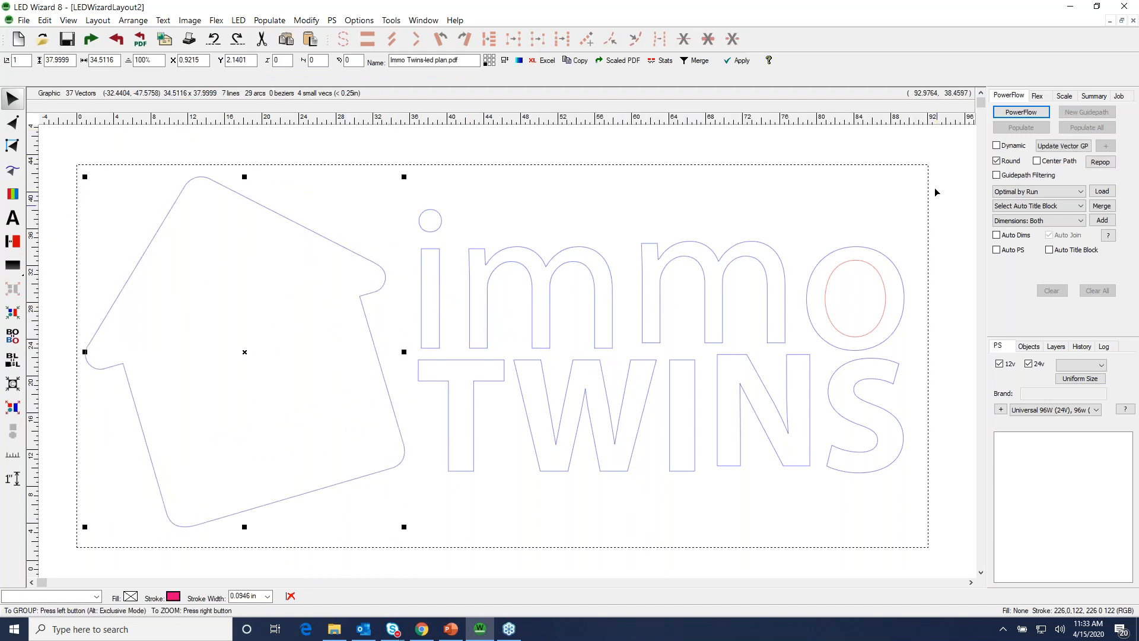
Check how the logo divides by selecting the immo letters, the TWINS letters and the house outline in turn, and clear the selection.
{"action": "left_click_drag", "start_coordinate": [946, 178], "coordinate": [379, 358]}
{"action": "left_click_drag", "start_coordinate": [953, 498], "coordinate": [416, 356]}
{"action": "left_click", "coordinate": [381, 273]}
{"action": "left_click", "coordinate": [487, 300]}
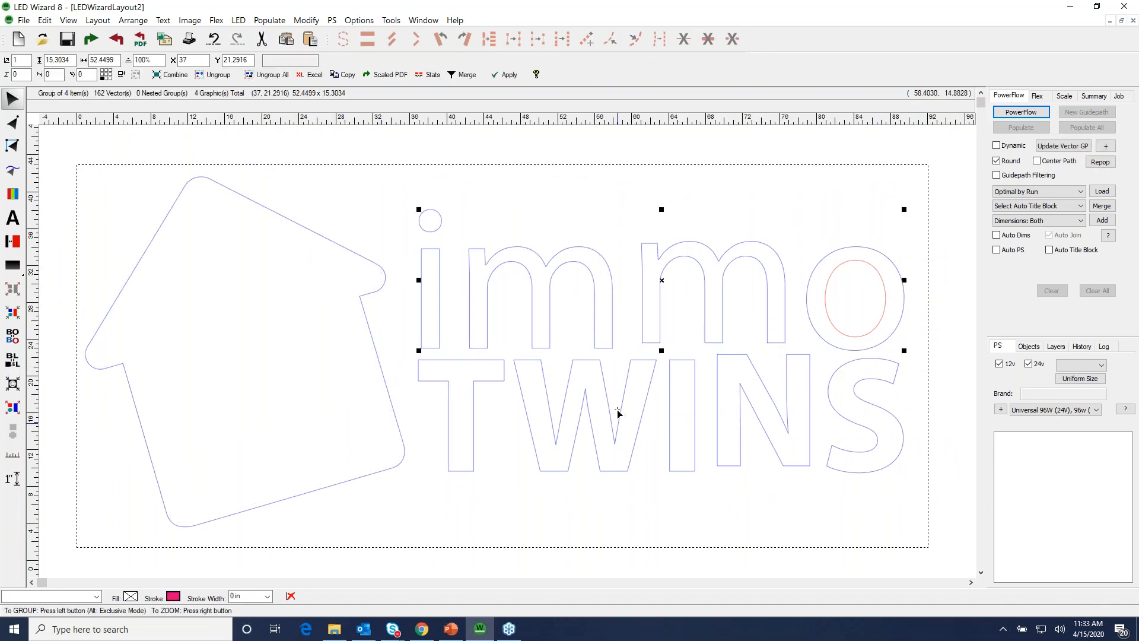
{"action": "left_click", "coordinate": [656, 393]}
{"action": "left_click", "coordinate": [652, 329]}
{"action": "left_click", "coordinate": [662, 393]}
{"action": "left_click", "coordinate": [337, 357]}
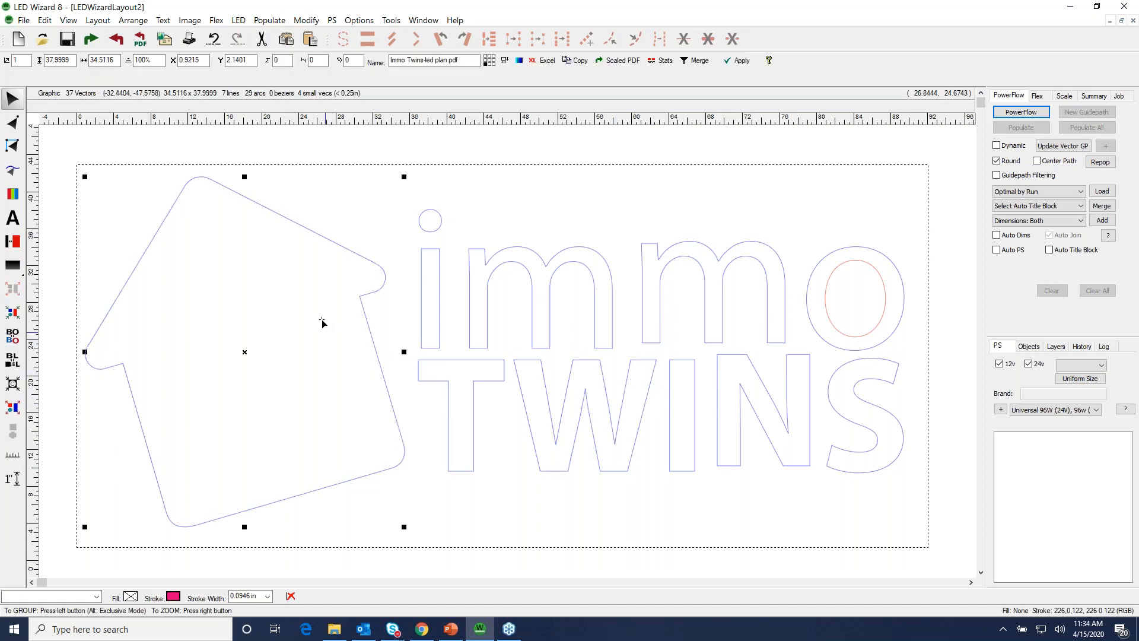
{"action": "left_click", "coordinate": [571, 184]}
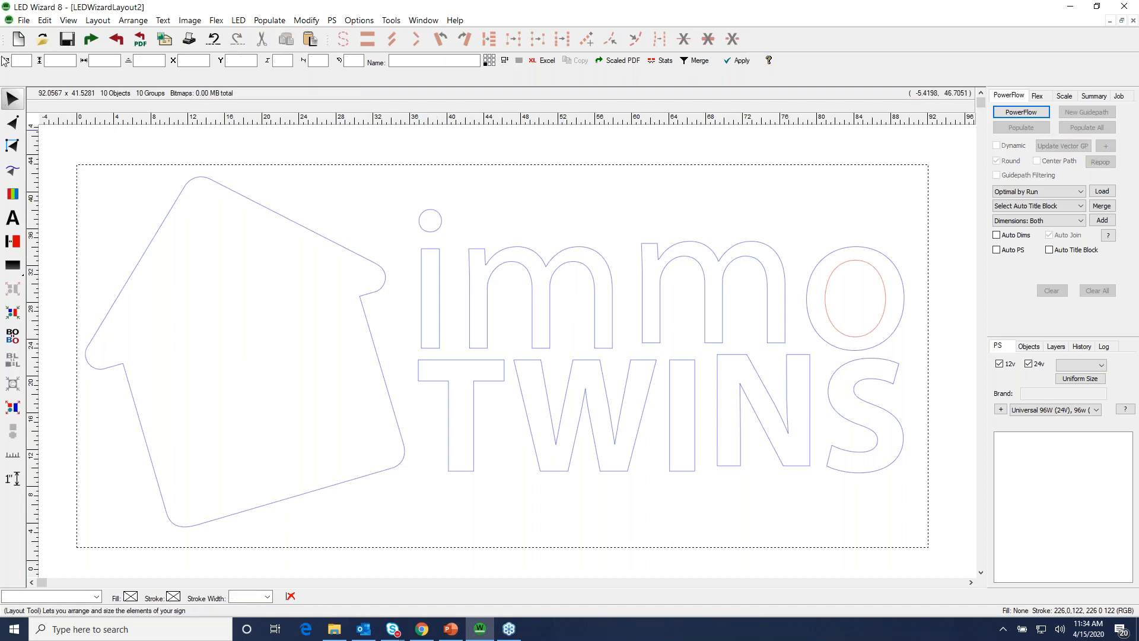
Create a new layout and import only the dimensioned logo area of METRO-MISSION-VALLEY-ELC-02-1_0.pdf.
{"action": "left_click", "coordinate": [19, 39]}
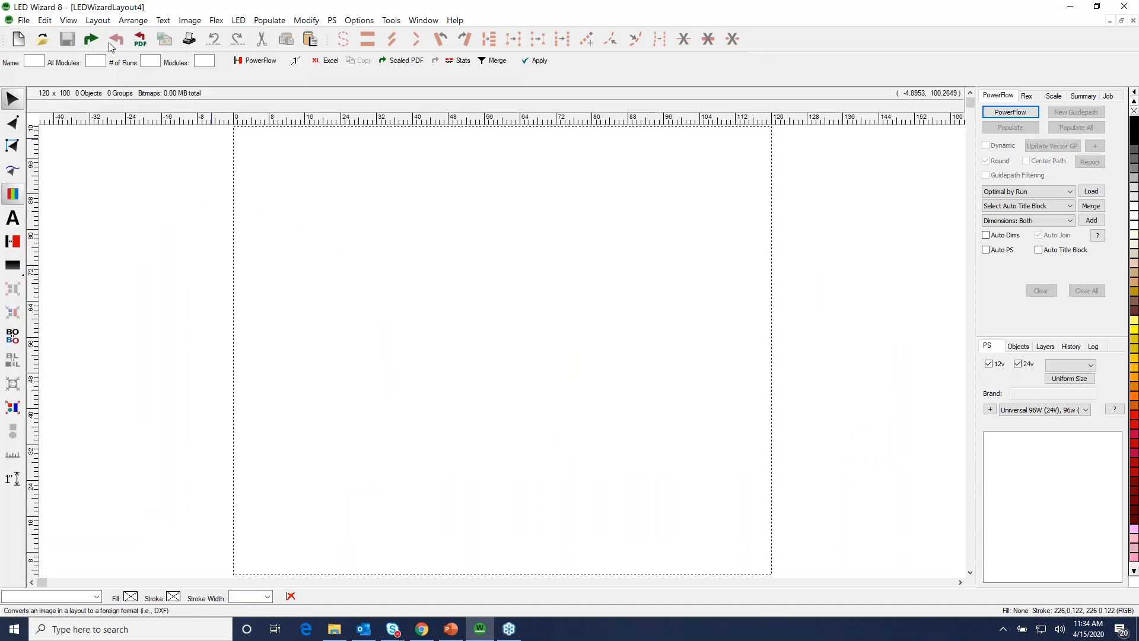
{"action": "left_click", "coordinate": [94, 41]}
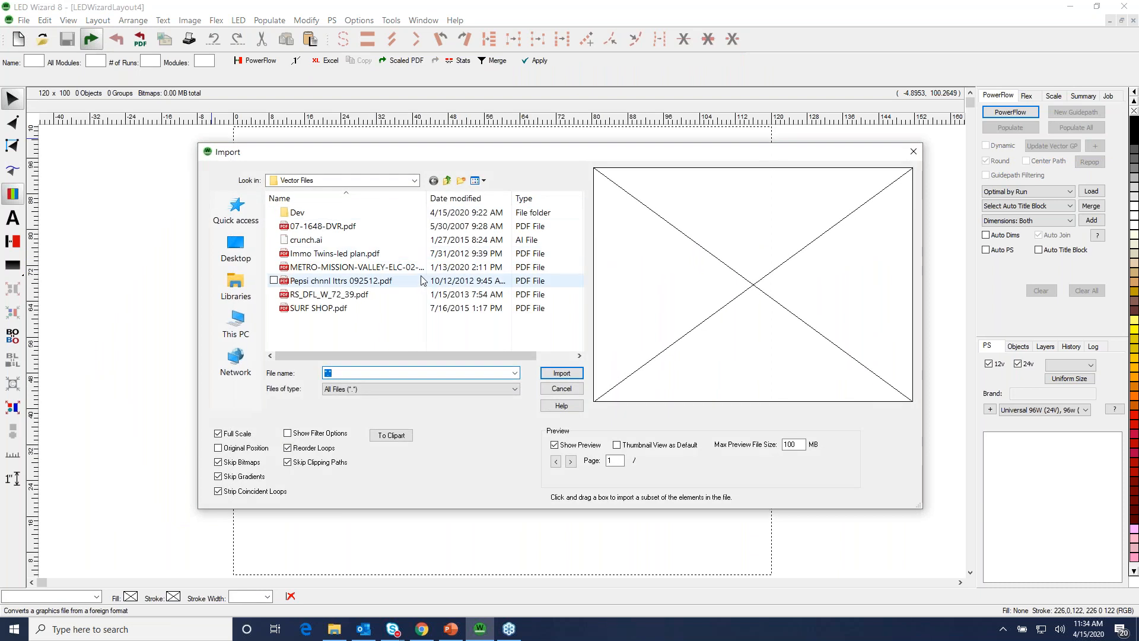
{"action": "left_click", "coordinate": [389, 269]}
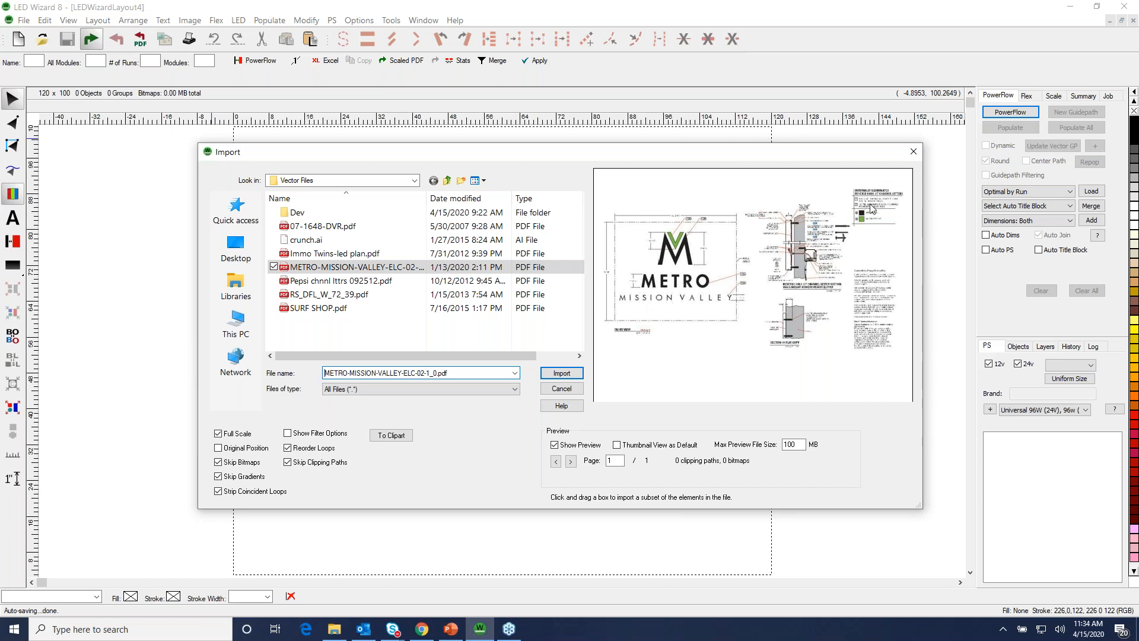
{"action": "left_click_drag", "start_coordinate": [599, 207], "coordinate": [753, 326]}
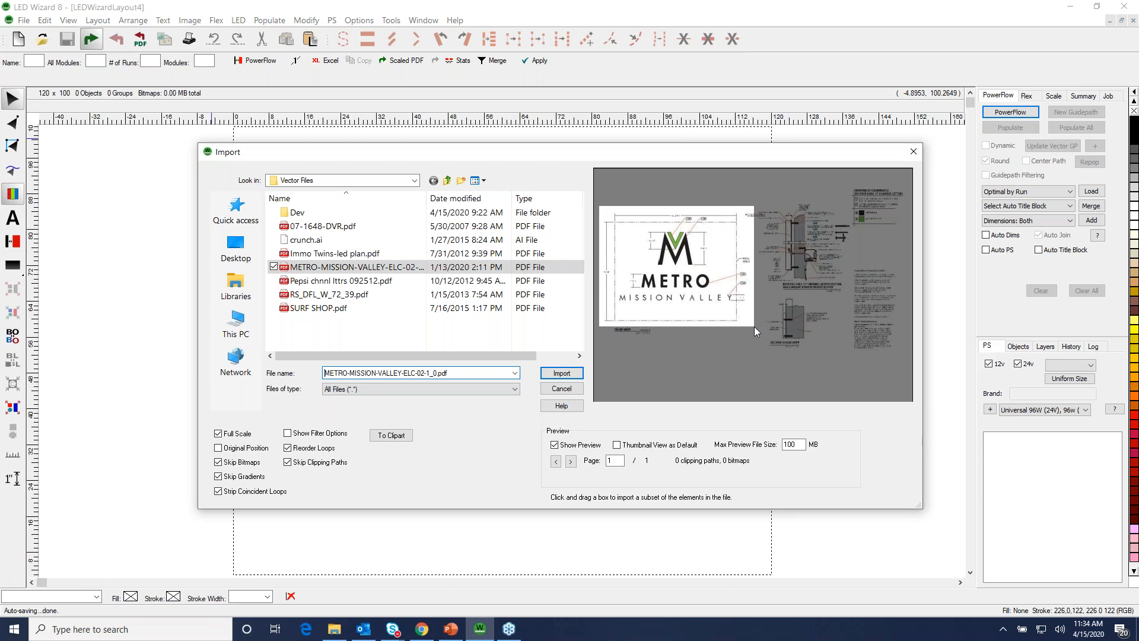
{"action": "left_click", "coordinate": [561, 373]}
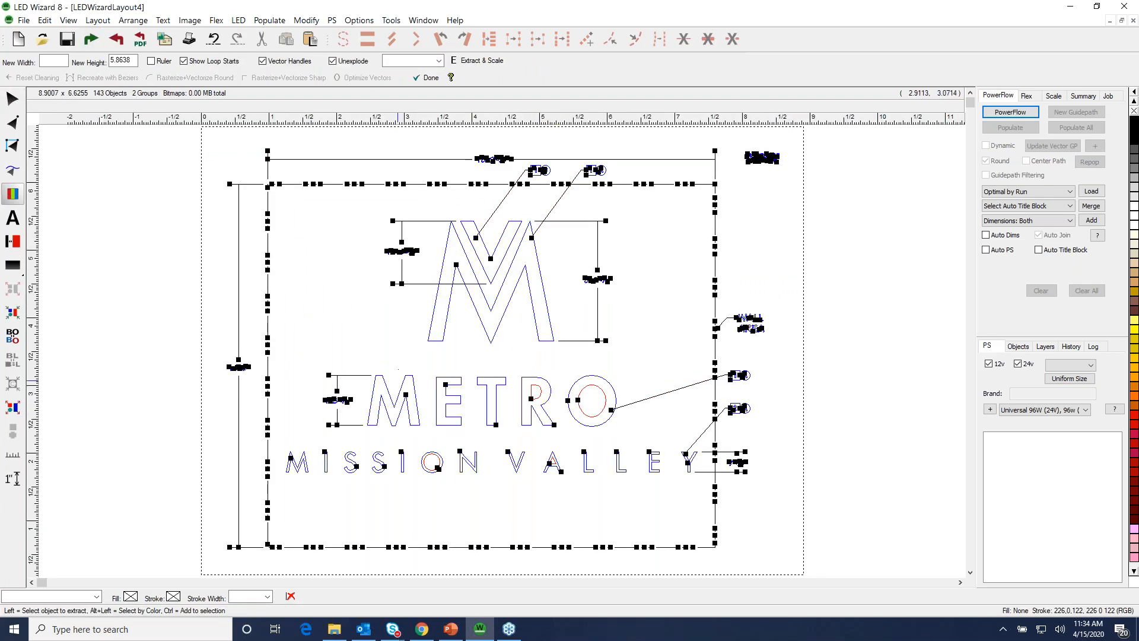
Examine the overall height dimension beside the dashed sign border and where its extension lines meet the border.
{"action": "left_click_drag", "start_coordinate": [197, 345], "coordinate": [293, 395]}
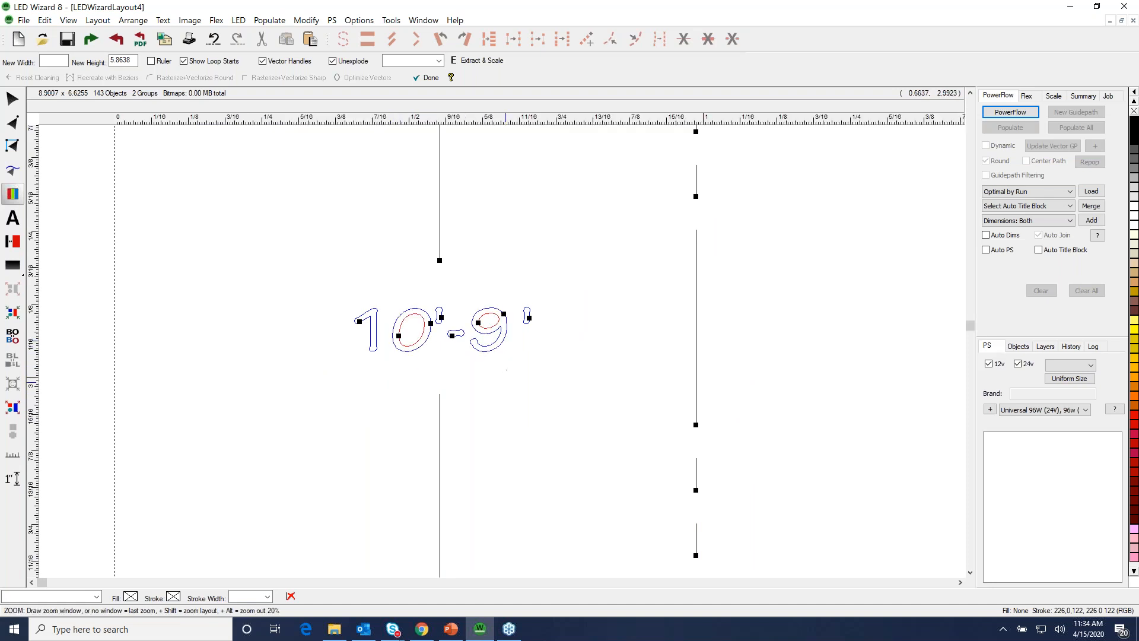
{"action": "key", "text": "F4"}
{"action": "key", "text": "F2"}
{"action": "left_click_drag", "start_coordinate": [225, 132], "coordinate": [410, 263]}
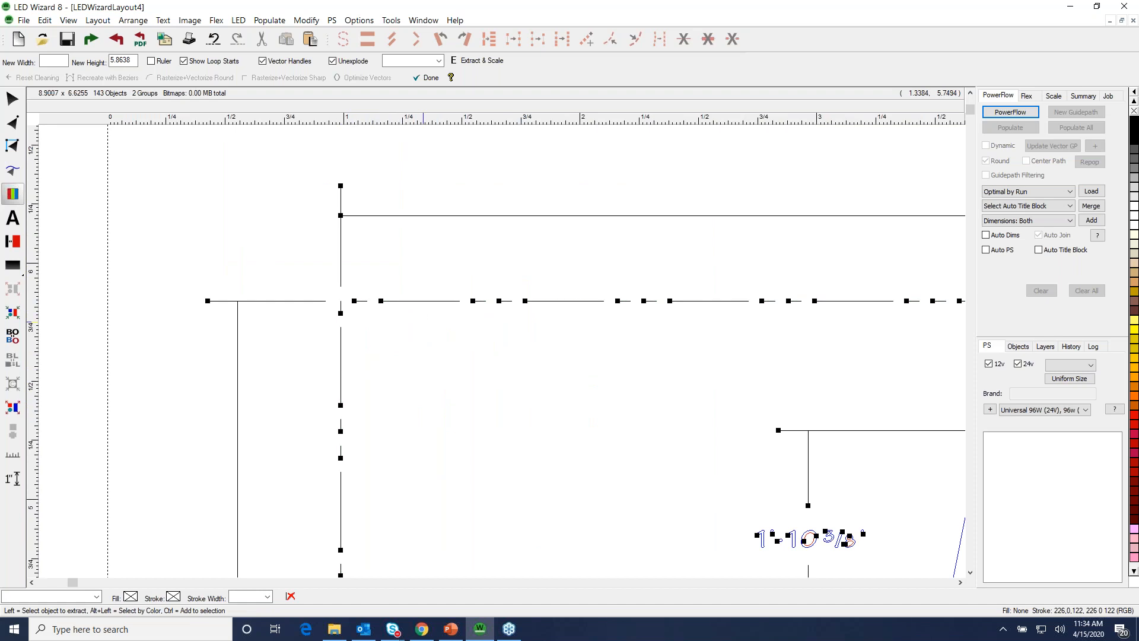
{"action": "key", "text": "F4"}
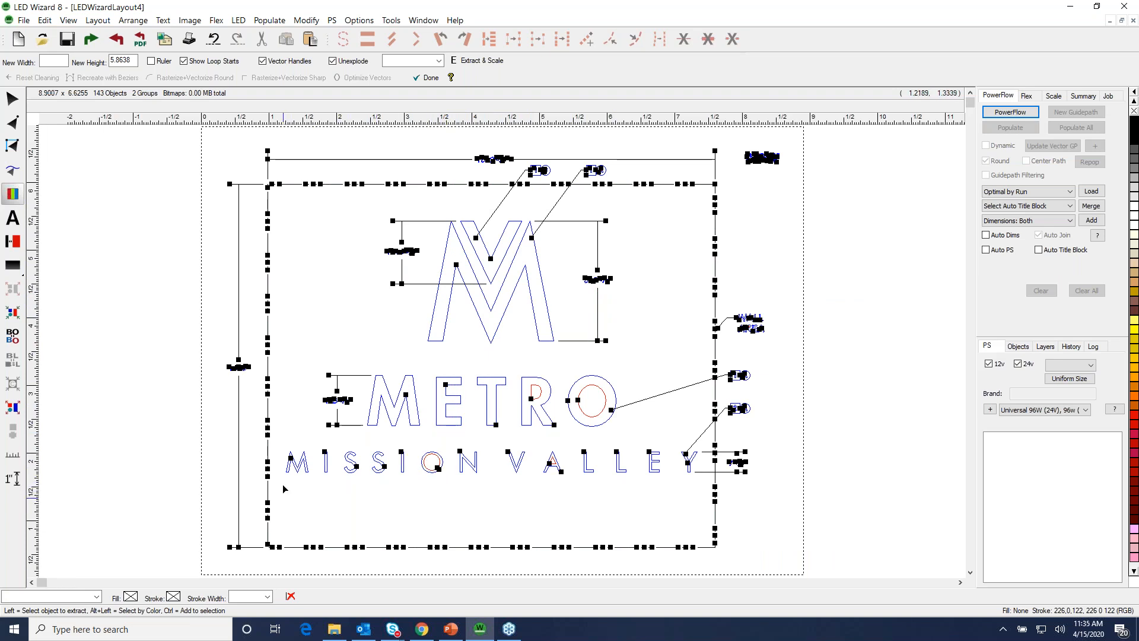
Select the MISSION VALLEY letters, the METRO letters, the large M and the V above it for extraction.
{"action": "left_click_drag", "start_coordinate": [287, 479], "coordinate": [703, 444]}
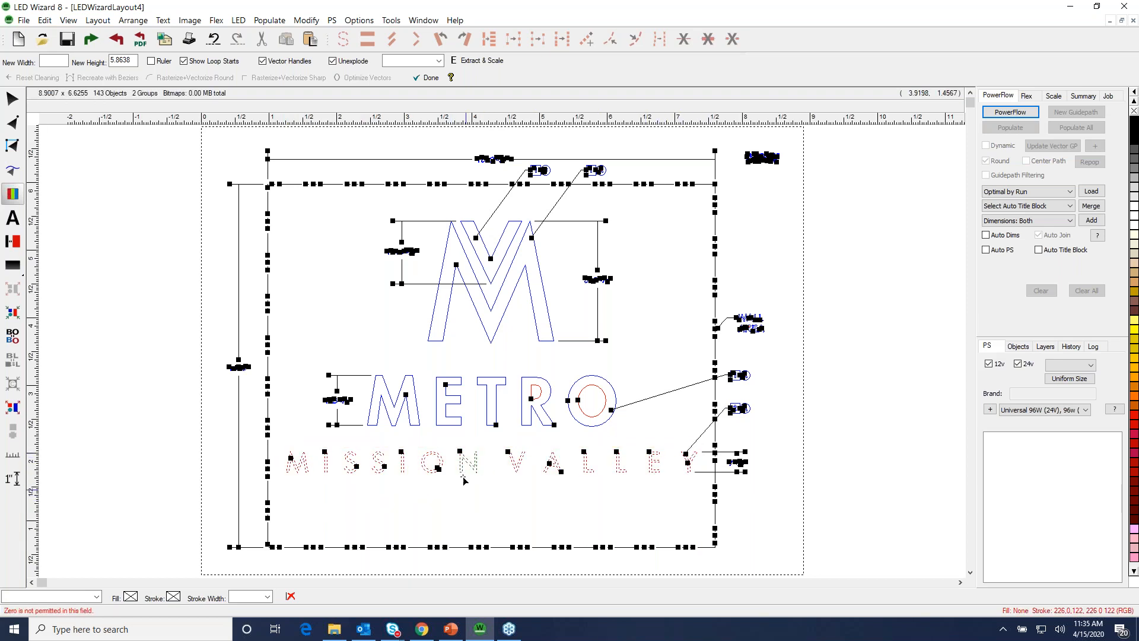
{"action": "left_click_drag", "start_coordinate": [630, 436], "coordinate": [363, 362]}
{"action": "left_click", "coordinate": [473, 307], "text": "shift"}
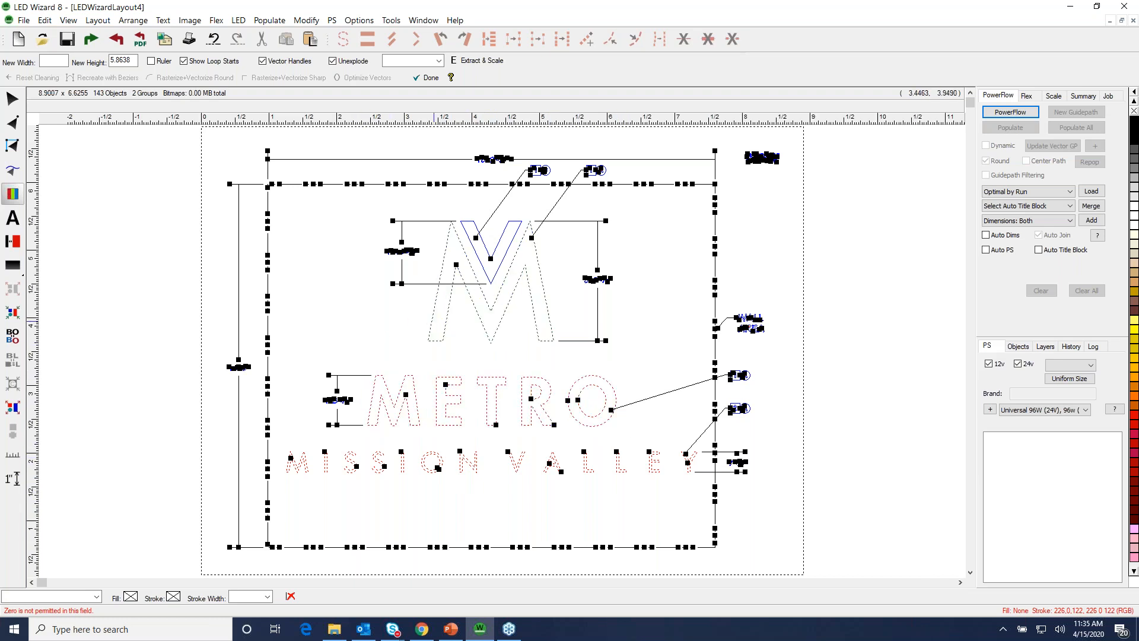
{"action": "left_click", "coordinate": [497, 267], "text": "shift"}
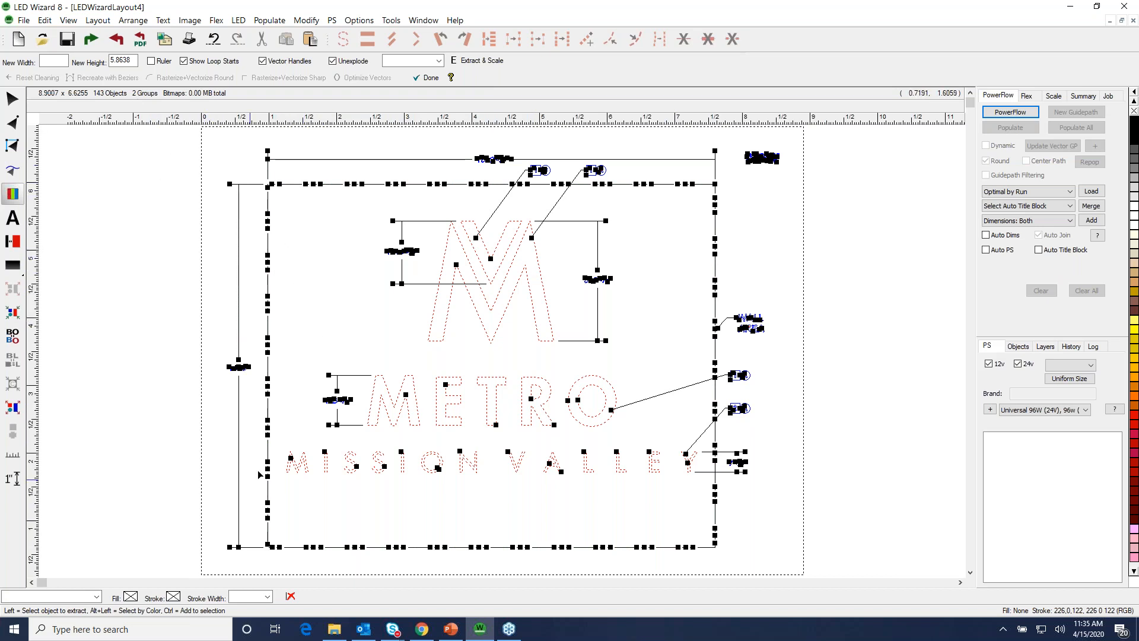
Place horizontal guidelines on the bottom and top lines of the dashed sign border.
{"action": "left_click_drag", "start_coordinate": [203, 482], "coordinate": [413, 580]}
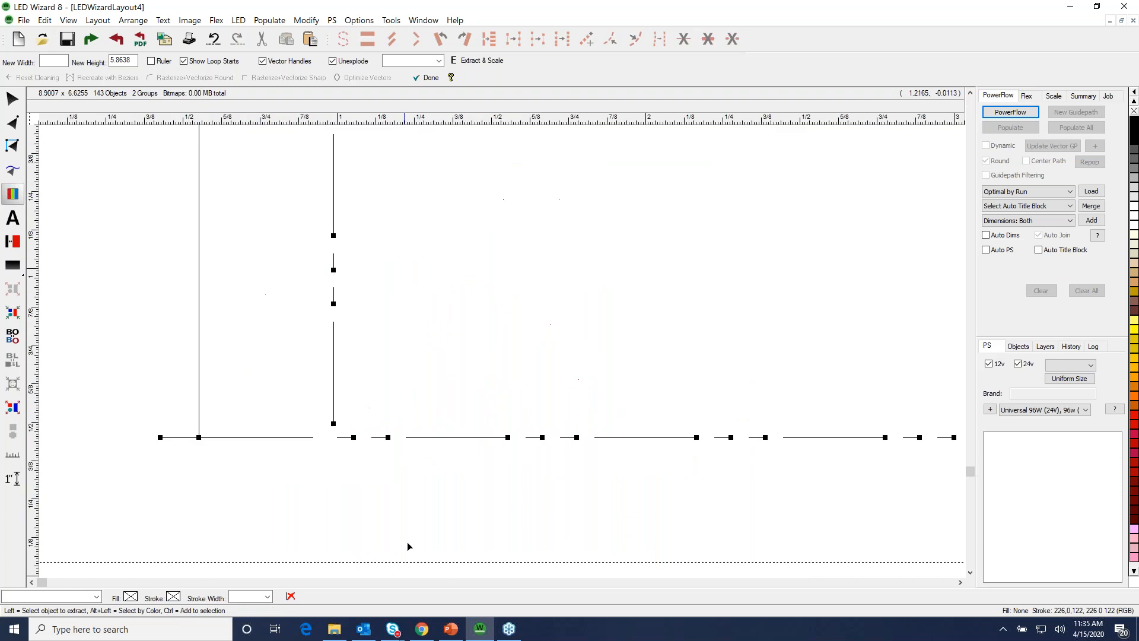
{"action": "left_click_drag", "start_coordinate": [397, 118], "coordinate": [376, 439]}
{"action": "key", "text": "z"}
{"action": "key", "text": "z"}
{"action": "left_click_drag", "start_coordinate": [151, 123], "coordinate": [158, 182]}
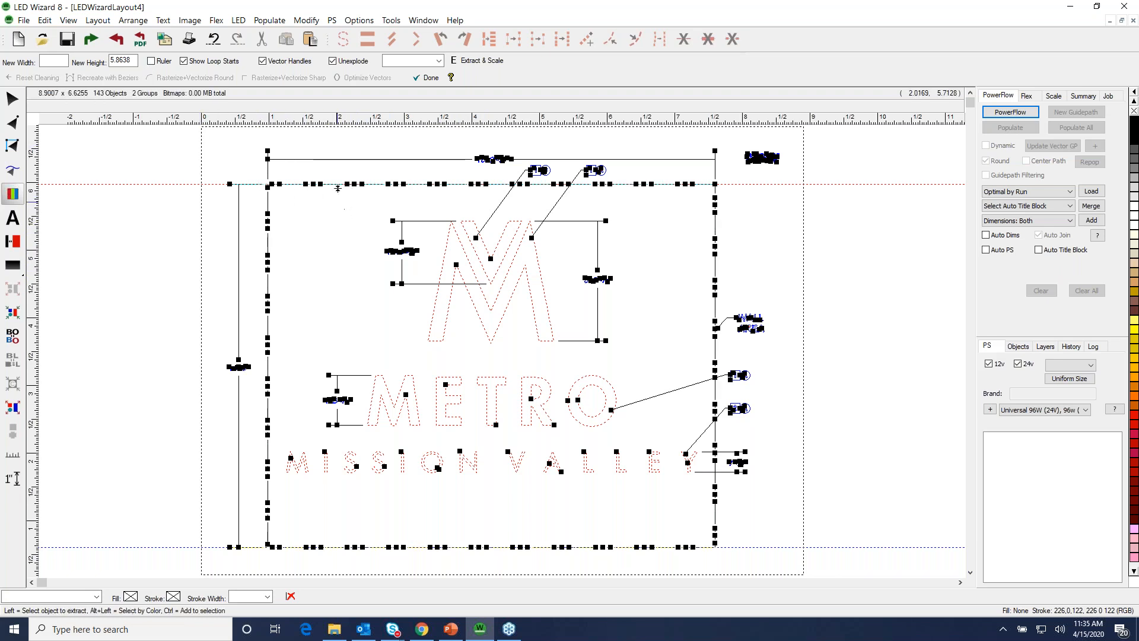
Turn on the scale reference ruler and fit its height between the two guidelines, beside the overall height dimension.
{"action": "left_click", "coordinate": [152, 62]}
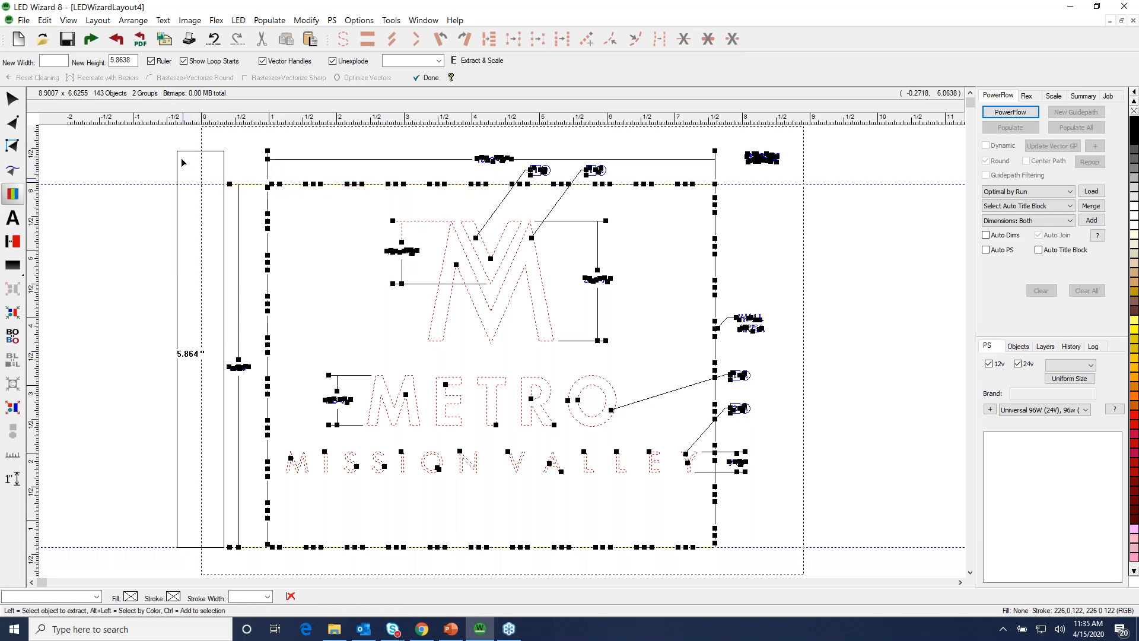
{"action": "left_click_drag", "start_coordinate": [180, 155], "coordinate": [148, 185]}
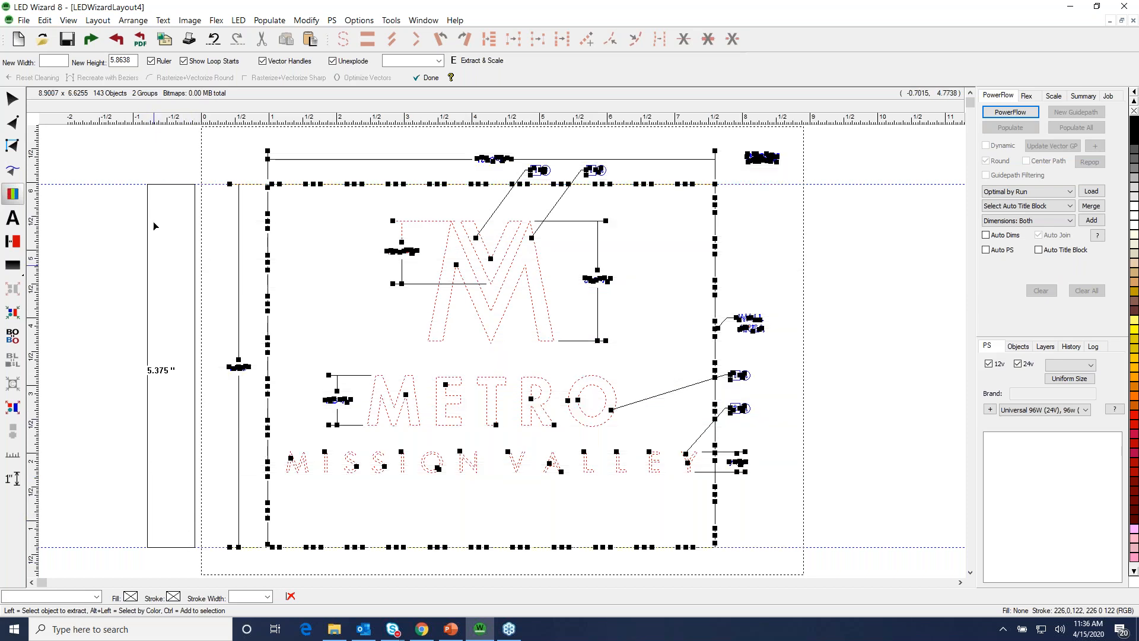
{"action": "left_click_drag", "start_coordinate": [109, 138], "coordinate": [301, 285]}
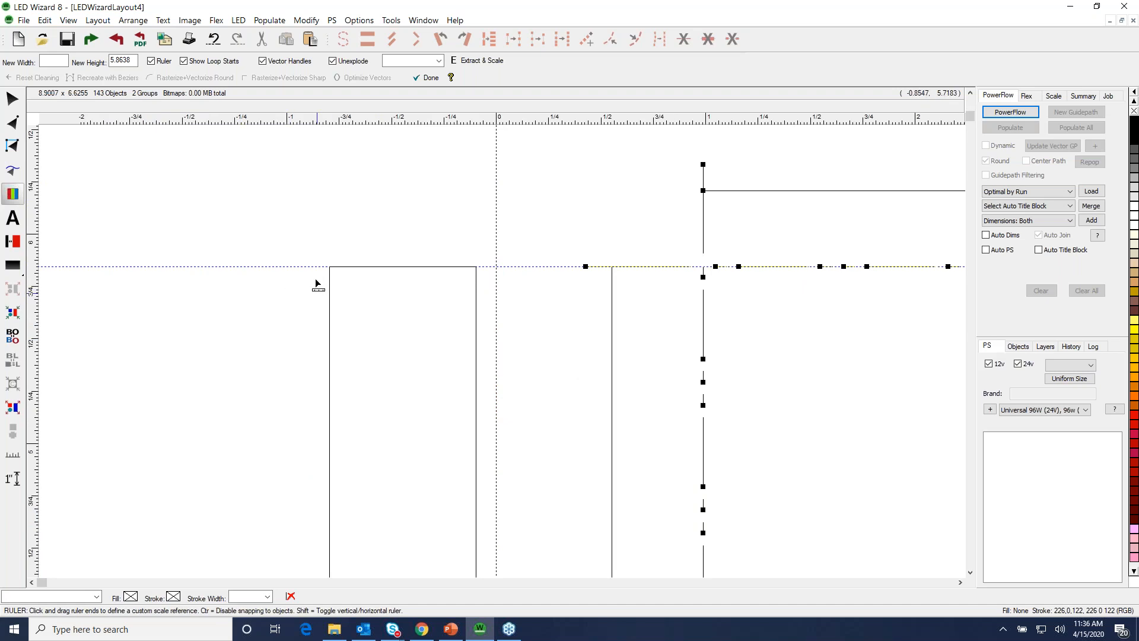
{"action": "left_click_drag", "start_coordinate": [319, 285], "coordinate": [315, 267]}
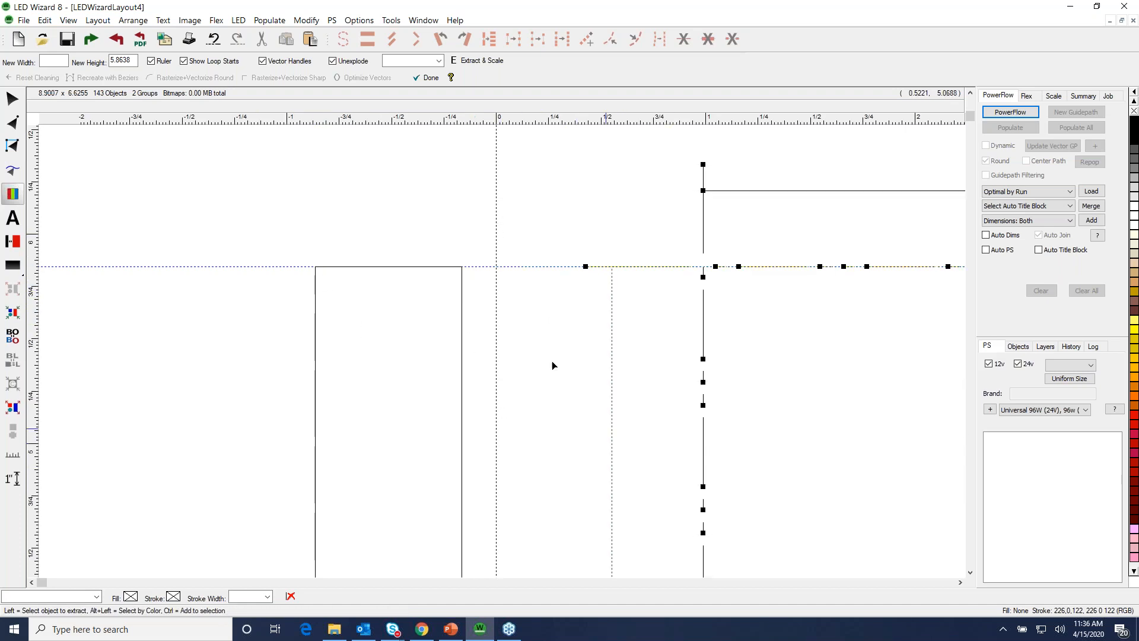
{"action": "left_click_drag", "start_coordinate": [464, 285], "coordinate": [419, 274]}
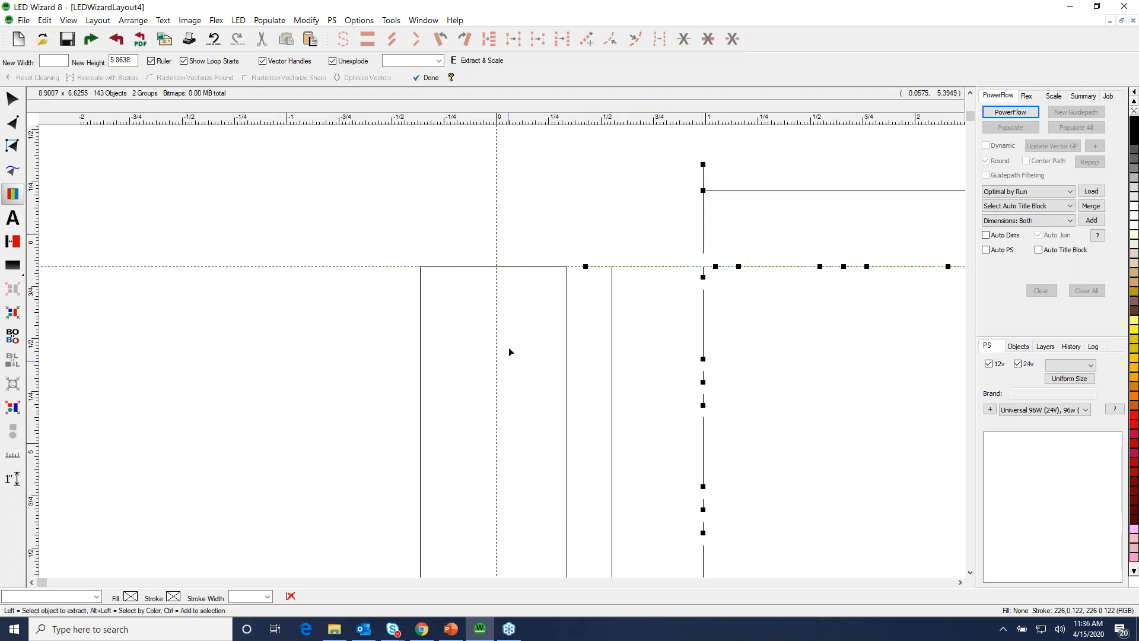
{"action": "key", "text": "F4"}
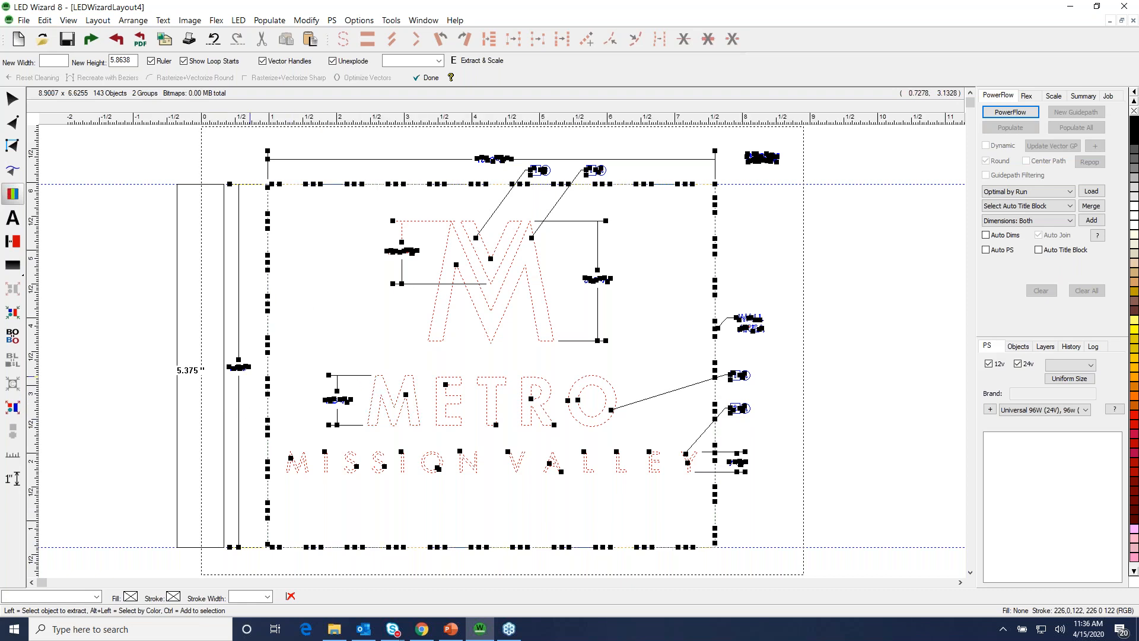
Check the overall height dimension and set the new height to 10' 9".
{"action": "left_click_drag", "start_coordinate": [150, 338], "coordinate": [299, 418]}
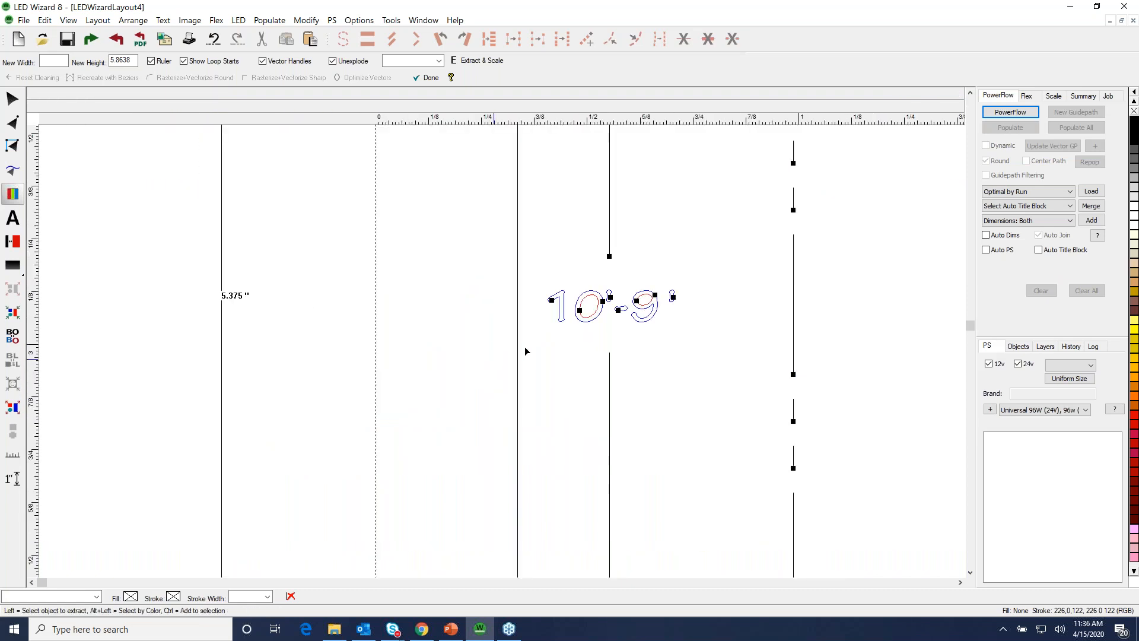
{"action": "key", "text": "F4"}
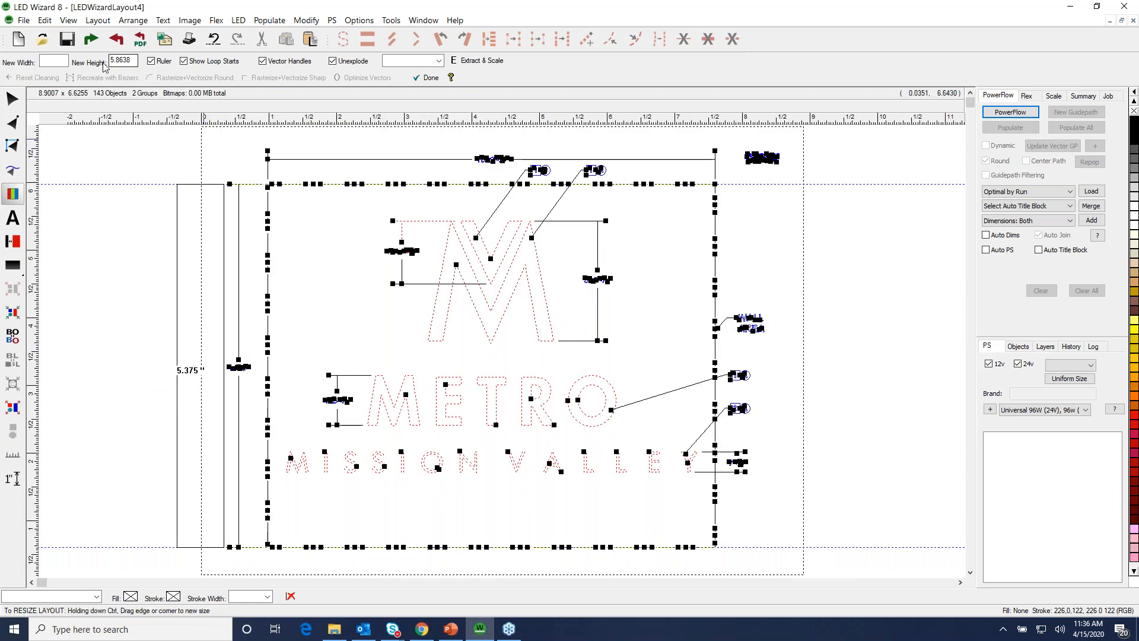
{"action": "double_click", "coordinate": [134, 59]}
{"action": "type", "text": "10' 9\""}
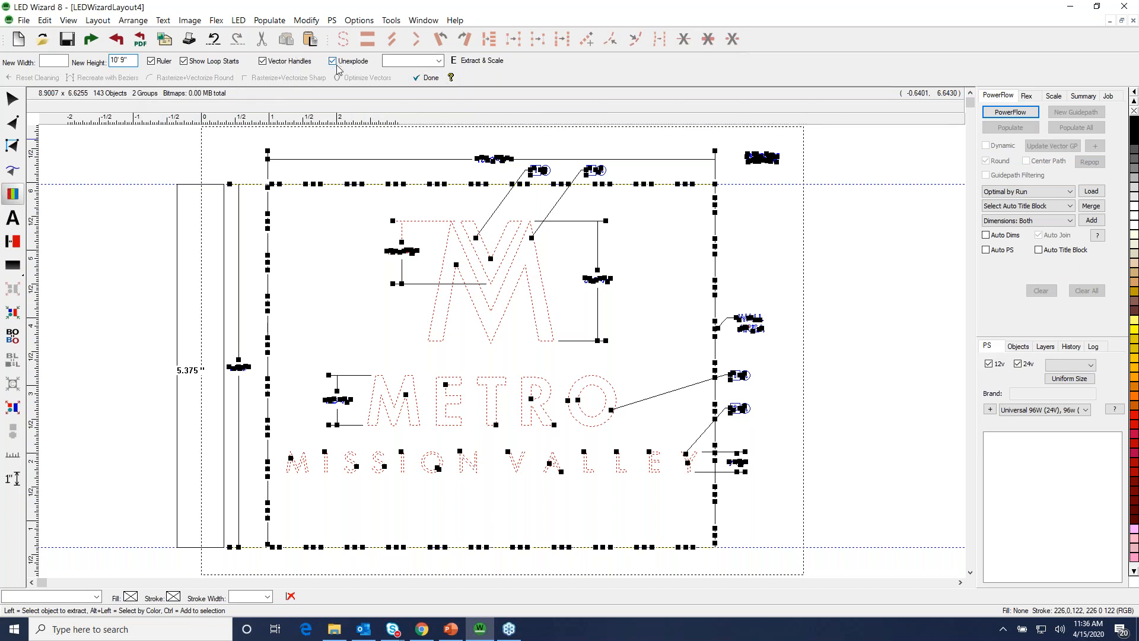
Extract and scale the selected logo with Unexplode off, optimize its vectors and finish the cleanup.
{"action": "left_click", "coordinate": [468, 66]}
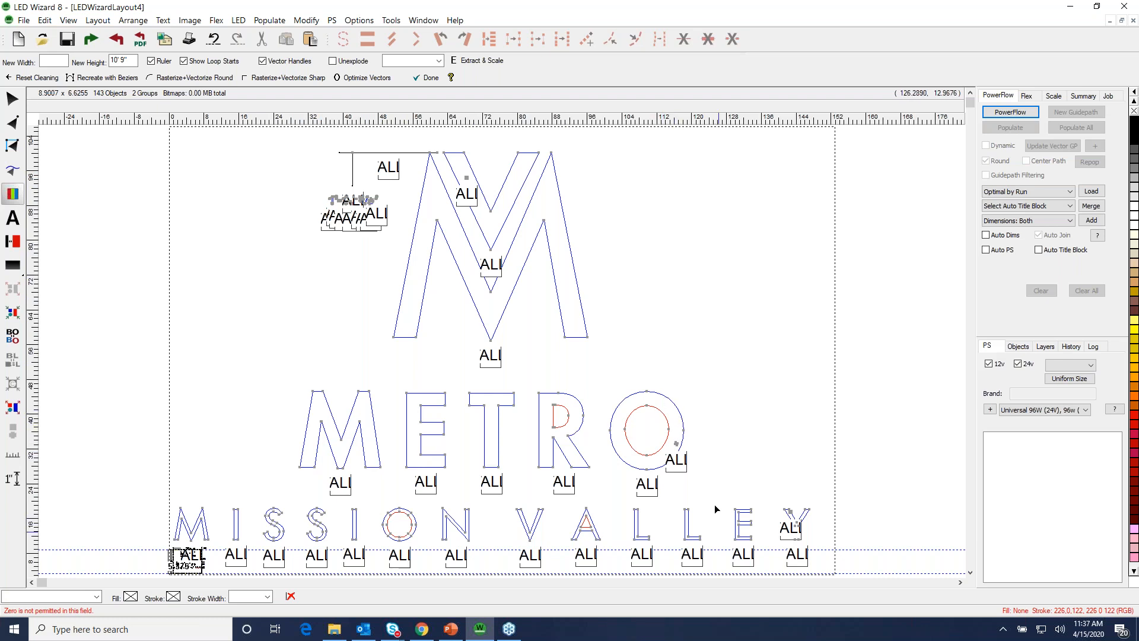
{"action": "left_click", "coordinate": [365, 77]}
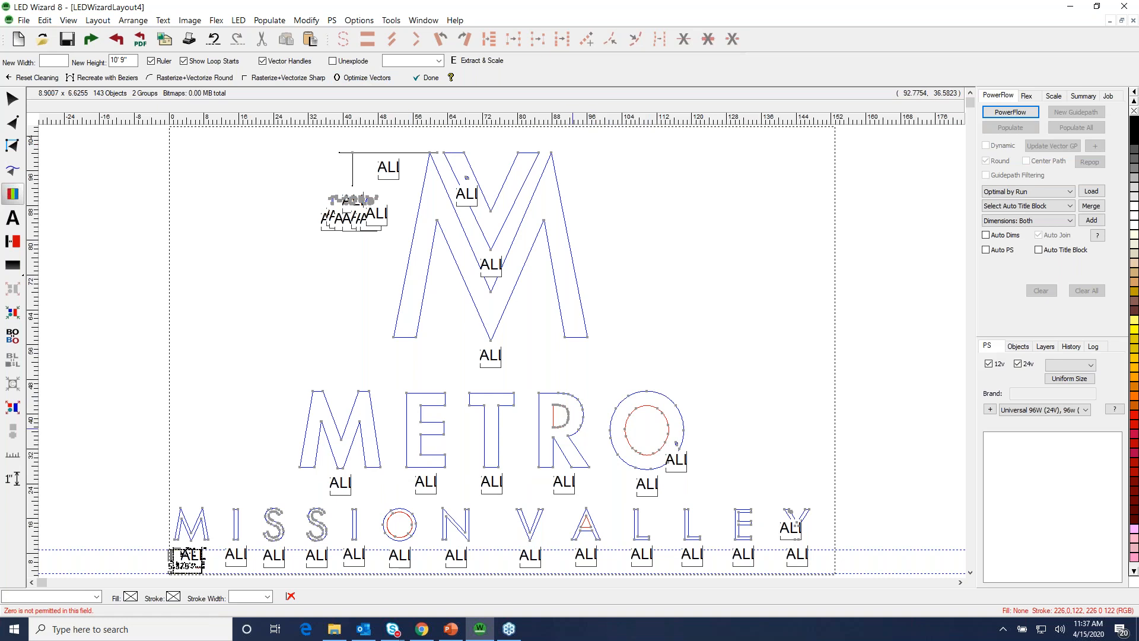
{"action": "left_click", "coordinate": [430, 78]}
Move the whole logo group slightly to about X 2.63, Y 2.16 and ungroup it.
{"action": "left_click_drag", "start_coordinate": [590, 416], "coordinate": [591, 421]}
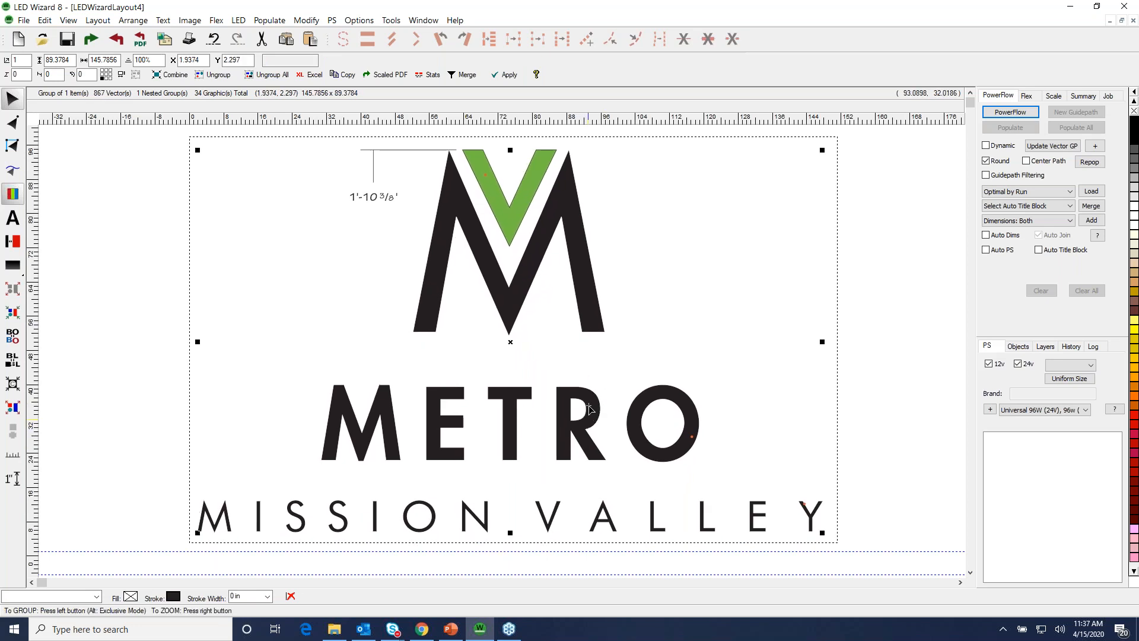
{"action": "left_click_drag", "start_coordinate": [558, 271], "coordinate": [561, 271]}
{"action": "left_click", "coordinate": [214, 74]}
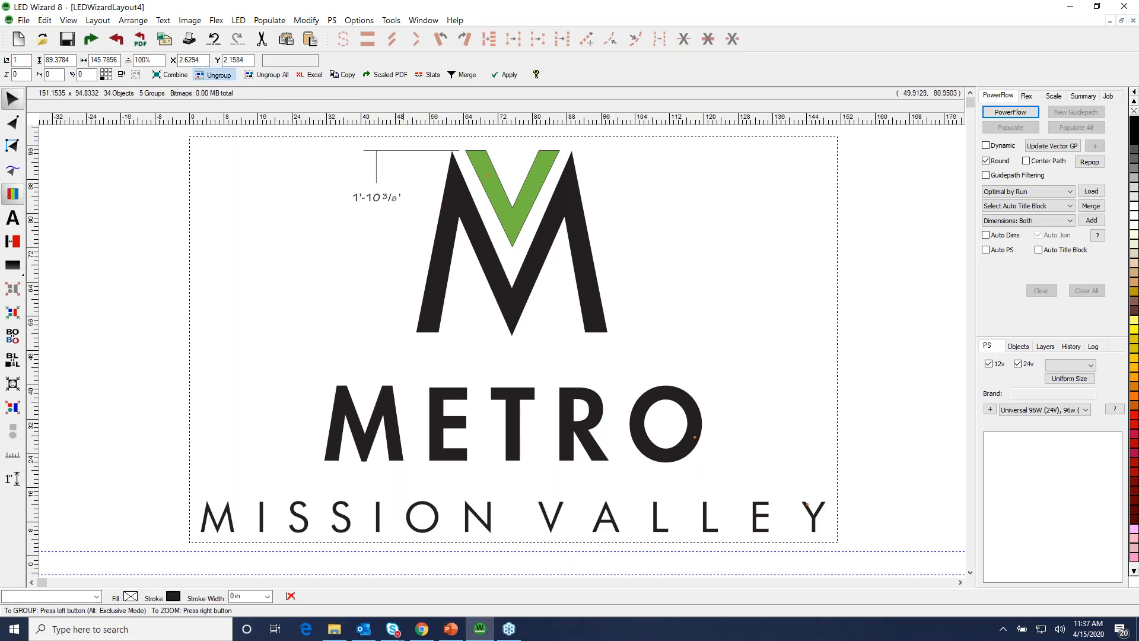
Delete the leftover 1'-10 3/8" dimension text and its dimension lines beside the large M.
{"action": "left_click", "coordinate": [380, 211]}
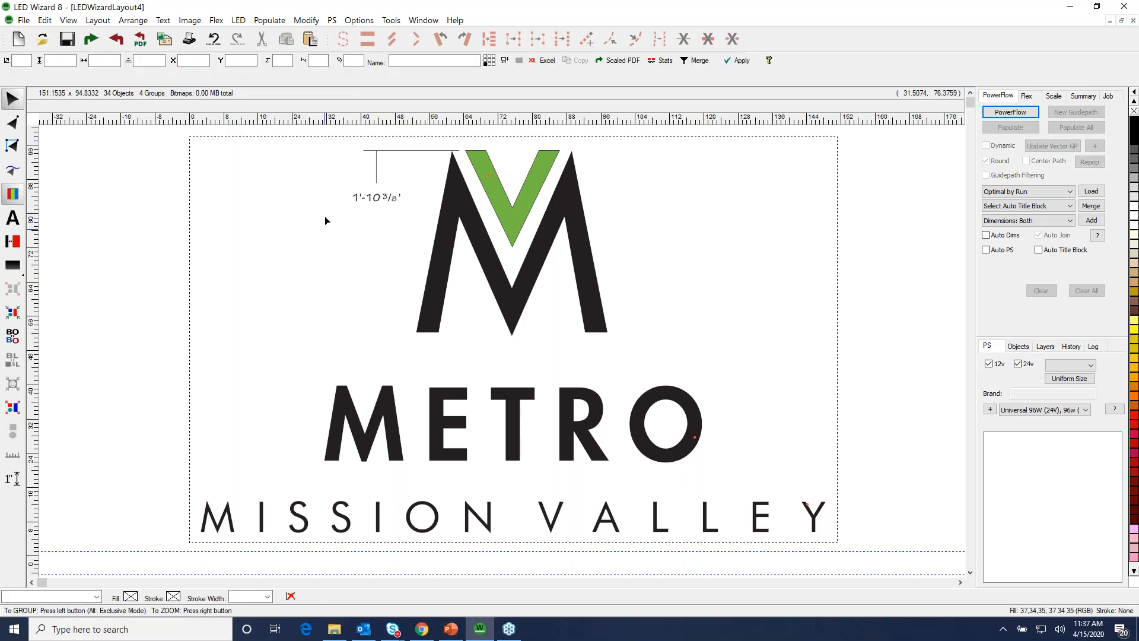
{"action": "left_click", "coordinate": [419, 139]}
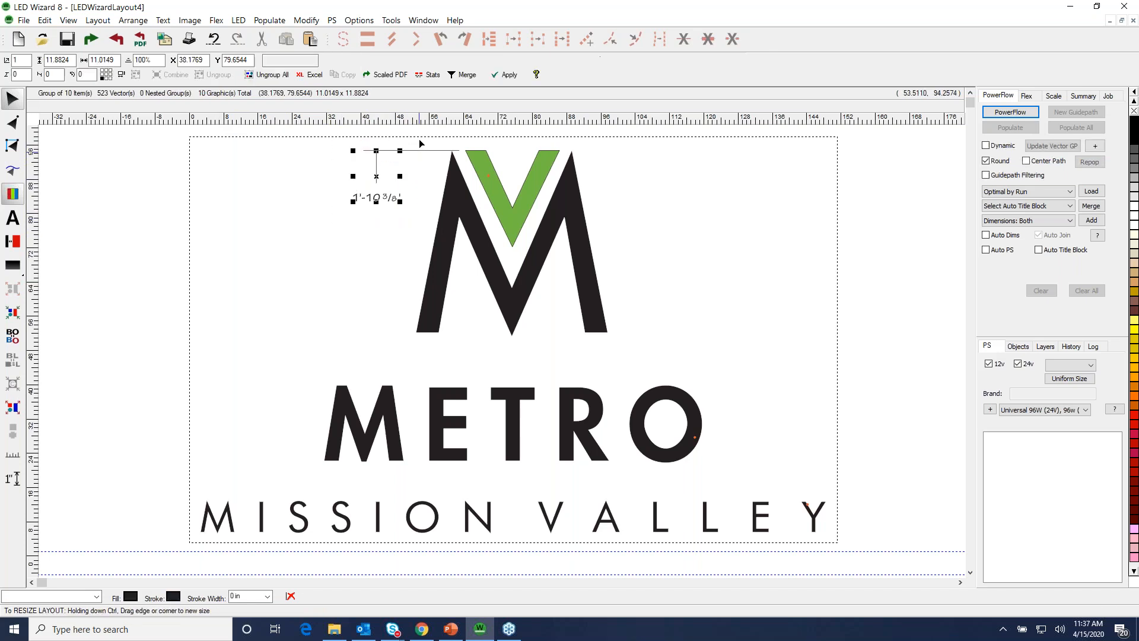
{"action": "key", "text": "Delete"}
{"action": "left_click", "coordinate": [423, 148]}
{"action": "key", "text": "Delete"}
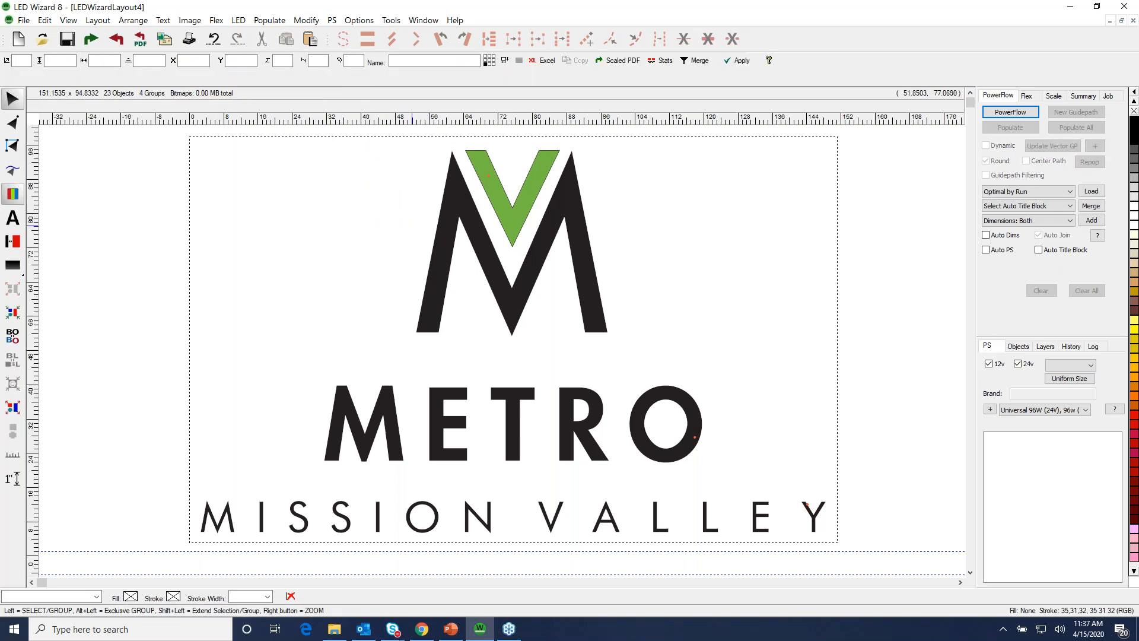
Delete the stray orange dots on the green V, the O of METRO and the Y of VALLEY.
{"action": "left_click_drag", "start_coordinate": [402, 232], "coordinate": [576, 128]}
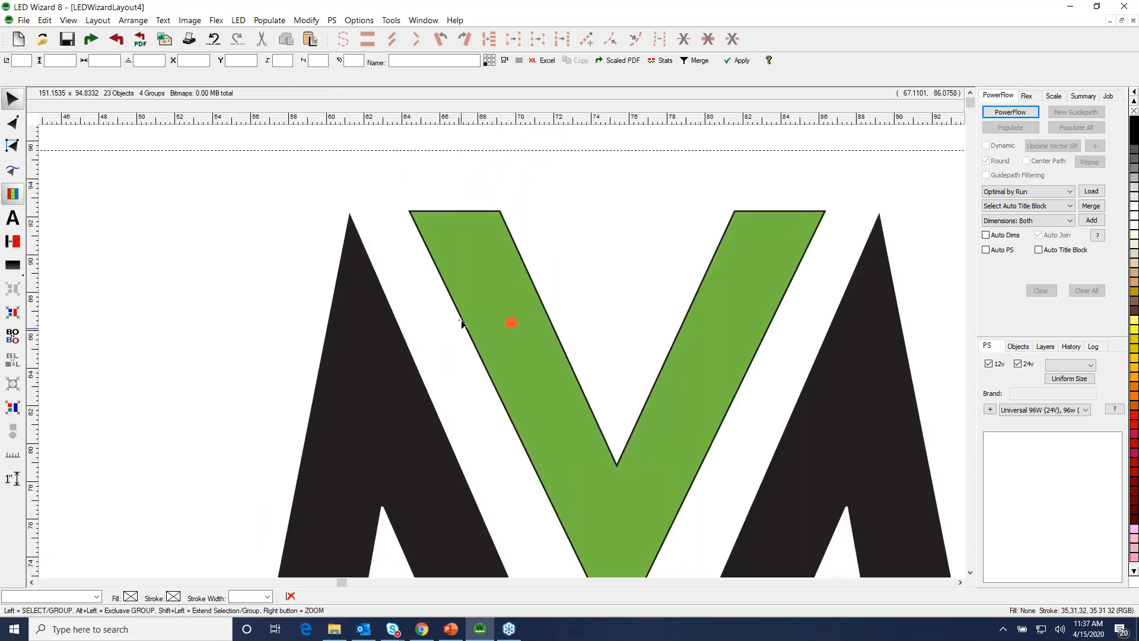
{"action": "left_click", "coordinate": [512, 331]}
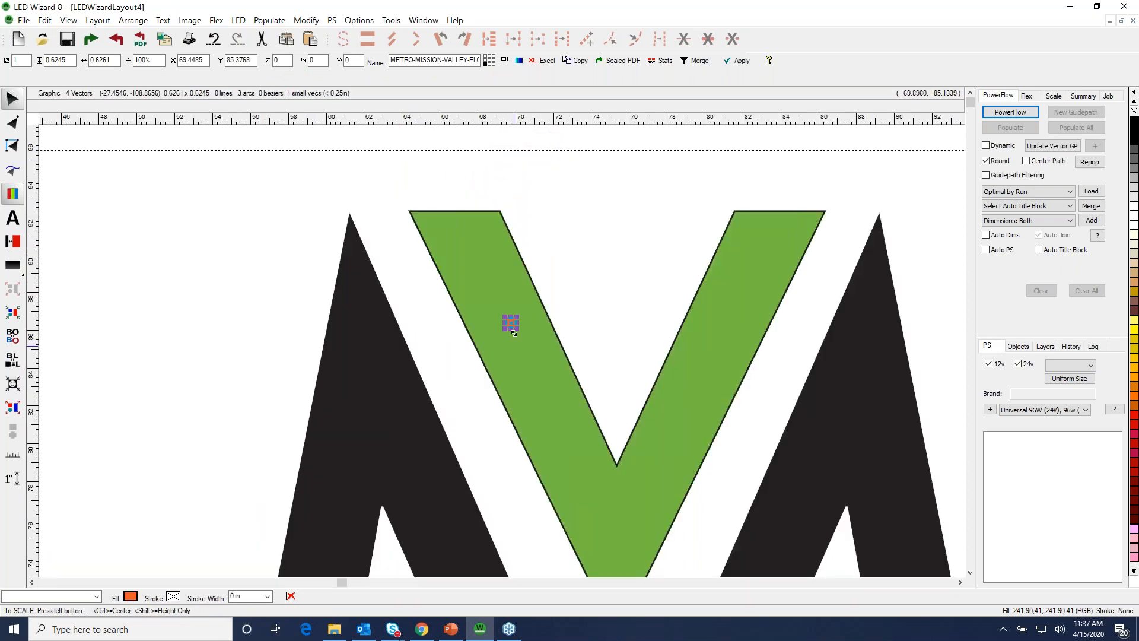
{"action": "key", "text": "Delete"}
{"action": "right_click", "coordinate": [521, 328]}
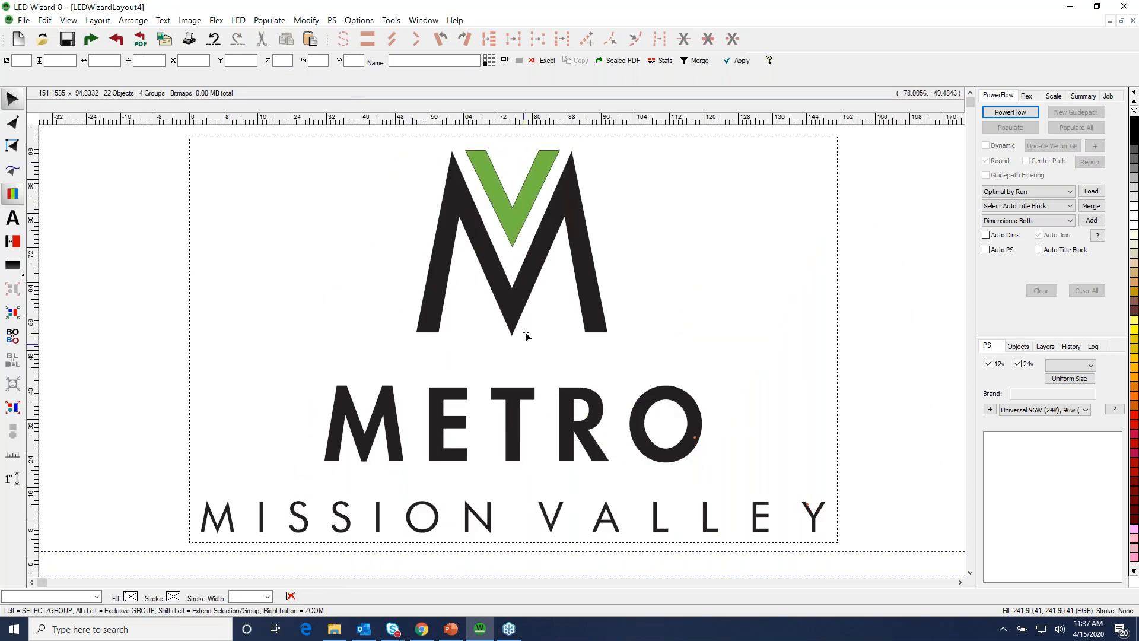
{"action": "left_click_drag", "start_coordinate": [782, 484], "coordinate": [651, 406]}
{"action": "left_click", "coordinate": [695, 438]}
{"action": "key", "text": "Delete"}
{"action": "right_click", "coordinate": [446, 362]}
{"action": "left_click_drag", "start_coordinate": [741, 475], "coordinate": [928, 563]}
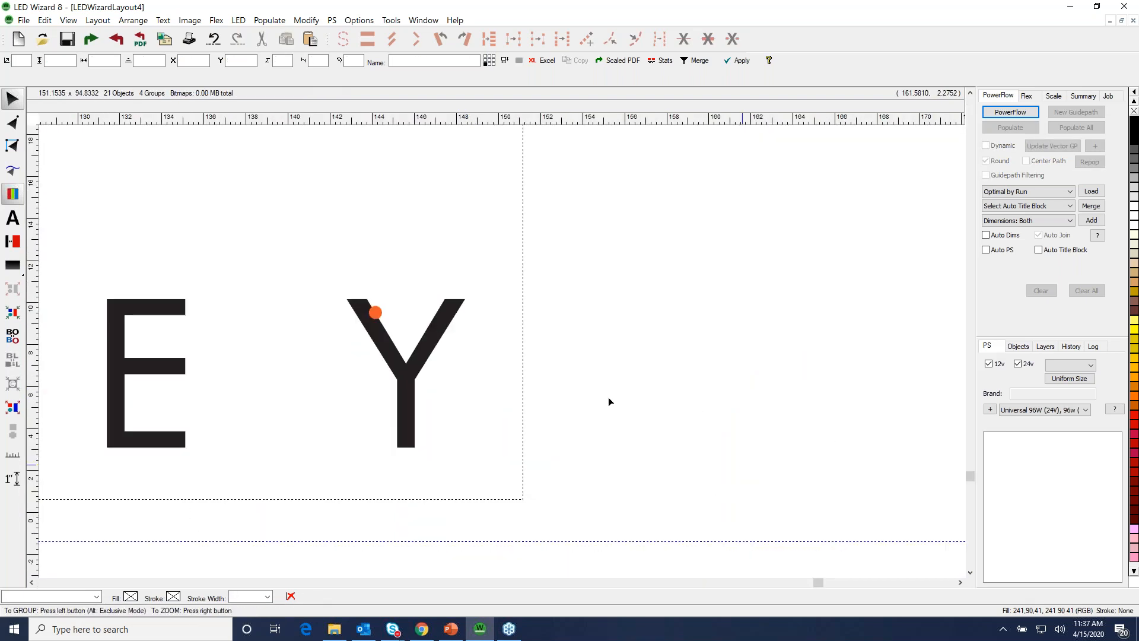
{"action": "left_click", "coordinate": [375, 312]}
{"action": "key", "text": "Delete"}
{"action": "right_click", "coordinate": [610, 376]}
Group the whole Metro Mission Valley logo and shift it slightly to the left.
{"action": "left_click", "coordinate": [590, 309]}
{"action": "left_click", "coordinate": [563, 343]}
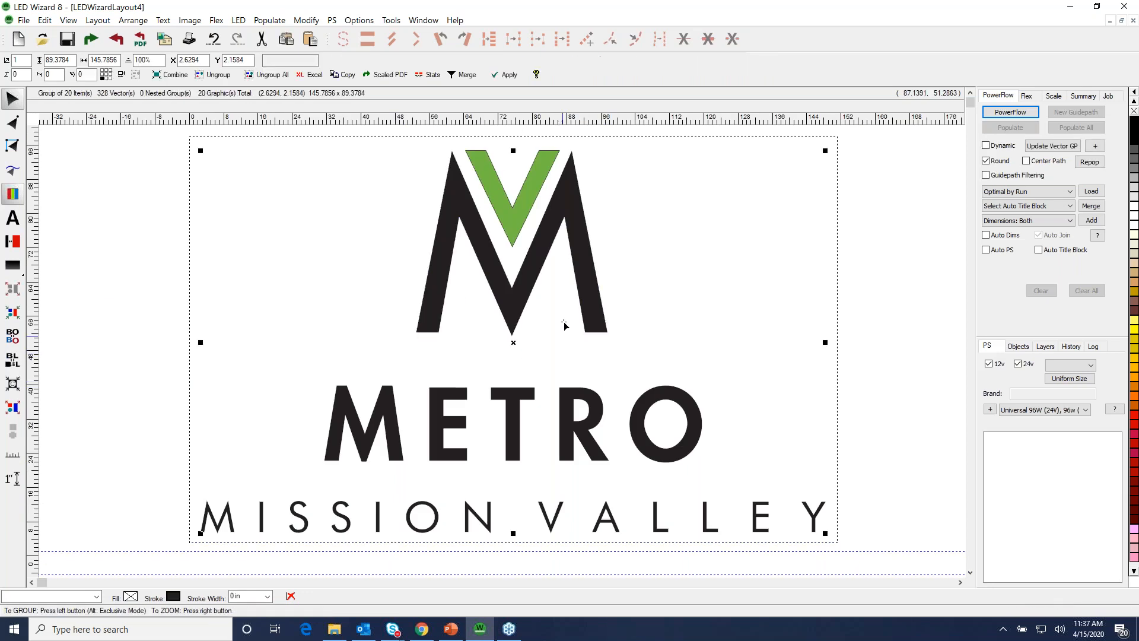
{"action": "left_click_drag", "start_coordinate": [570, 317], "coordinate": [567, 317]}
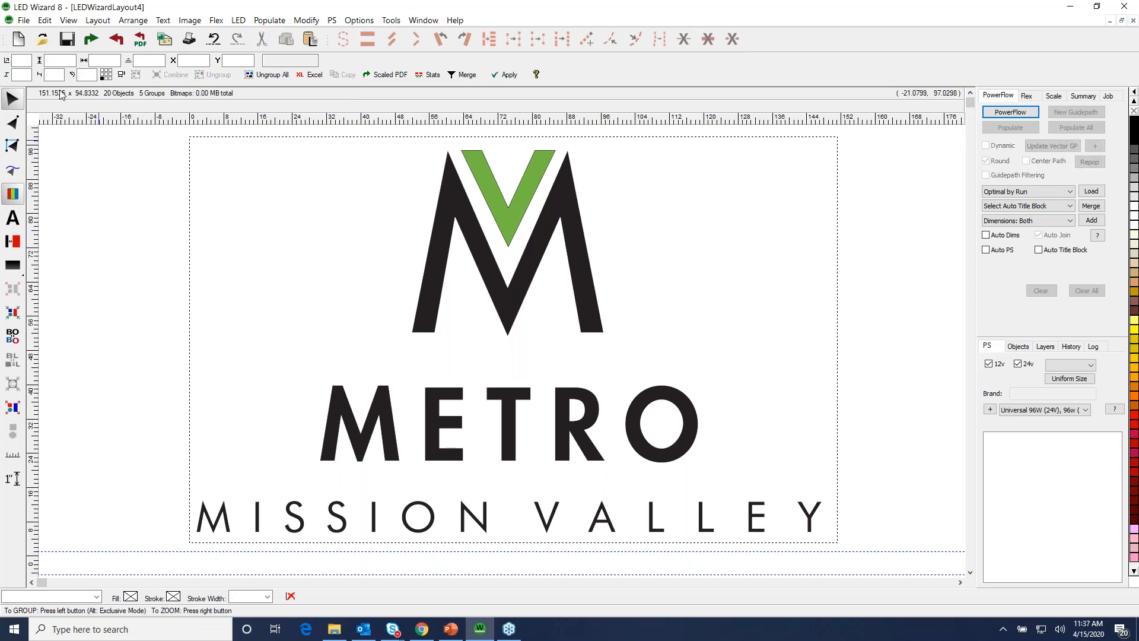
Create a new layout and import only the upper ROSS drawing area from RS_DFL_W_72_39.pdf.
{"action": "left_click", "coordinate": [18, 39]}
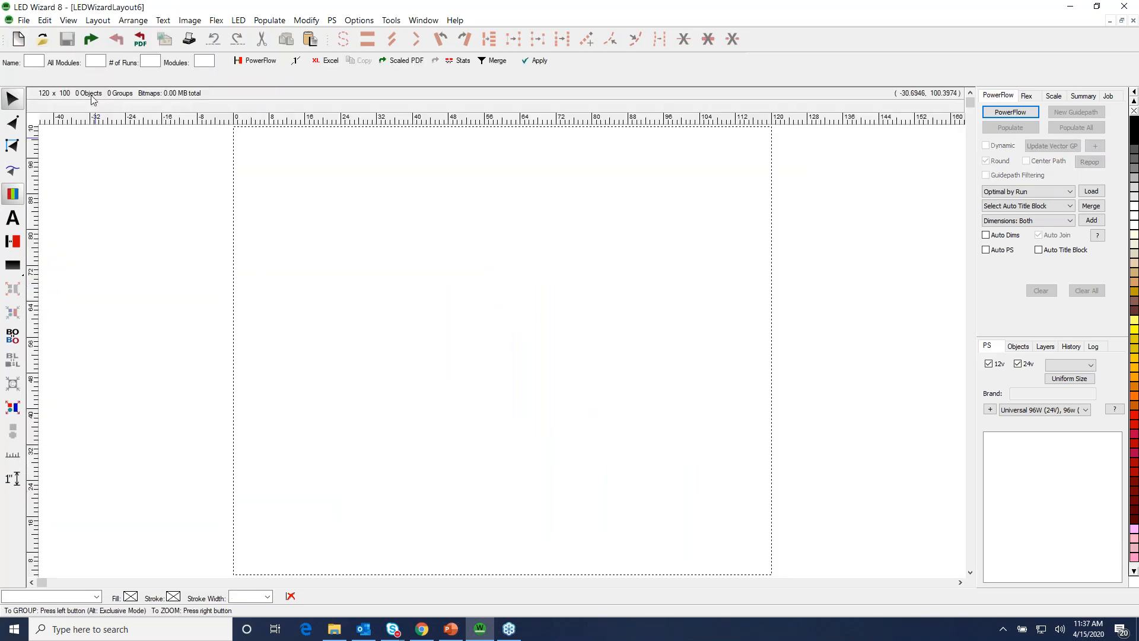
{"action": "left_click", "coordinate": [91, 39]}
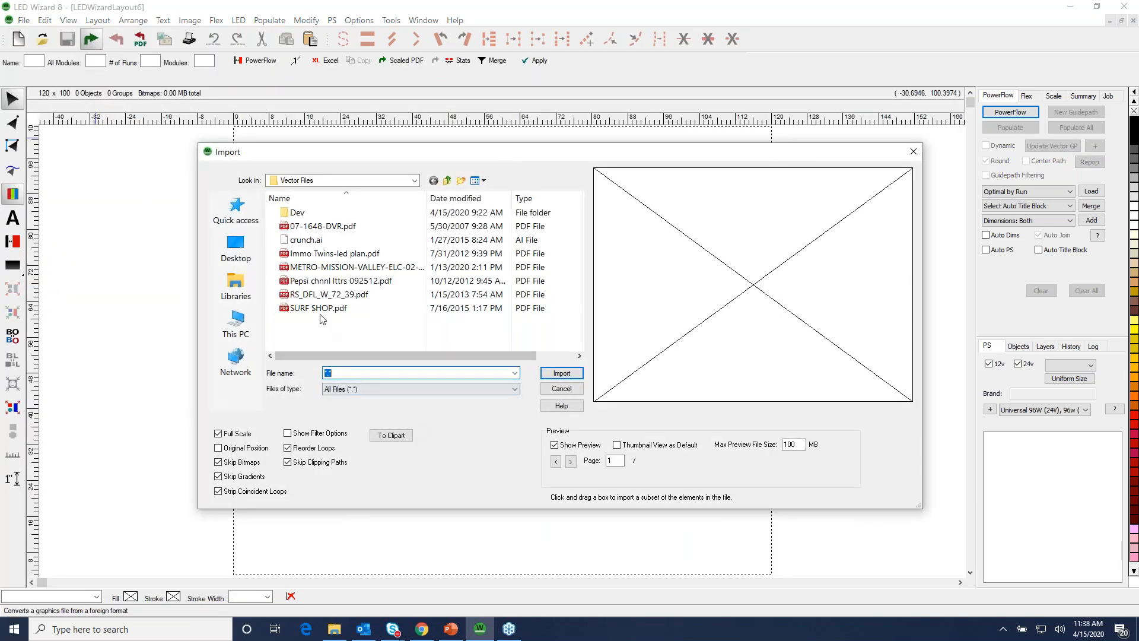
{"action": "left_click", "coordinate": [327, 295]}
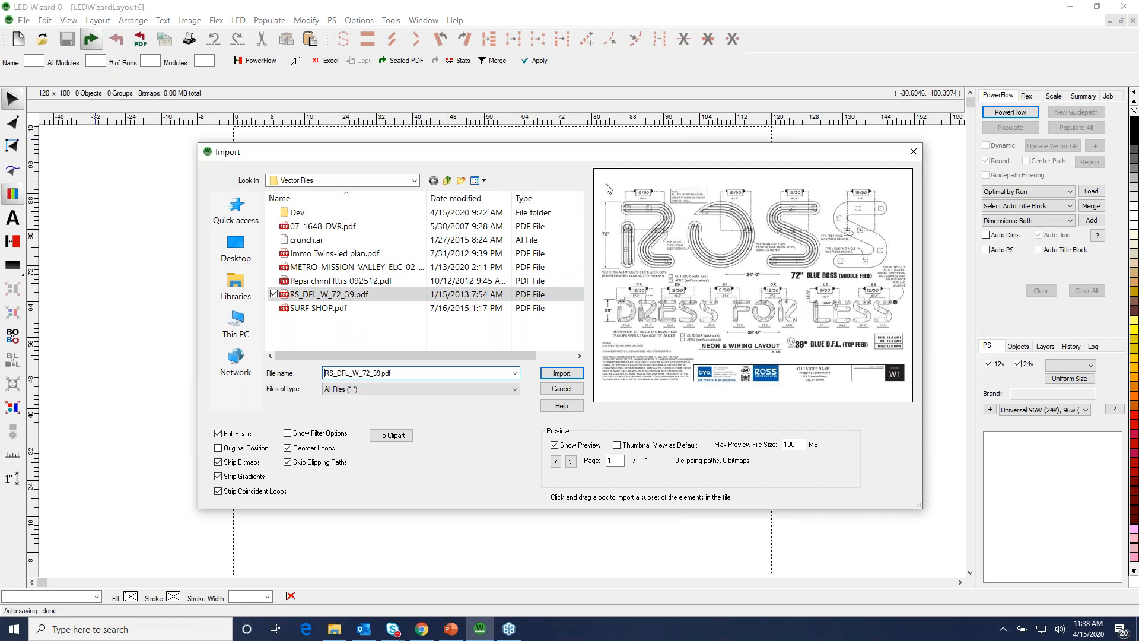
{"action": "left_click_drag", "start_coordinate": [597, 186], "coordinate": [901, 280]}
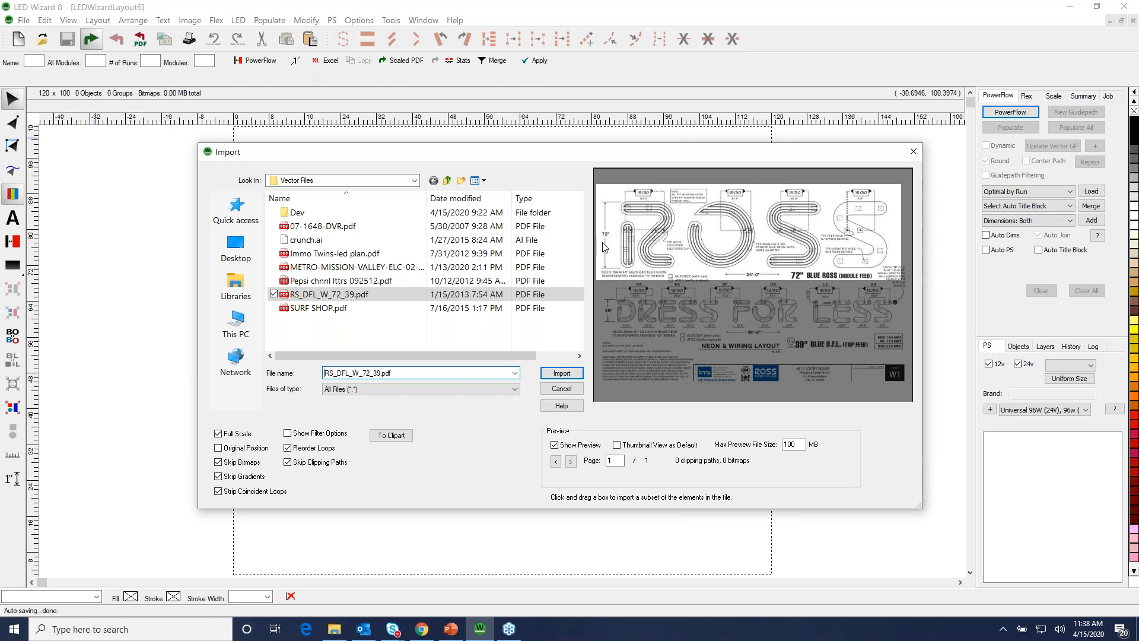
{"action": "left_click", "coordinate": [576, 372]}
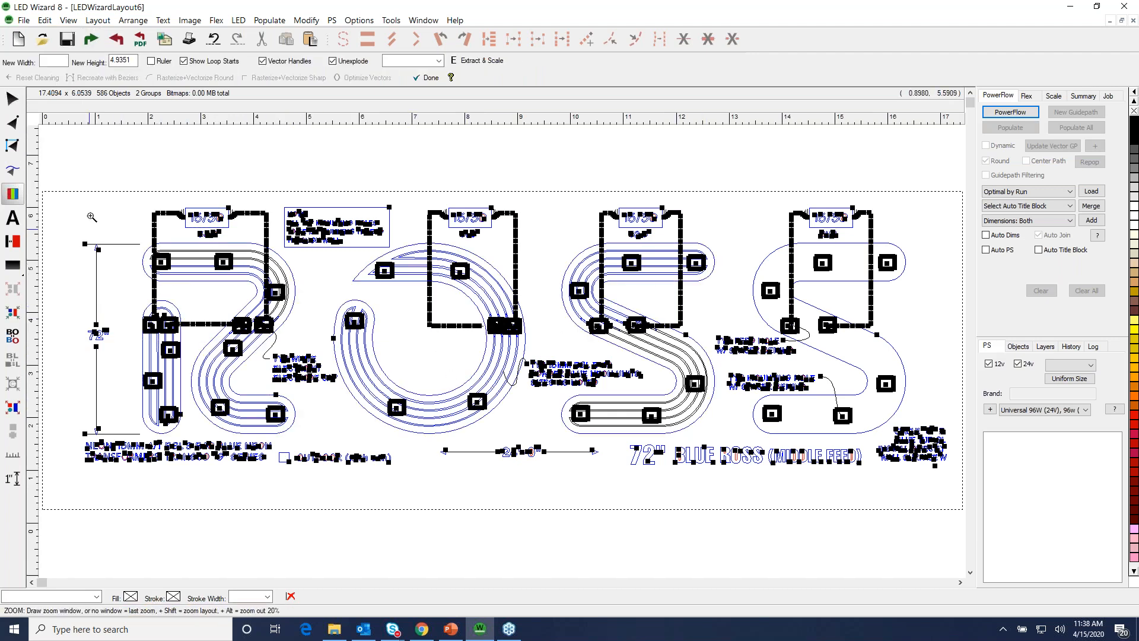
Select the outer outlines of all the ROSS letters for extraction and inspect them up close.
{"action": "scroll", "coordinate": [154, 292], "scroll_direction": "up", "scroll_amount": 3}
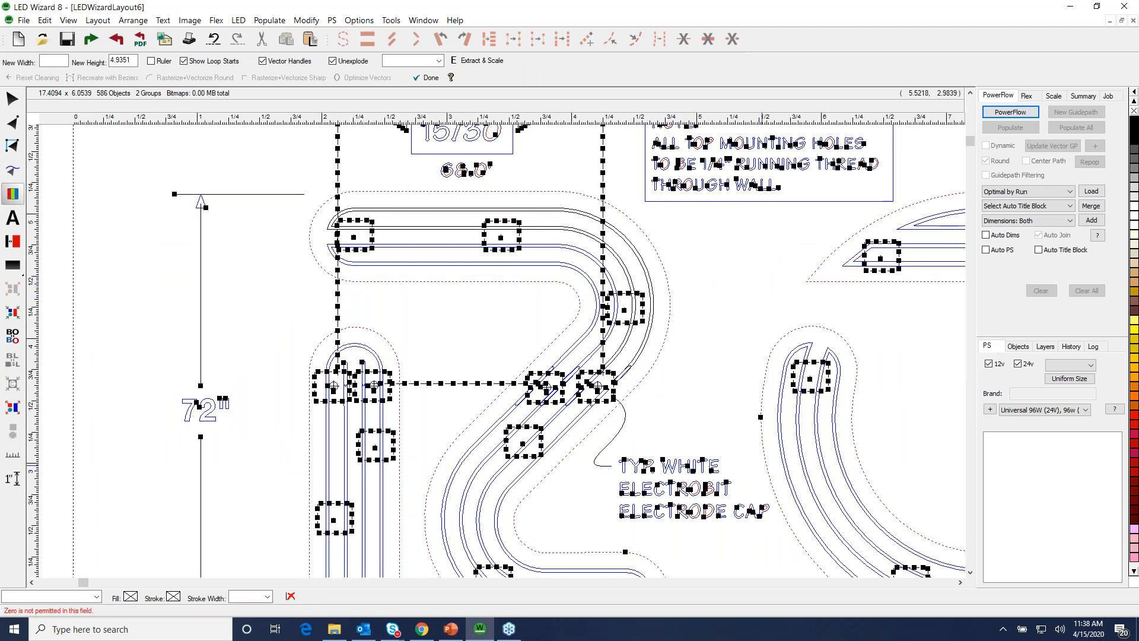
{"action": "scroll", "coordinate": [623, 403], "scroll_direction": "down", "scroll_amount": 5}
{"action": "scroll", "coordinate": [472, 431], "scroll_direction": "up", "scroll_amount": 5}
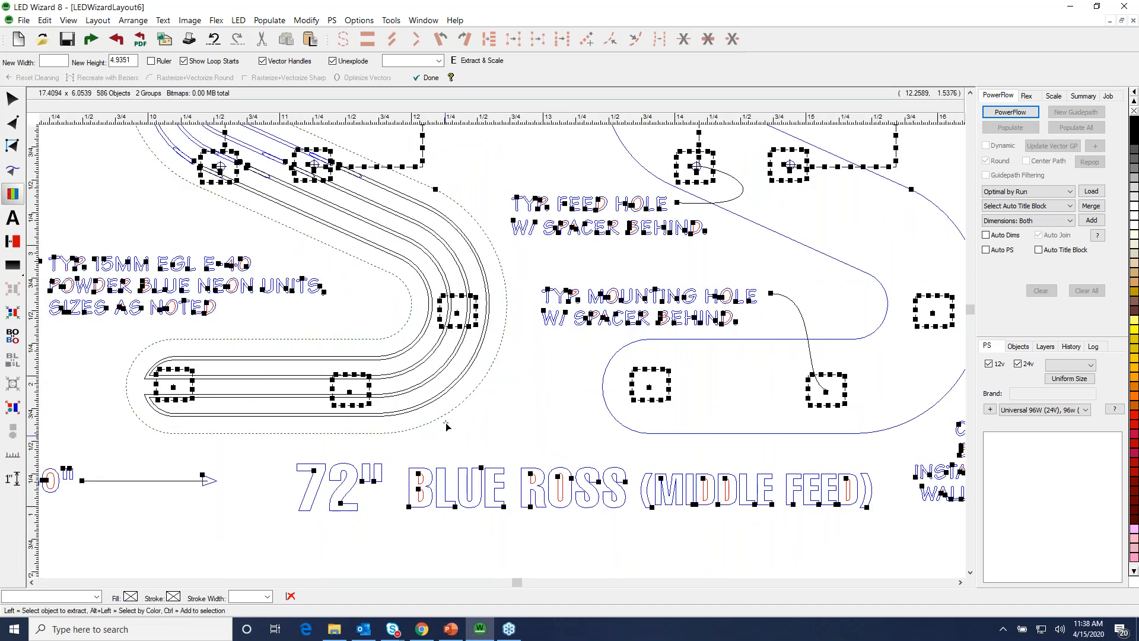
{"action": "left_click", "coordinate": [447, 425]}
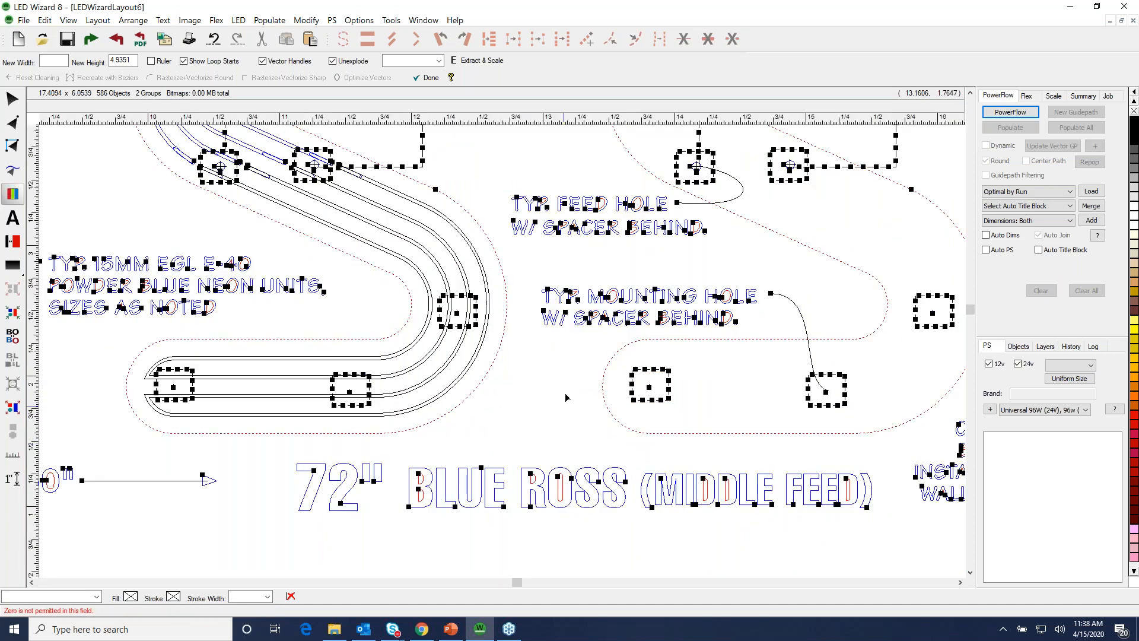
{"action": "scroll", "coordinate": [565, 395], "scroll_direction": "down", "scroll_amount": 3}
{"action": "left_click_drag", "start_coordinate": [555, 224], "coordinate": [728, 340]}
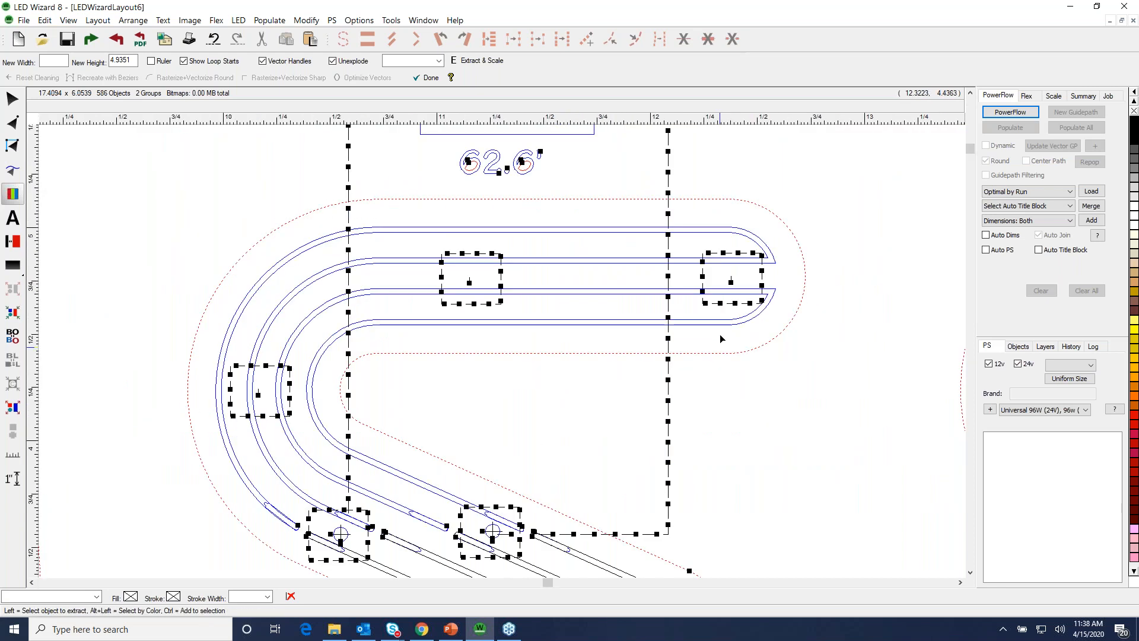
Place a horizontal guideline along the tops of the ROSS letters to check the overall height dimension.
{"action": "scroll", "coordinate": [721, 334], "scroll_direction": "down", "scroll_amount": 3}
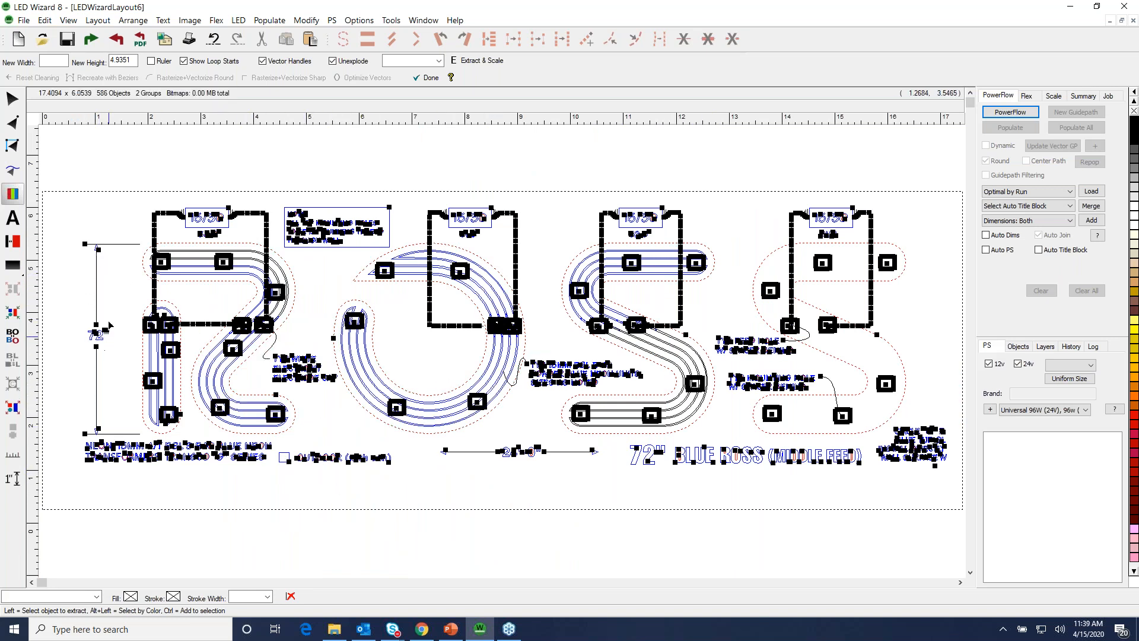
{"action": "left_click_drag", "start_coordinate": [166, 200], "coordinate": [556, 328]}
{"action": "left_click_drag", "start_coordinate": [500, 116], "coordinate": [498, 301]}
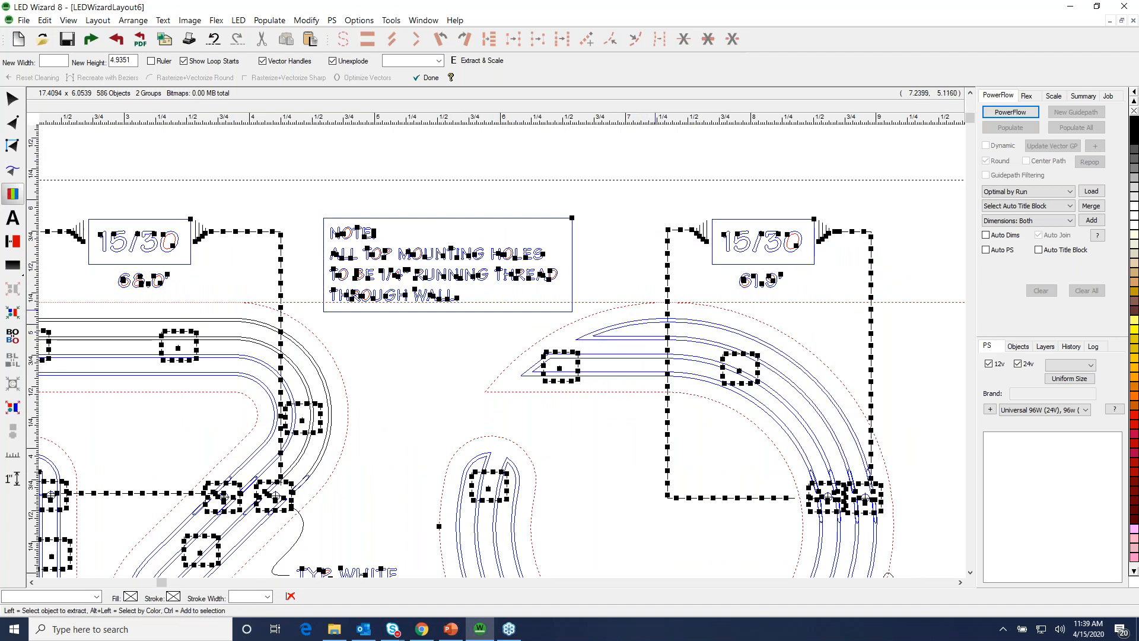
{"action": "key", "text": "F4"}
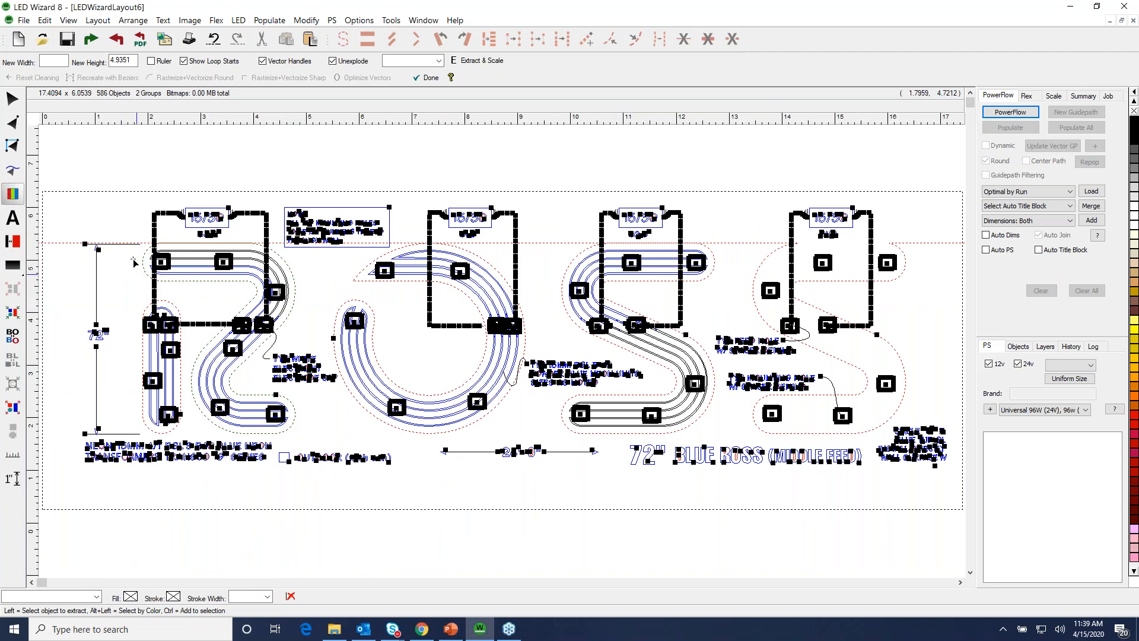
Set the new height to 72 and extract and scale the ROSS outlines with Unexplode off.
{"action": "left_click_drag", "start_coordinate": [134, 60], "coordinate": [89, 64]}
{"action": "type", "text": "72"}
{"action": "left_click", "coordinate": [334, 62]}
{"action": "left_click", "coordinate": [475, 61]}
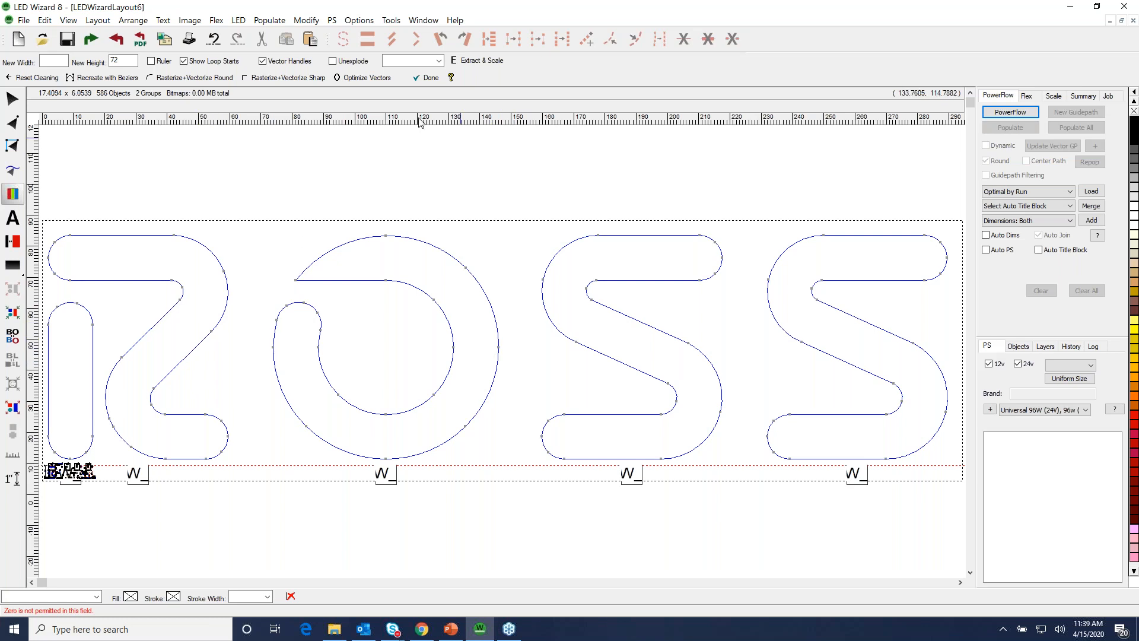
Finish the cleanup and move the ROSS letter group to about X 6.08, Y 6.73.
{"action": "left_click", "coordinate": [427, 78]}
{"action": "left_click_drag", "start_coordinate": [633, 406], "coordinate": [656, 380]}
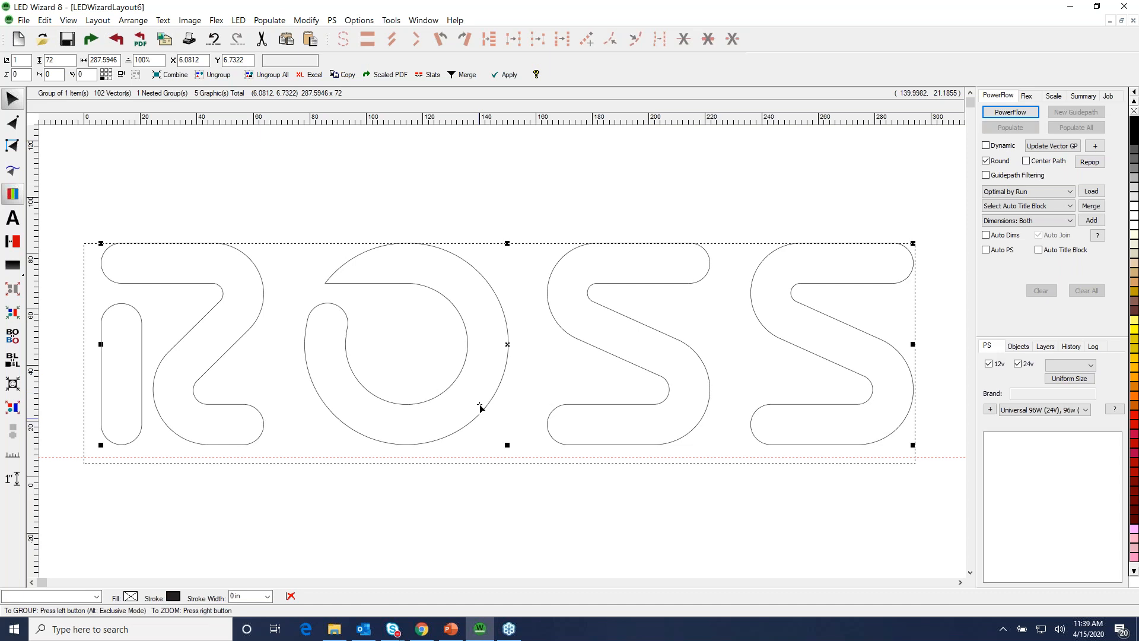
{"action": "left_click", "coordinate": [527, 169]}
Create a new layout and import only the Crunch logo area from crunch.ai.
{"action": "left_click", "coordinate": [17, 39]}
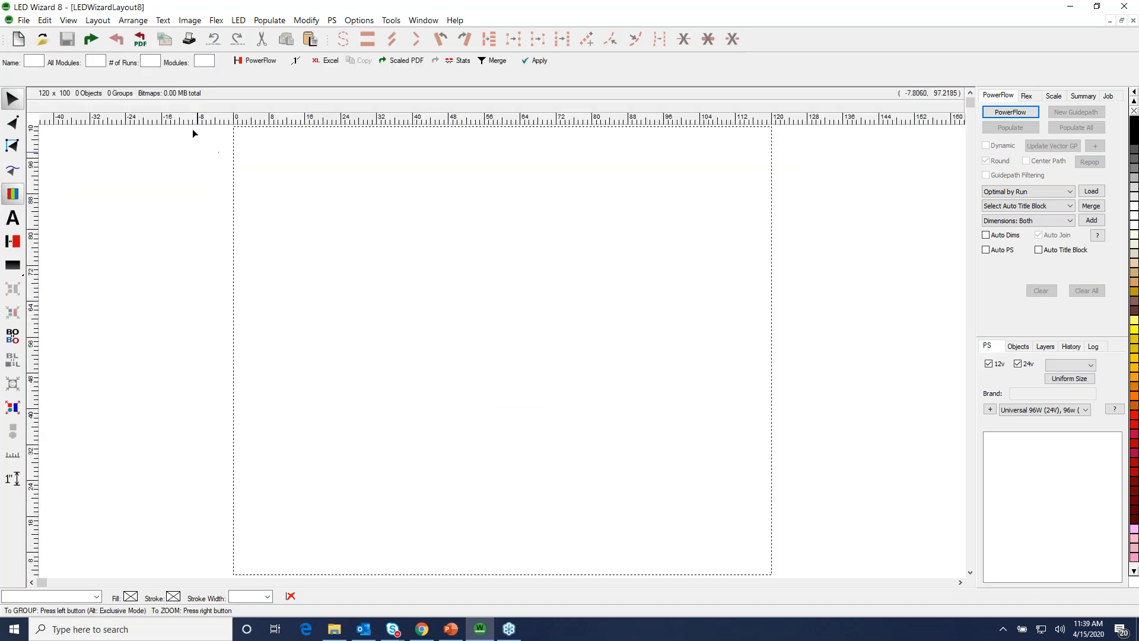
{"action": "left_click", "coordinate": [91, 39]}
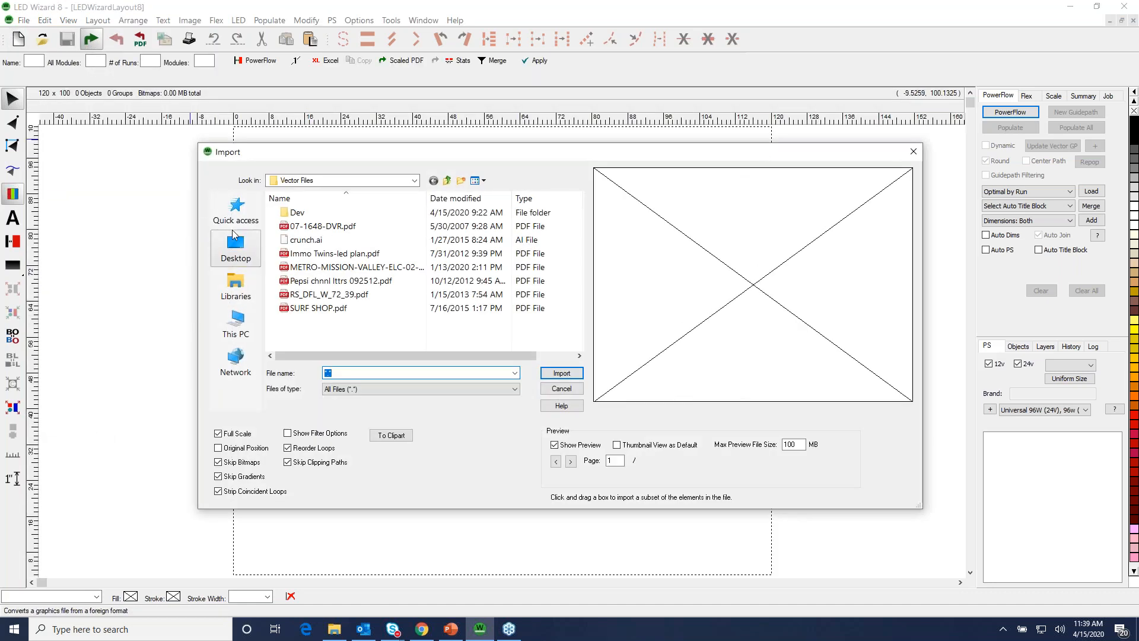
{"action": "left_click", "coordinate": [319, 241]}
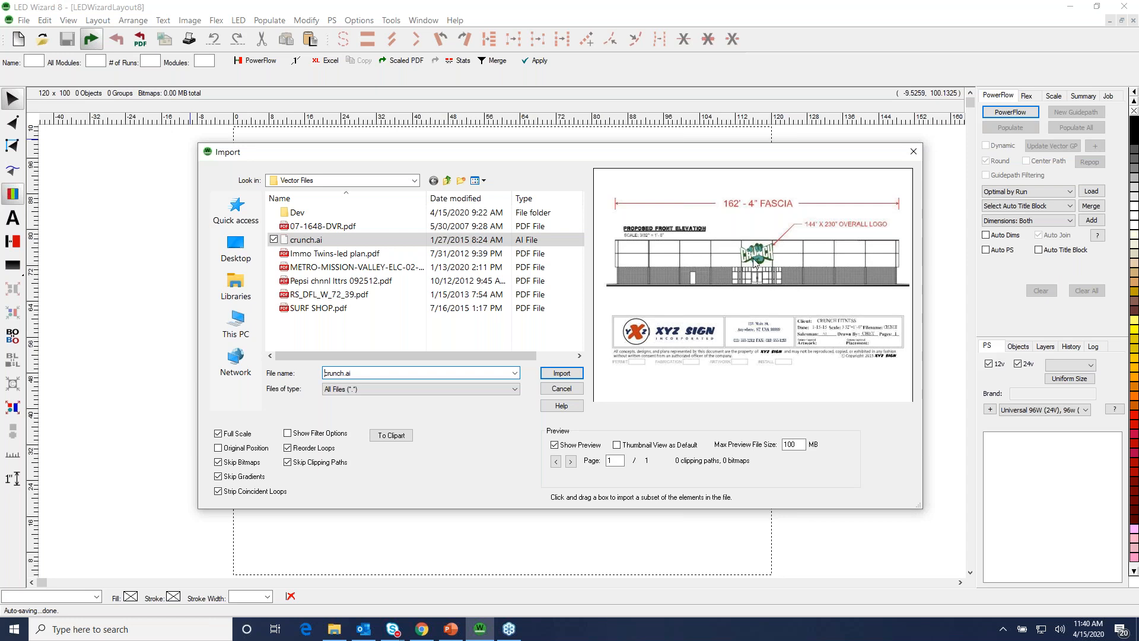
{"action": "left_click_drag", "start_coordinate": [728, 240], "coordinate": [734, 242]}
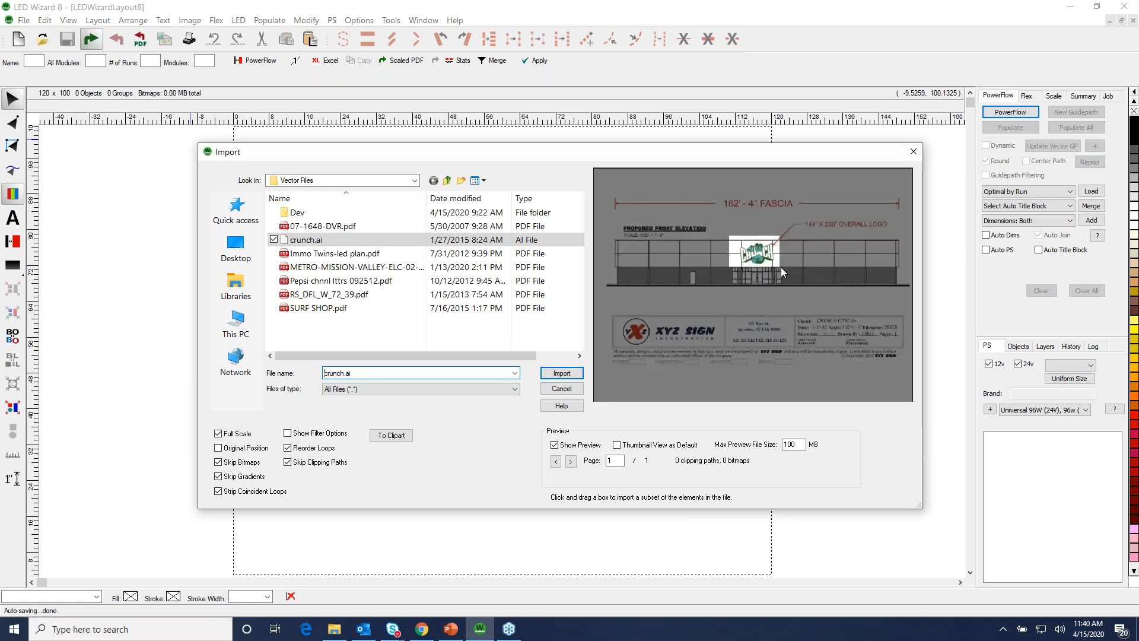
{"action": "left_click", "coordinate": [561, 374]}
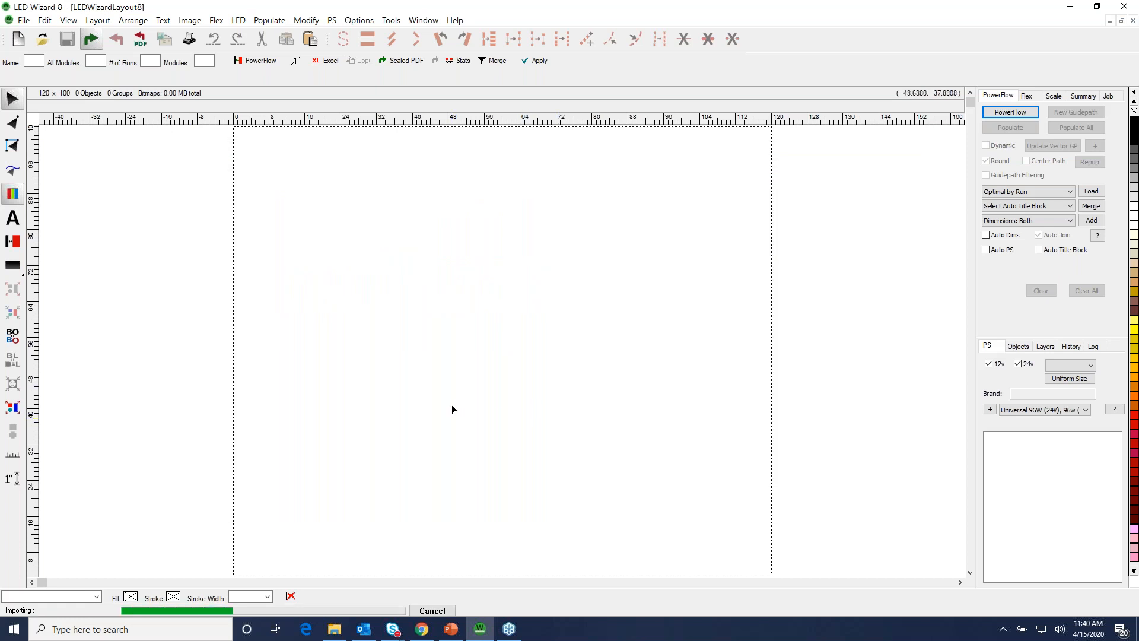
Select the outer outlines around the Crunch lettering and fist, and set the new height to 84.
{"action": "left_click", "coordinate": [539, 377]}
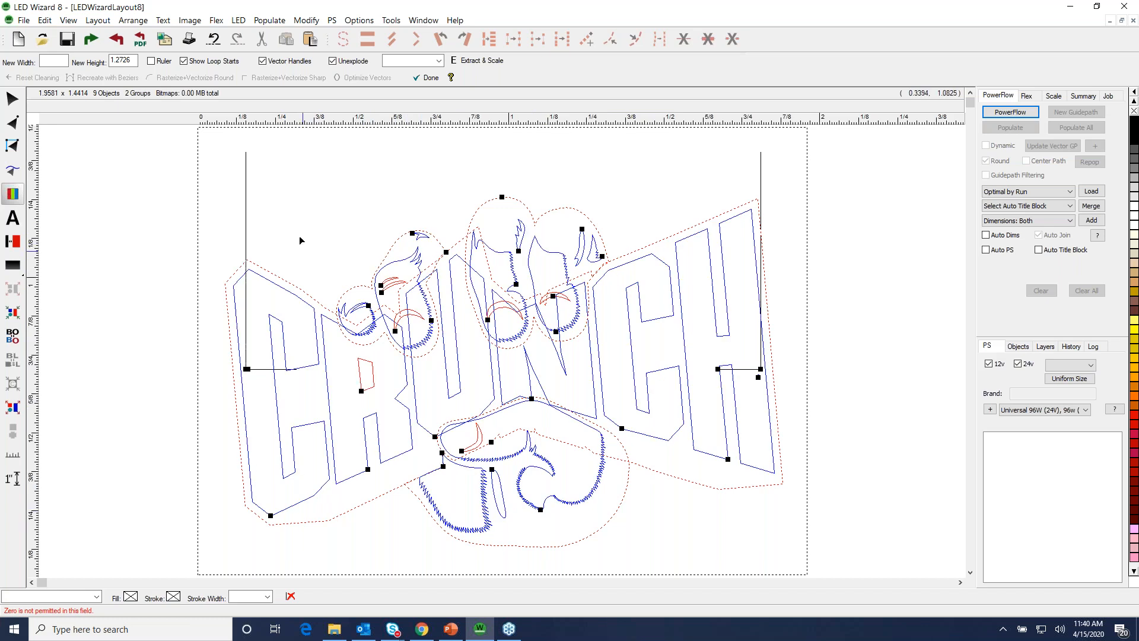
{"action": "left_click", "coordinate": [123, 60]}
{"action": "type", "text": "84"}
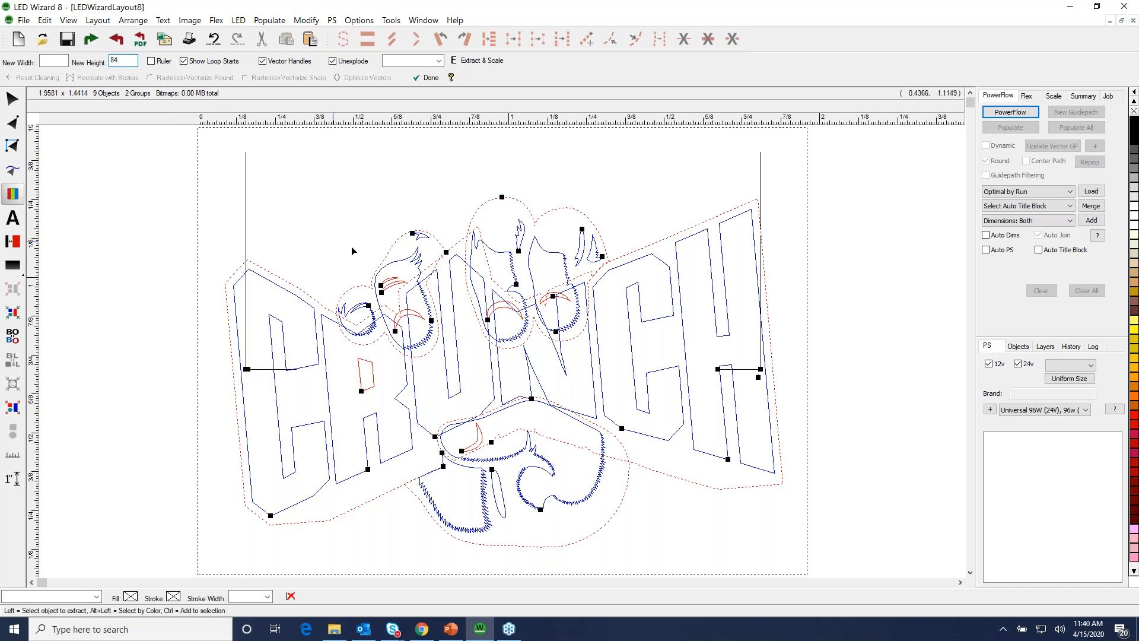
Extract and scale the selected Crunch outlines with Unexplode off, optimize the vectors and finish the cleanup.
{"action": "left_click", "coordinate": [348, 64]}
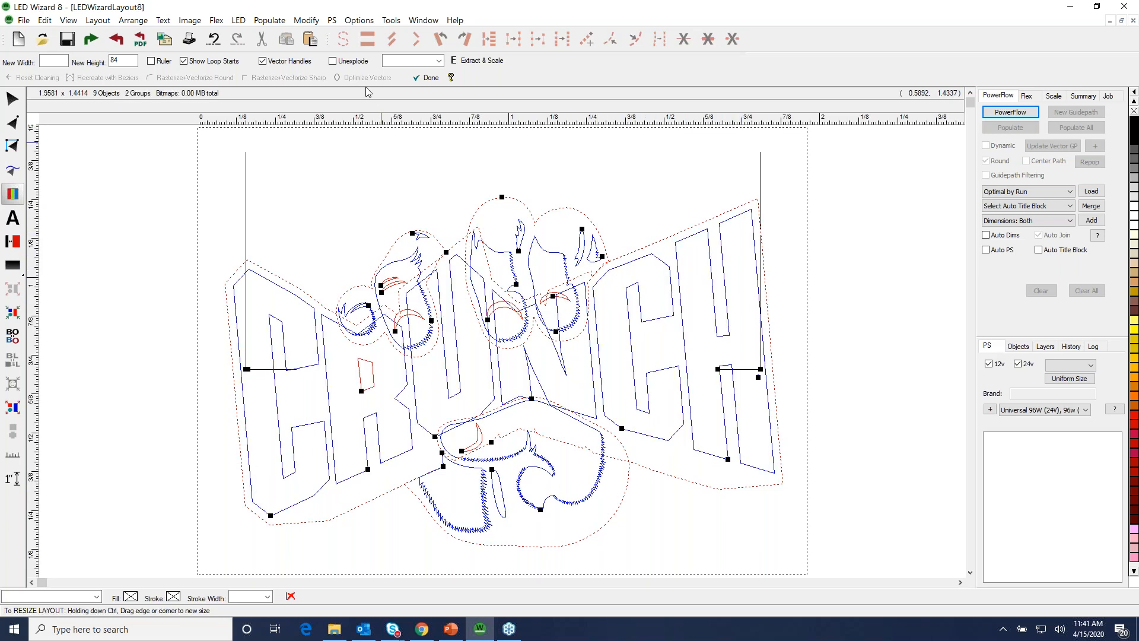
{"action": "left_click", "coordinate": [477, 62]}
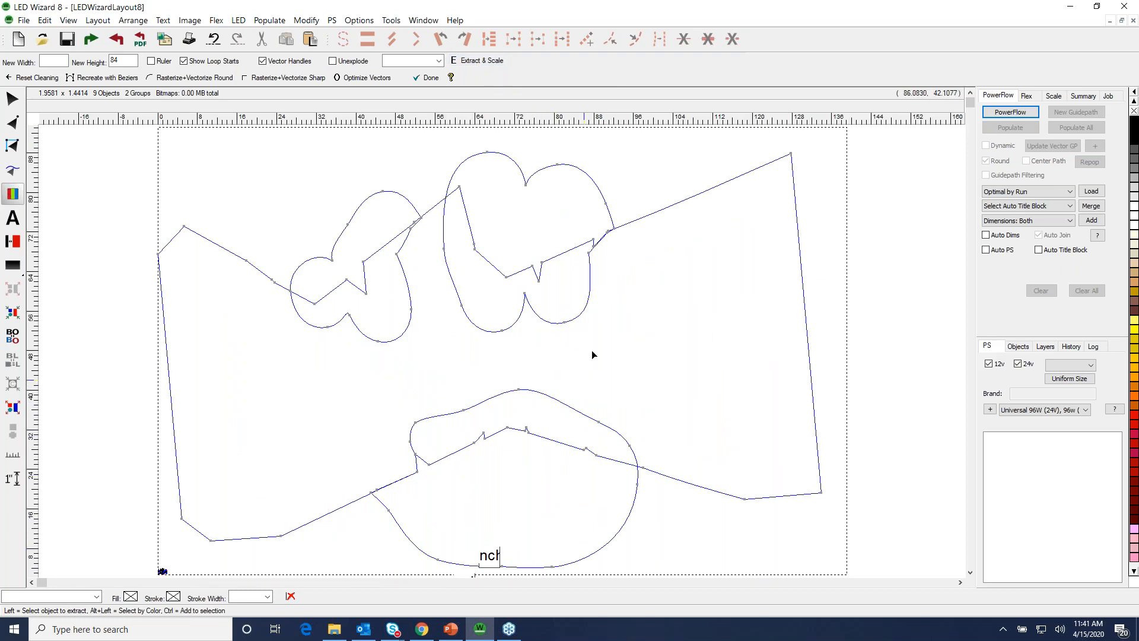
{"action": "left_click", "coordinate": [366, 78]}
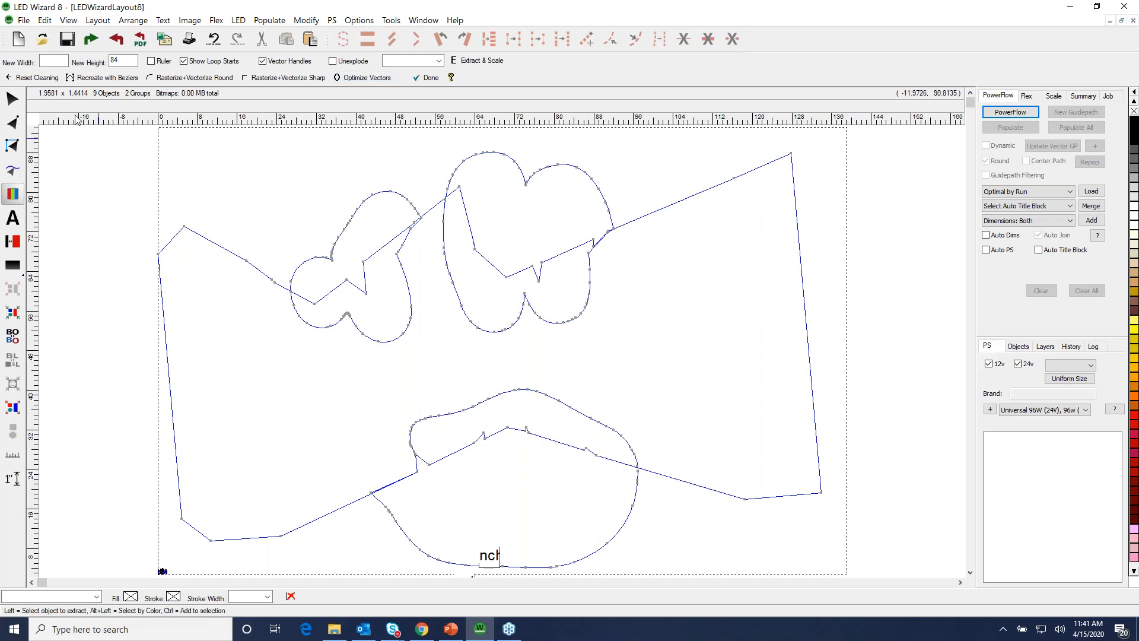
{"action": "left_click", "coordinate": [428, 78]}
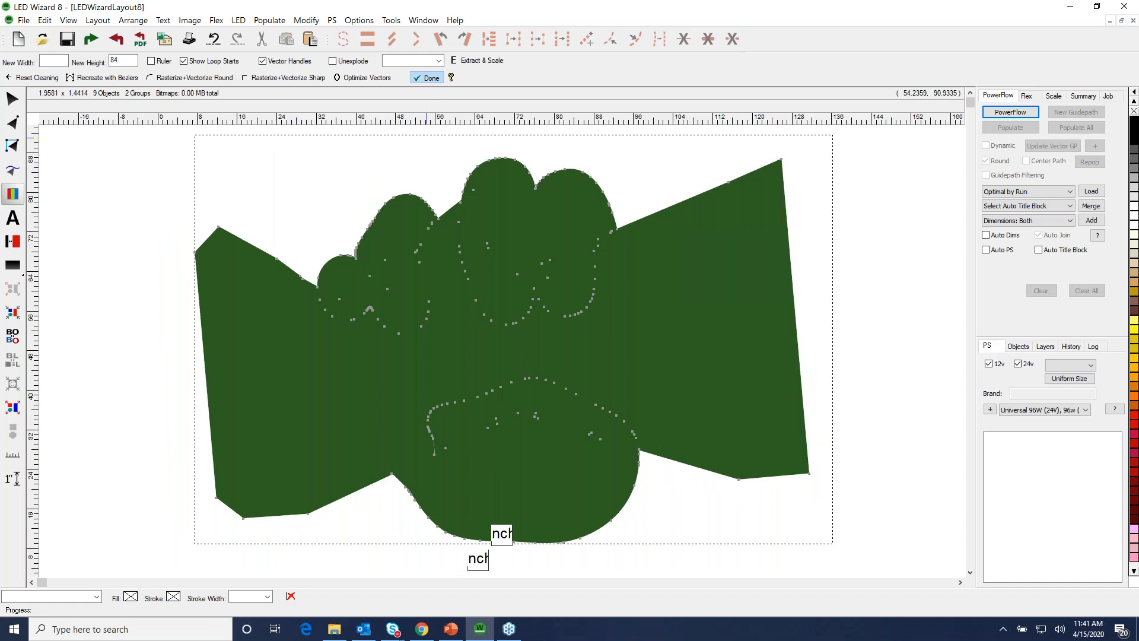
Turn off the fill display and move the Crunch outline group to about X 2.58, Y 2.20.
{"action": "left_click_drag", "start_coordinate": [567, 346], "coordinate": [567, 341]}
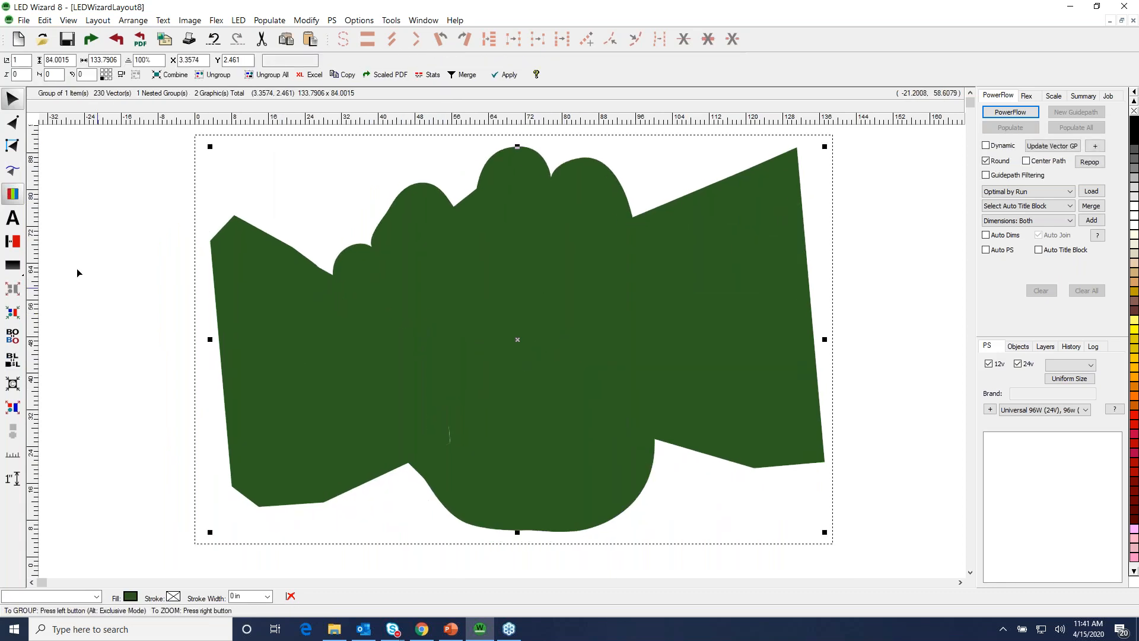
{"action": "left_click", "coordinate": [14, 195]}
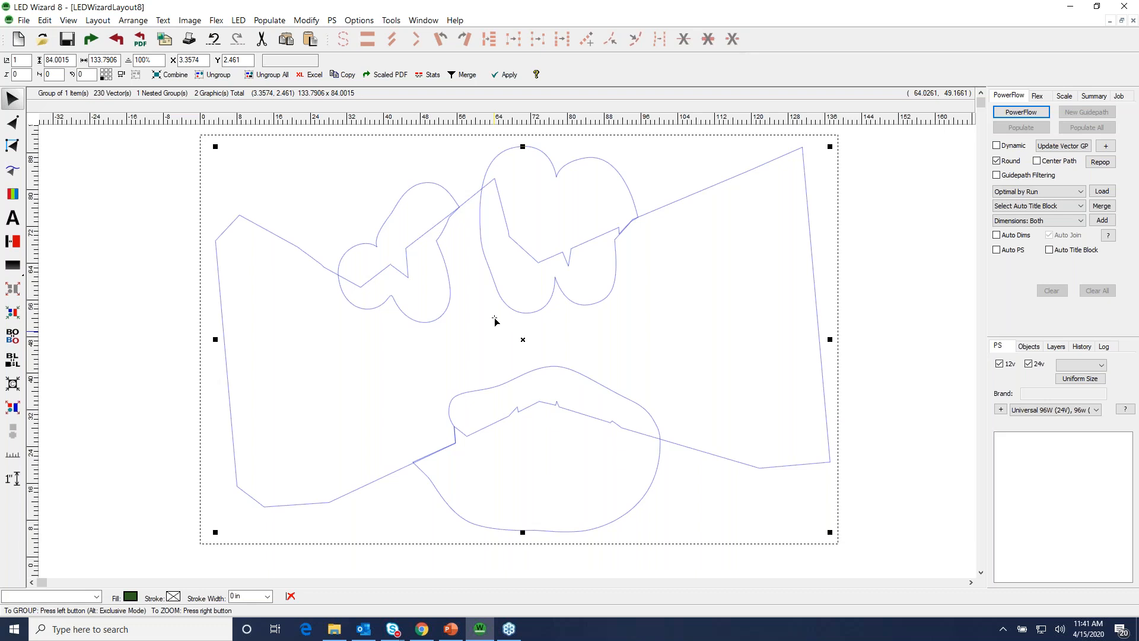
{"action": "left_click_drag", "start_coordinate": [590, 303], "coordinate": [587, 305]}
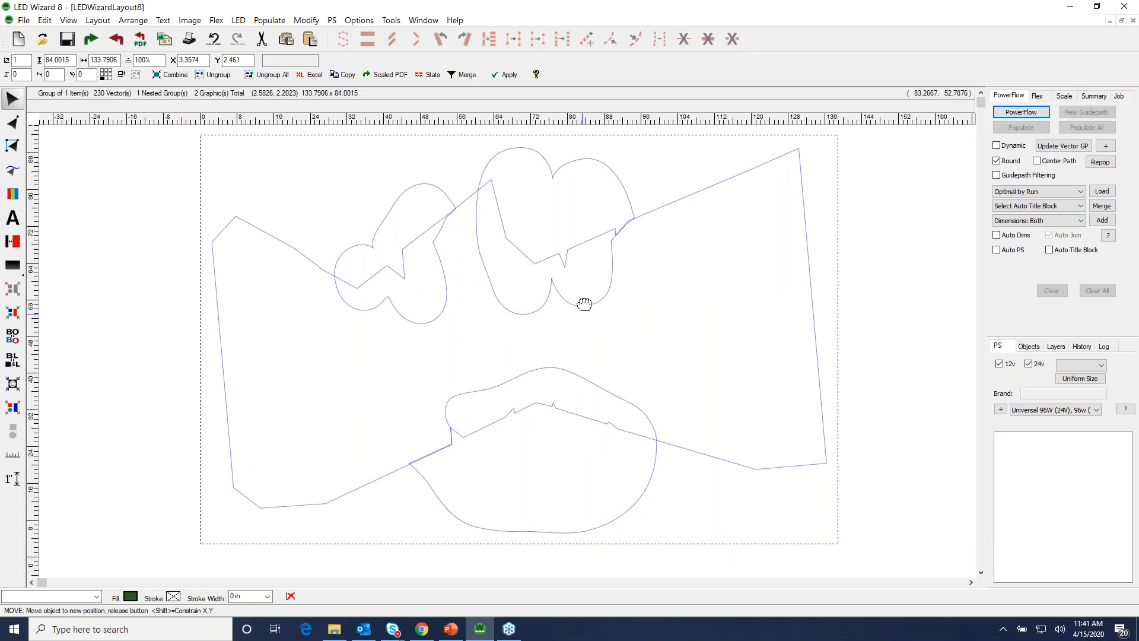
{"action": "scroll", "coordinate": [447, 195], "scroll_direction": "up", "scroll_amount": 1}
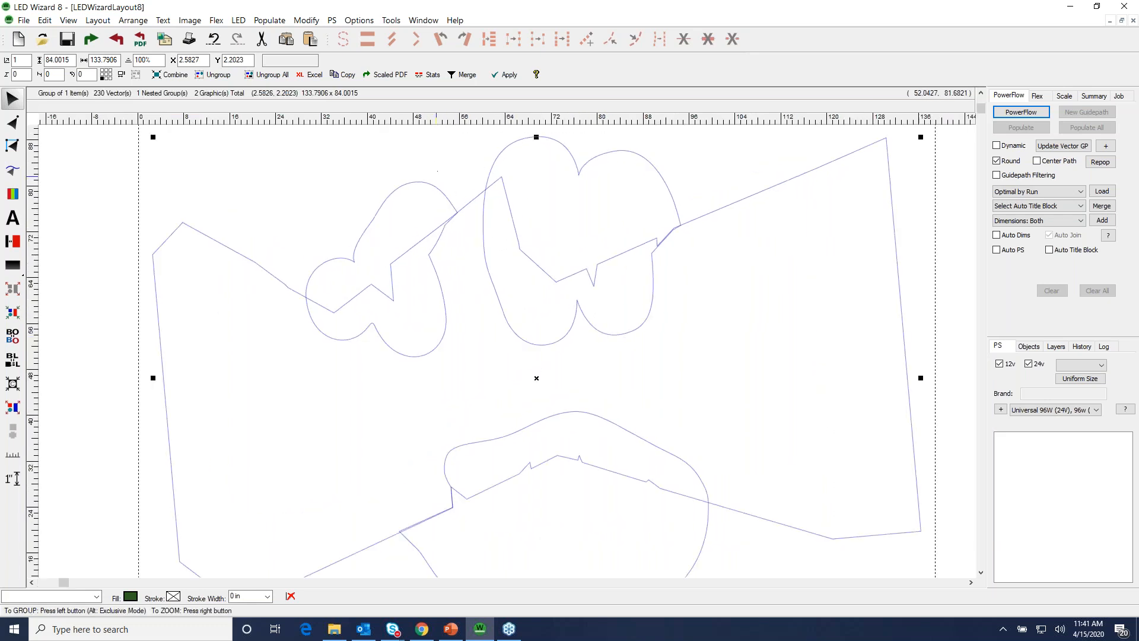
Weld the Crunch outlines into a single shape and move it to about X 2.62, Y 2.17.
{"action": "left_click", "coordinate": [391, 20]}
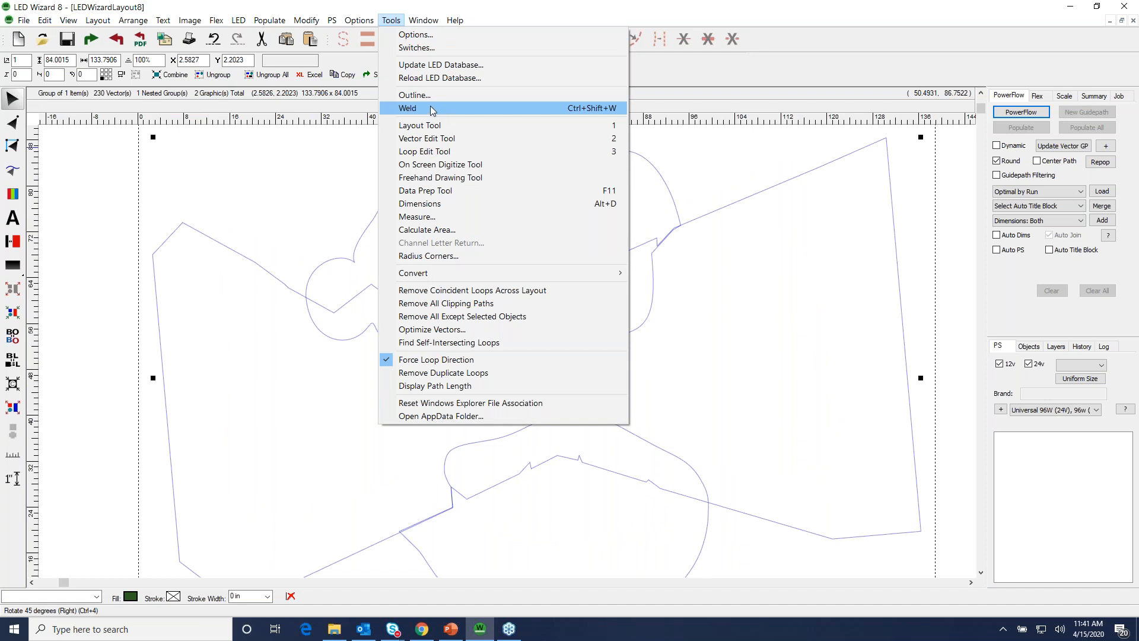
{"action": "left_click", "coordinate": [431, 110]}
{"action": "scroll", "coordinate": [688, 344], "scroll_direction": "down", "scroll_amount": 1}
{"action": "mouse_move", "coordinate": [678, 371]}
{"action": "left_mouse_down"}
{"action": "mouse_move", "coordinate": [673, 393]}
{"action": "mouse_move", "coordinate": [677, 379]}
{"action": "left_mouse_up"}
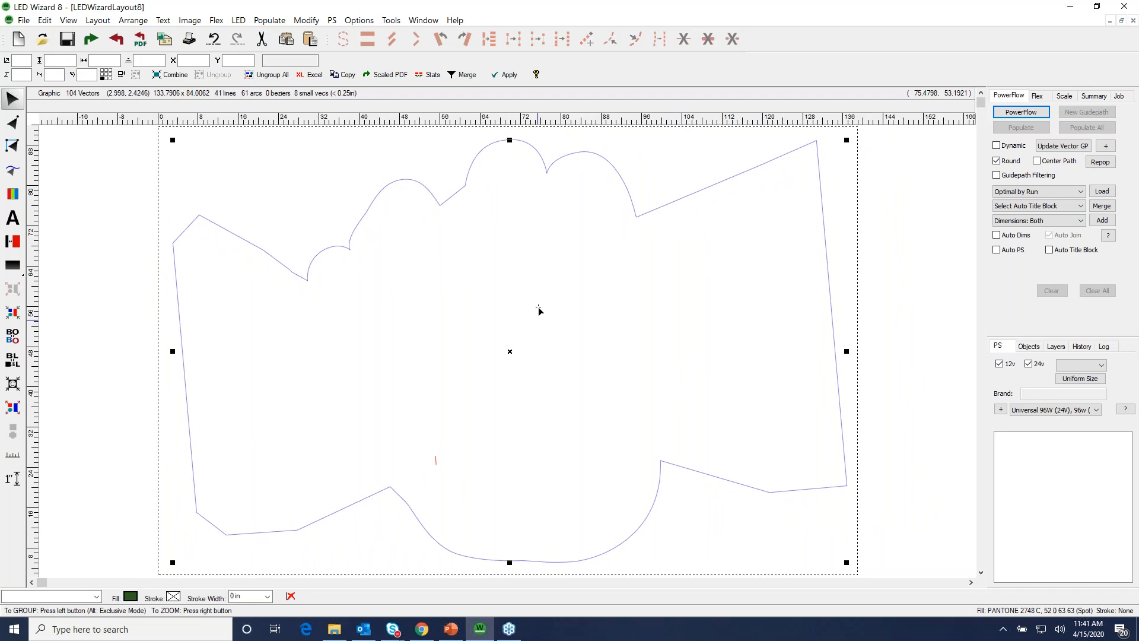
{"action": "left_click_drag", "start_coordinate": [509, 351], "coordinate": [529, 336]}
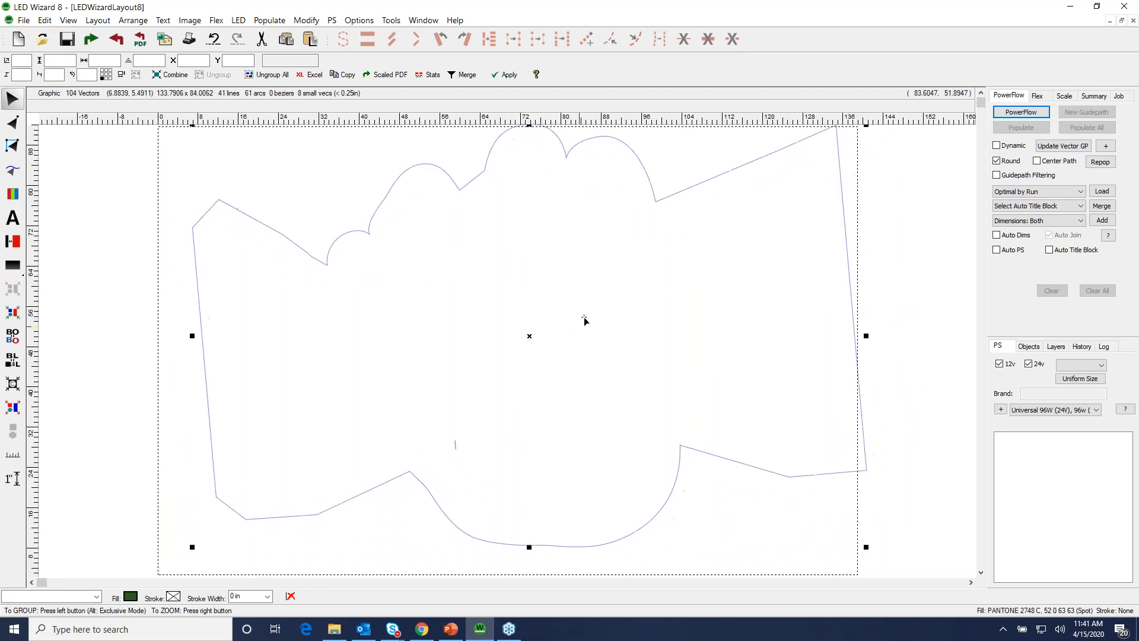
{"action": "scroll", "coordinate": [582, 318], "scroll_direction": "down", "scroll_amount": 1}
{"action": "left_click_drag", "start_coordinate": [628, 298], "coordinate": [607, 315]}
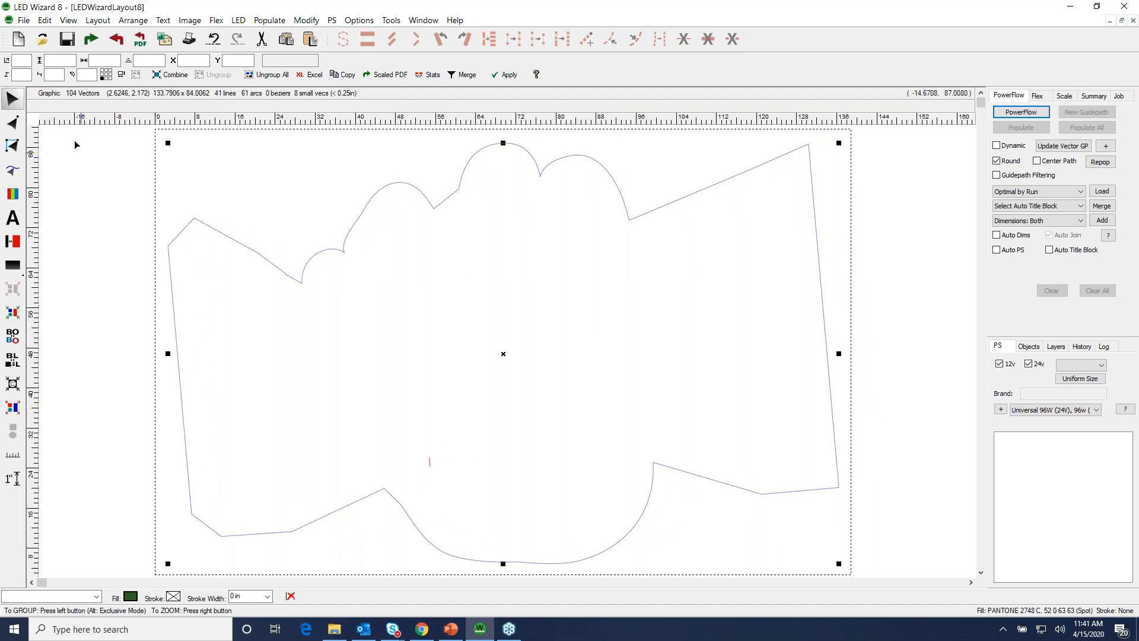
Create a new layout and import only the dimensioned lettering area from SURF SHOP.pdf.
{"action": "left_click", "coordinate": [19, 39]}
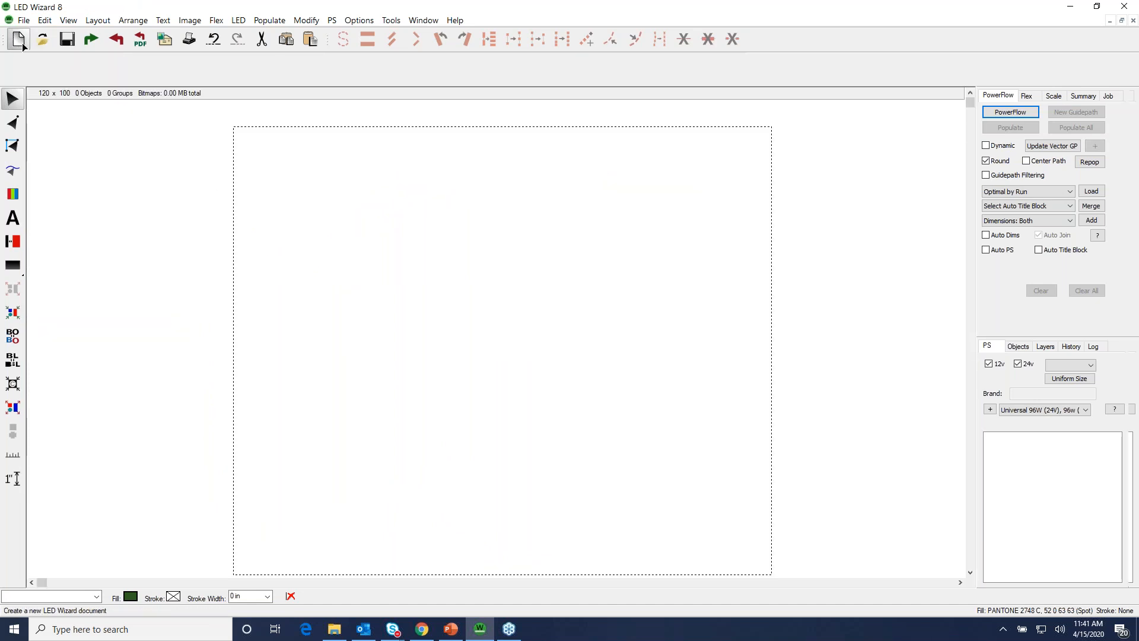
{"action": "left_click", "coordinate": [96, 43]}
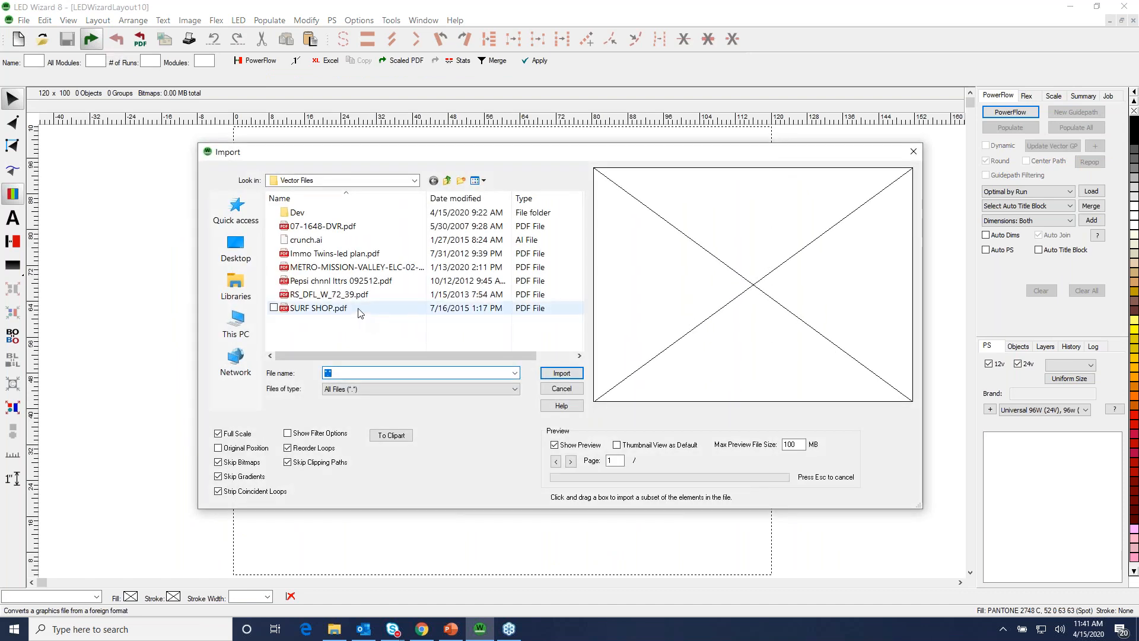
{"action": "left_click", "coordinate": [359, 310]}
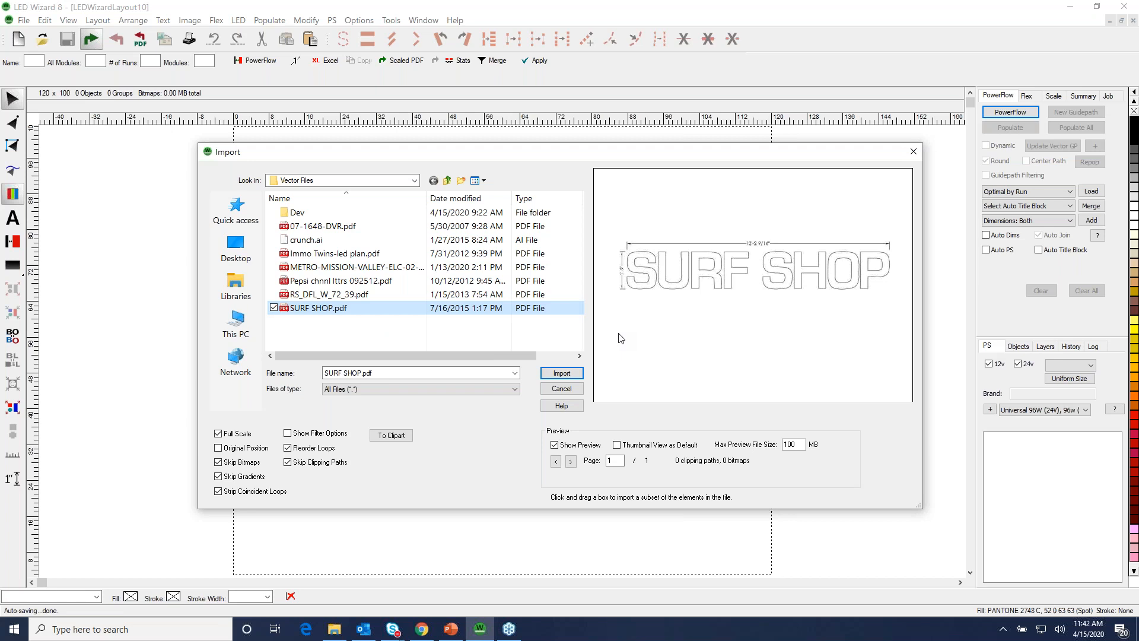
{"action": "left_click_drag", "start_coordinate": [606, 229], "coordinate": [903, 301]}
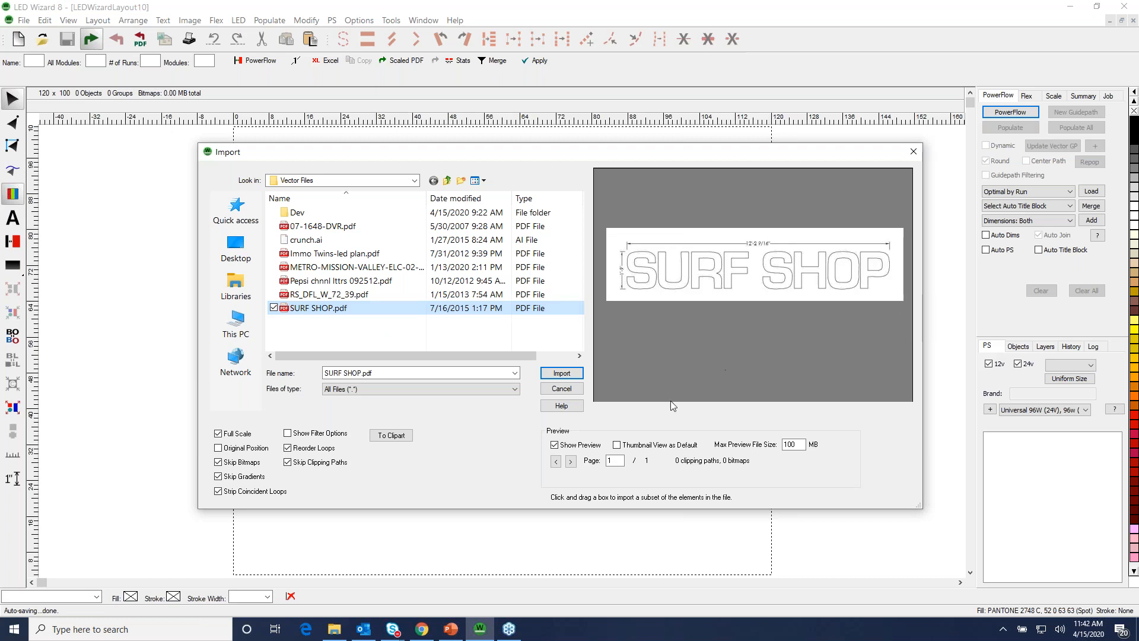
{"action": "left_click", "coordinate": [561, 373]}
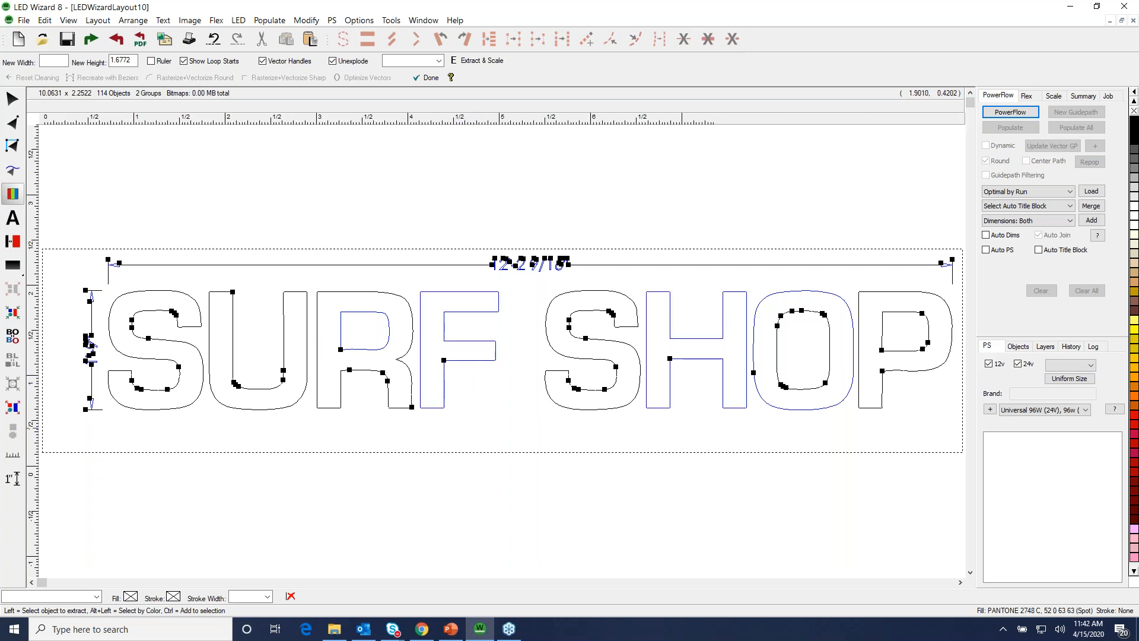
Select the SURF SHOP letter outlines without the dimensions, set the new height to 21 and choose the .005 option.
{"action": "left_click_drag", "start_coordinate": [103, 429], "coordinate": [946, 293]}
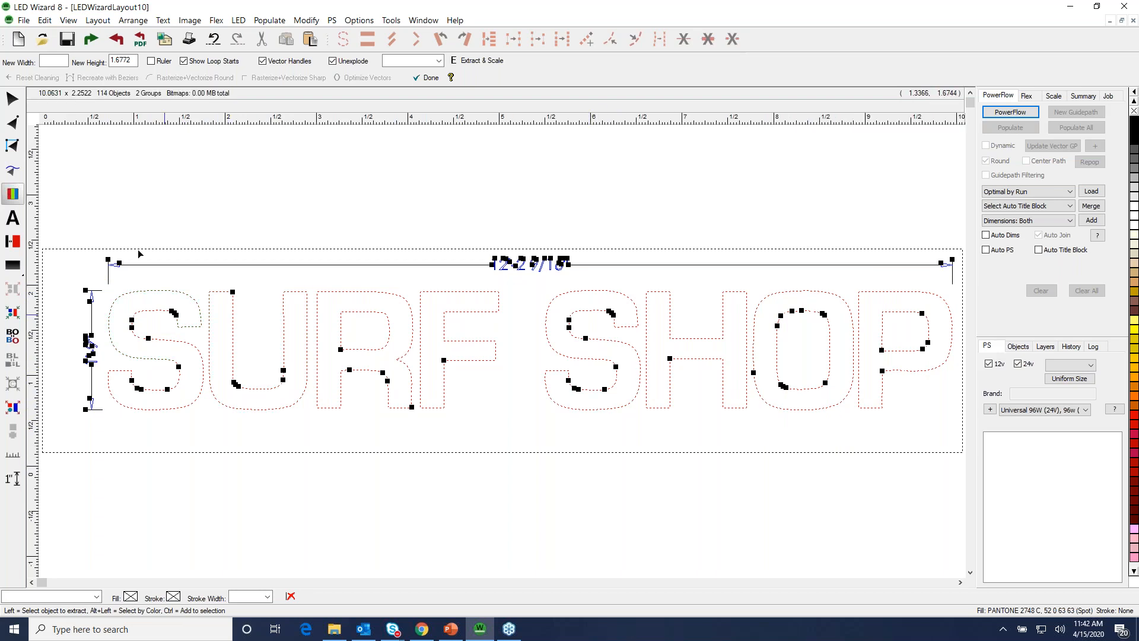
{"action": "left_click_drag", "start_coordinate": [59, 316], "coordinate": [139, 387]}
{"action": "key", "text": "F4"}
{"action": "left_click_drag", "start_coordinate": [134, 60], "coordinate": [99, 55]}
{"action": "type", "text": "21"}
{"action": "left_click", "coordinate": [439, 60]}
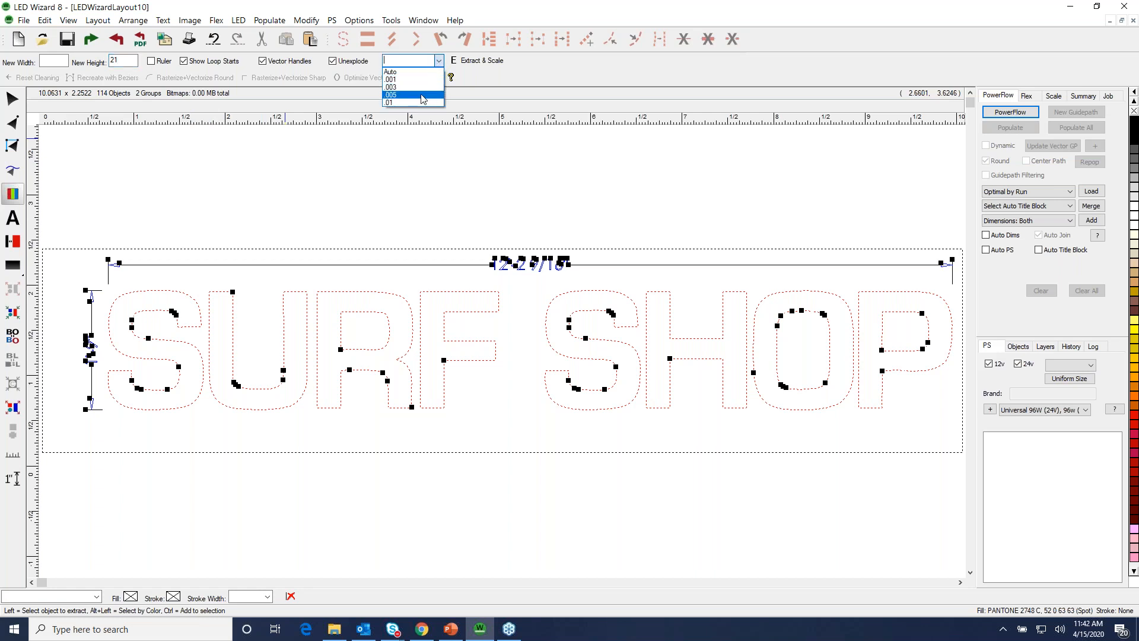
{"action": "left_click", "coordinate": [422, 96]}
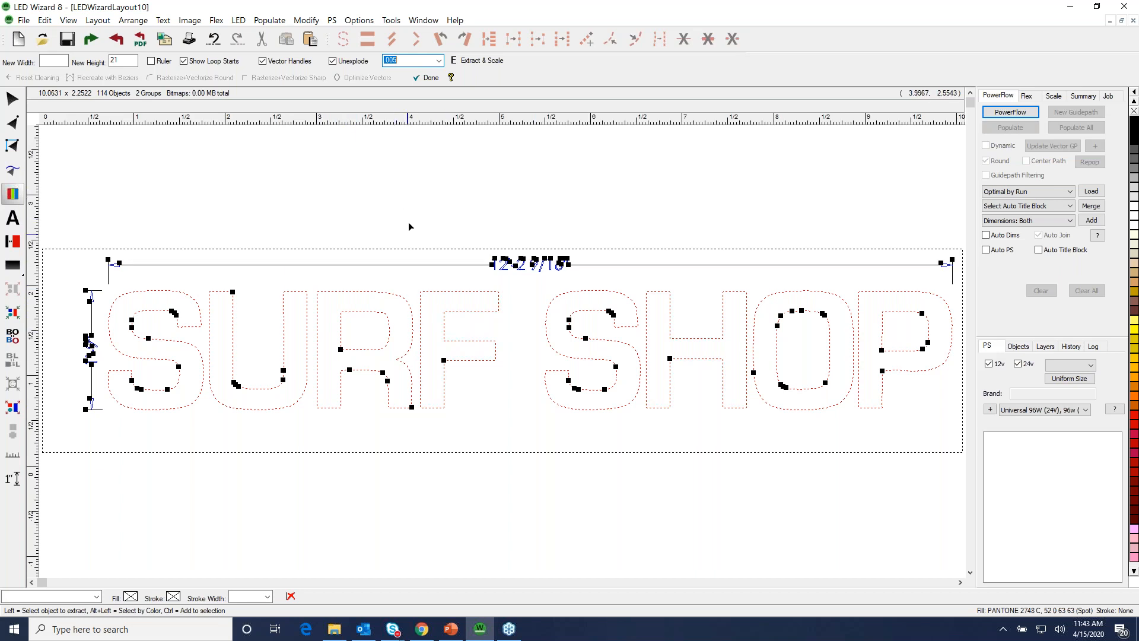
Extract and scale the SURF SHOP letters, apply Rasterize+Vectorize Sharp and finish the cleanup.
{"action": "left_click", "coordinate": [478, 61]}
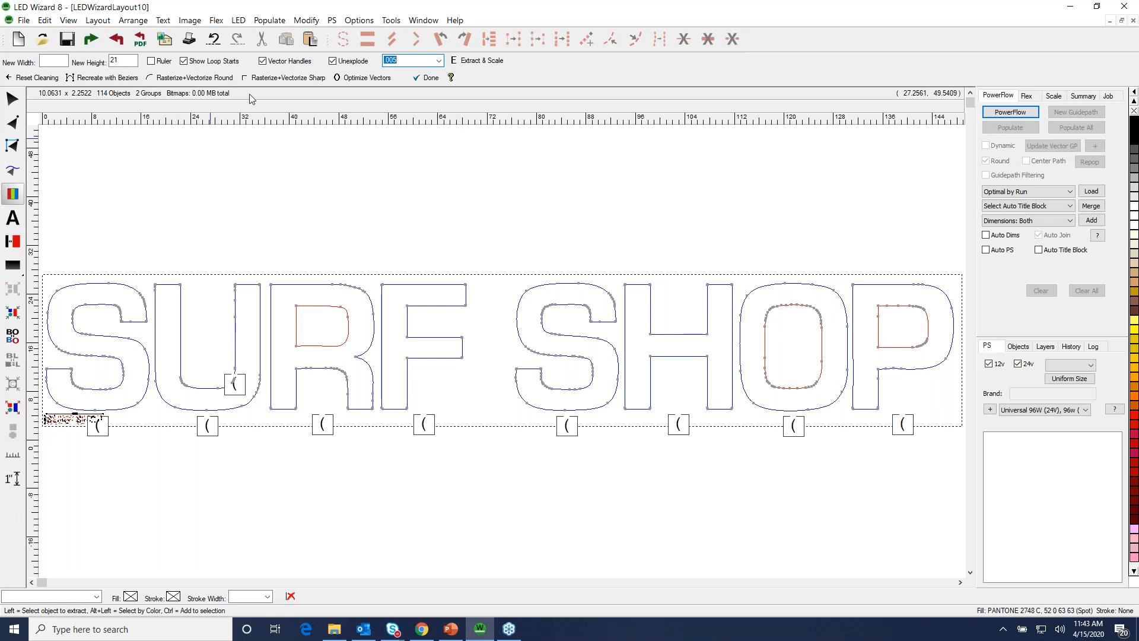
{"action": "left_click", "coordinate": [277, 79]}
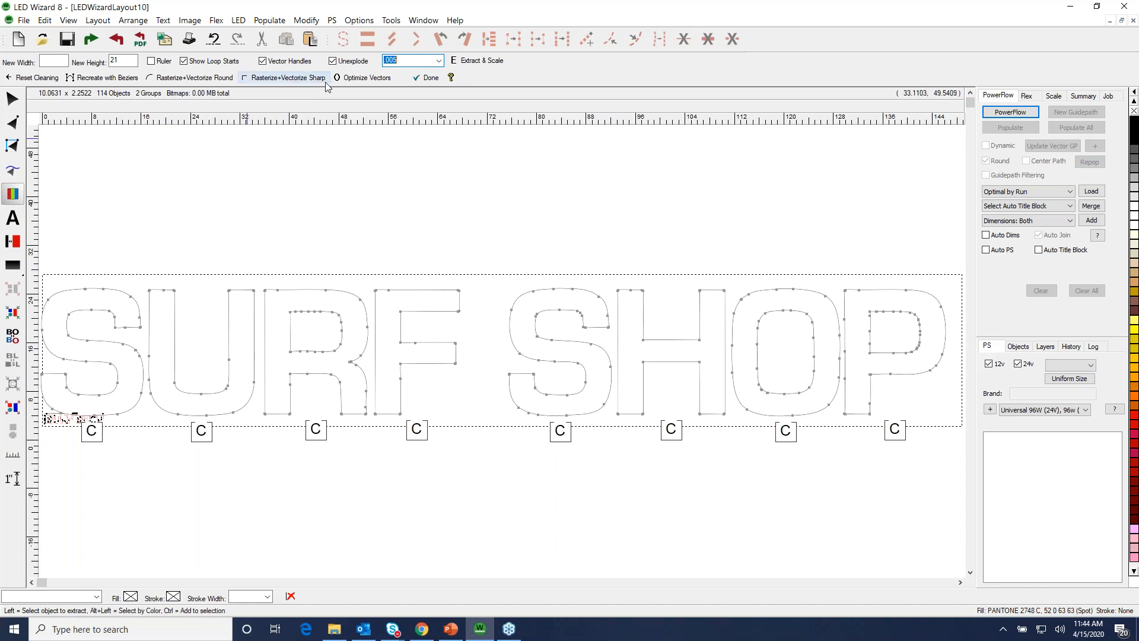
{"action": "left_click", "coordinate": [426, 78]}
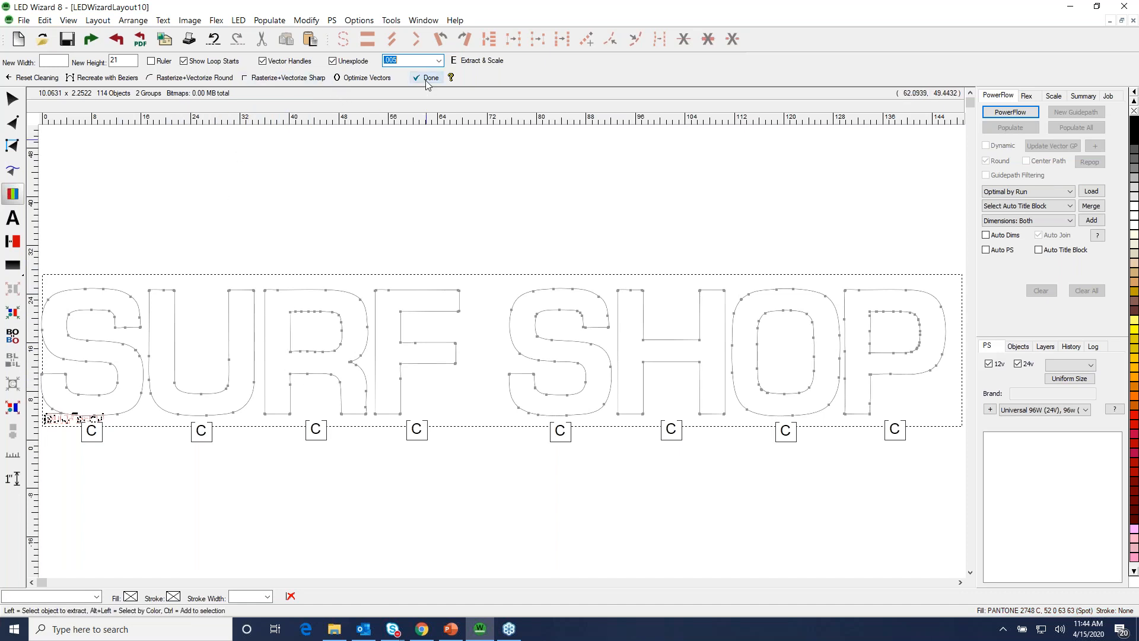
Examine the vector nodes of the S in SHOP up close with the Vector Edit tool.
{"action": "left_click", "coordinate": [585, 373]}
{"action": "key", "text": "ctrl+z"}
{"action": "left_click", "coordinate": [12, 194]}
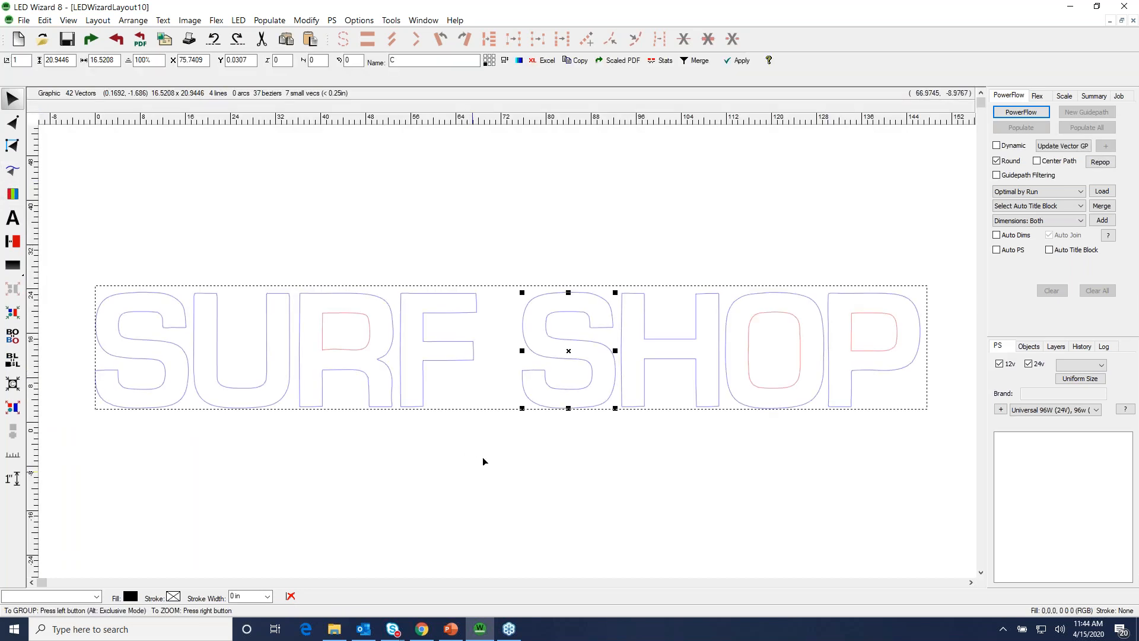
{"action": "left_click", "coordinate": [12, 123]}
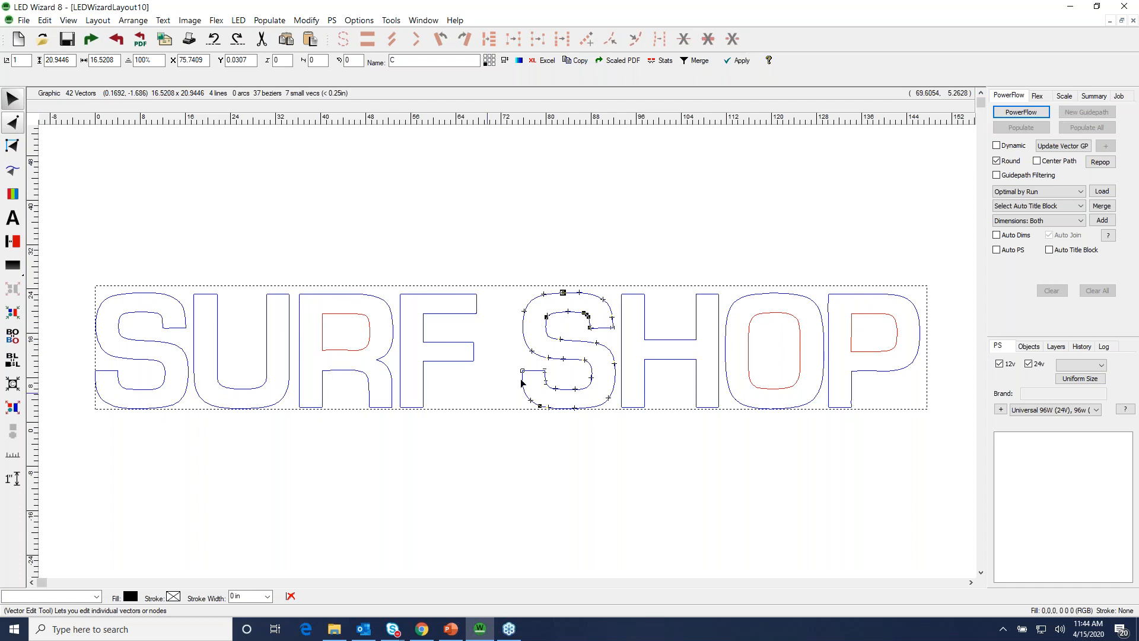
{"action": "key", "text": "z"}
{"action": "left_click_drag", "start_coordinate": [479, 279], "coordinate": [722, 468]}
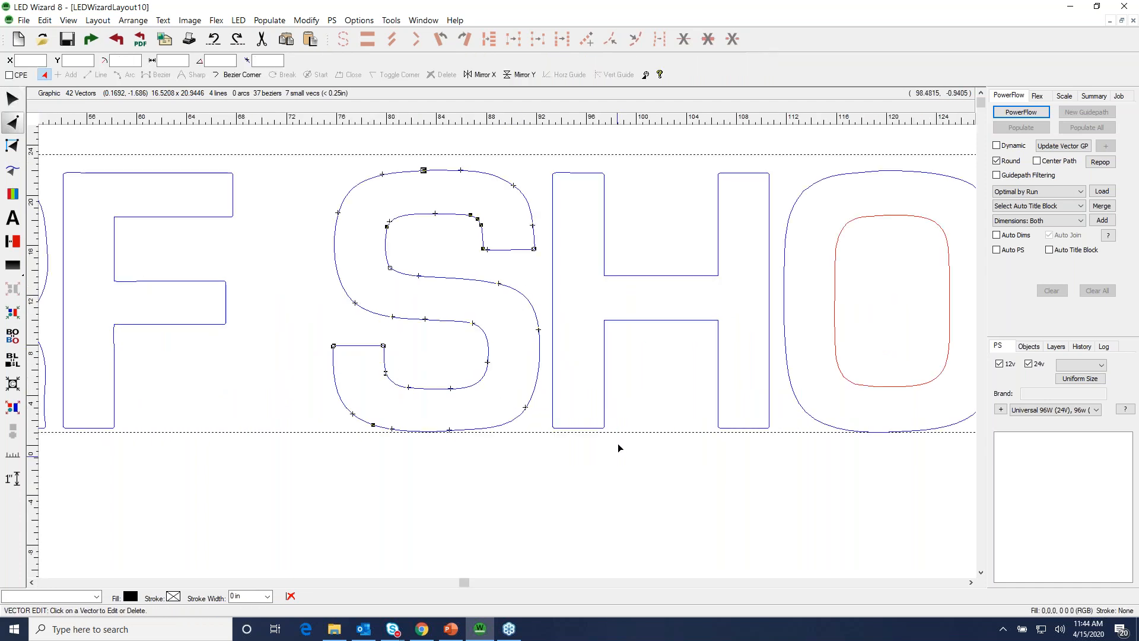
{"action": "key", "text": "z"}
{"action": "key", "text": "e"}
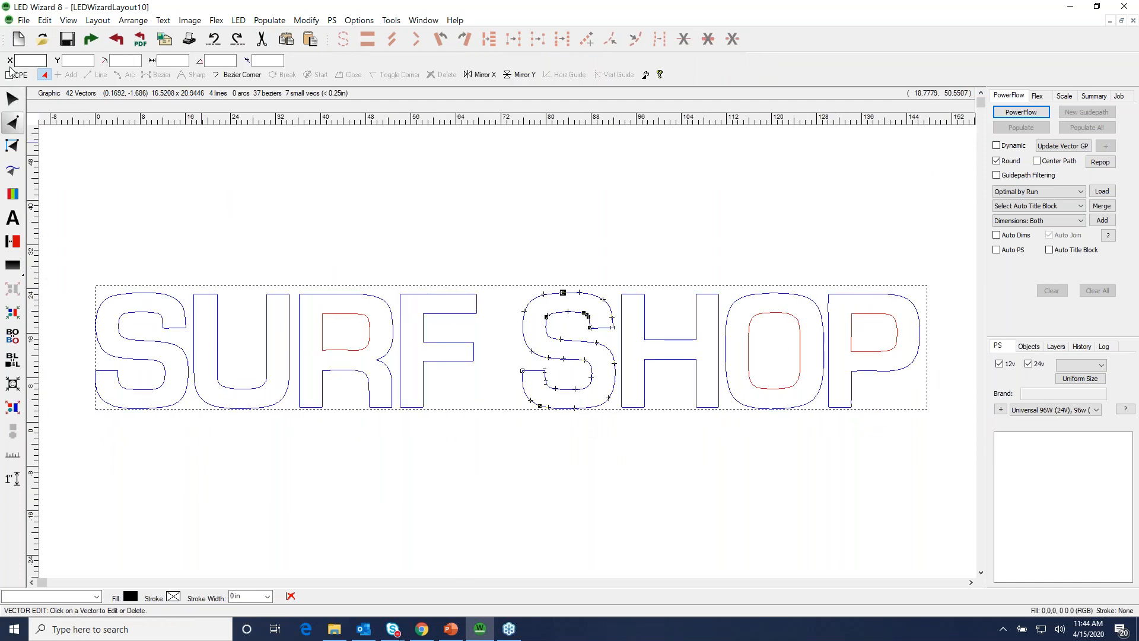
Select the letter P and populate it with Patriot Small LED modules using PowerFlow.
{"action": "left_click", "coordinate": [13, 98]}
{"action": "left_click", "coordinate": [839, 368]}
{"action": "key", "text": "z"}
{"action": "left_click_drag", "start_coordinate": [749, 249], "coordinate": [976, 472]}
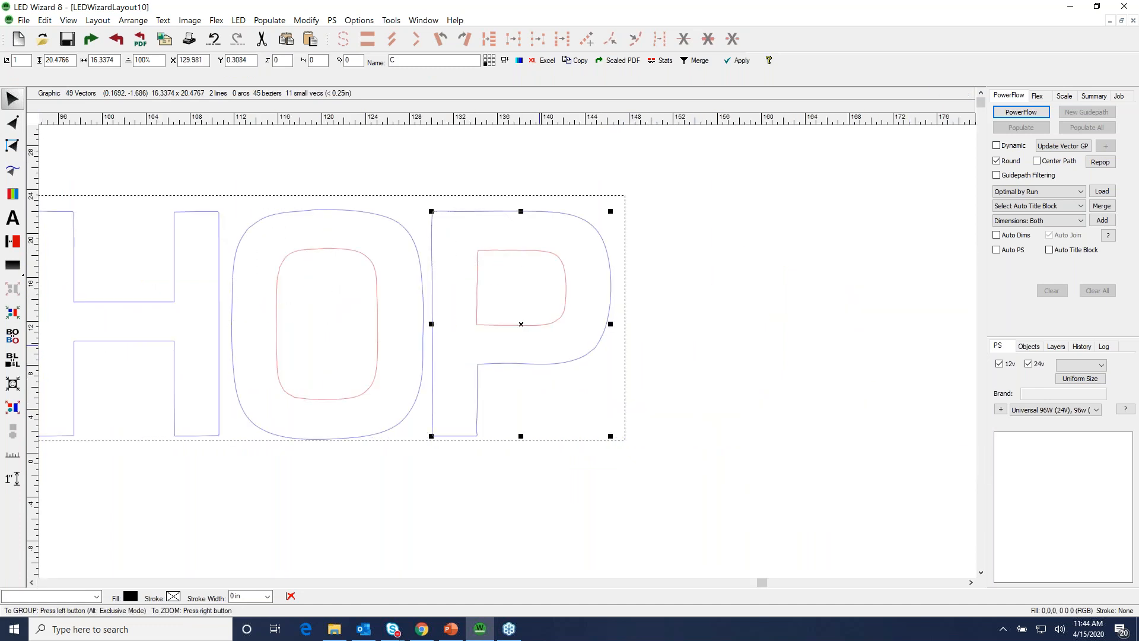
{"action": "left_click", "coordinate": [1006, 114]}
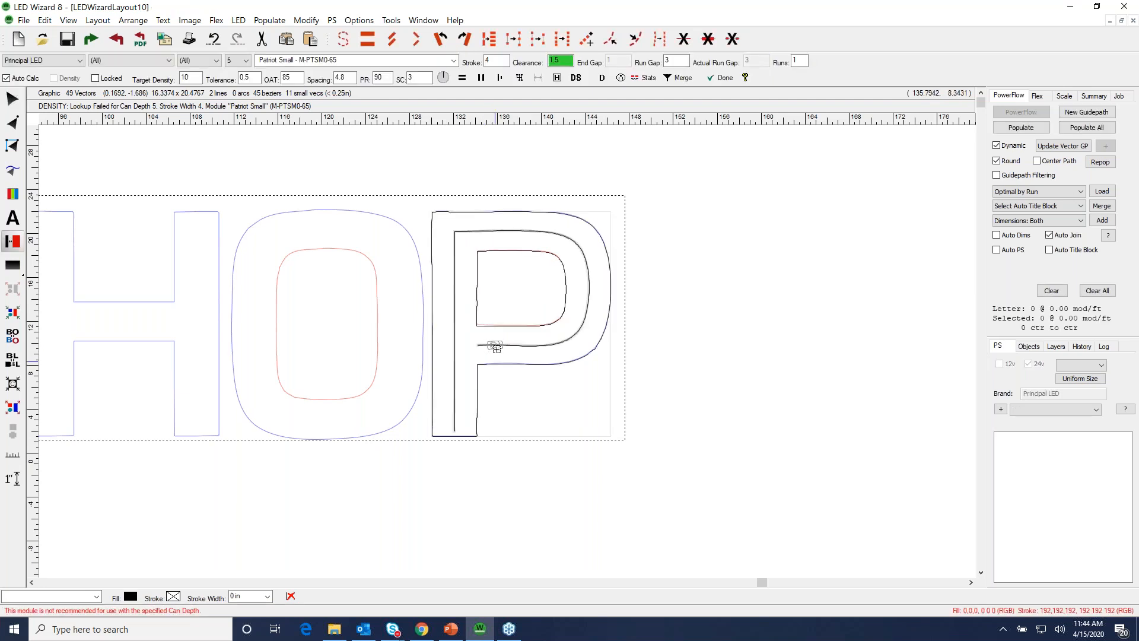
{"action": "left_click", "coordinate": [1012, 130]}
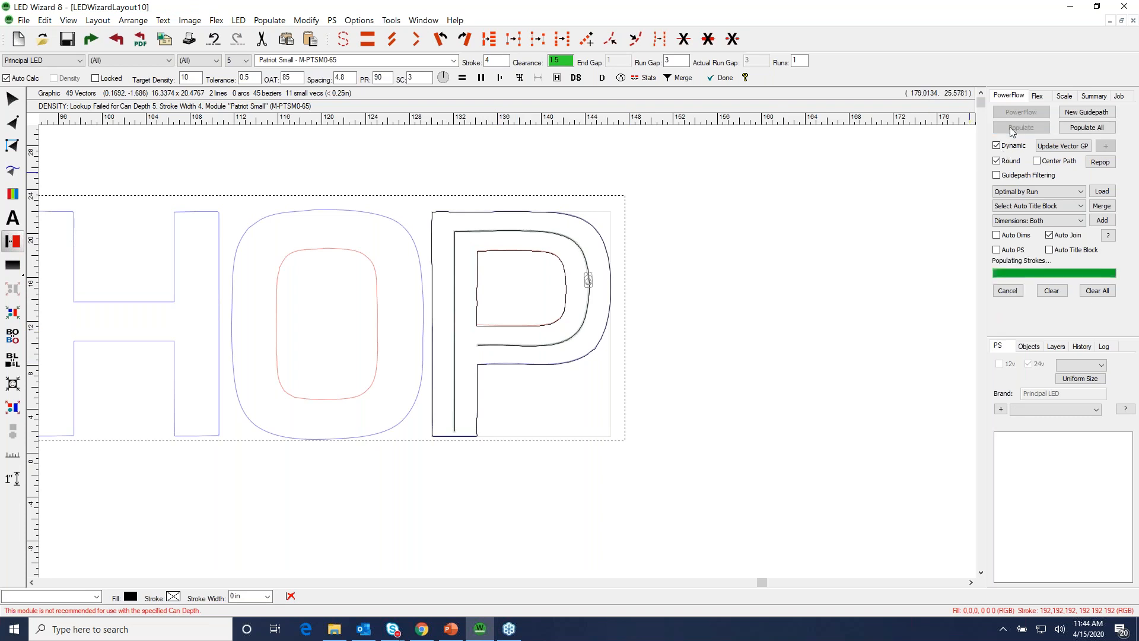
Populate the O and the H of SHOP with Patriot Small LED modules.
{"action": "left_click", "coordinate": [421, 334]}
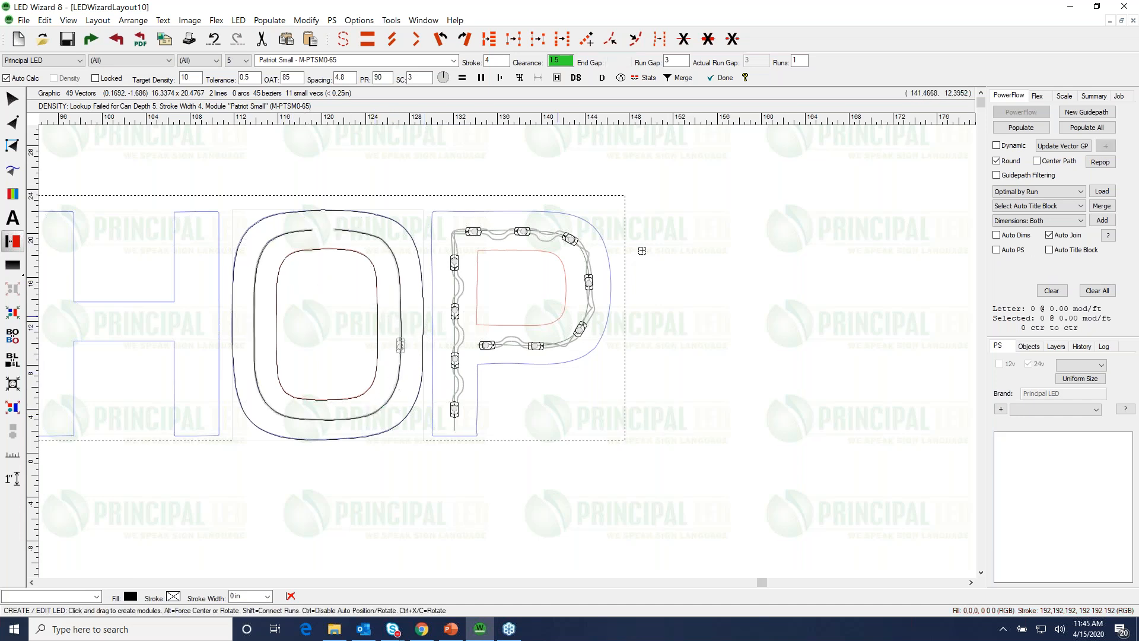
{"action": "left_click", "coordinate": [1012, 124]}
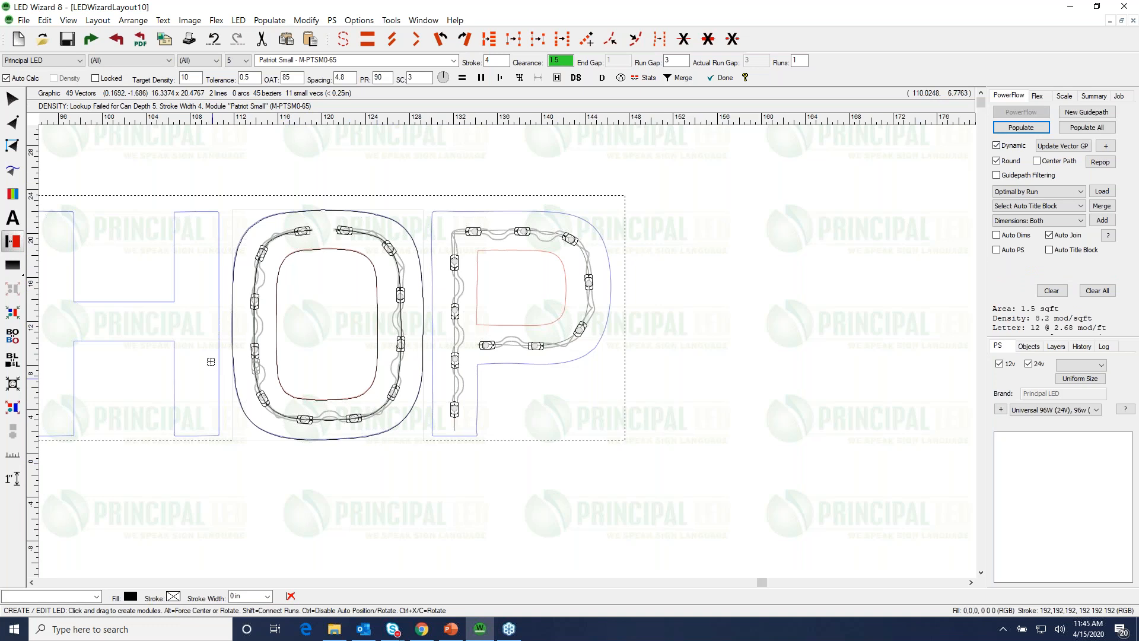
{"action": "left_click", "coordinate": [449, 276]}
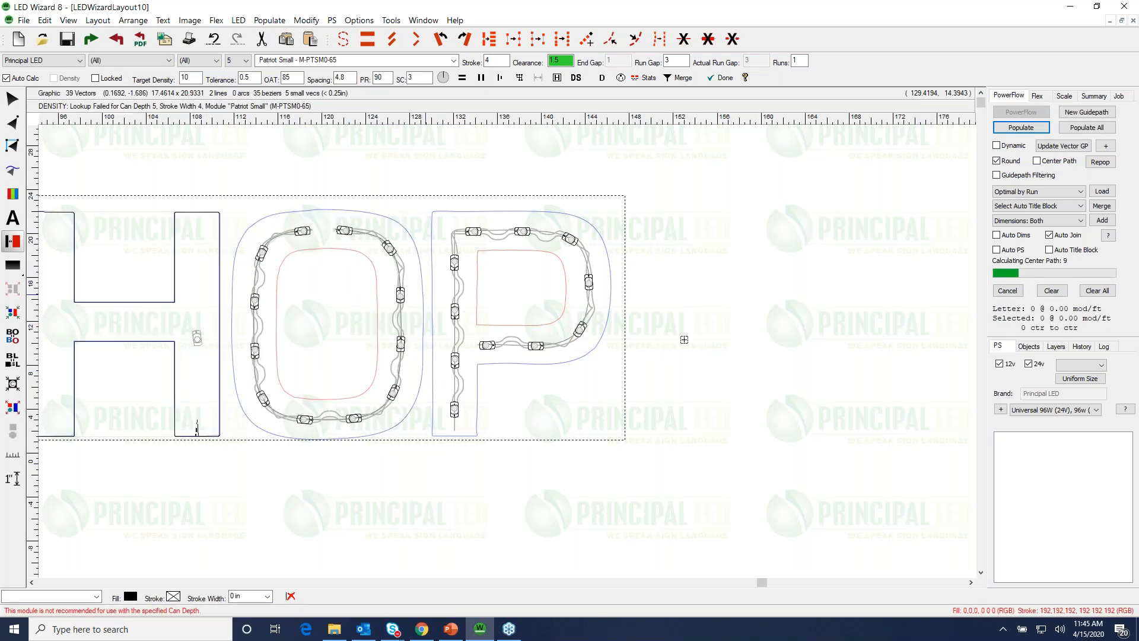
{"action": "left_click", "coordinate": [1021, 127]}
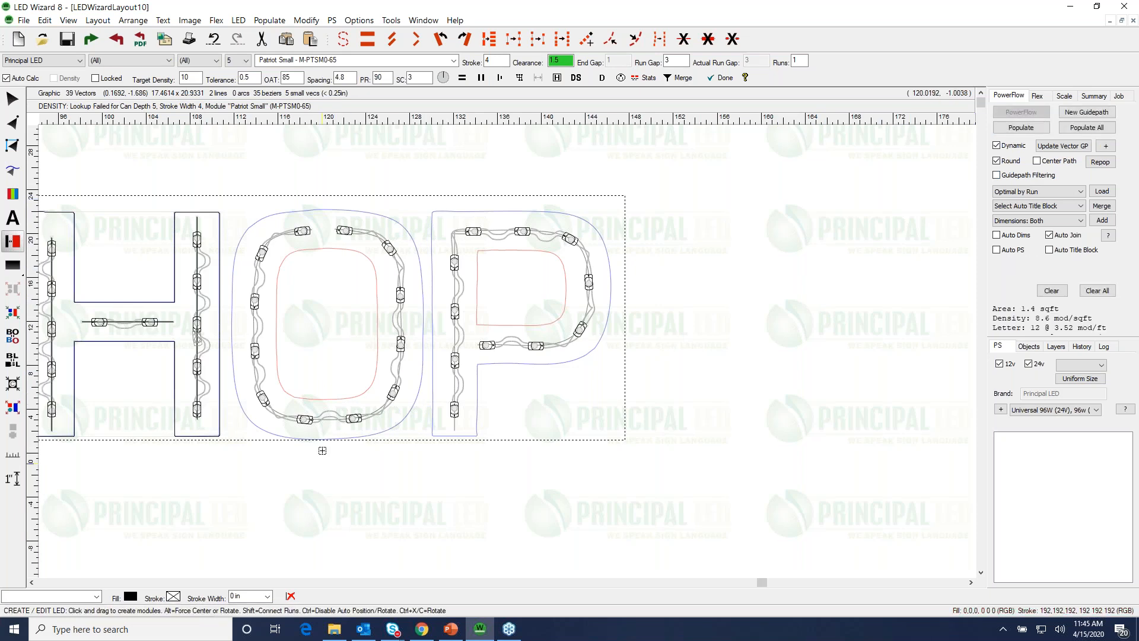
Examine the LED module placement in the H, O and P up close with the Layout tool.
{"action": "left_click", "coordinate": [13, 98]}
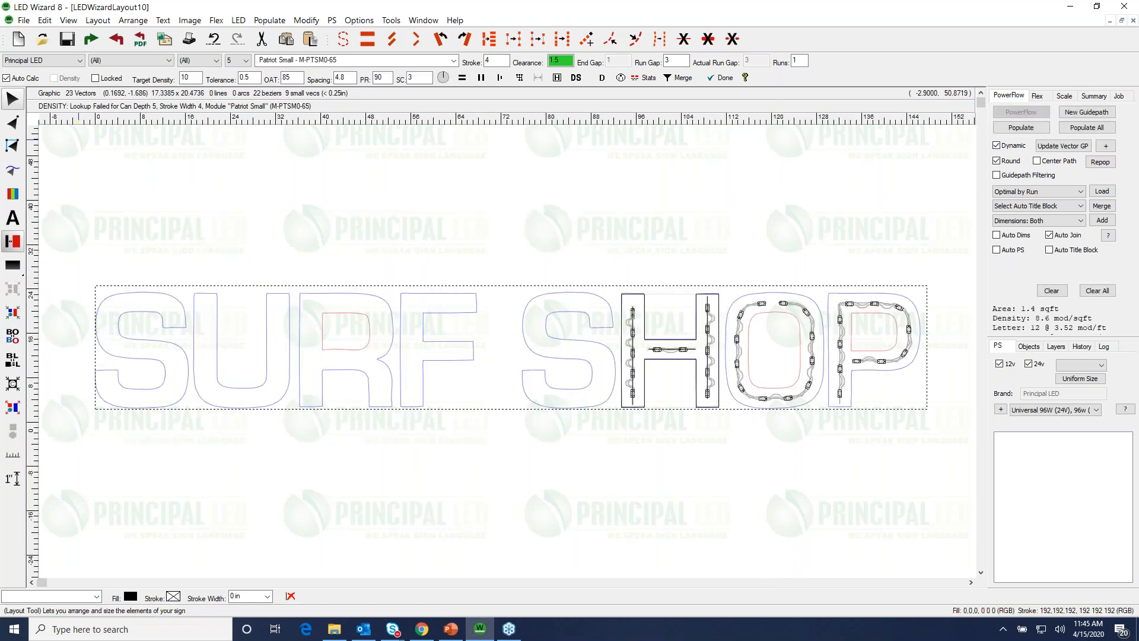
{"action": "left_click_drag", "start_coordinate": [585, 261], "coordinate": [980, 425]}
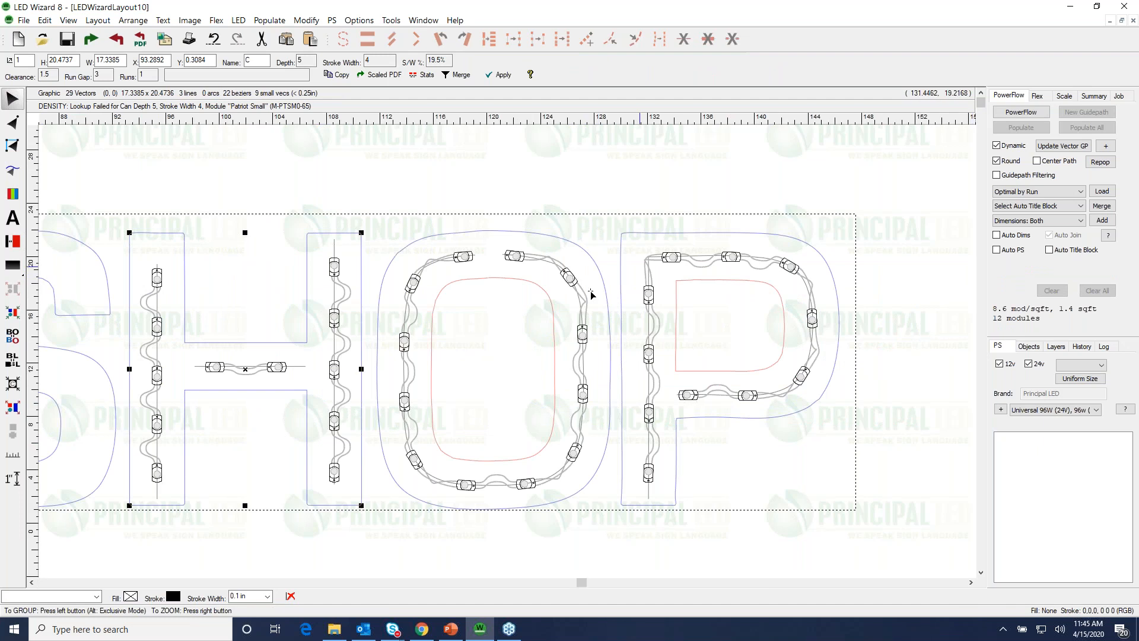
{"action": "right_click", "coordinate": [627, 235]}
{"action": "right_click", "coordinate": [515, 317]}
{"action": "right_click", "coordinate": [680, 392]}
{"action": "left_click", "coordinate": [652, 500]}
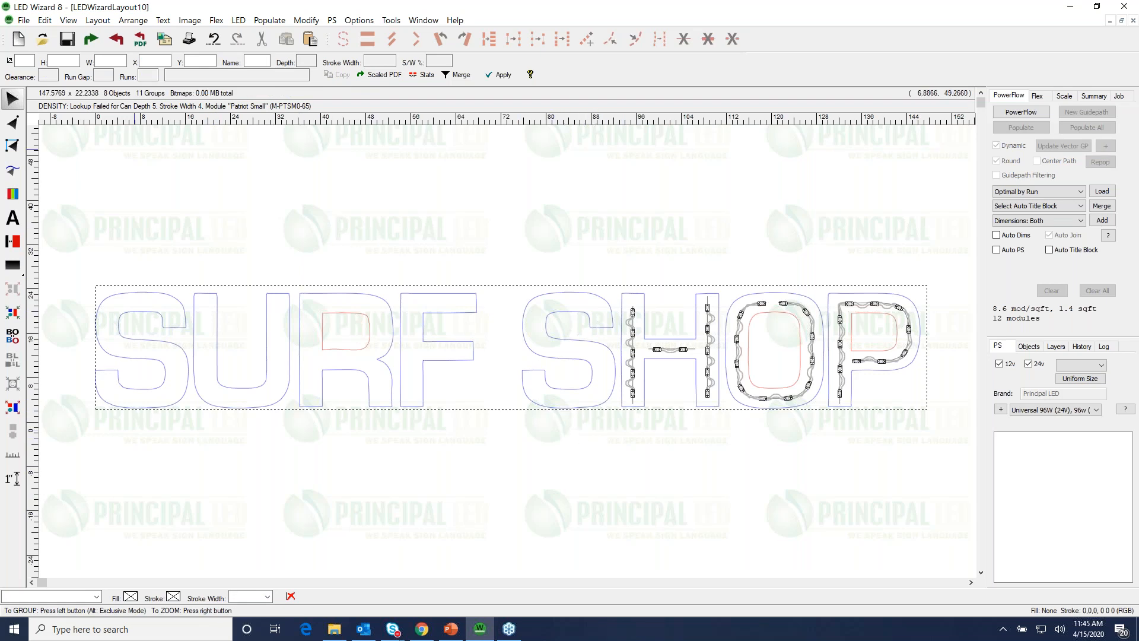
Create a new layout and import only the Pepsi sign elevation area from Pepsi chnnl lttrs 092512.pdf.
{"action": "left_click", "coordinate": [15, 38]}
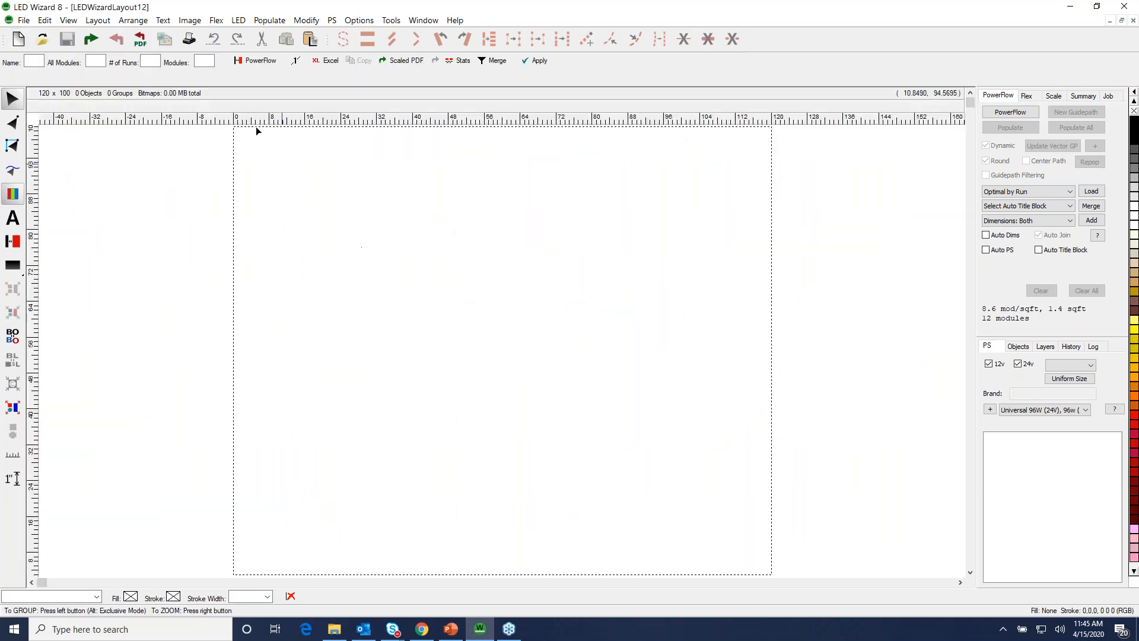
{"action": "left_click", "coordinate": [92, 39]}
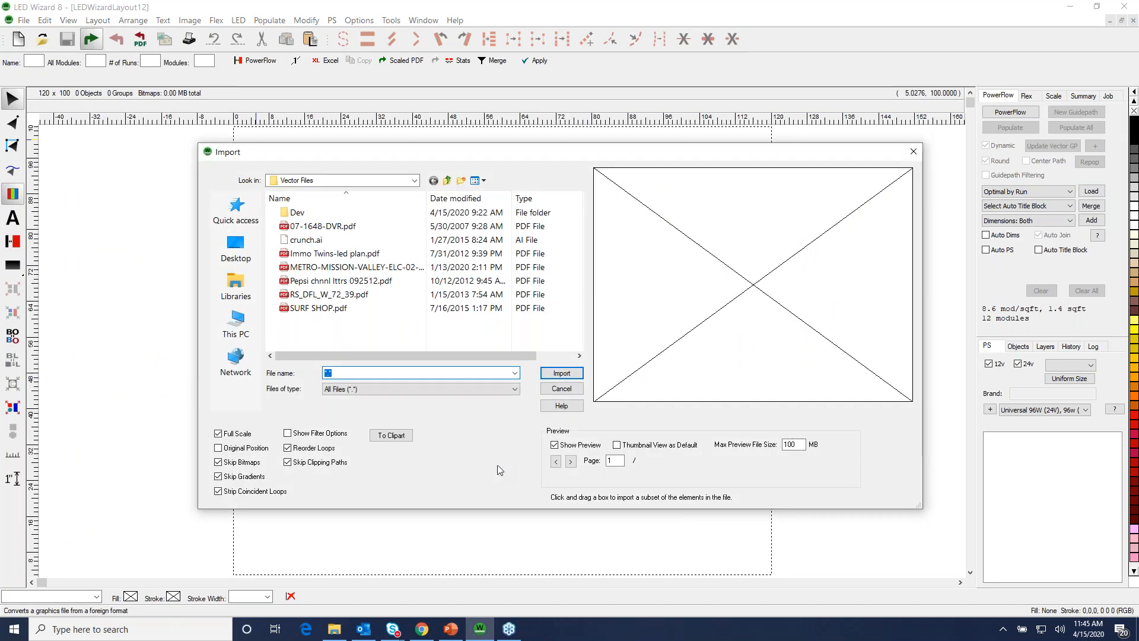
{"action": "left_click", "coordinate": [393, 282]}
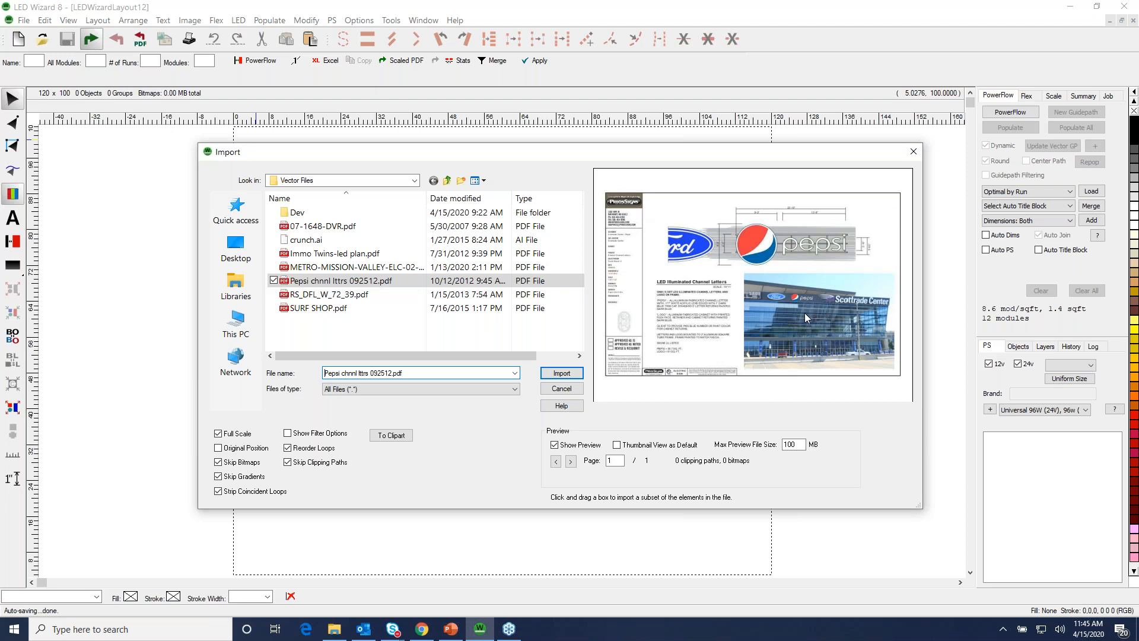
{"action": "left_click_drag", "start_coordinate": [659, 206], "coordinate": [881, 273]}
{"action": "left_click", "coordinate": [562, 375]}
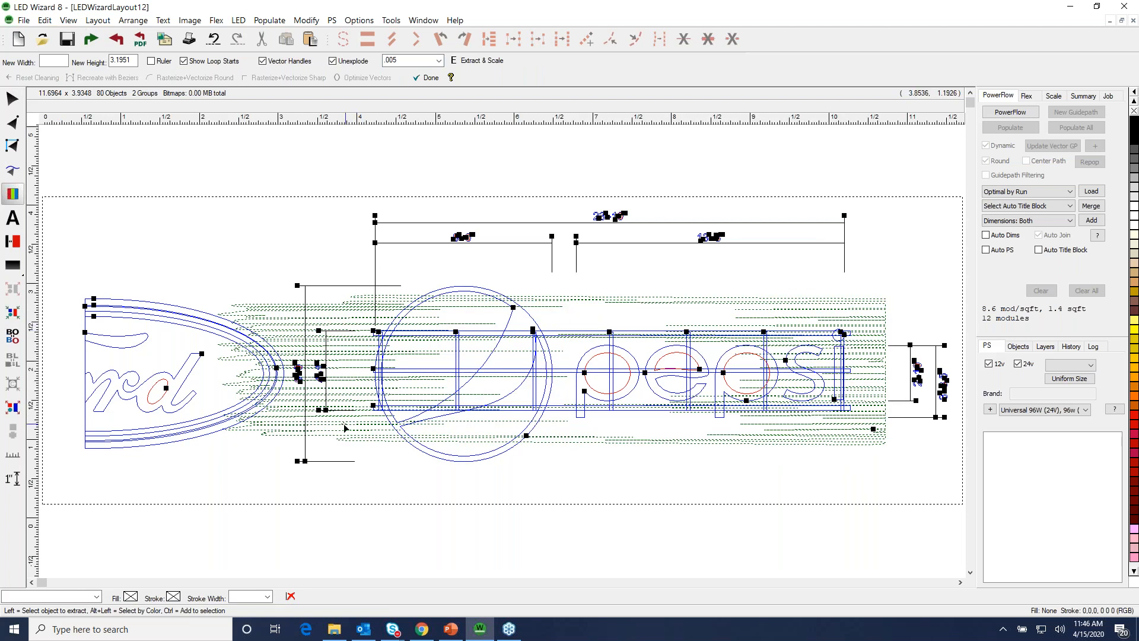
Extract the Pepsi globe's outer circle and the pepsi letters, scaled to a new height of 9', with Unexplode off.
{"action": "left_click", "coordinate": [463, 468]}
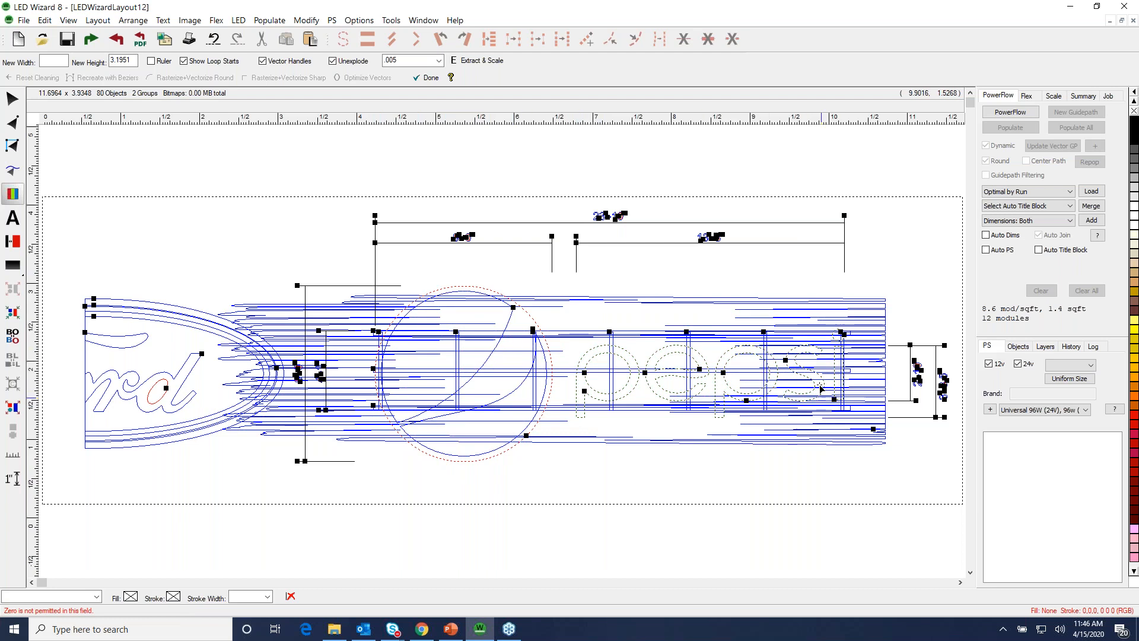
{"action": "left_click", "coordinate": [845, 380], "text": "shift"}
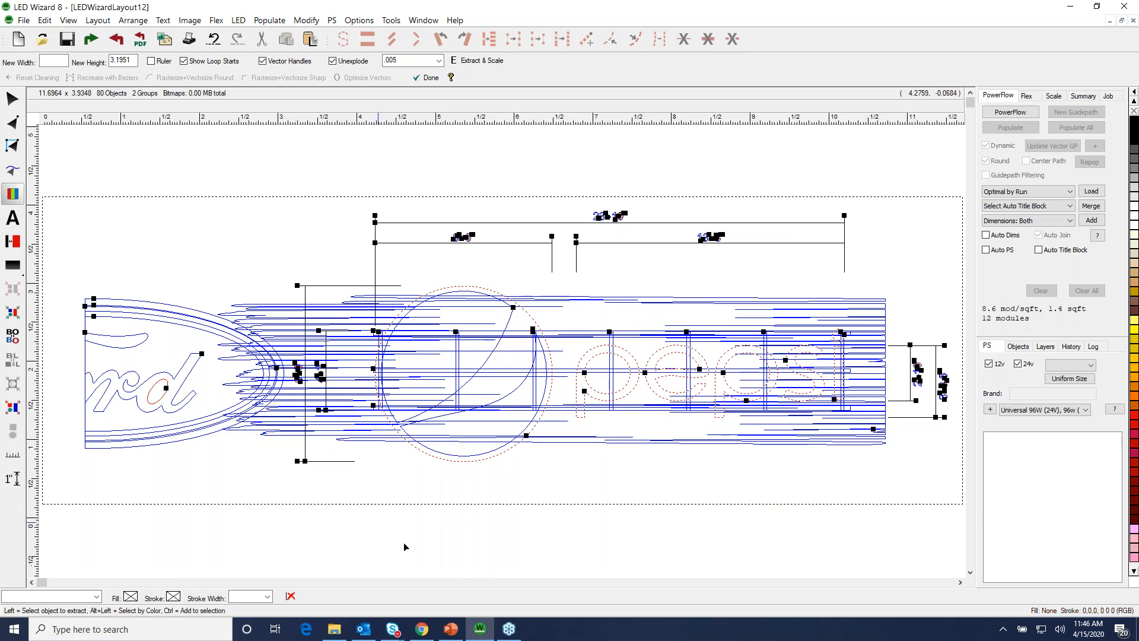
{"action": "left_click_drag", "start_coordinate": [273, 330], "coordinate": [342, 396]}
{"action": "right_click", "coordinate": [342, 396]}
{"action": "double_click", "coordinate": [132, 61]}
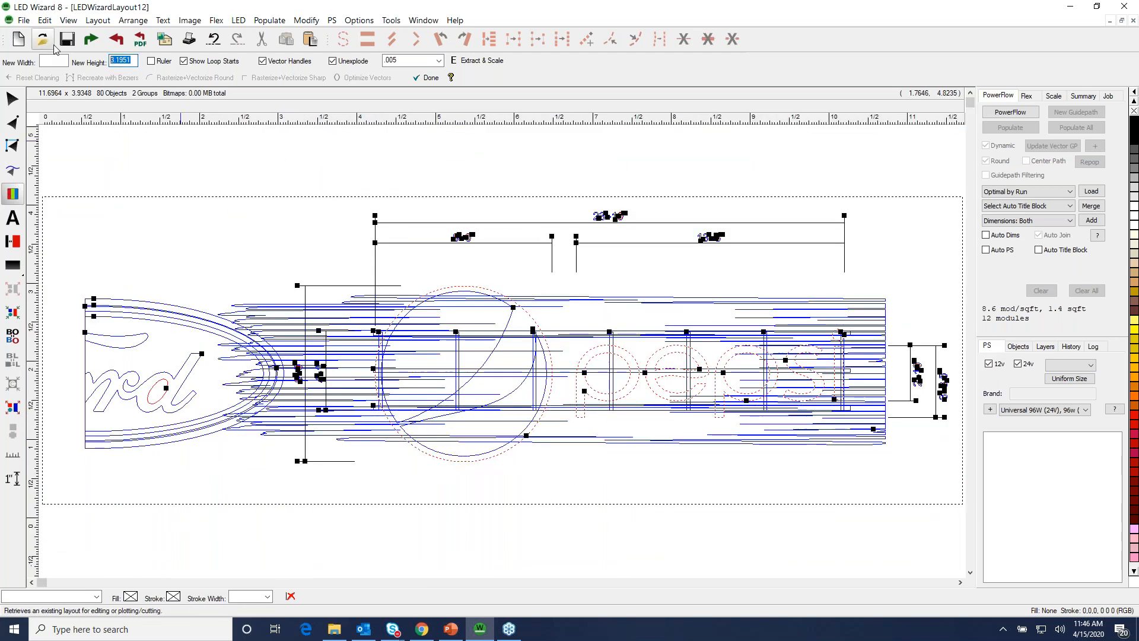
{"action": "type", "text": "9'"}
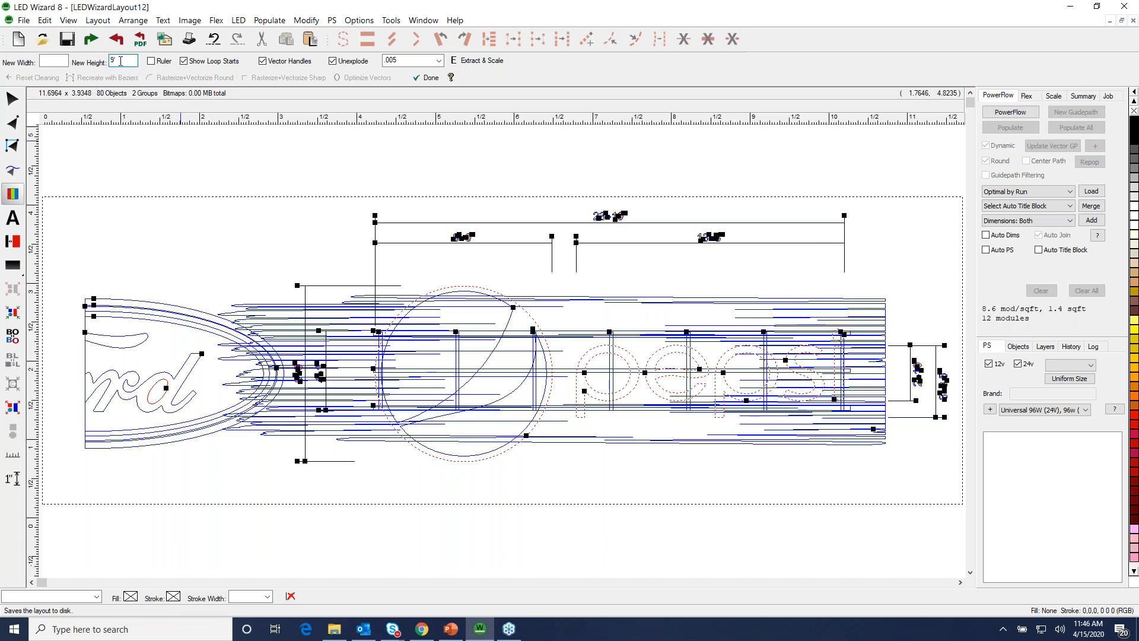
{"action": "left_click", "coordinate": [339, 64]}
{"action": "left_click", "coordinate": [471, 63]}
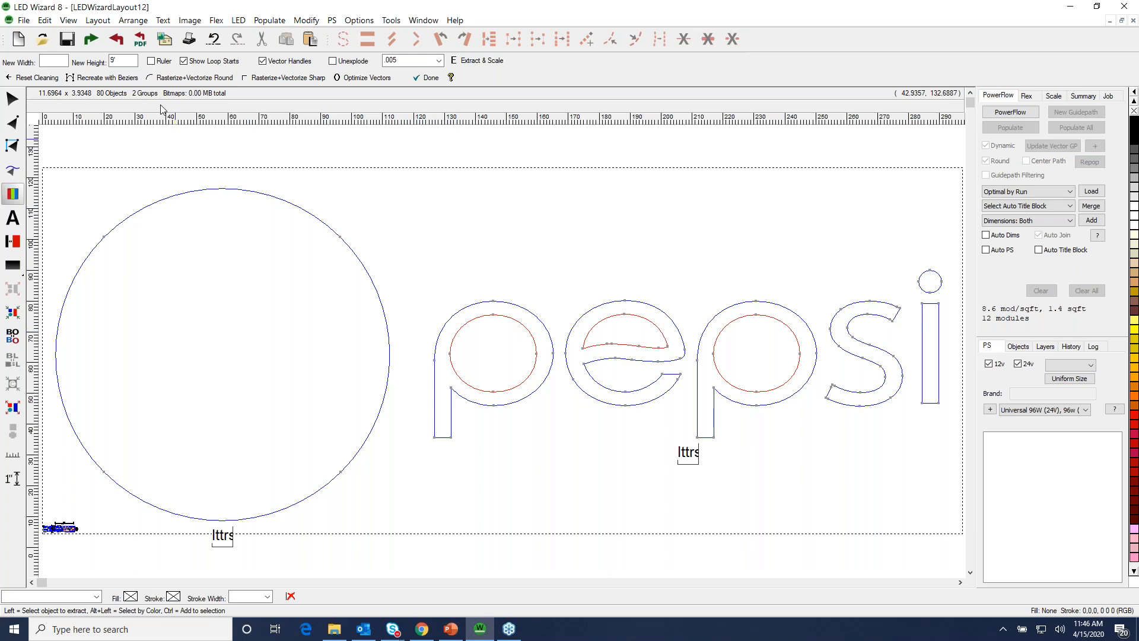
Recreate the extracted outlines with Beziers and finish the extraction.
{"action": "left_click", "coordinate": [104, 79]}
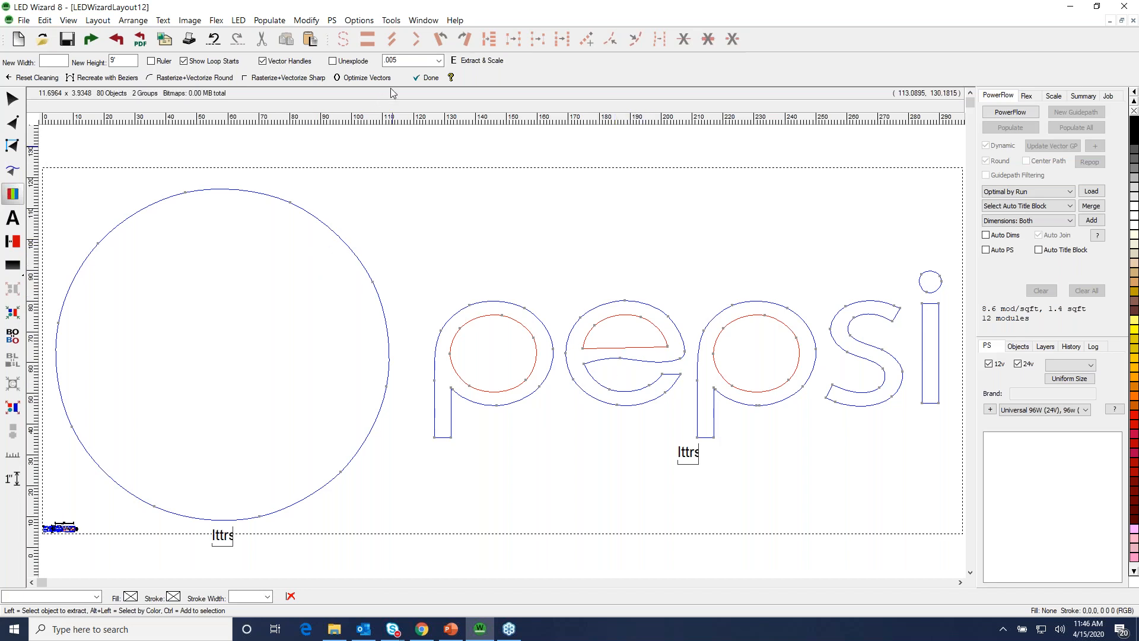
{"action": "left_click", "coordinate": [427, 78]}
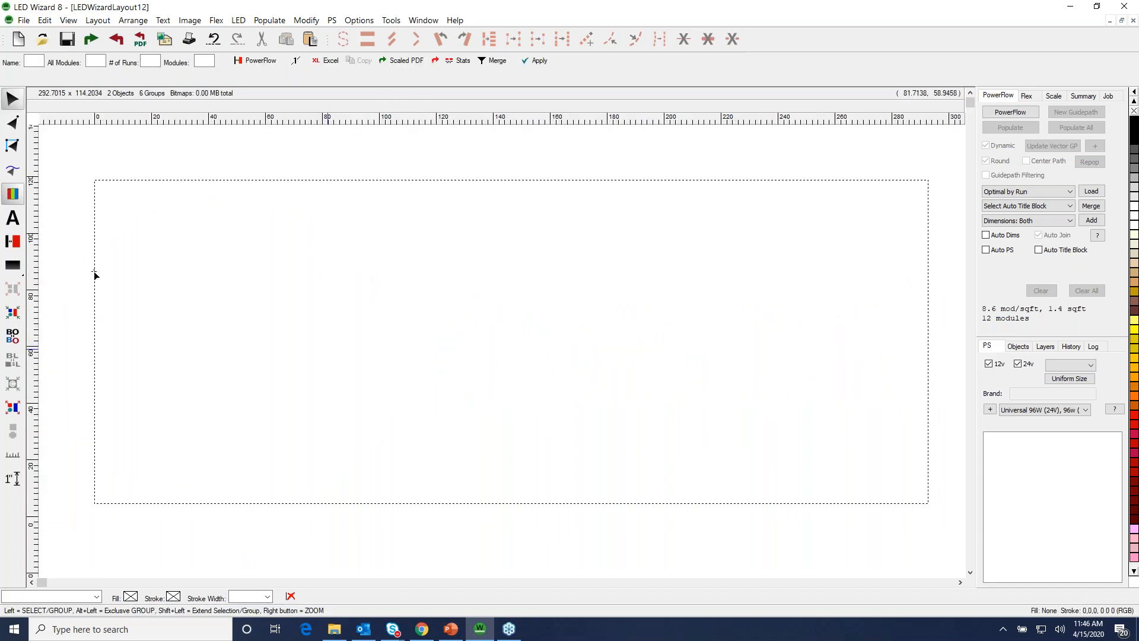
Fill the extracted circle and pepsi letters with dark blue and return to the outline display.
{"action": "left_click", "coordinate": [508, 329]}
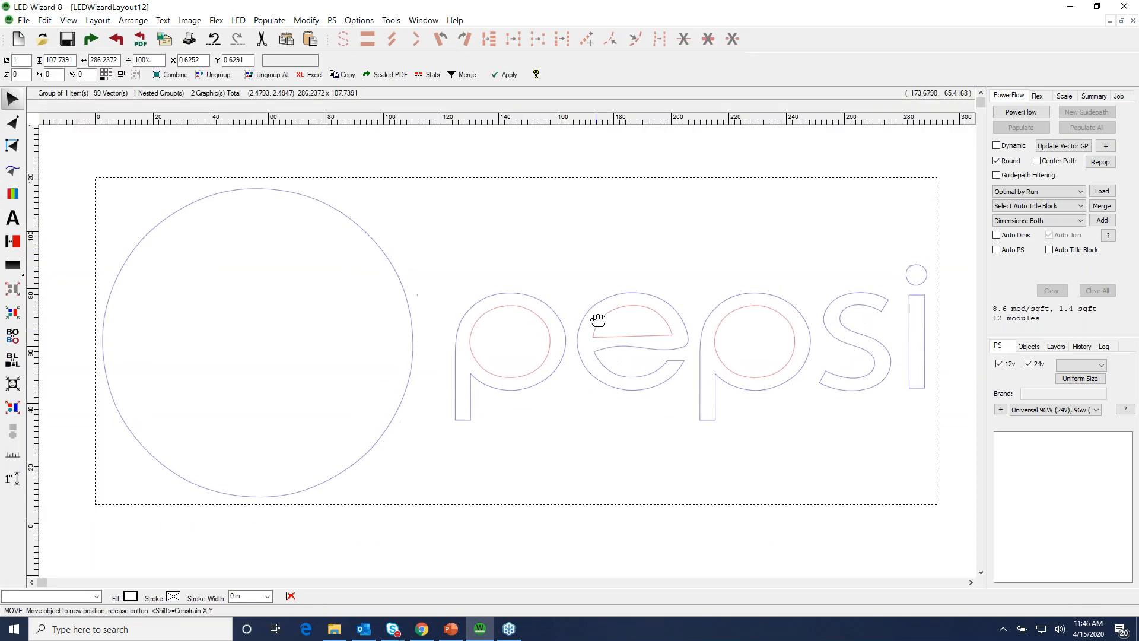
{"action": "left_click", "coordinate": [14, 199]}
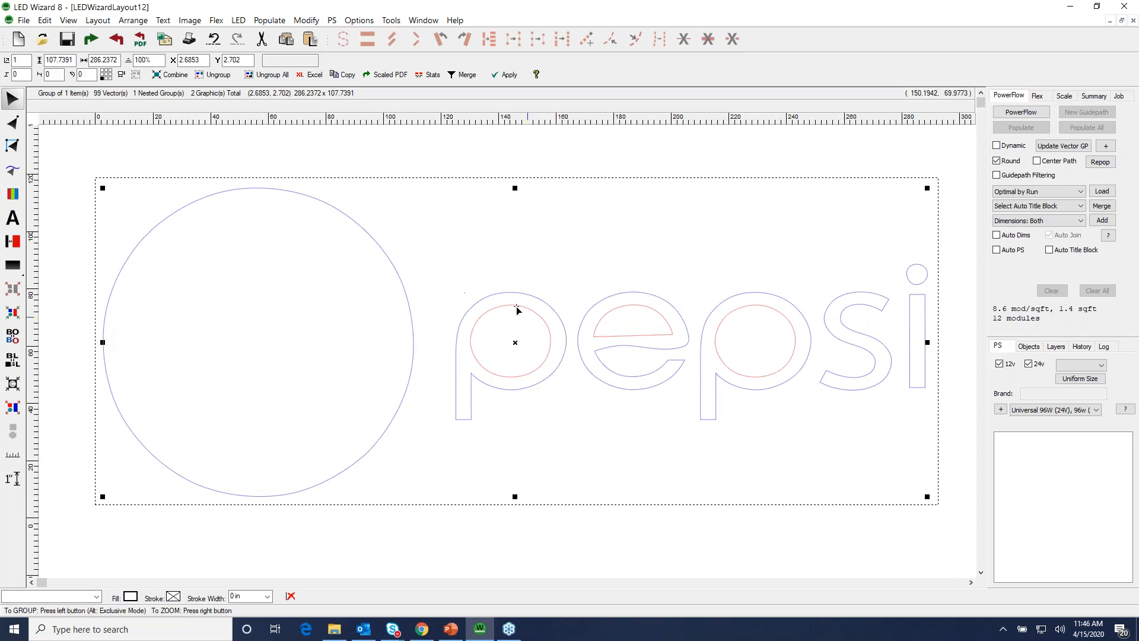
{"action": "left_click", "coordinate": [13, 195]}
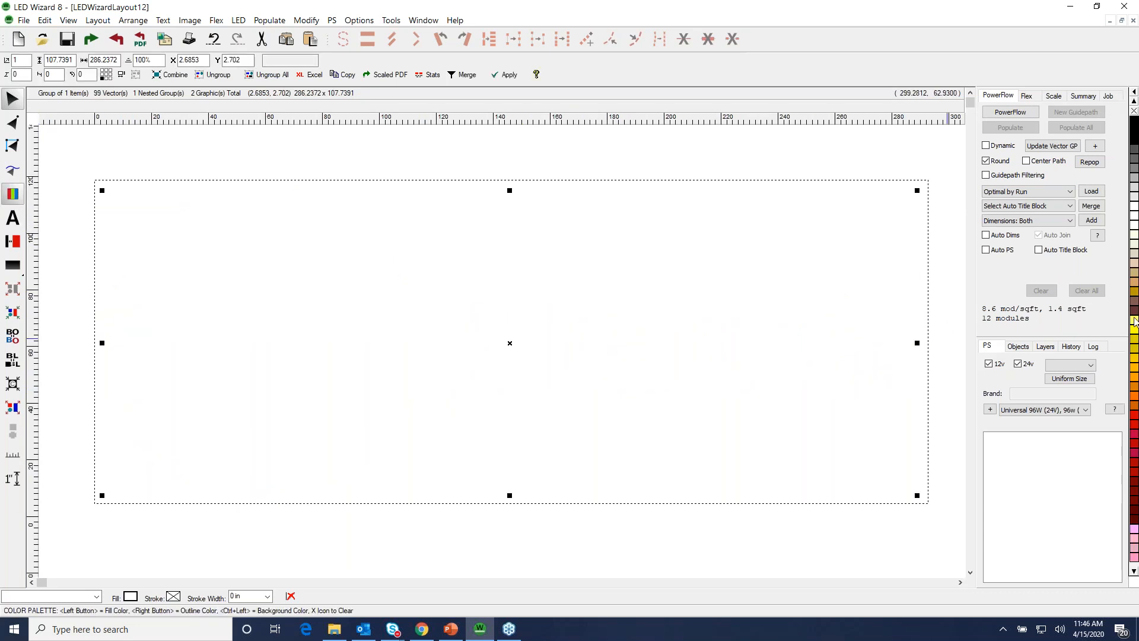
{"action": "left_click", "coordinate": [1132, 472]}
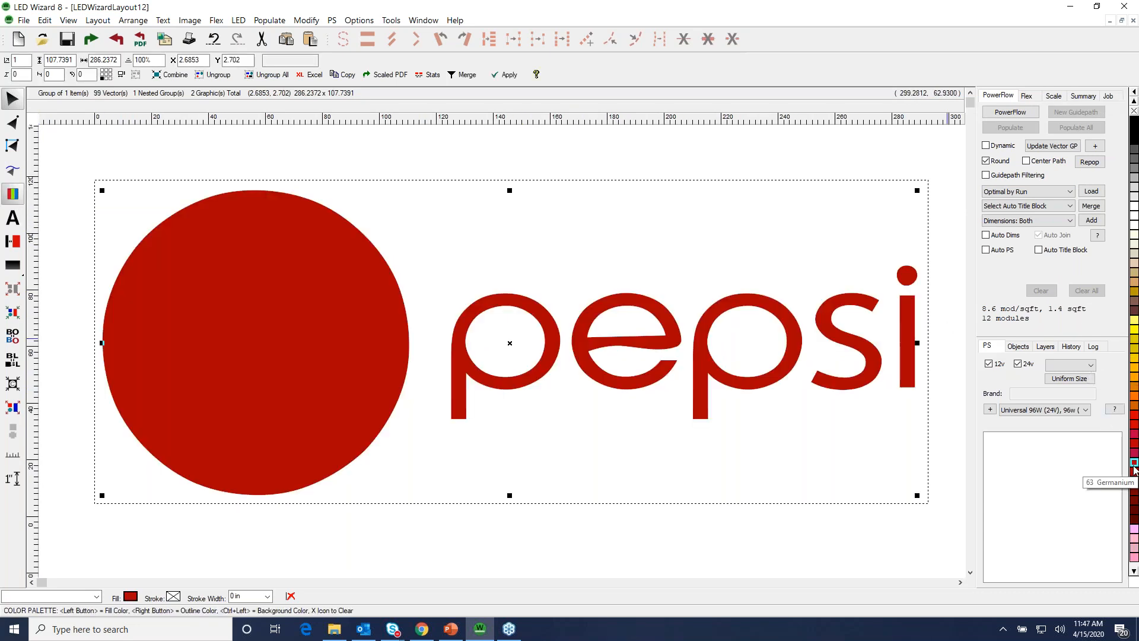
{"action": "scroll", "coordinate": [1133, 462], "scroll_direction": "down", "scroll_amount": 3}
{"action": "left_click", "coordinate": [1134, 330]}
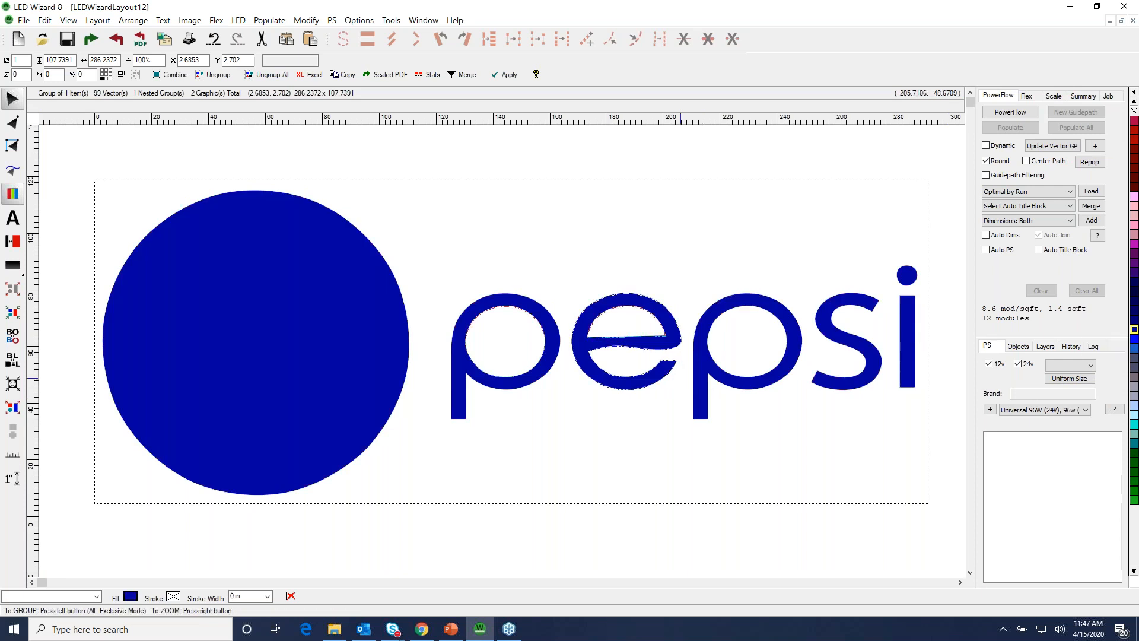
{"action": "left_click_drag", "start_coordinate": [333, 310], "coordinate": [327, 312]}
{"action": "left_click", "coordinate": [13, 194]}
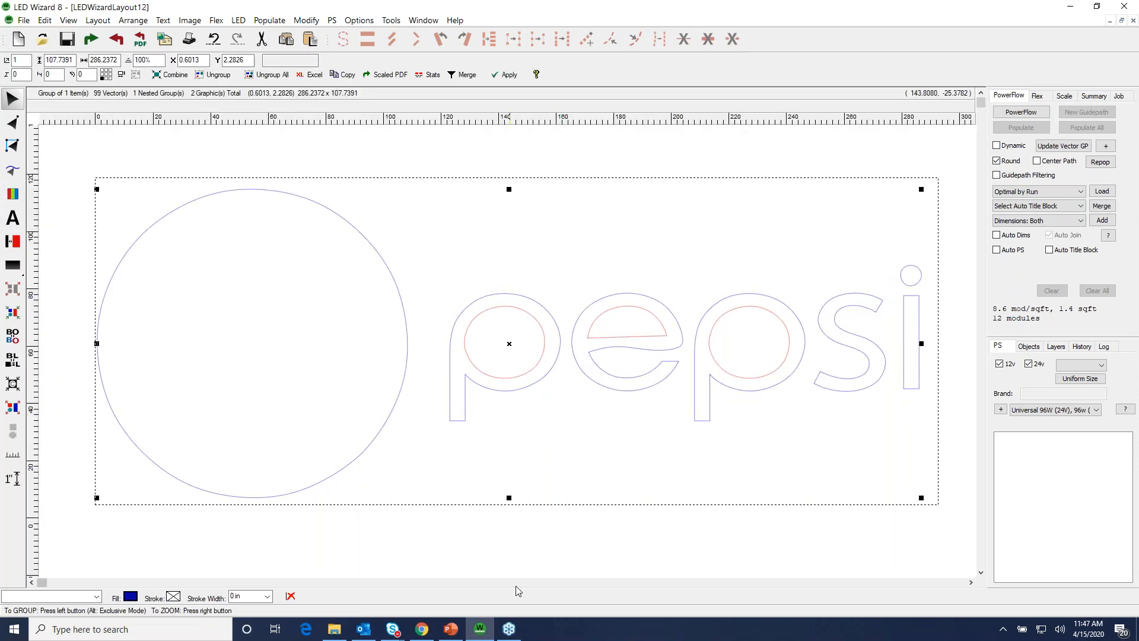
Create another layout and import the area with the Ford and Pepsi signs and their dimensions from Pepsi chnnl lttrs 092512.pdf.
{"action": "left_click", "coordinate": [19, 39]}
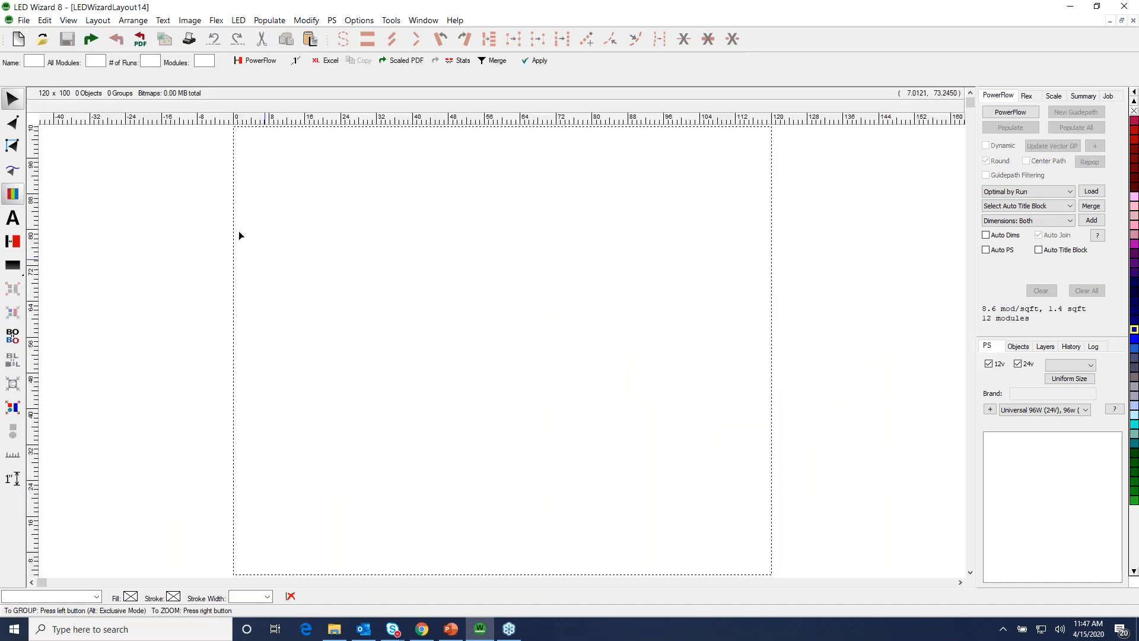
{"action": "left_click", "coordinate": [91, 39]}
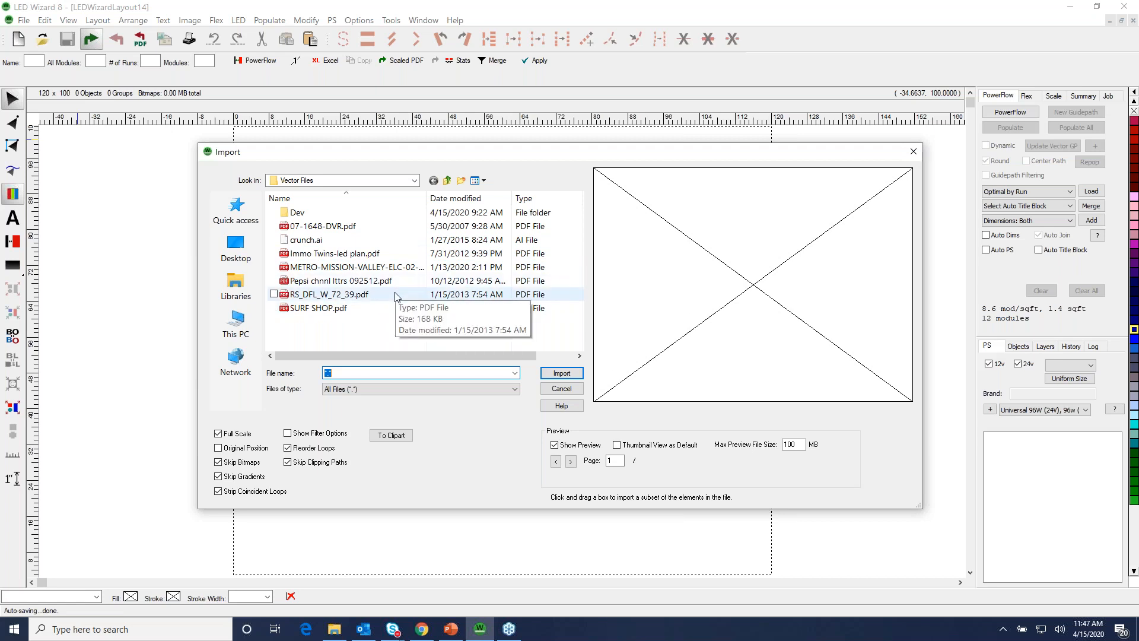
{"action": "left_click", "coordinate": [358, 256]}
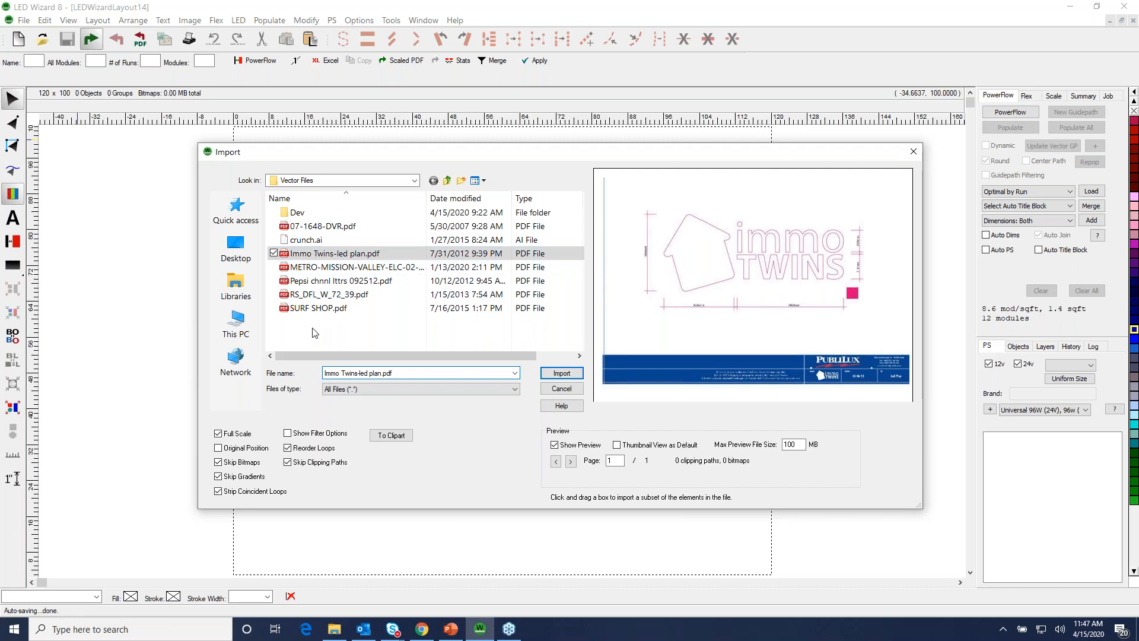
{"action": "left_click", "coordinate": [341, 284]}
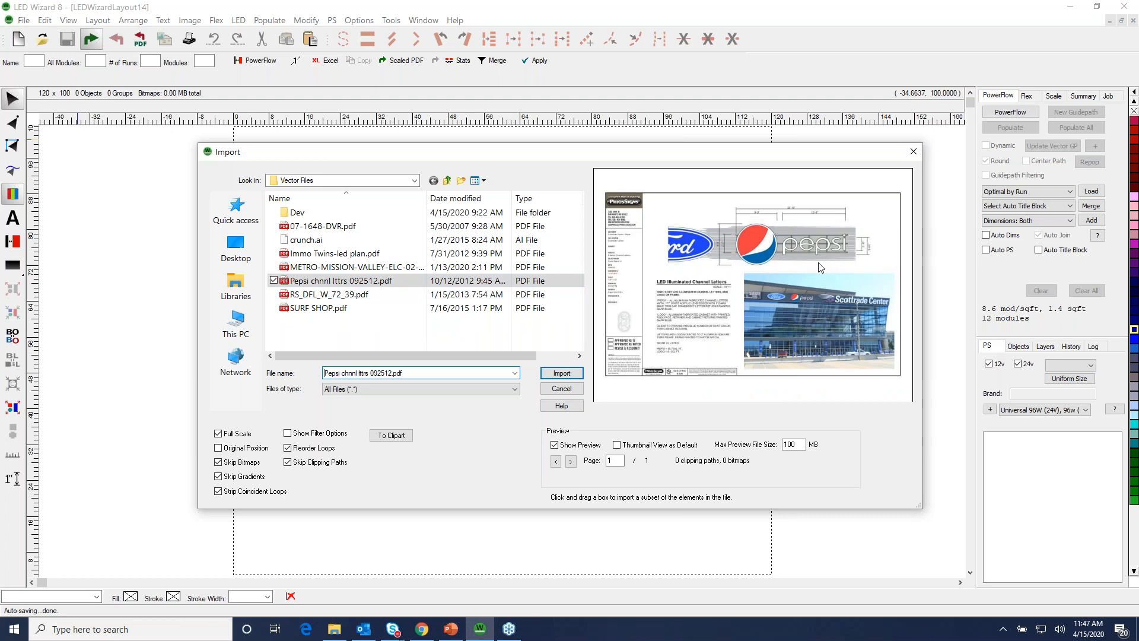
{"action": "left_click_drag", "start_coordinate": [655, 200], "coordinate": [887, 273]}
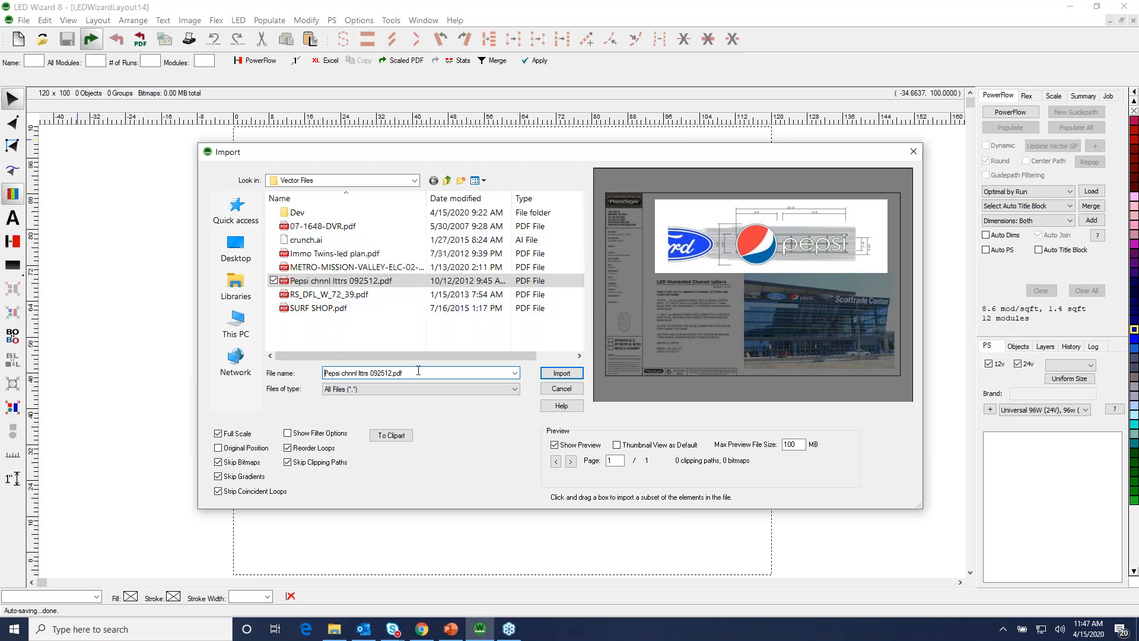
{"action": "left_click", "coordinate": [561, 372]}
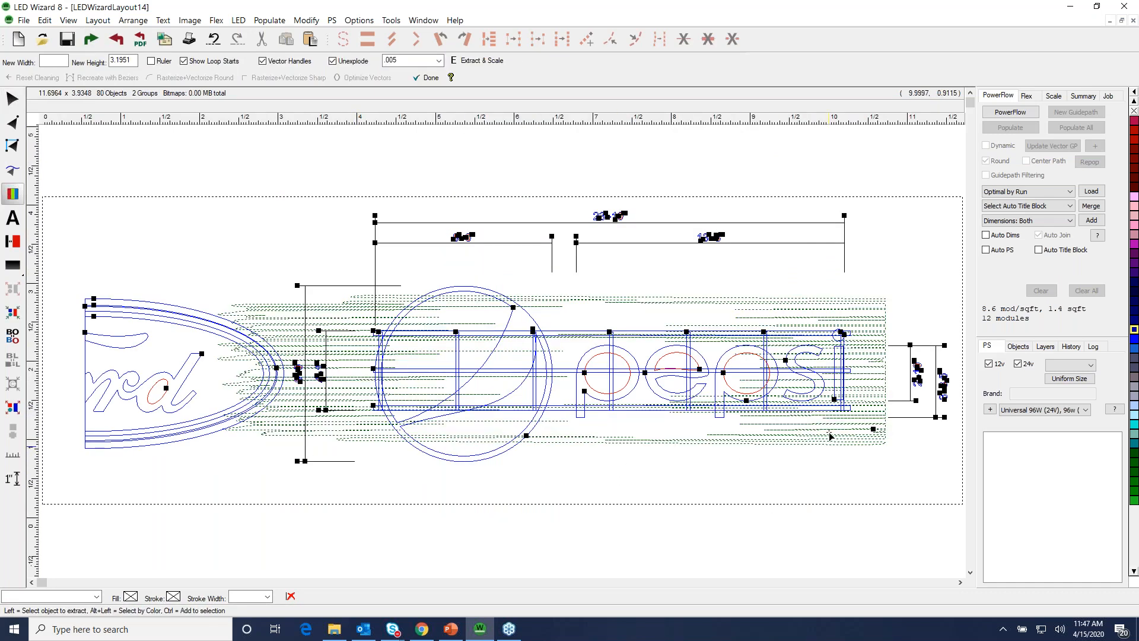
Leave extraction, ungroup the imported artwork and delete the grey streaked background behind the signs.
{"action": "left_click", "coordinate": [13, 99]}
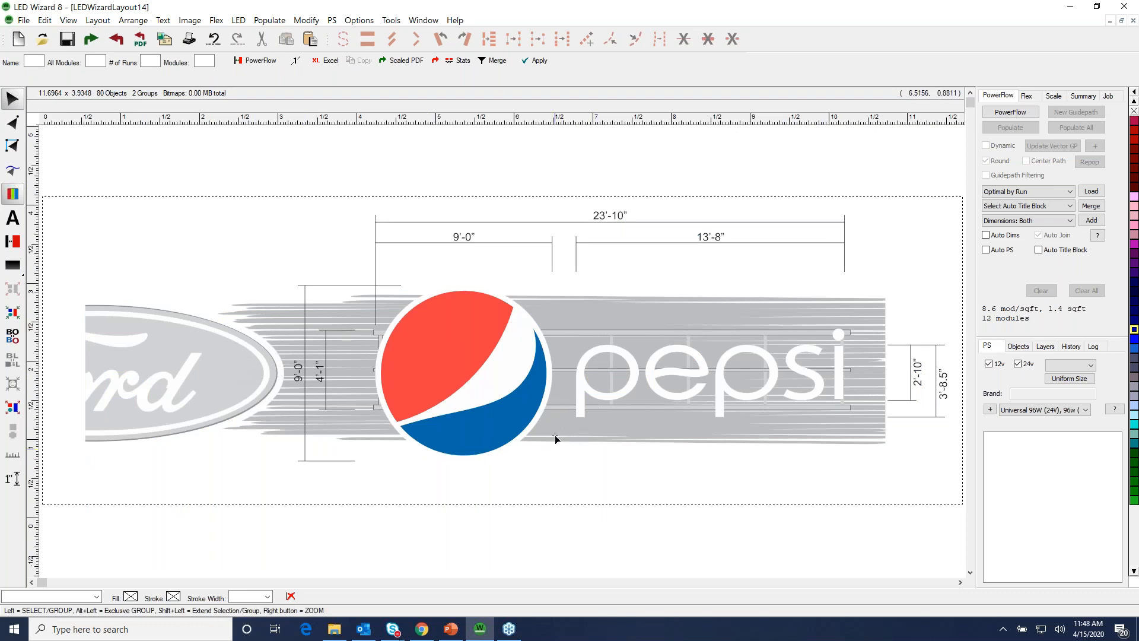
{"action": "left_click", "coordinate": [501, 429]}
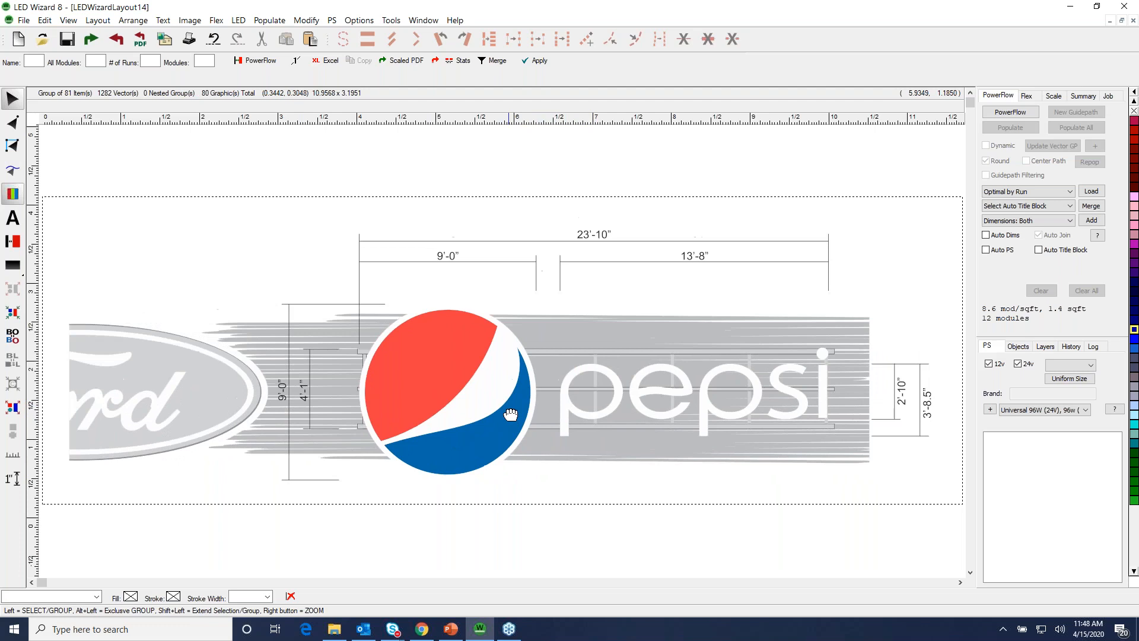
{"action": "key", "text": "ctrl+u"}
{"action": "left_click_drag", "start_coordinate": [339, 360], "coordinate": [349, 328]}
{"action": "key", "text": "Delete"}
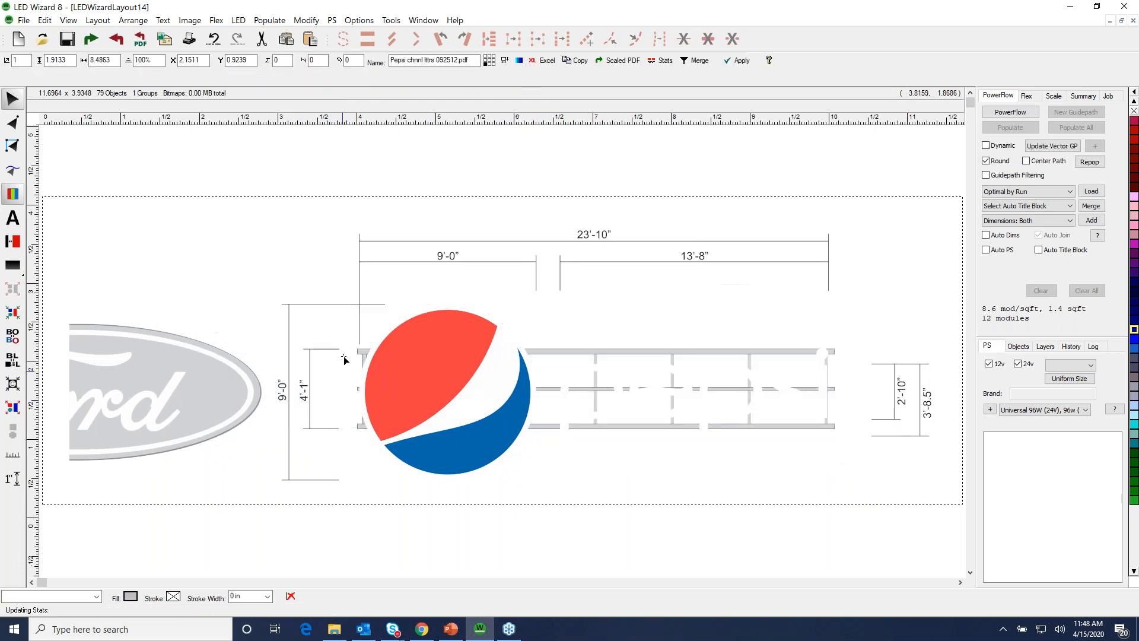
Delete the Ford logo's oval outlines, script lettering and remaining grey oval piece by piece.
{"action": "left_click", "coordinate": [245, 430]}
{"action": "key", "text": "Delete"}
{"action": "left_click", "coordinate": [251, 419]}
{"action": "key", "text": "Delete"}
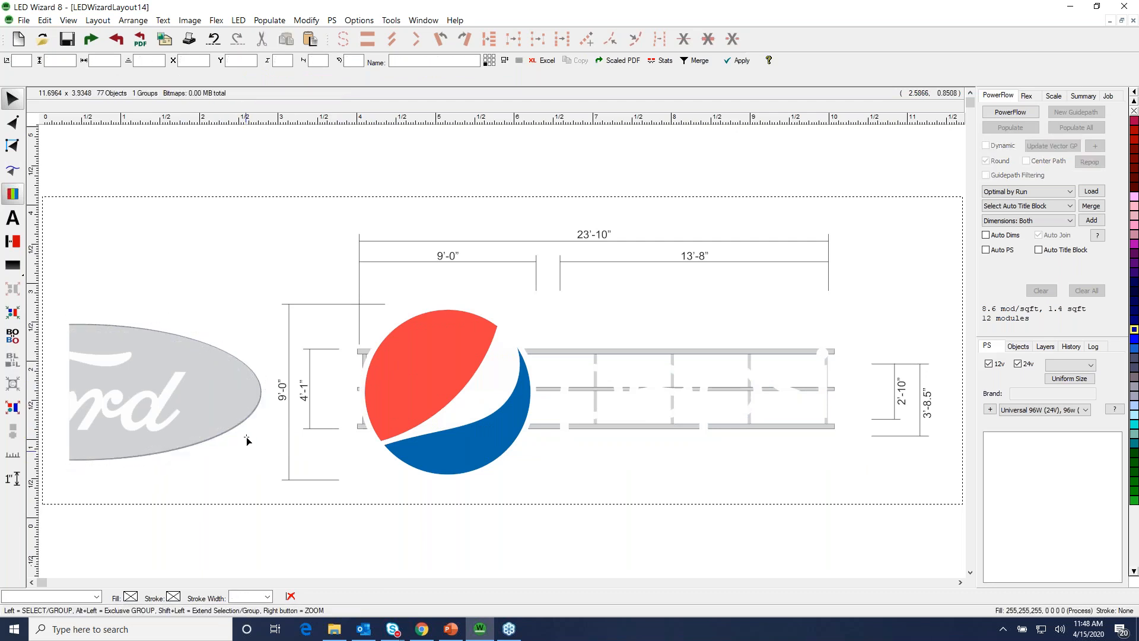
{"action": "left_click", "coordinate": [235, 436]}
{"action": "key", "text": "Delete"}
{"action": "left_click", "coordinate": [195, 424]}
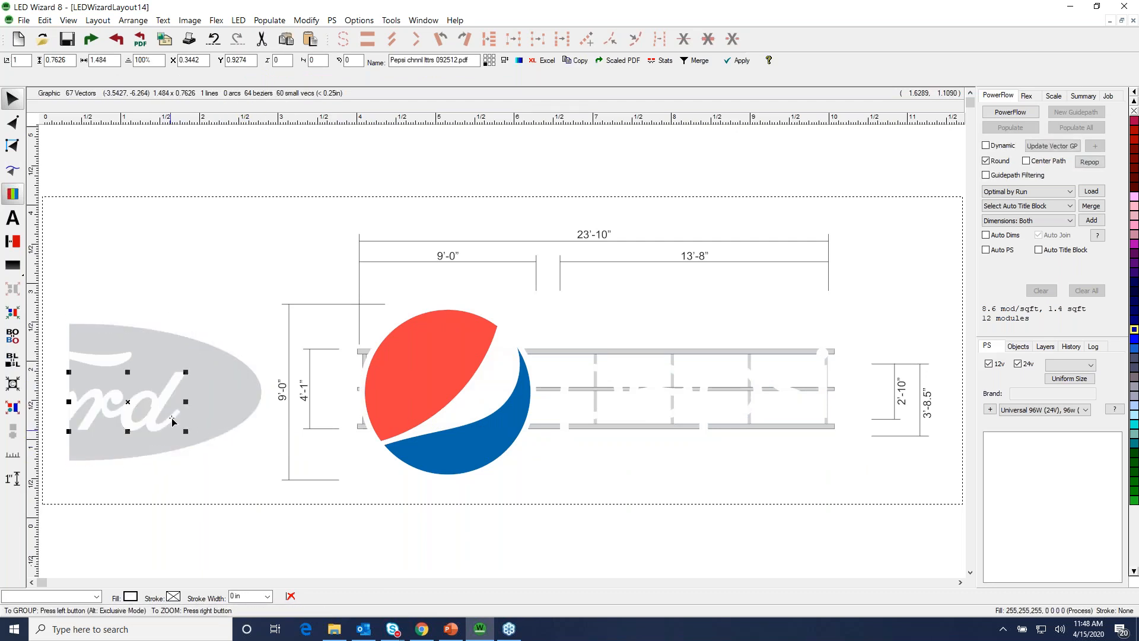
{"action": "key", "text": "Delete"}
{"action": "left_click", "coordinate": [209, 442]}
{"action": "left_click", "coordinate": [211, 418]}
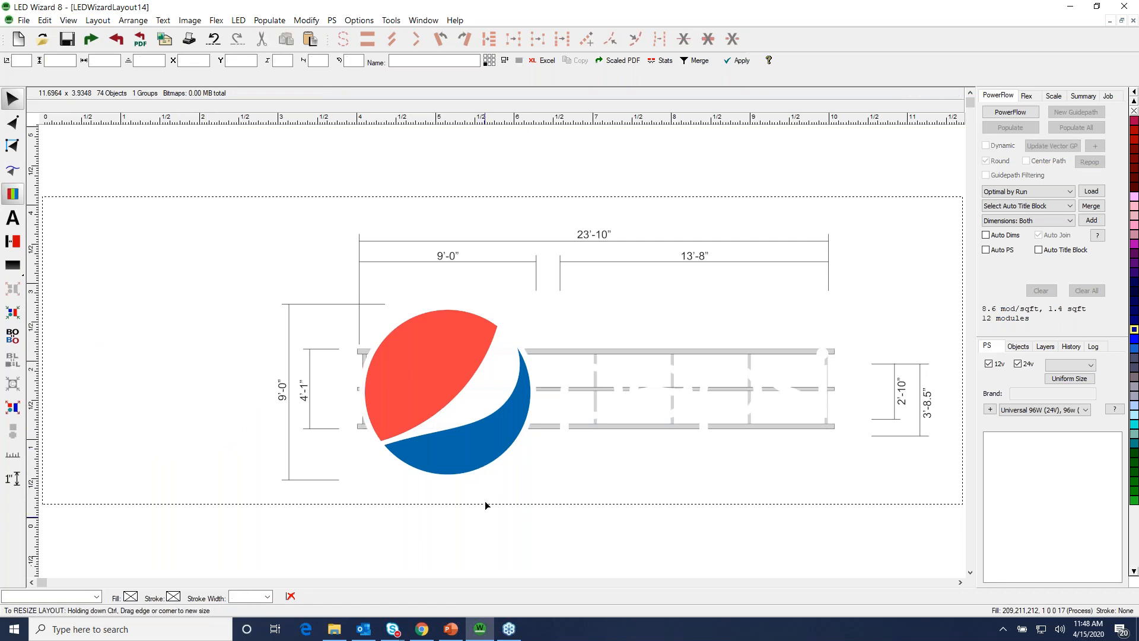
Fill the white pepsi letters with Intense Blue and deselect them.
{"action": "left_click", "coordinate": [680, 411]}
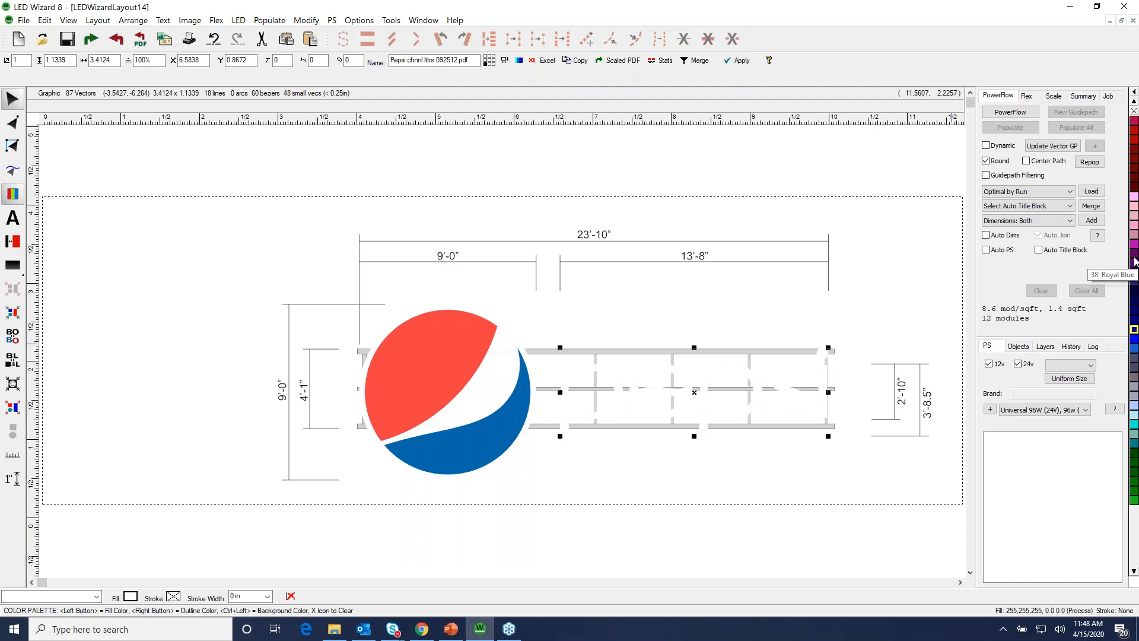
{"action": "left_click", "coordinate": [1134, 336]}
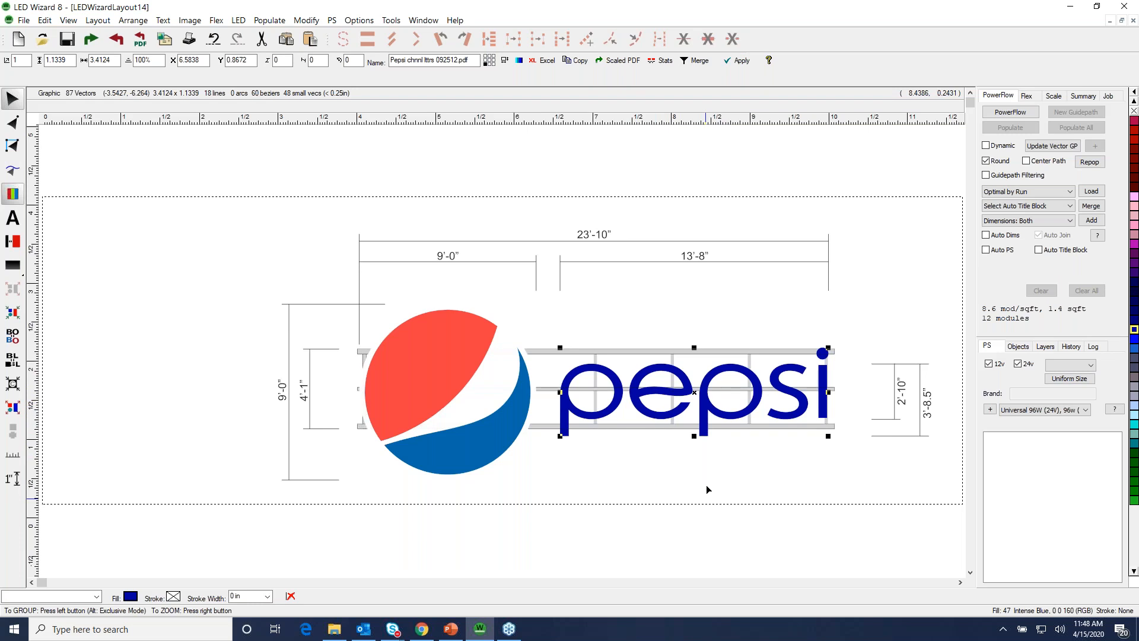
{"action": "left_click", "coordinate": [289, 265]}
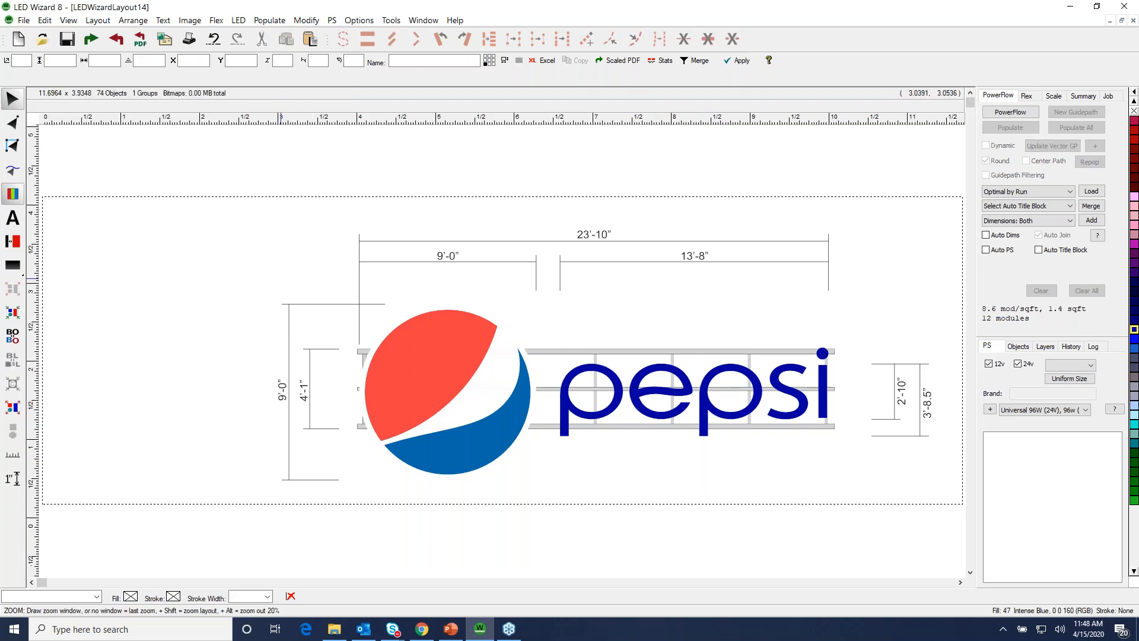
Import only the Pepsi globe area from Pepsi chnnl lttrs 092512.pdf and place it beside the existing globe.
{"action": "left_click", "coordinate": [92, 39]}
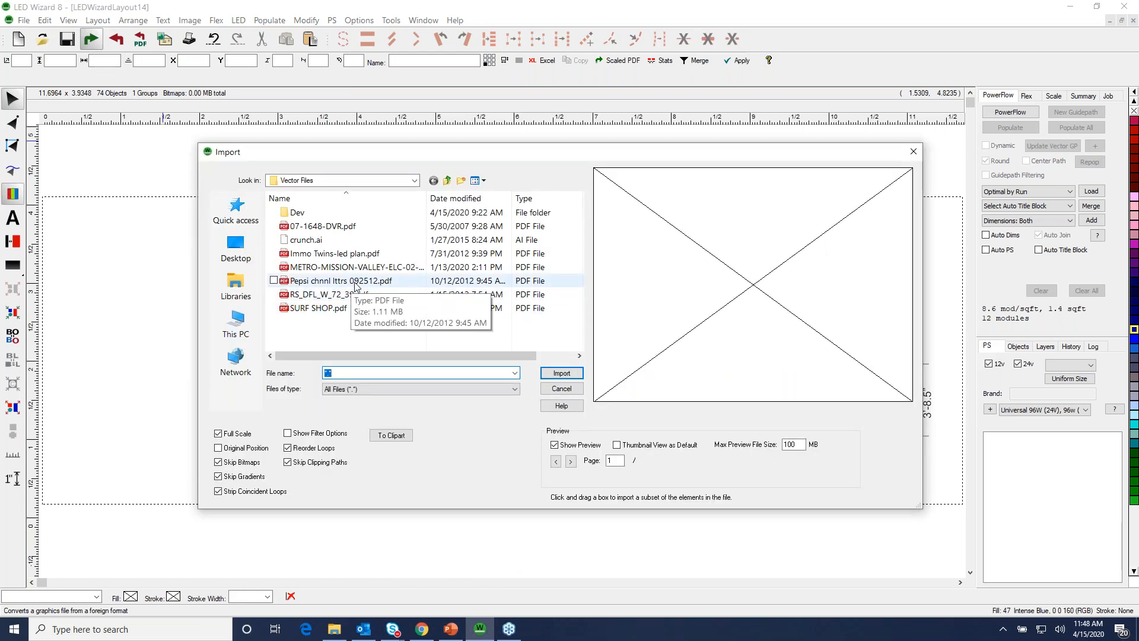
{"action": "left_click", "coordinate": [359, 282]}
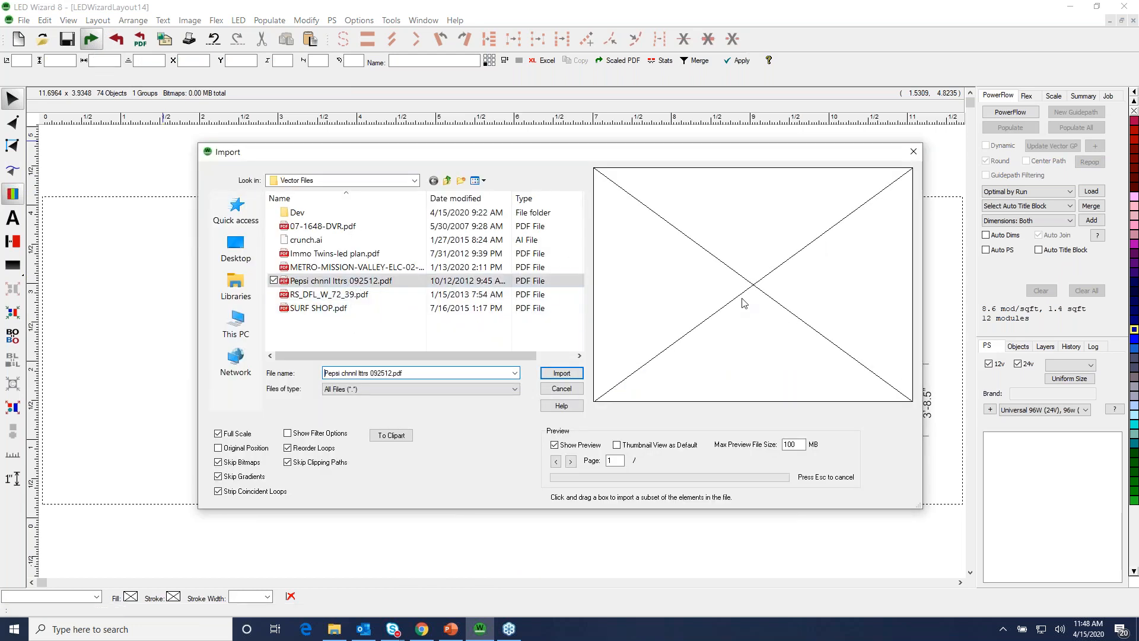
{"action": "left_click_drag", "start_coordinate": [722, 220], "coordinate": [788, 269]}
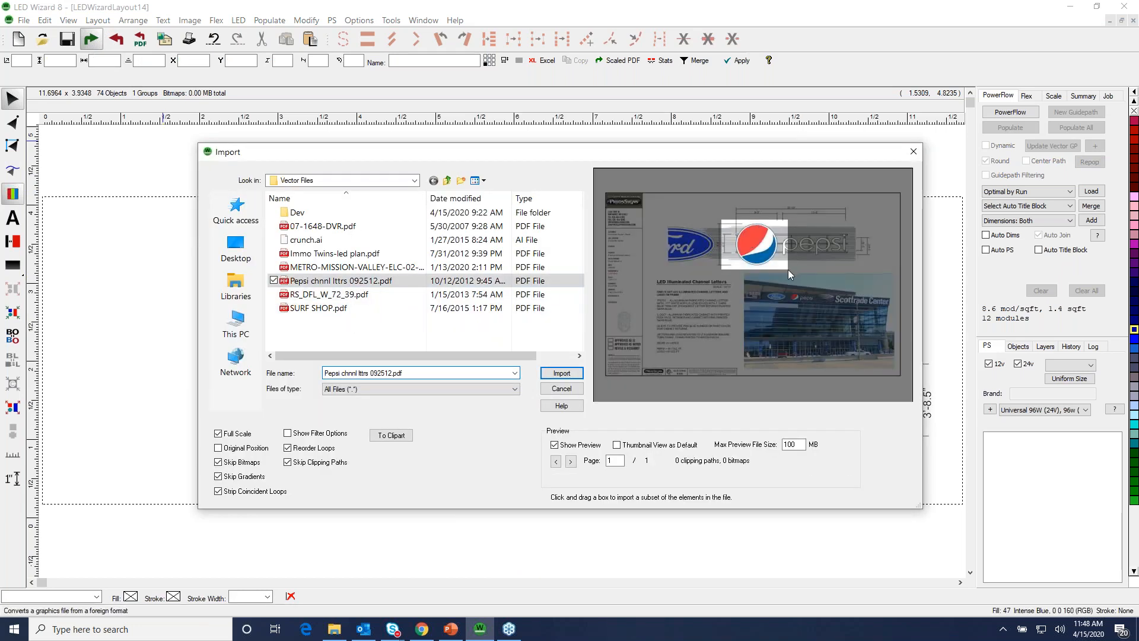
{"action": "left_click", "coordinate": [551, 375]}
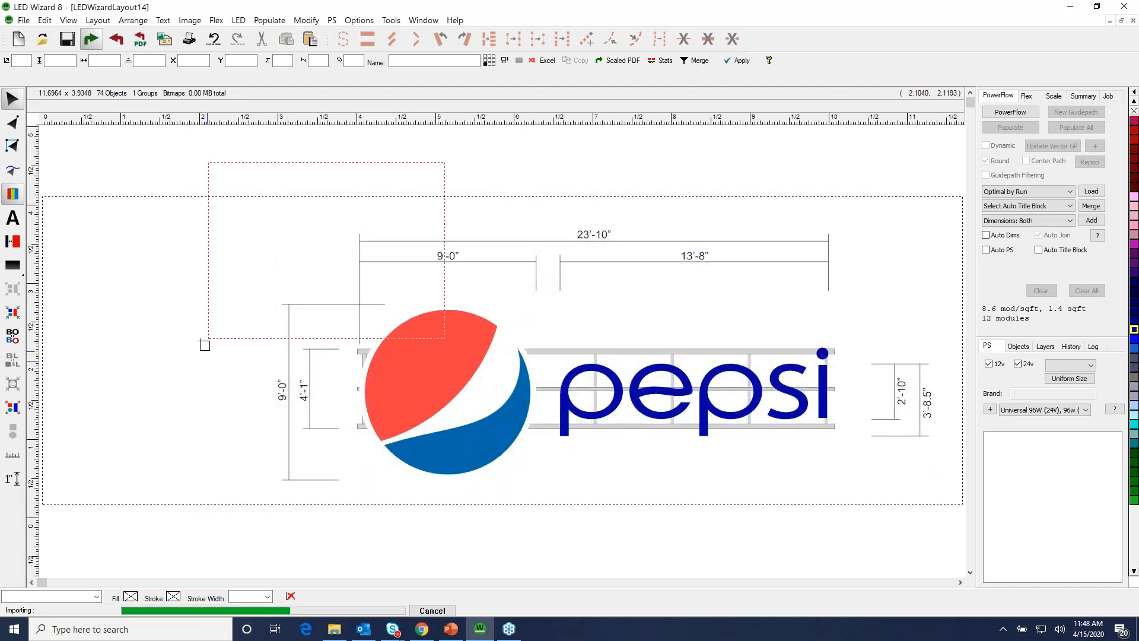
{"action": "left_click", "coordinate": [118, 351]}
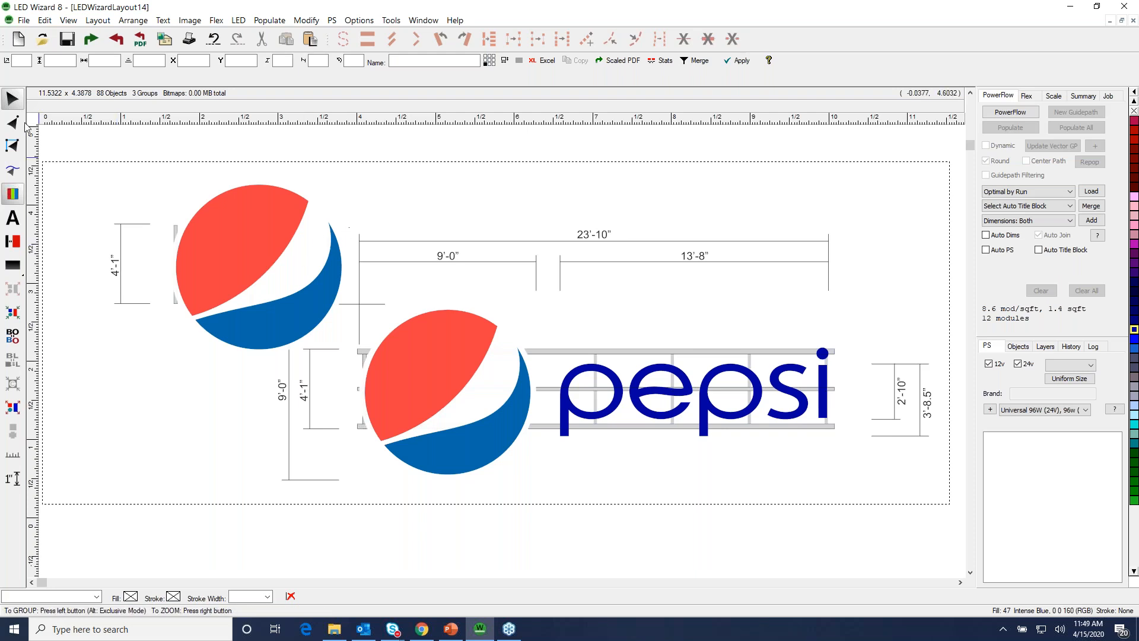
Start a new layout and import only the DESERT VALLEY lettering area from 07-1648-DVR.pdf.
{"action": "left_click", "coordinate": [19, 40]}
{"action": "left_click", "coordinate": [91, 40]}
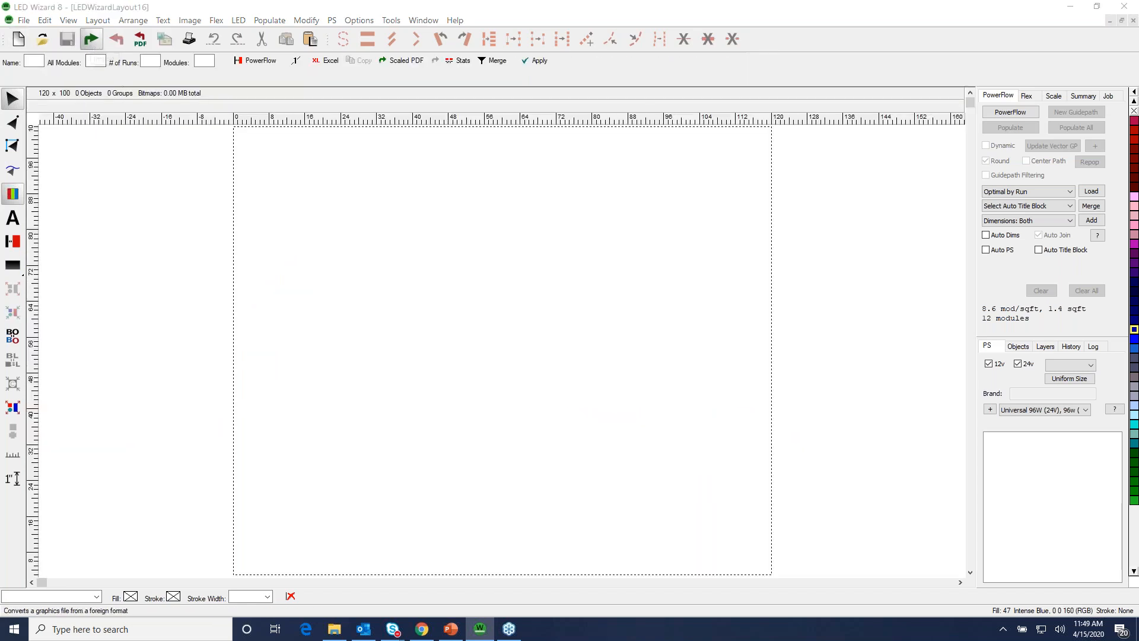
{"action": "left_click", "coordinate": [354, 229]}
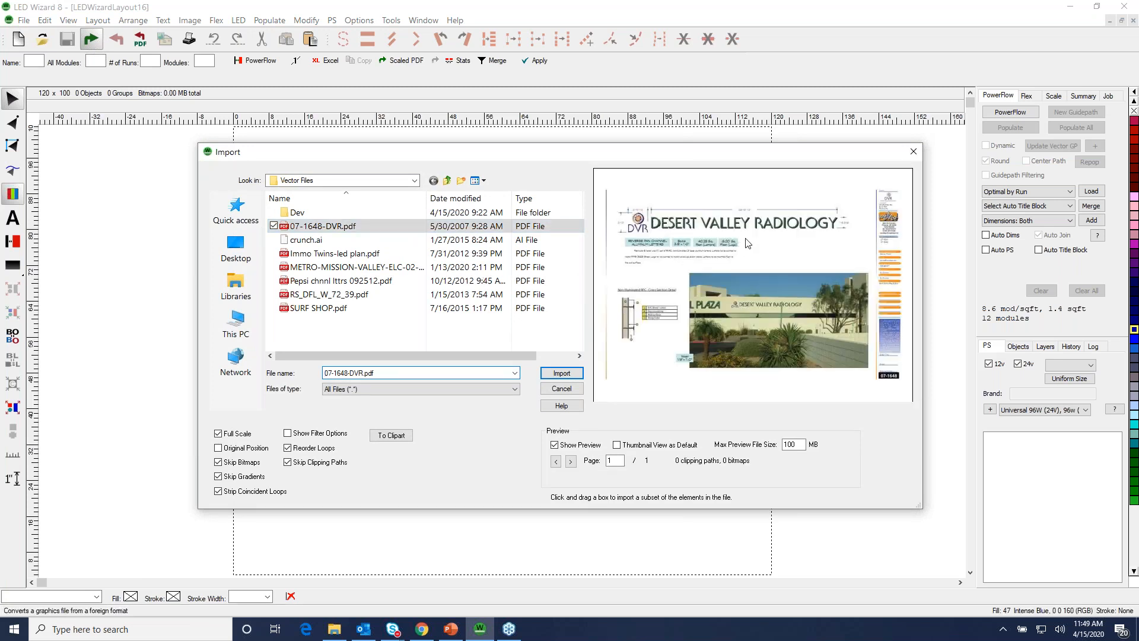
{"action": "left_click_drag", "start_coordinate": [755, 232], "coordinate": [651, 223]}
{"action": "left_click", "coordinate": [561, 372]}
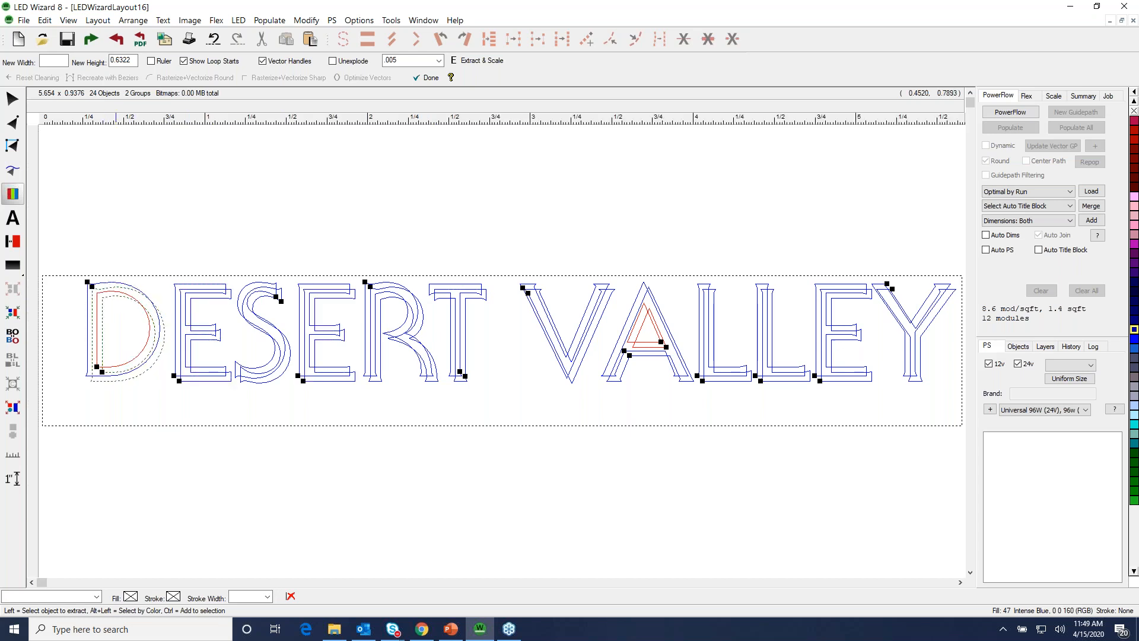
Try selecting one set of the doubled DESERT VALLEY outlines by colour, starting from the D, and clear the selection.
{"action": "key", "text": "z"}
{"action": "left_click_drag", "start_coordinate": [70, 260], "coordinate": [372, 385]}
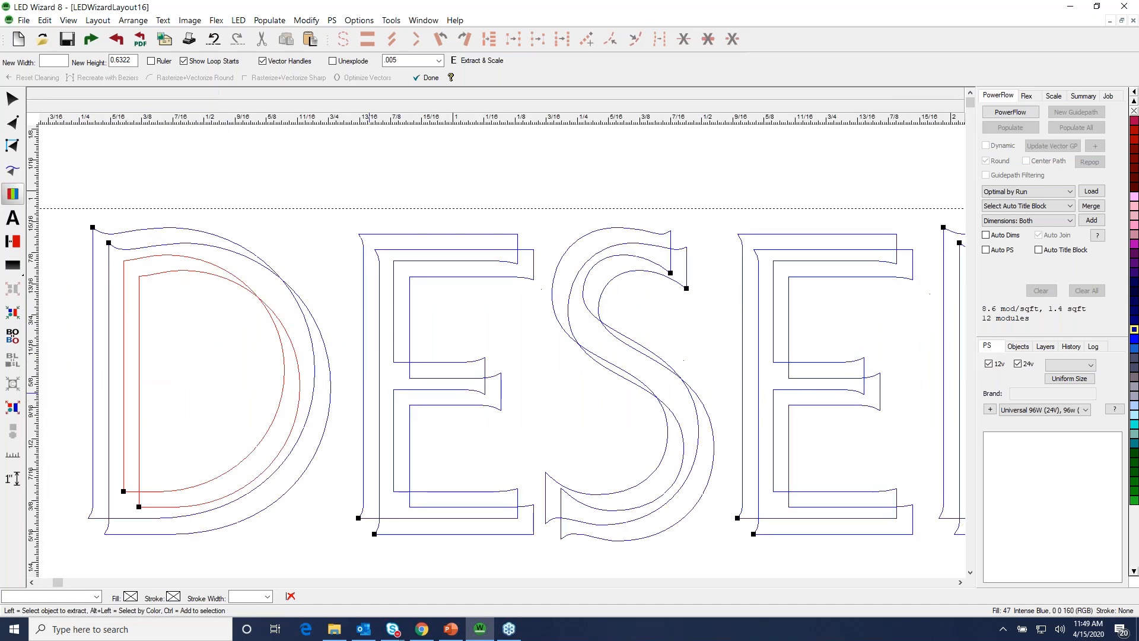
{"action": "left_click", "coordinate": [159, 233]}
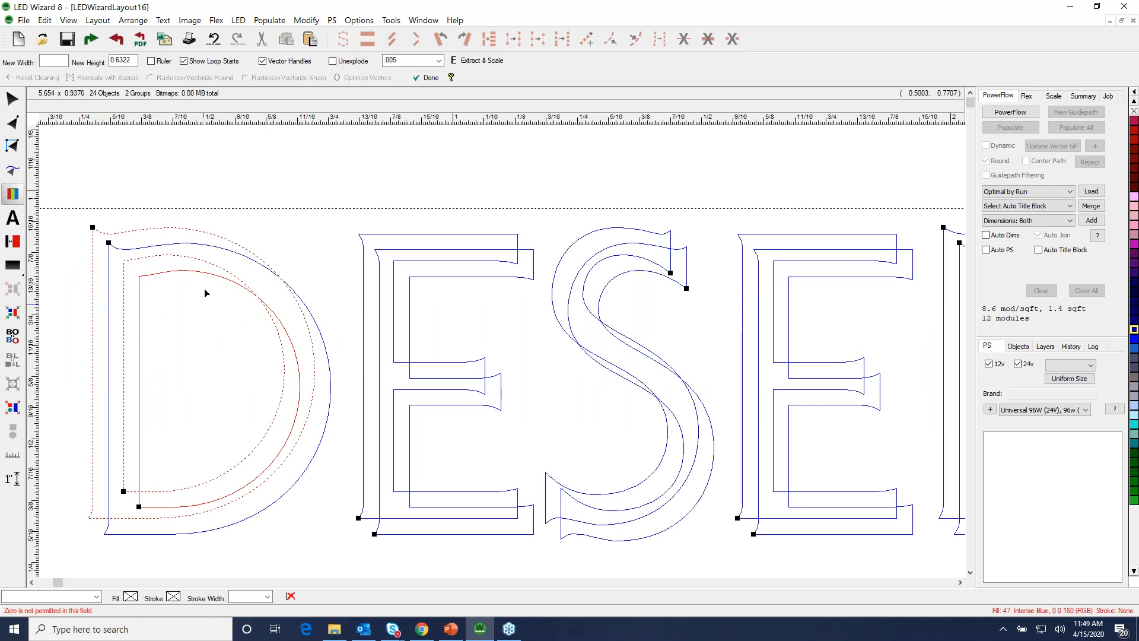
{"action": "key", "text": "alt"}
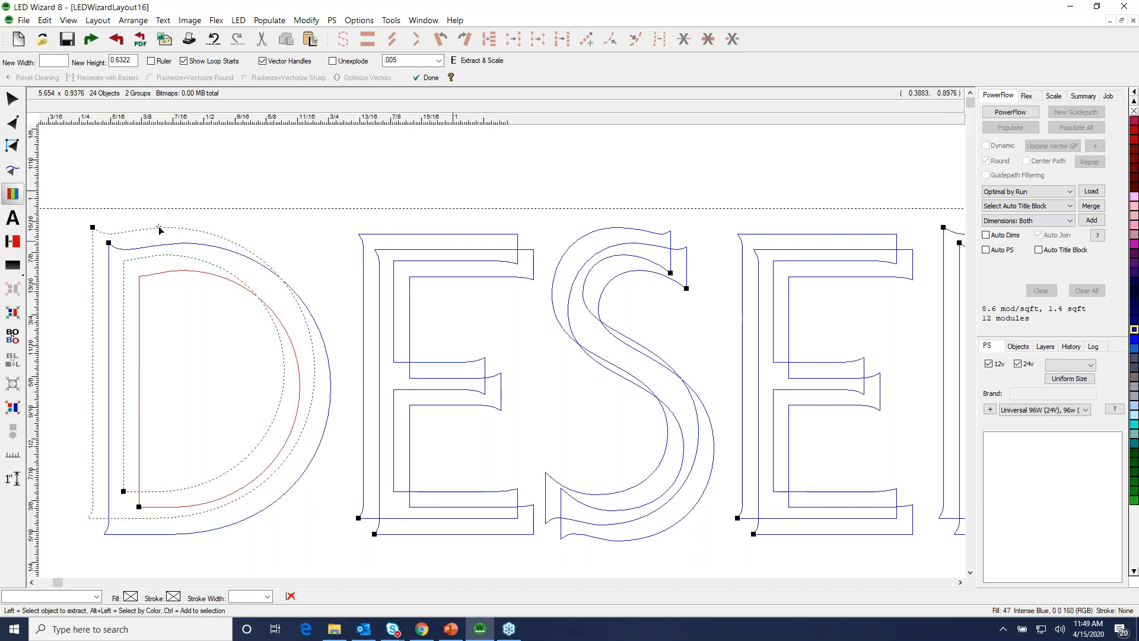
{"action": "key", "text": "alt"}
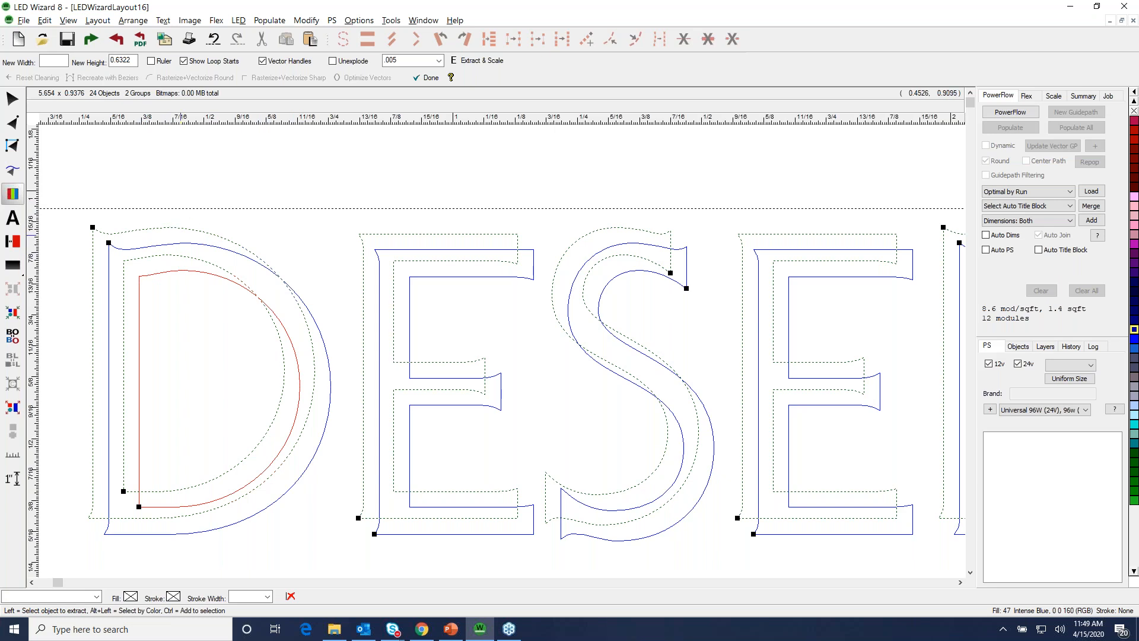
{"action": "scroll", "coordinate": [170, 232], "scroll_direction": "down", "scroll_amount": 2}
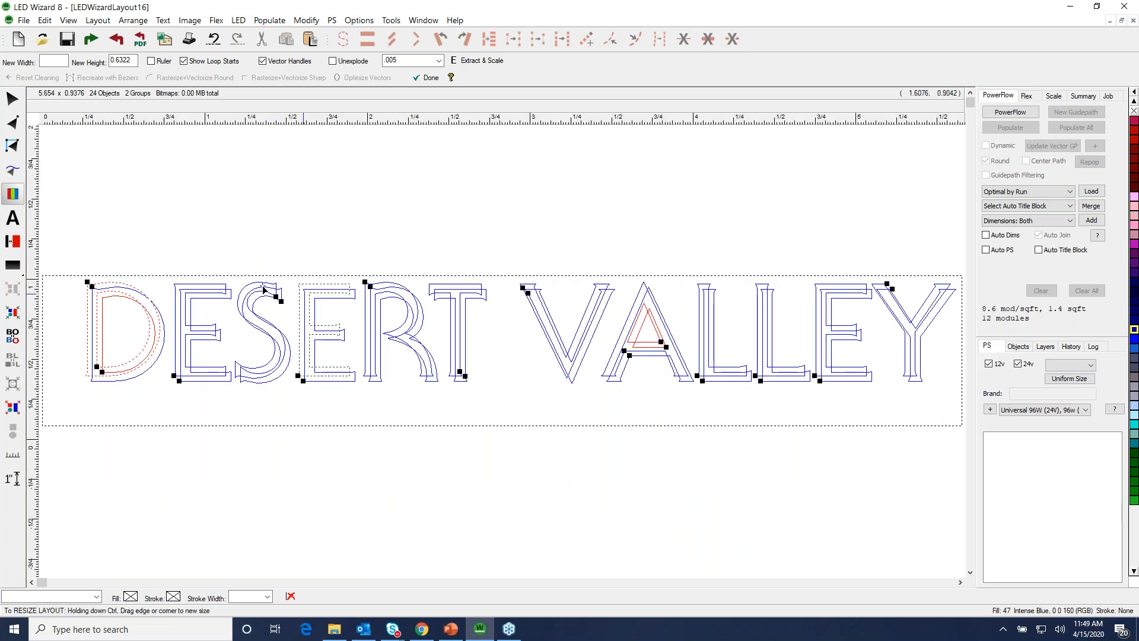
{"action": "scroll", "coordinate": [67, 279], "scroll_direction": "up", "scroll_amount": 2}
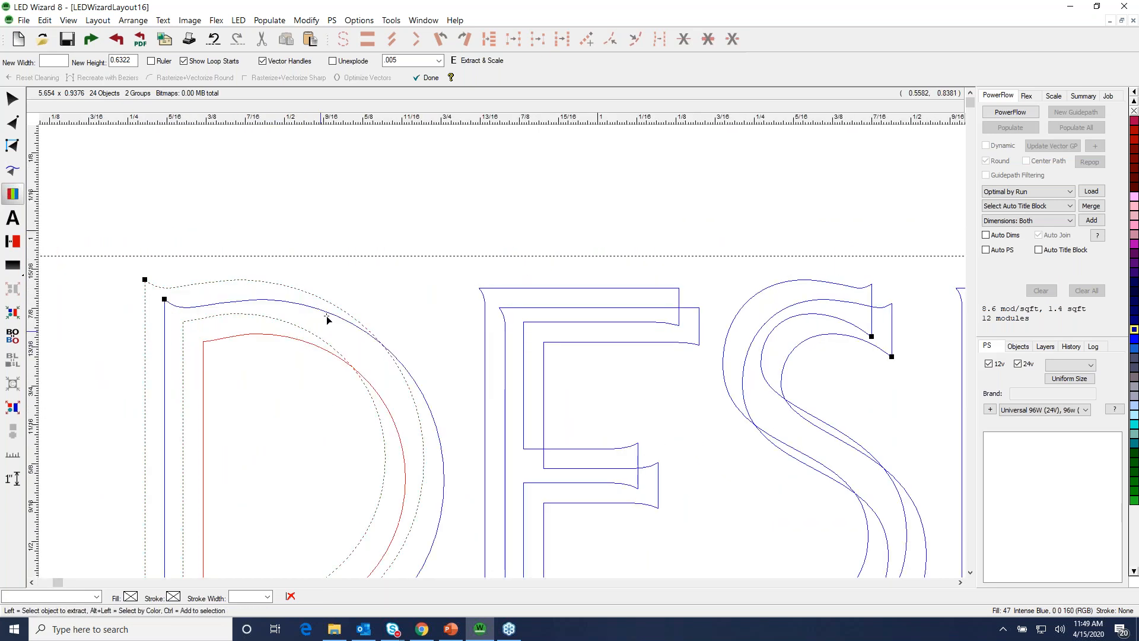
{"action": "left_click", "coordinate": [269, 294], "text": "alt"}
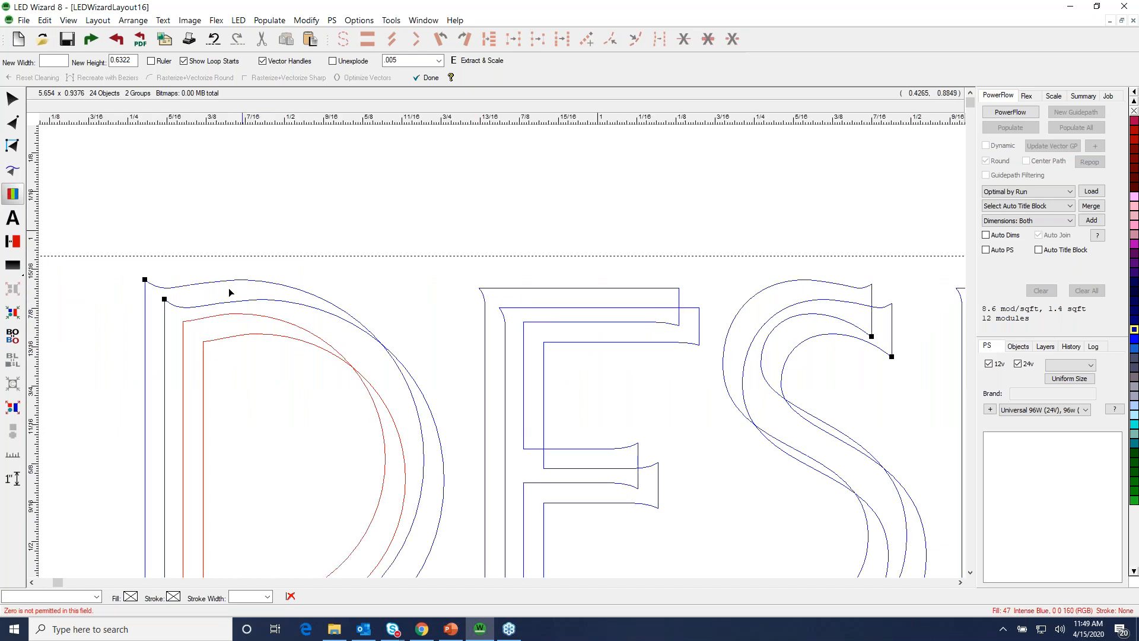
{"action": "left_click", "coordinate": [230, 283], "text": "alt"}
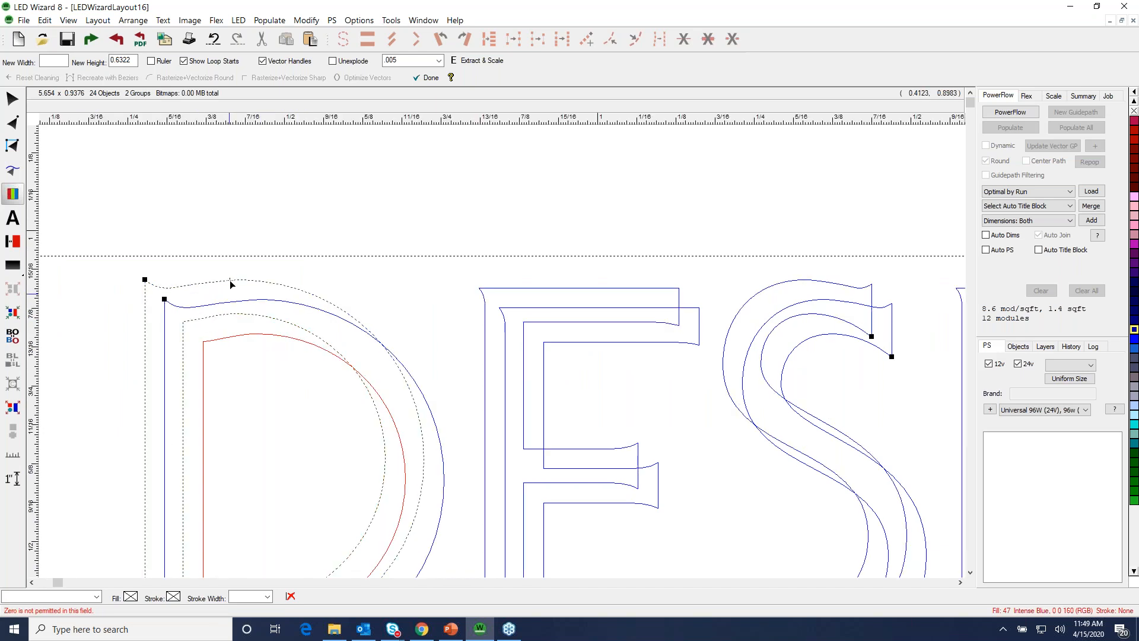
{"action": "key", "text": "alt"}
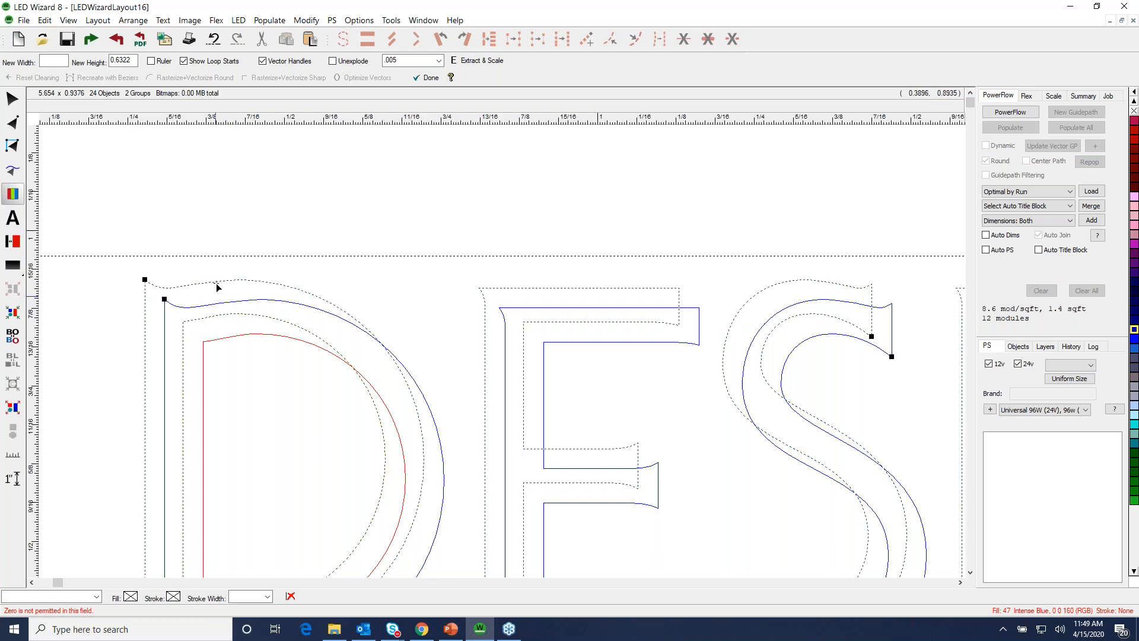
{"action": "key", "text": "alt"}
{"action": "key", "text": "F4"}
{"action": "key", "text": "F2"}
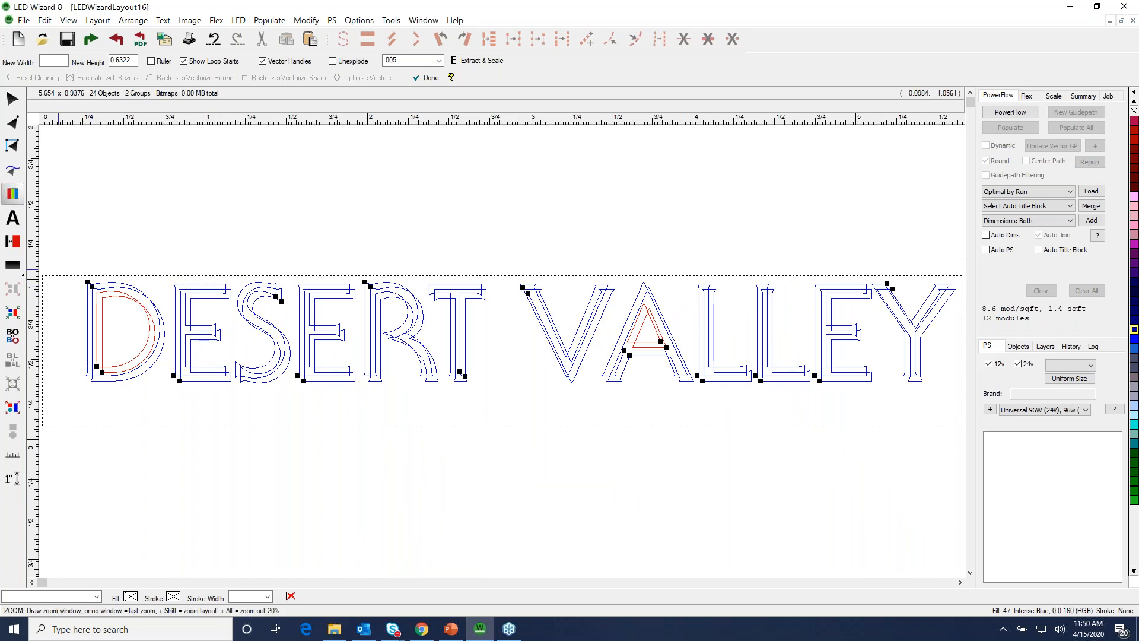
Select the offset duplicate set of DESERT VALLEY letter outlines by colour from the outer outline of the D.
{"action": "left_click_drag", "start_coordinate": [76, 256], "coordinate": [241, 368]}
{"action": "left_click", "coordinate": [296, 237], "text": "alt"}
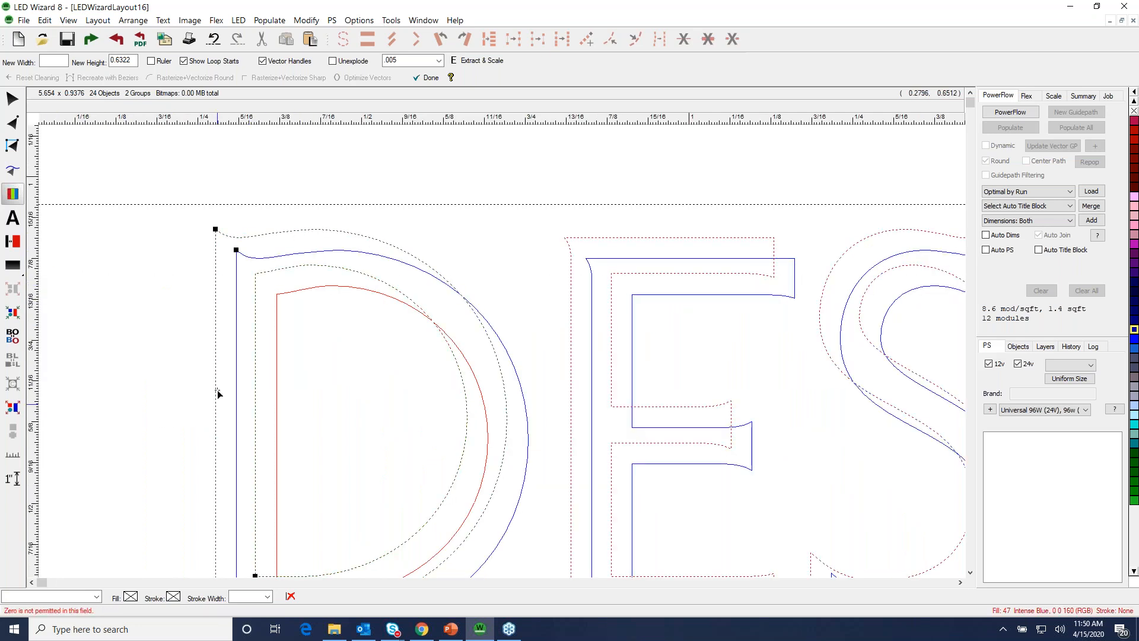
{"action": "key", "text": "F4"}
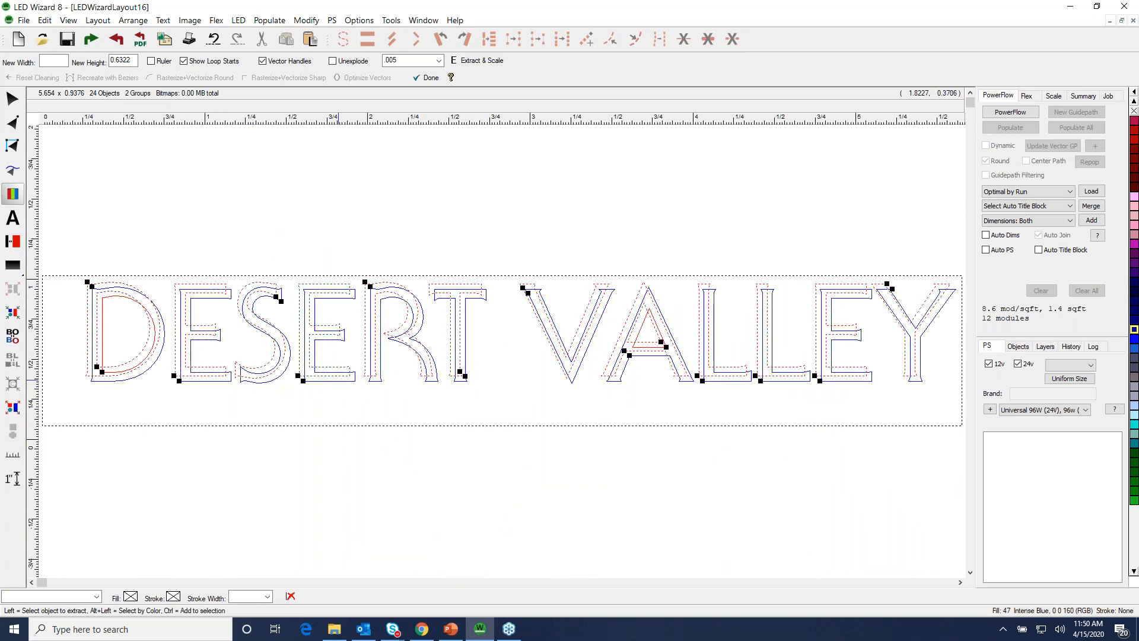
{"action": "left_click", "coordinate": [103, 300]}
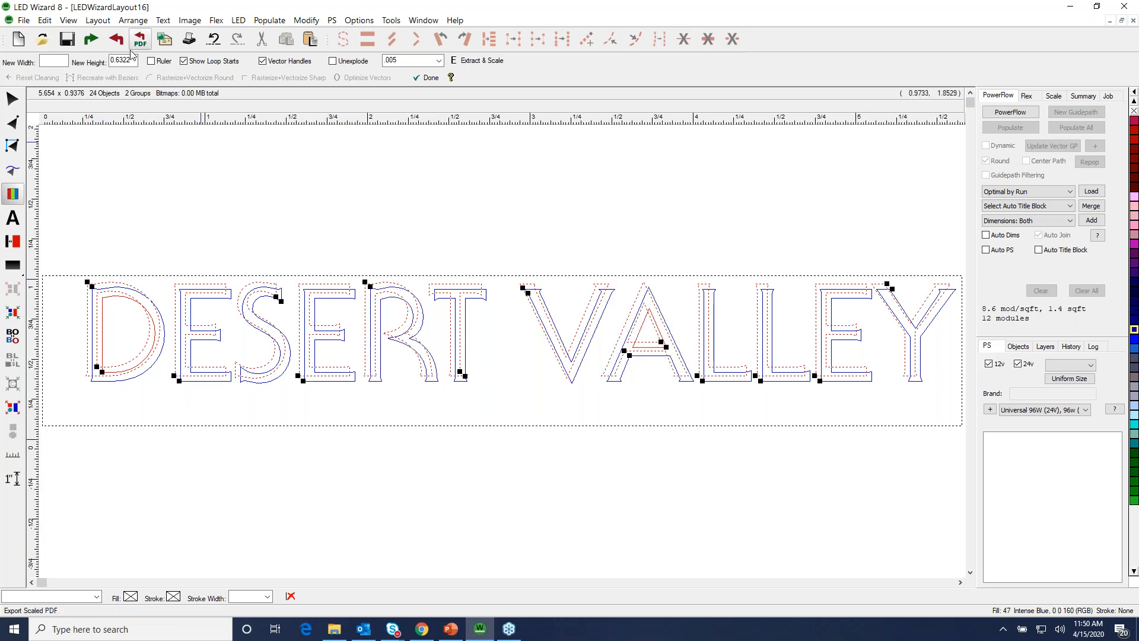
Extract and scale the lettering to a height of 24, leave extraction and shift the DESERT VALLEY group slightly.
{"action": "double_click", "coordinate": [124, 60]}
{"action": "type", "text": "24"}
{"action": "left_click", "coordinate": [477, 59]}
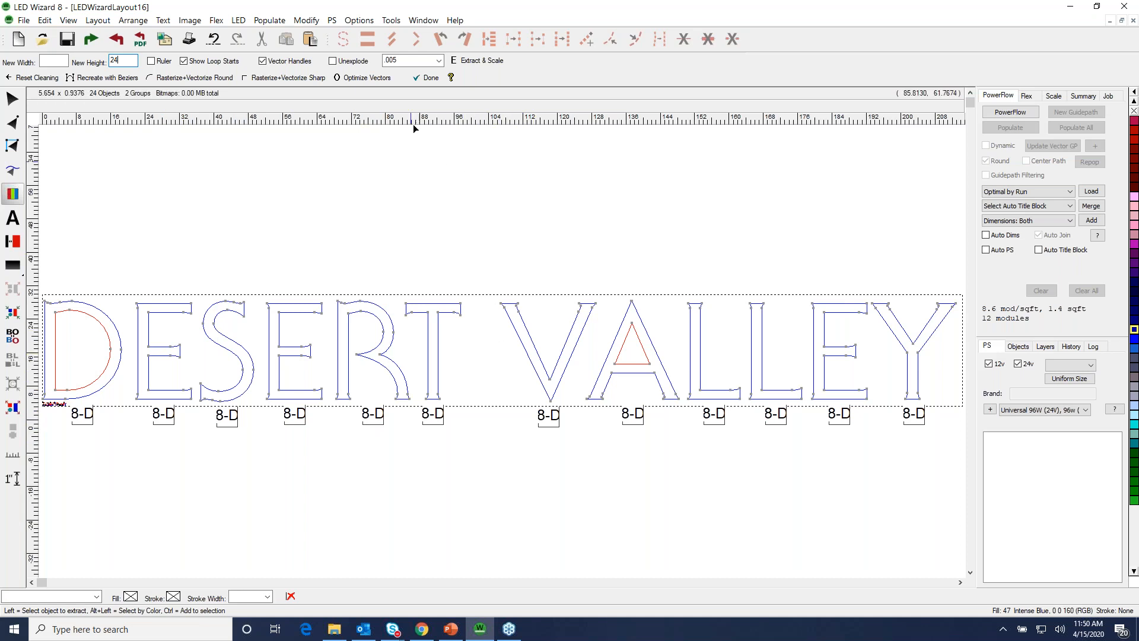
{"action": "left_click", "coordinate": [426, 77]}
{"action": "left_click_drag", "start_coordinate": [383, 363], "coordinate": [392, 361]}
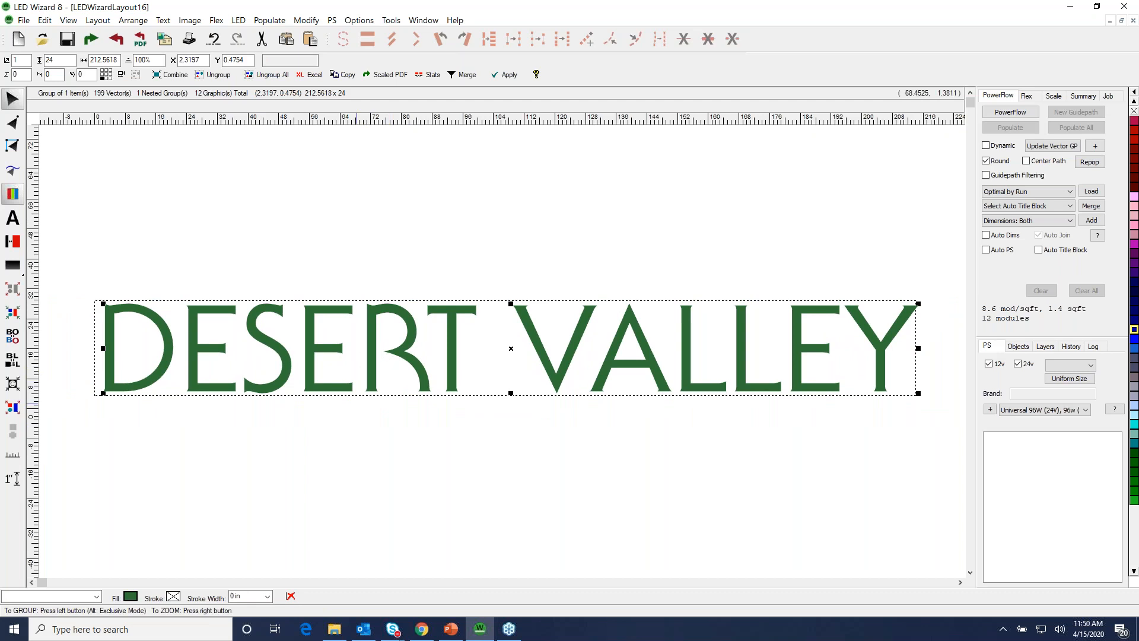
{"action": "left_click_drag", "start_coordinate": [717, 329], "coordinate": [719, 328]}
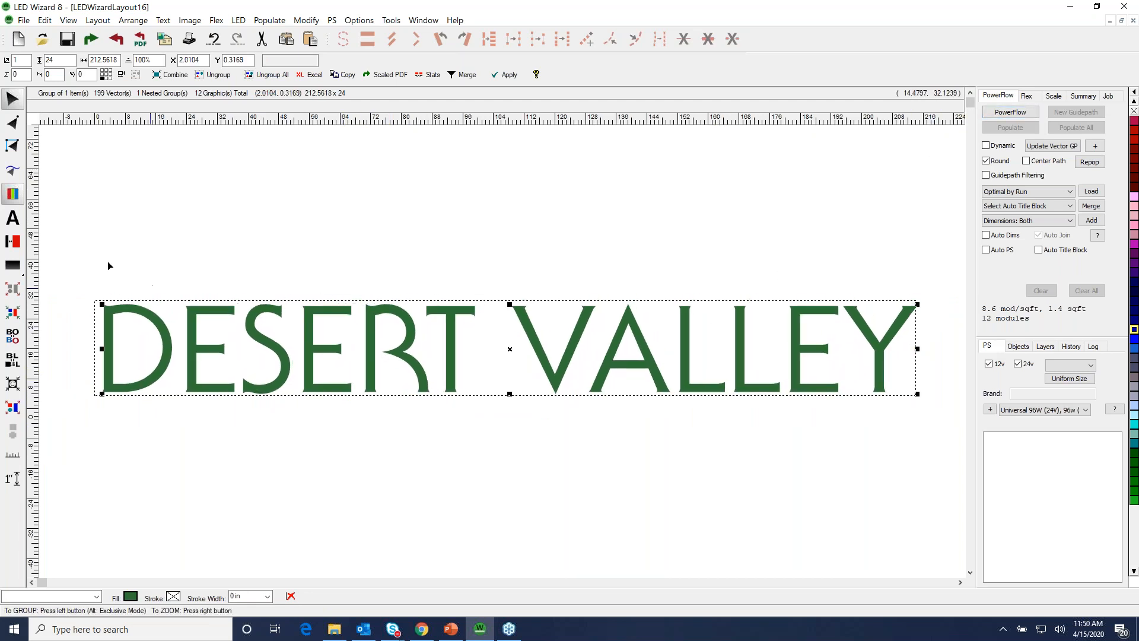
Show the lettering as unfilled outlines and inspect the Bezier nodes of the S in vector editing.
{"action": "left_click", "coordinate": [15, 194]}
{"action": "left_click", "coordinate": [12, 122]}
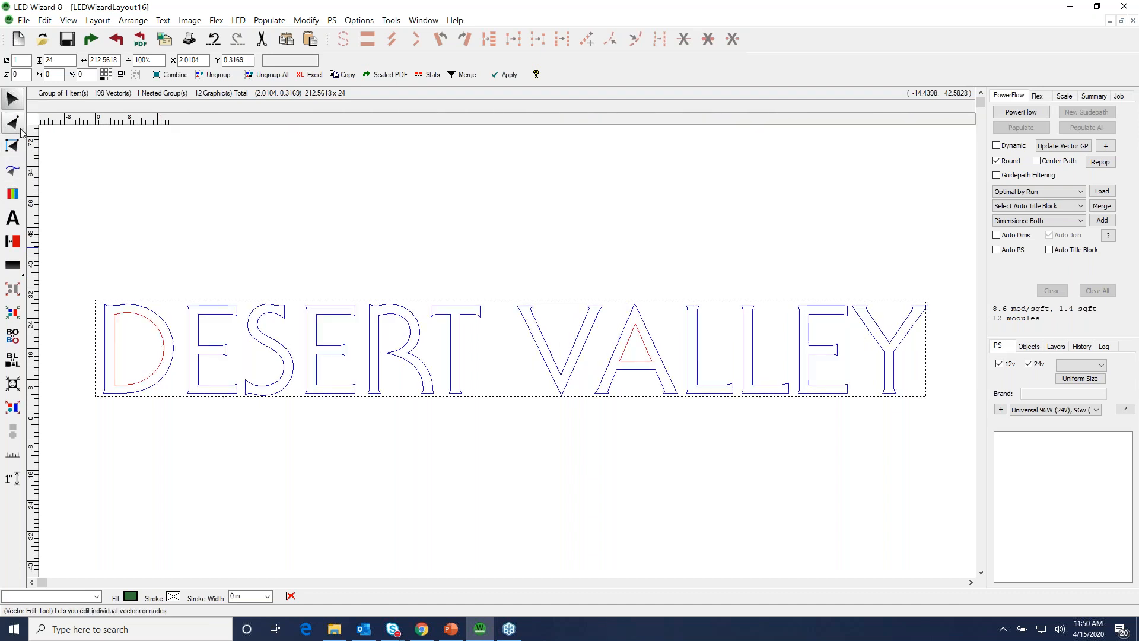
{"action": "left_click", "coordinate": [254, 337]}
{"action": "left_click_drag", "start_coordinate": [220, 420], "coordinate": [432, 237]}
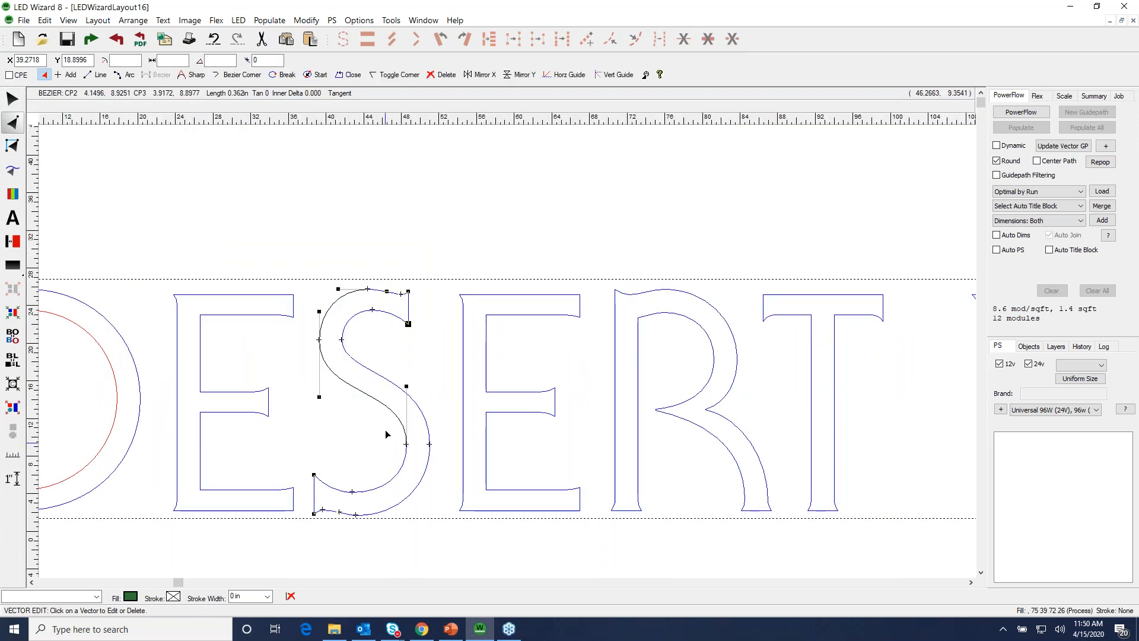
Select the whole DESERT VALLEY group and convert its outlines to all lines.
{"action": "left_click", "coordinate": [12, 99]}
{"action": "key", "text": "F4"}
{"action": "left_click_drag", "start_coordinate": [606, 359], "coordinate": [602, 359]}
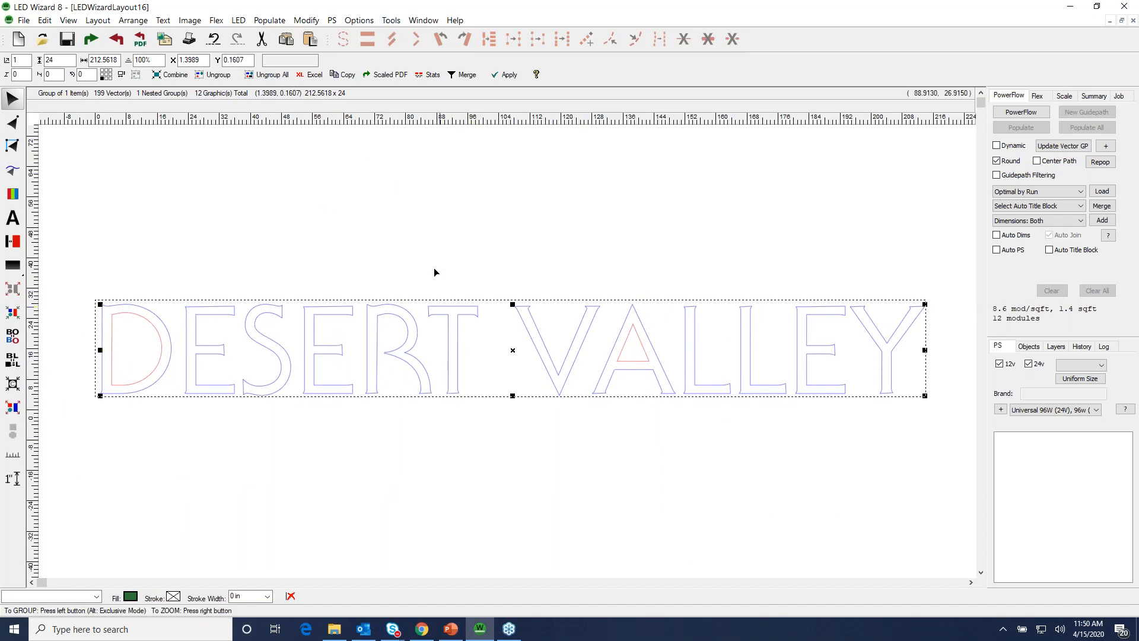
{"action": "left_click", "coordinate": [391, 20]}
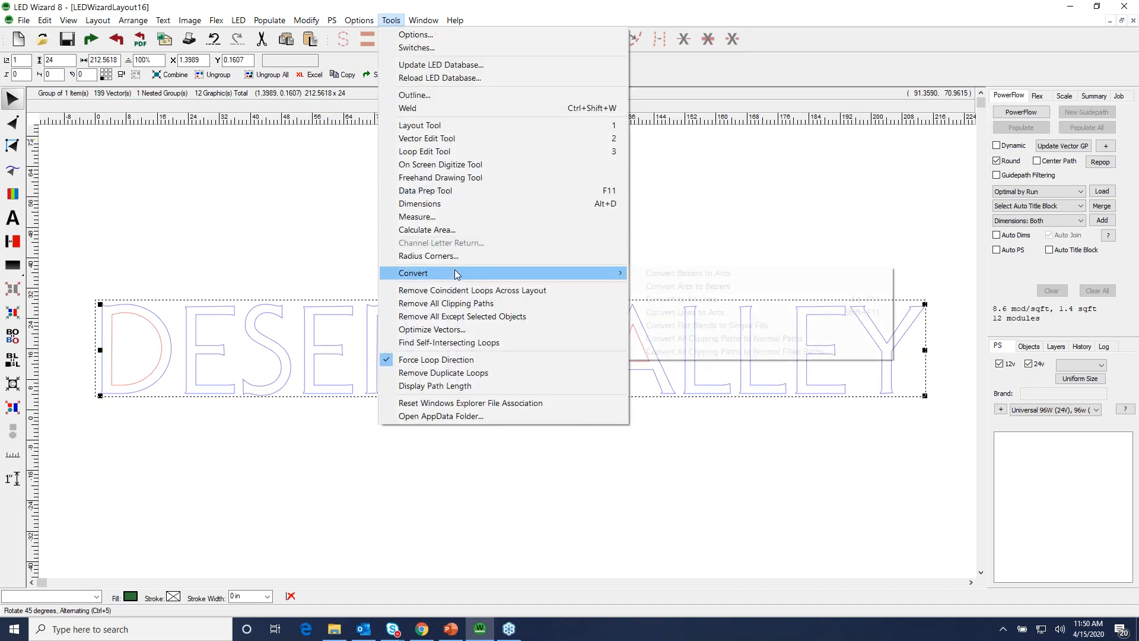
{"action": "mouse_move", "coordinate": [456, 273]}
{"action": "left_click", "coordinate": [731, 304]}
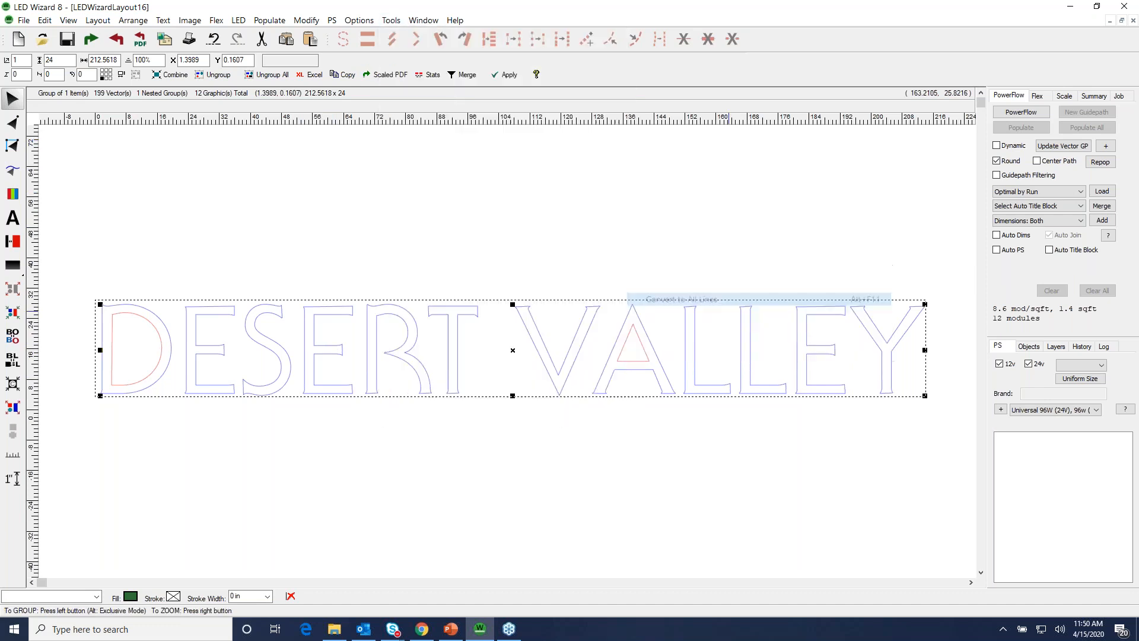
Open the first S for vector editing and examine the line nodes around its upper end.
{"action": "left_click_drag", "start_coordinate": [87, 282], "coordinate": [419, 418]}
{"action": "left_click", "coordinate": [18, 125]}
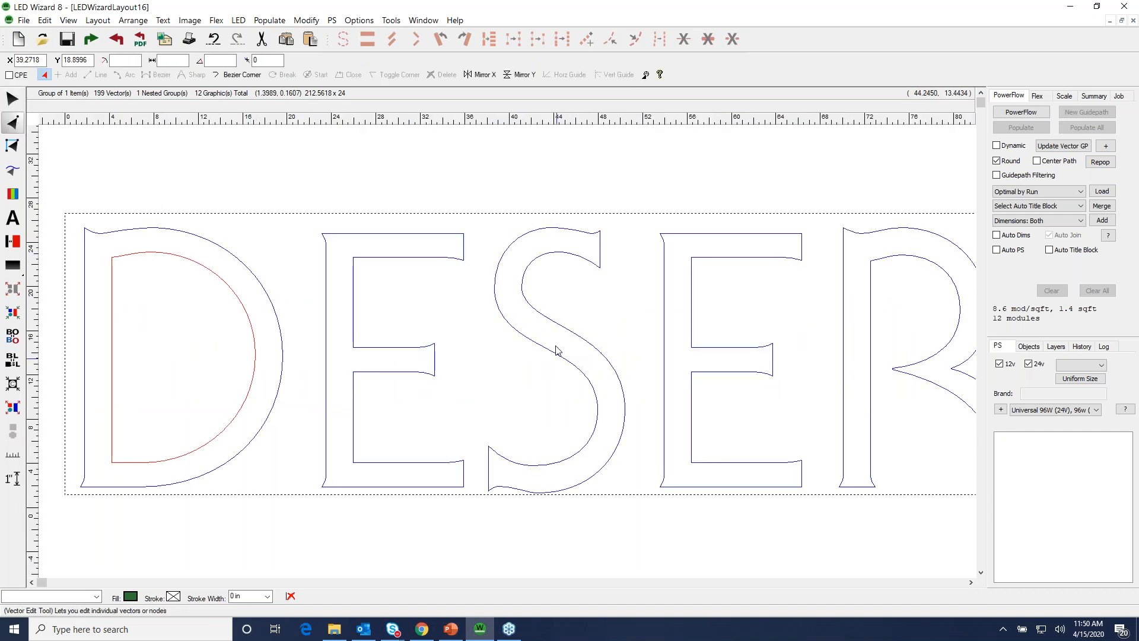
{"action": "left_click", "coordinate": [556, 351]}
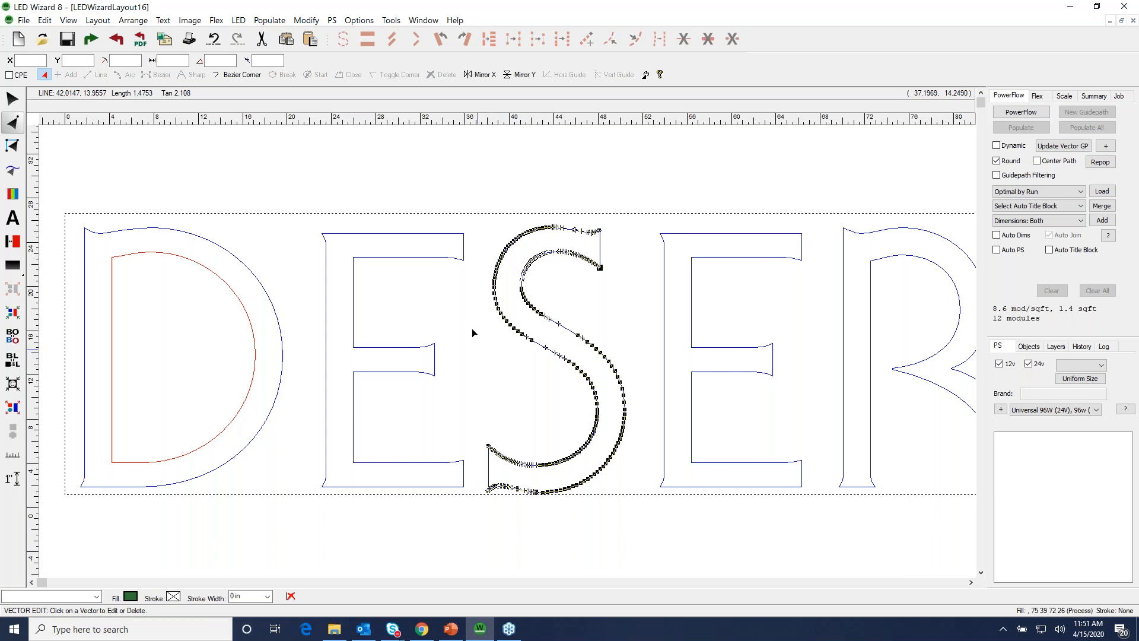
{"action": "key", "text": "z"}
{"action": "left_click_drag", "start_coordinate": [476, 325], "coordinate": [679, 202]}
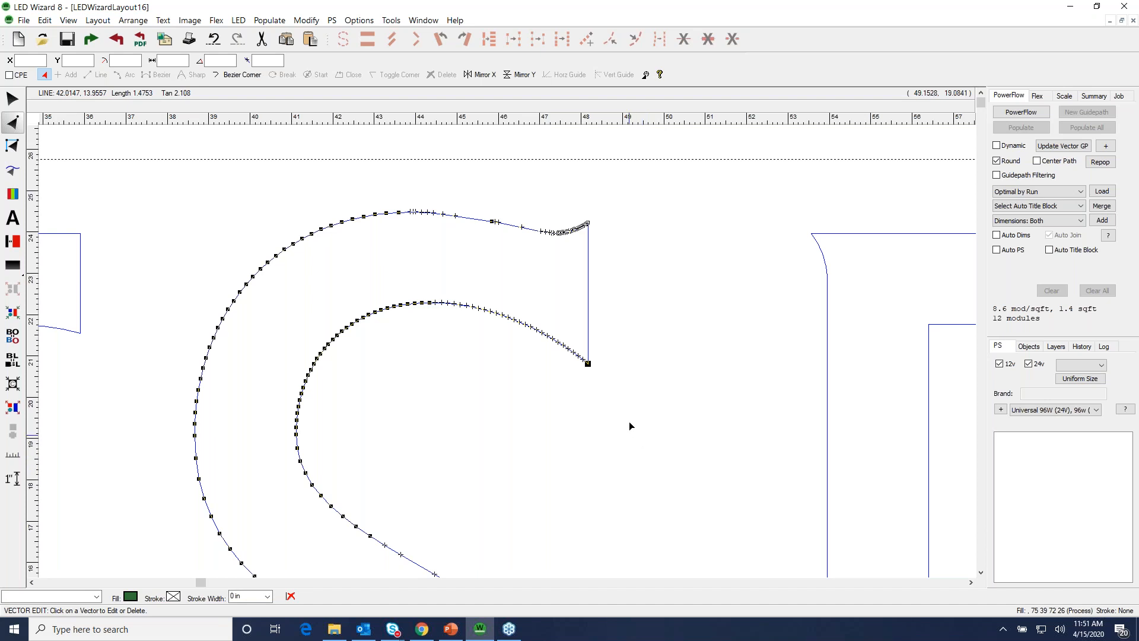
Try pulling a single node on the inner upper curve of the S out of line and undo the move.
{"action": "key", "text": "z"}
{"action": "left_click_drag", "start_coordinate": [617, 415], "coordinate": [226, 279]}
{"action": "left_click", "coordinate": [553, 247]}
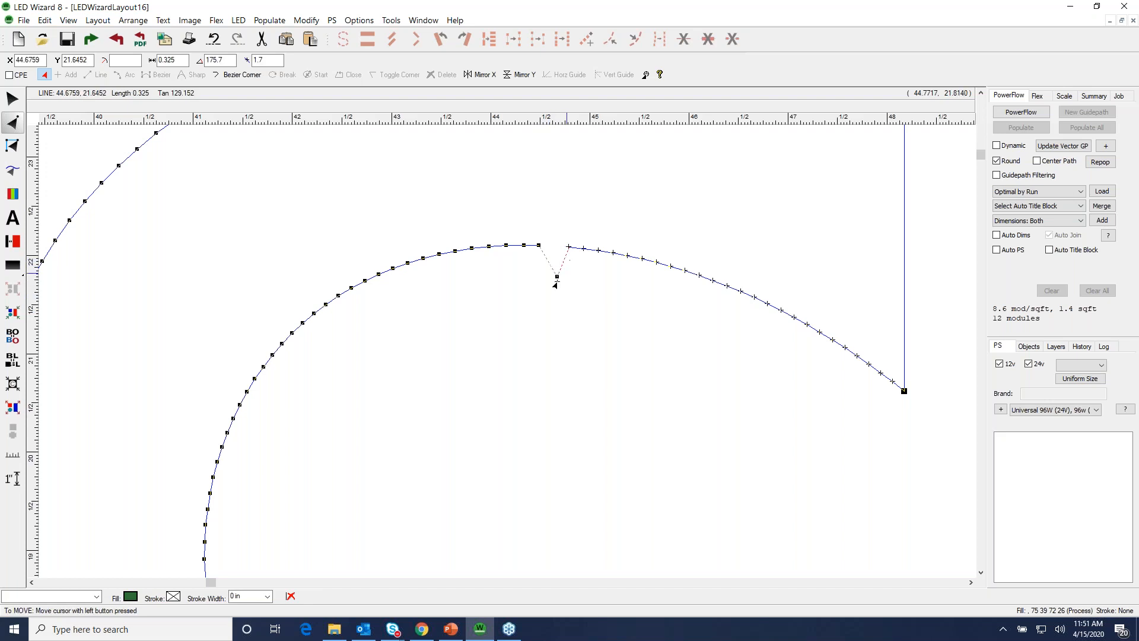
{"action": "key", "text": "ctrl+z"}
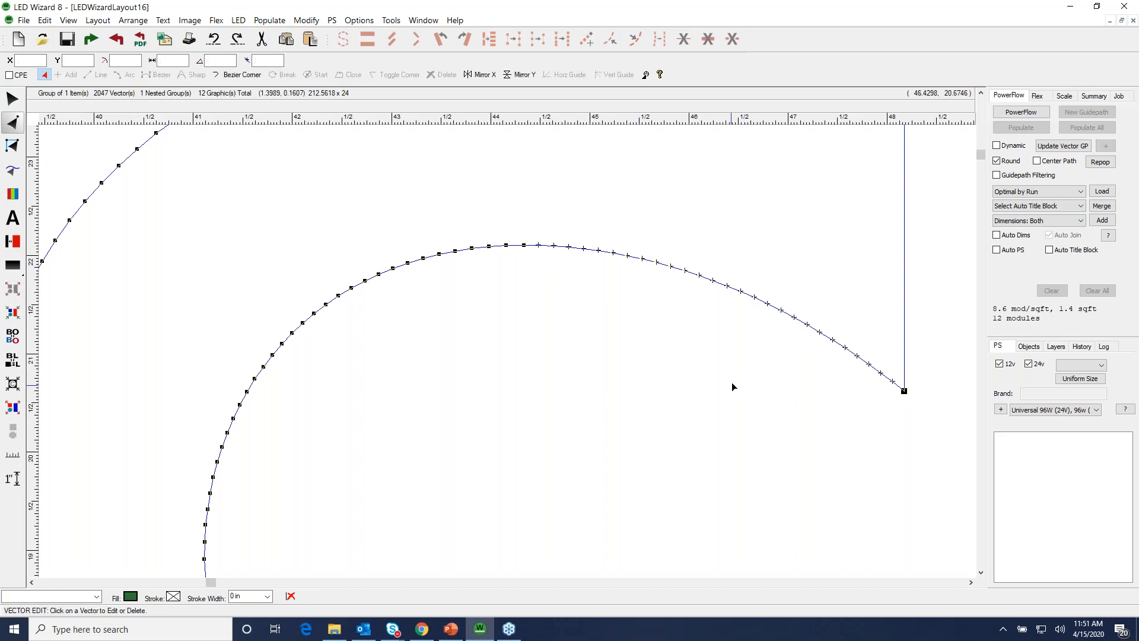
Replace the short line segments along the upper inner curve of the S with longer arcs, starting from its pointed end.
{"action": "left_click", "coordinate": [903, 392]}
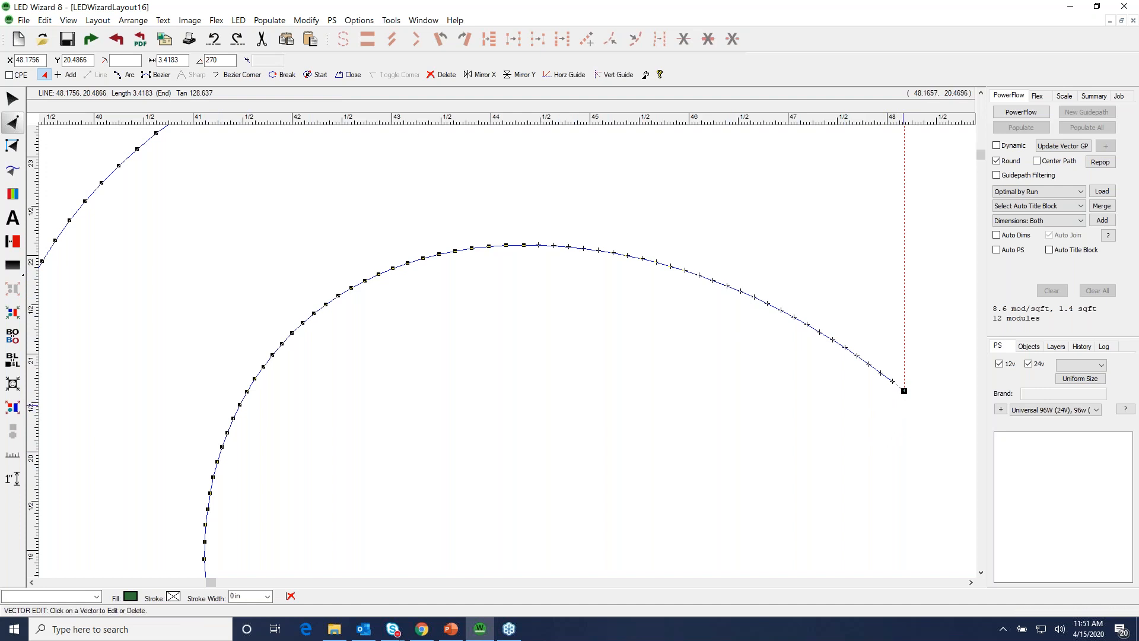
{"action": "left_click", "coordinate": [20, 126]}
{"action": "left_click", "coordinate": [726, 288]}
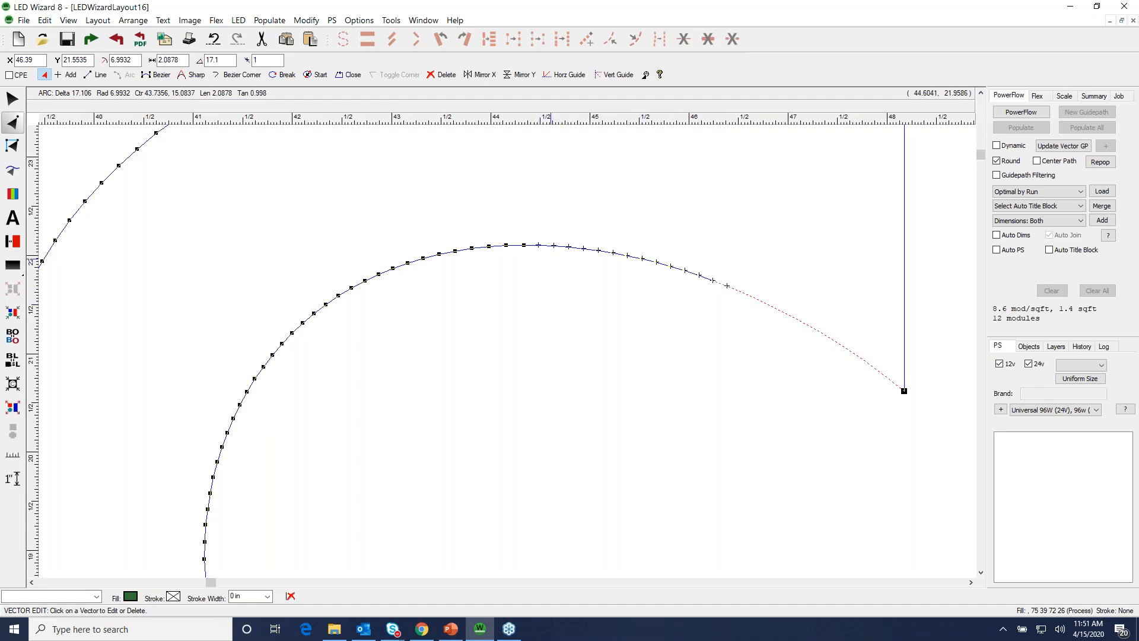
{"action": "left_click", "coordinate": [552, 245]}
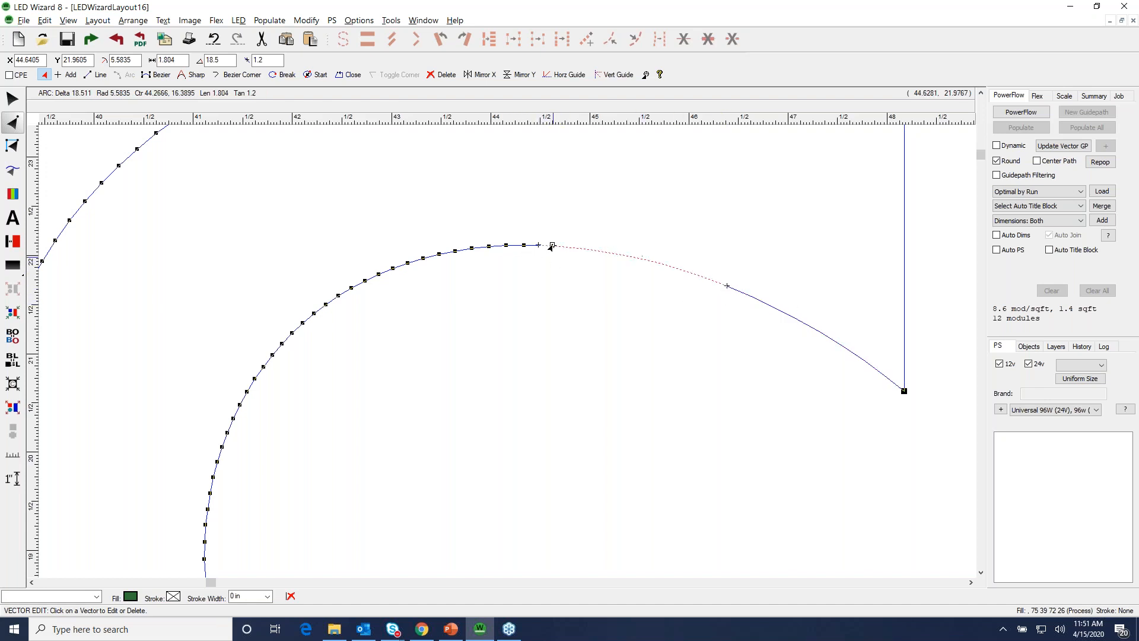
{"action": "left_click", "coordinate": [423, 259]}
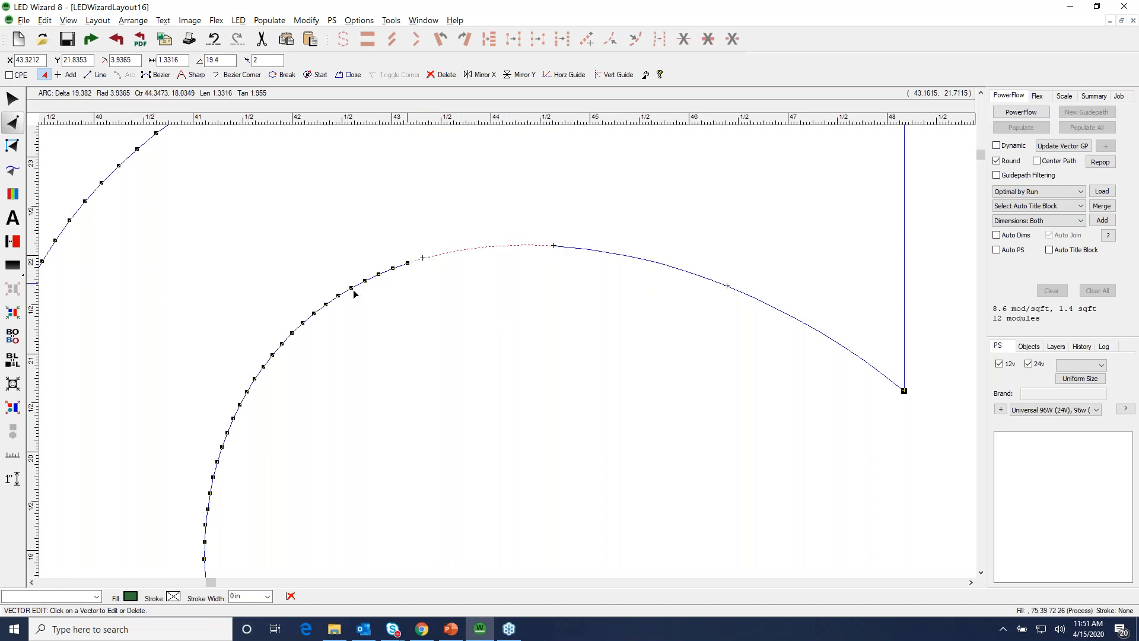
{"action": "left_click", "coordinate": [315, 313]}
{"action": "left_click", "coordinate": [247, 391]}
{"action": "left_click", "coordinate": [202, 524]}
Continue down the inner curve of the S, replacing its short line segments with two arcs up to the diagonal.
{"action": "right_click", "coordinate": [306, 506]}
{"action": "left_click_drag", "start_coordinate": [251, 386], "coordinate": [489, 619]}
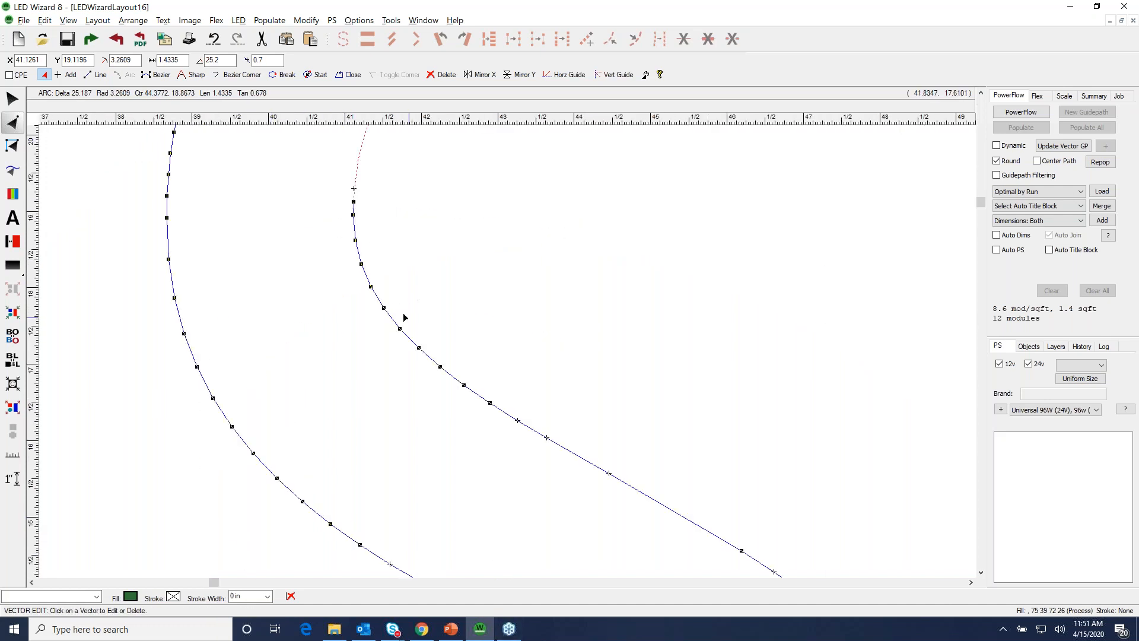
{"action": "left_click", "coordinate": [399, 329]}
{"action": "left_click", "coordinate": [545, 437]}
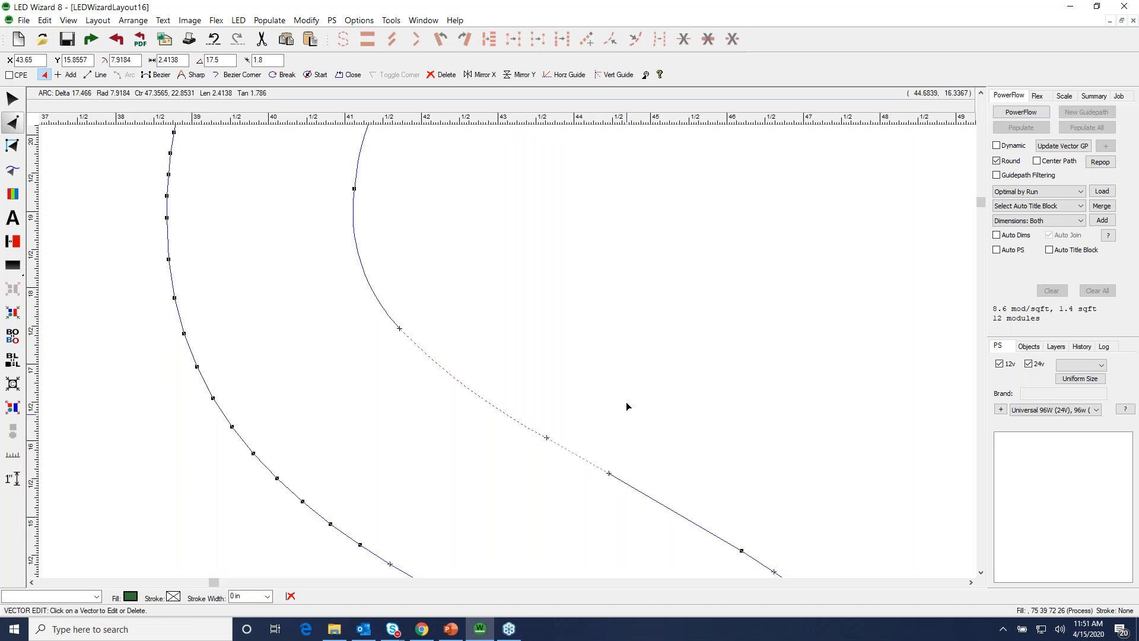
Try replacing the wavy edge beside the S's upper serif tip with a single arc and undo it.
{"action": "left_click", "coordinate": [624, 400]}
{"action": "right_click", "coordinate": [624, 400]}
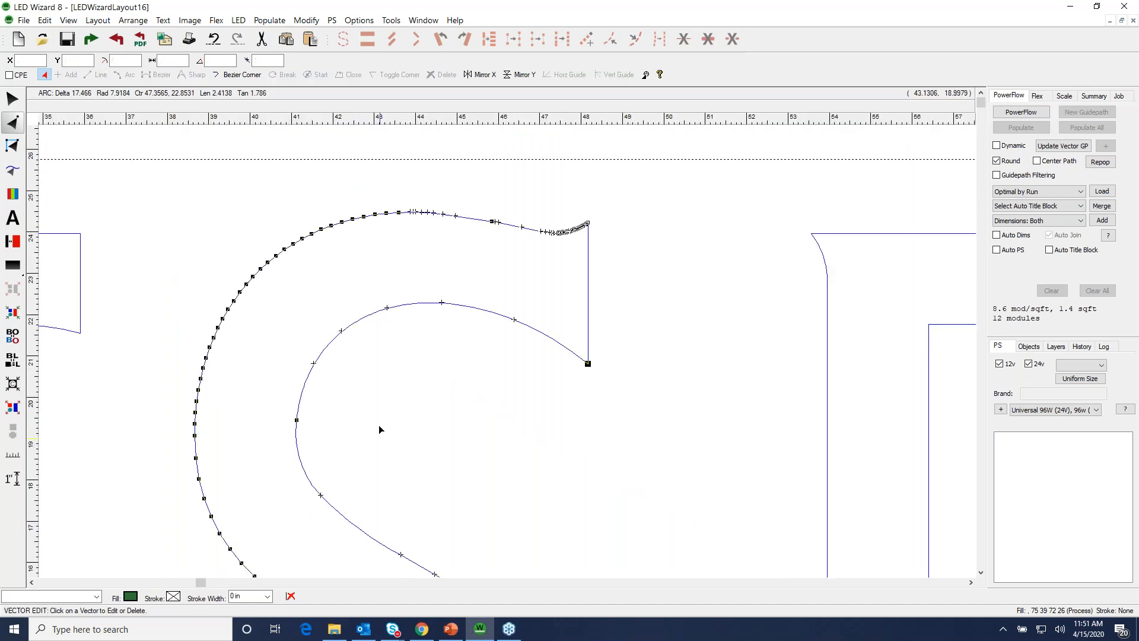
{"action": "left_click_drag", "start_coordinate": [290, 319], "coordinate": [629, 191]}
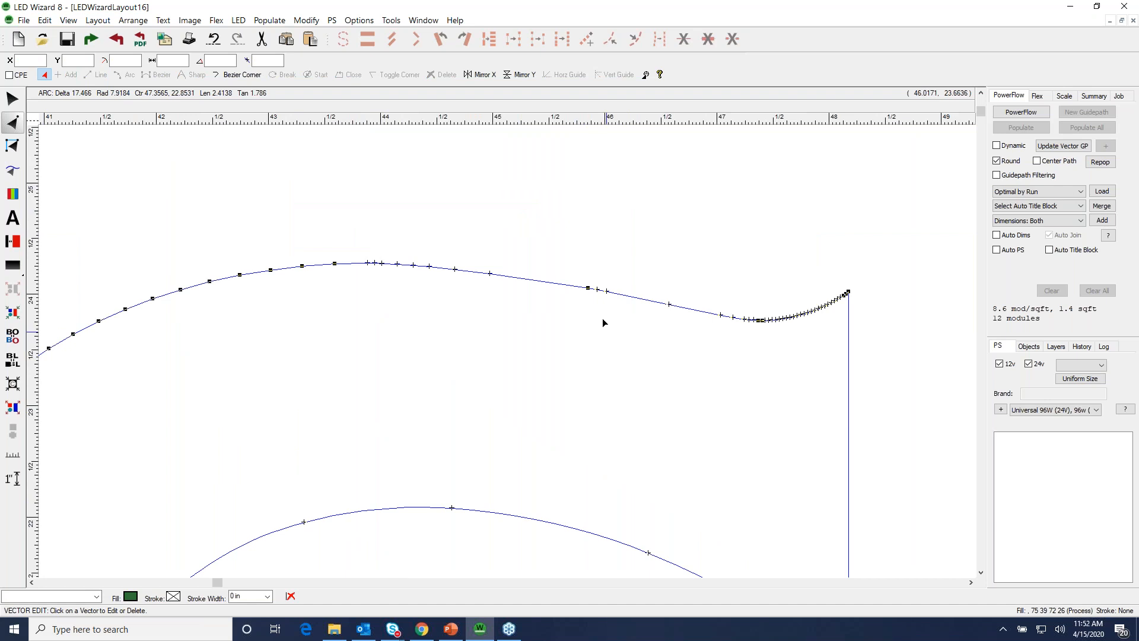
{"action": "left_click", "coordinate": [848, 293]}
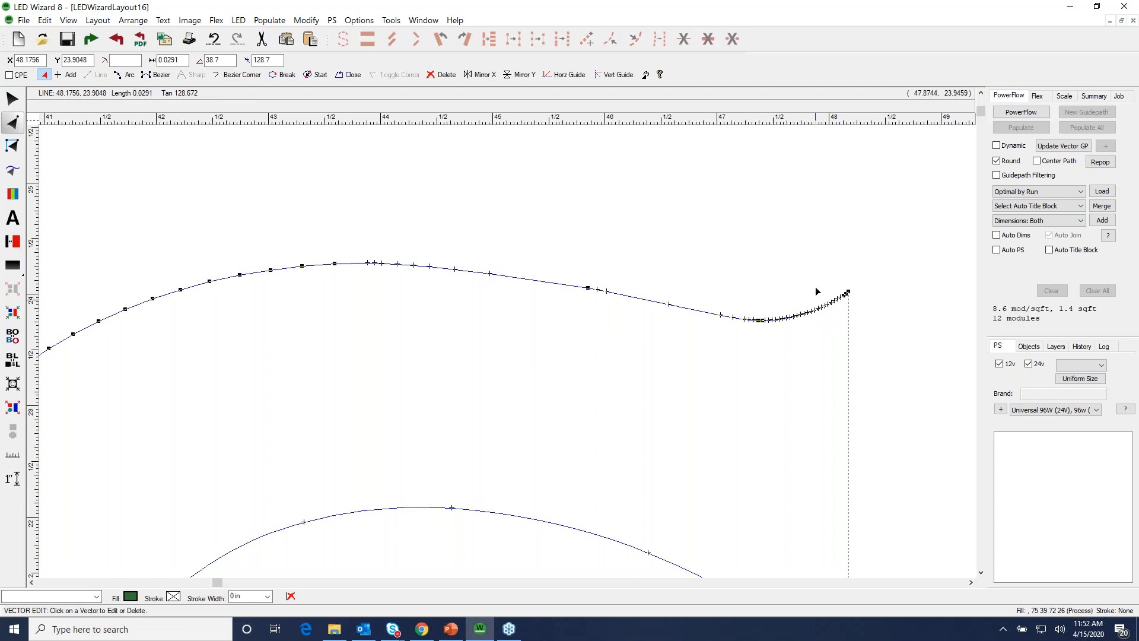
{"action": "left_click", "coordinate": [587, 289]}
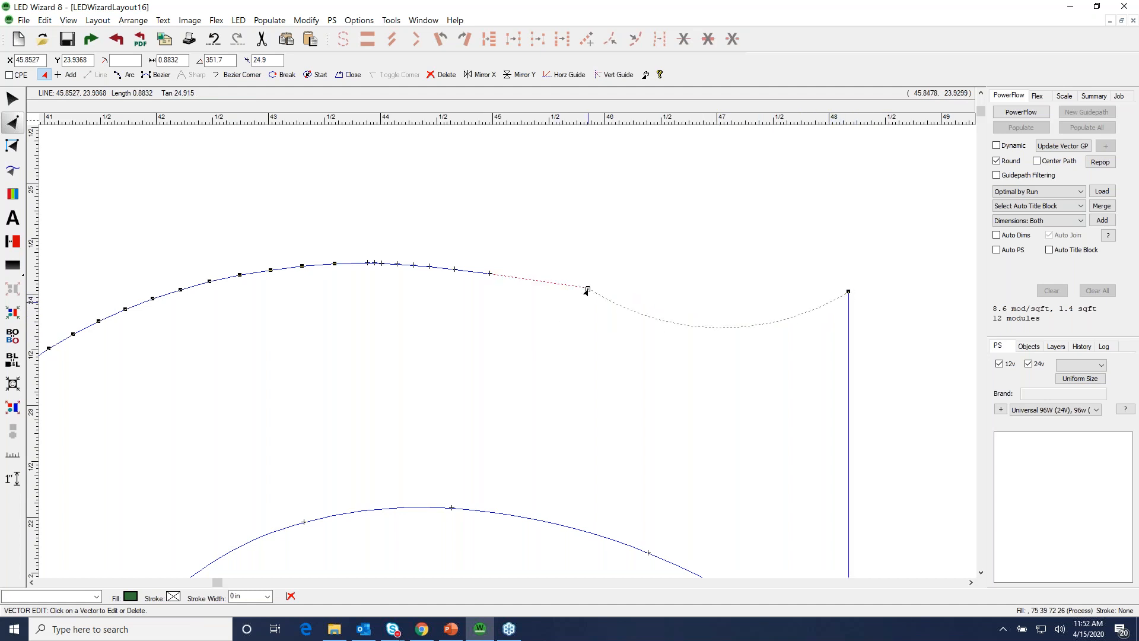
{"action": "key", "text": "ctrl+z"}
Replace the short segments along the S's top outer edge with successive shorter arcs, from the upper serif tip to the crest.
{"action": "left_click", "coordinate": [847, 295]}
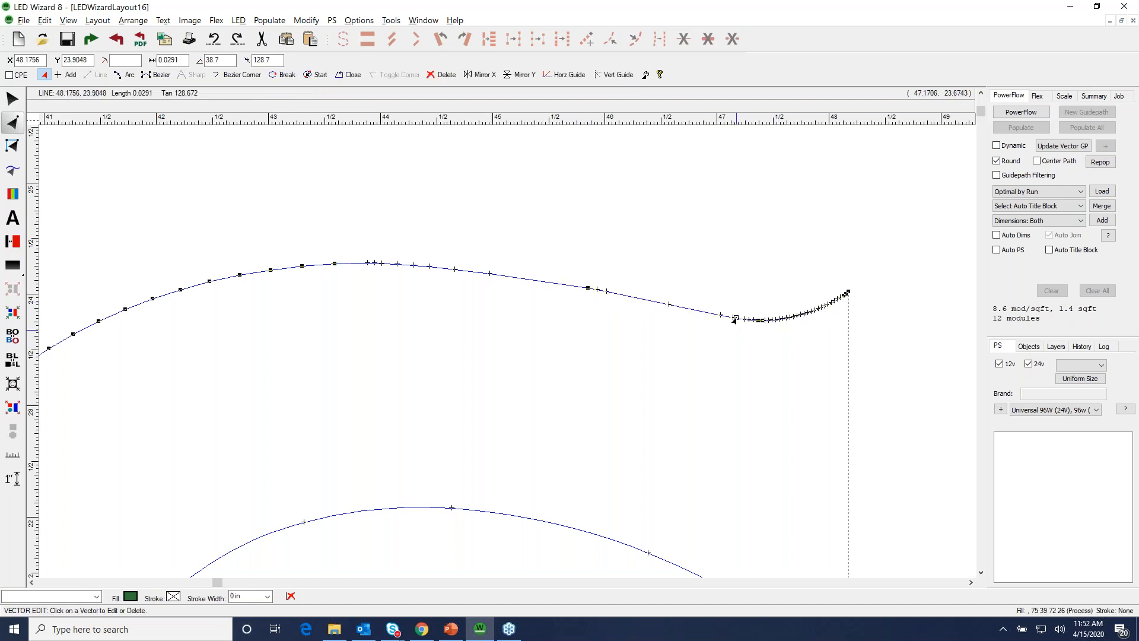
{"action": "left_click", "coordinate": [787, 319], "text": "shift"}
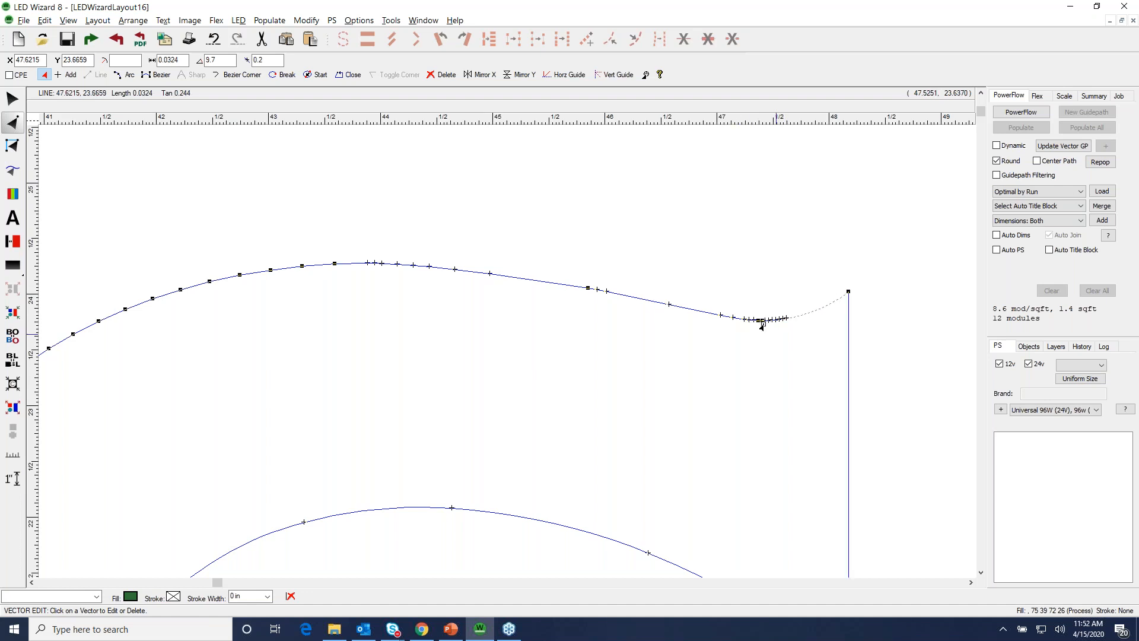
{"action": "left_click", "coordinate": [721, 315], "text": "shift"}
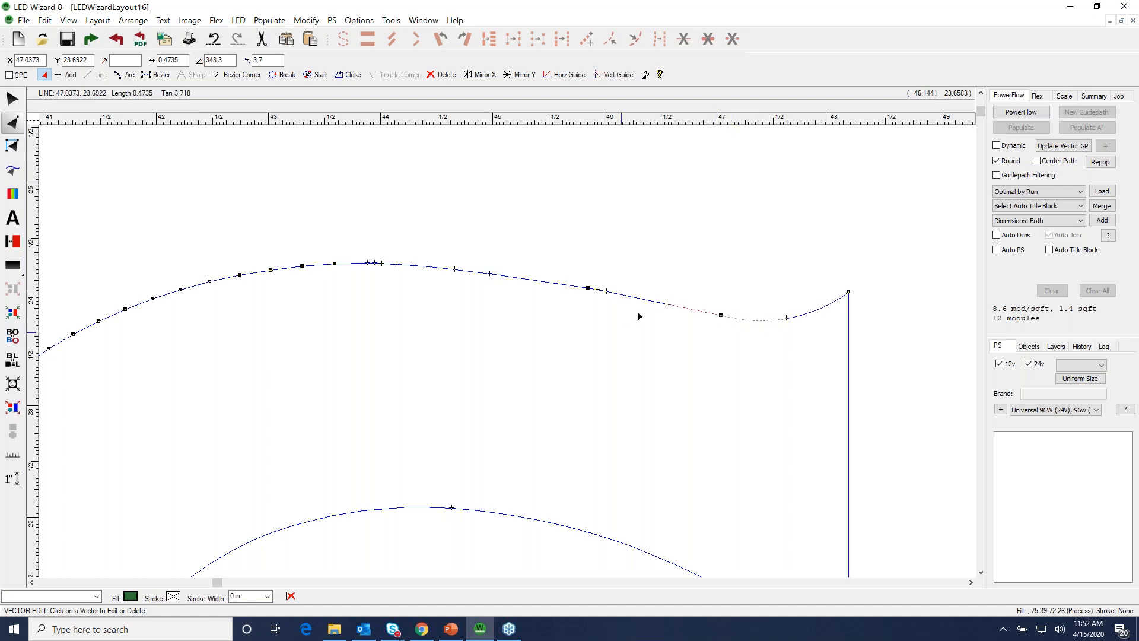
{"action": "left_click", "coordinate": [490, 274], "text": "shift"}
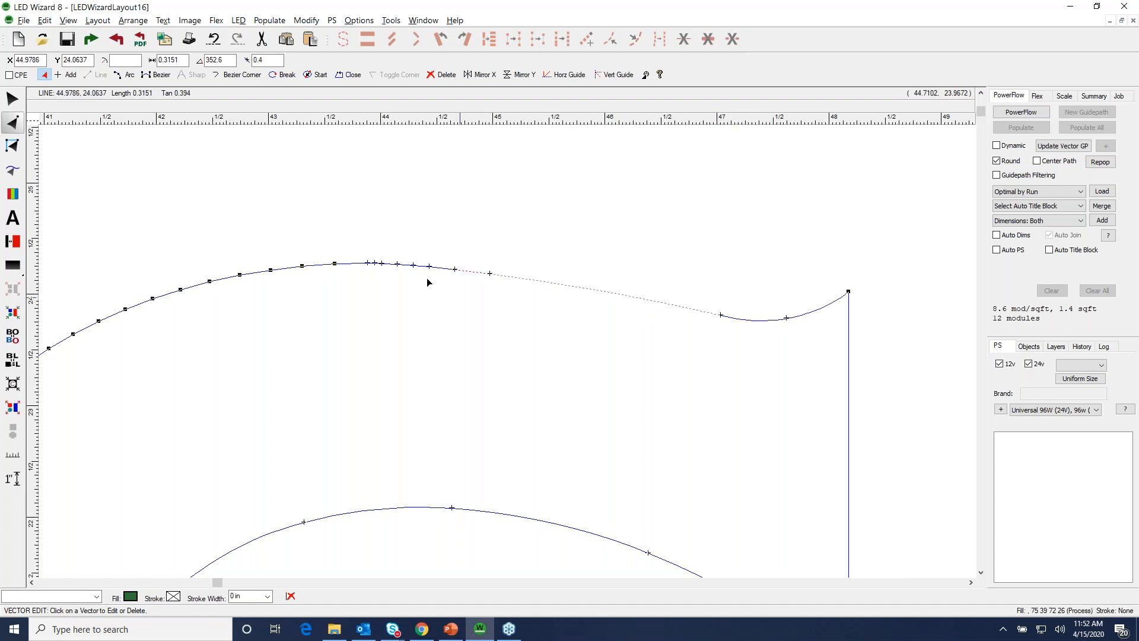
{"action": "left_click", "coordinate": [312, 279], "text": "shift"}
Shift the node joining the crest arc to the serif arc on the S's top edge slightly to smooth the transition.
{"action": "left_click_drag", "start_coordinate": [373, 333], "coordinate": [515, 303]}
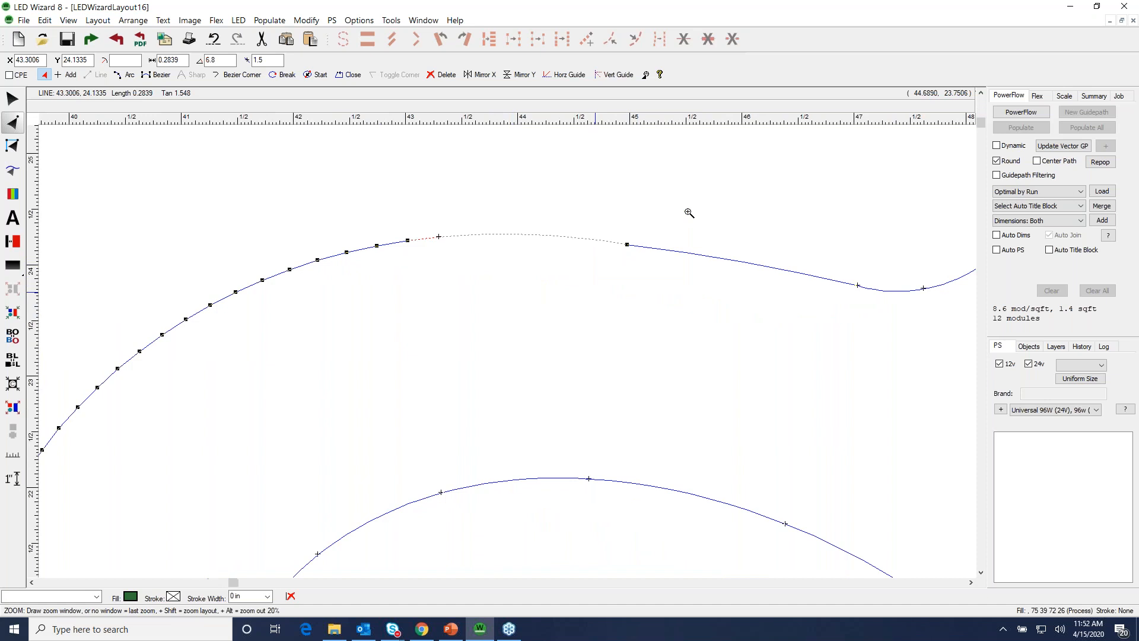
{"action": "scroll", "coordinate": [630, 264], "scroll_direction": "up", "scroll_amount": 5}
{"action": "left_click_drag", "start_coordinate": [409, 348], "coordinate": [421, 340]}
{"action": "left_click", "coordinate": [444, 371]}
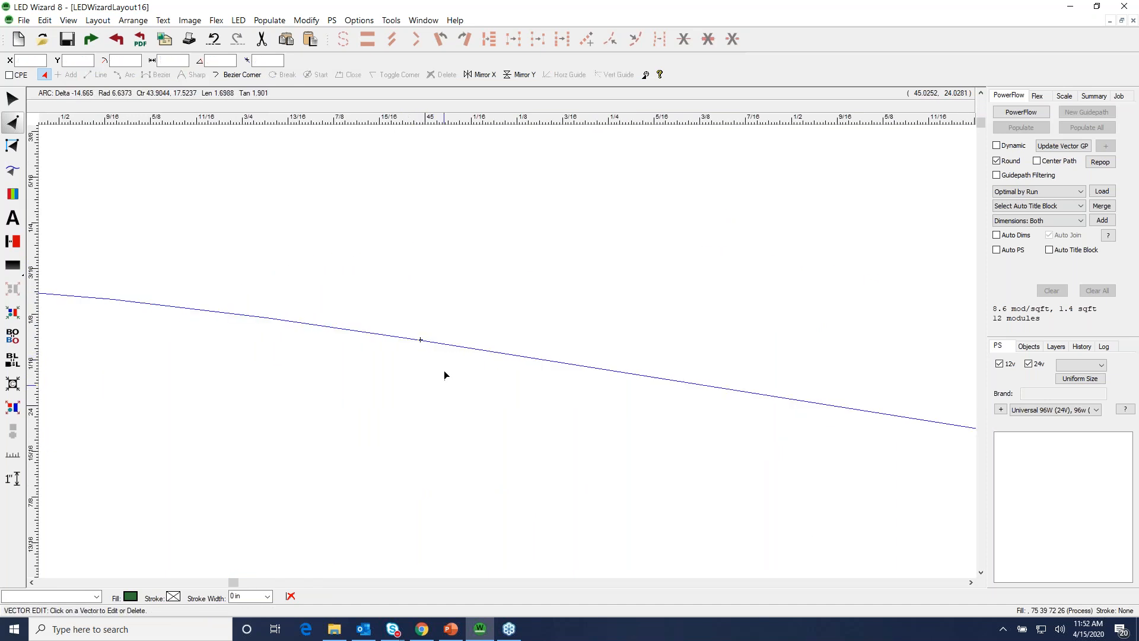
{"action": "scroll", "coordinate": [442, 361], "scroll_direction": "down", "scroll_amount": 5}
Replace the short segments down the S's upper outer curve with arcs and nudge the leftmost node of the inner curve outward.
{"action": "left_click", "coordinate": [444, 240]}
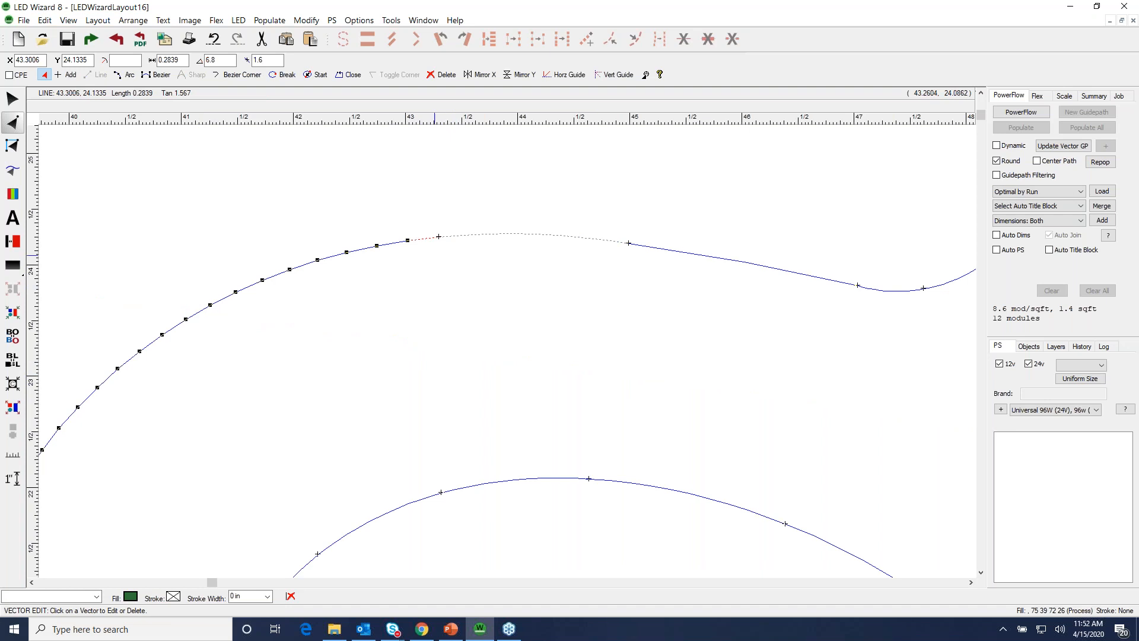
{"action": "left_click", "coordinate": [208, 307]}
{"action": "left_click", "coordinate": [75, 416]}
{"action": "scroll", "coordinate": [277, 400], "scroll_direction": "down", "scroll_amount": 3}
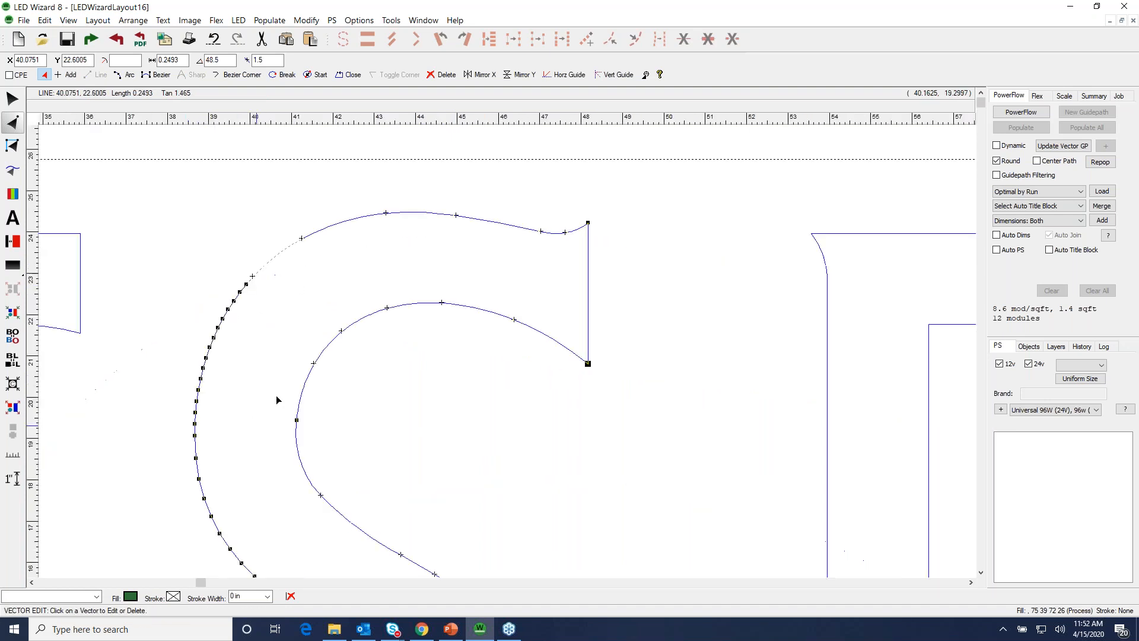
{"action": "left_click", "coordinate": [217, 339]}
{"action": "left_click", "coordinate": [197, 414]}
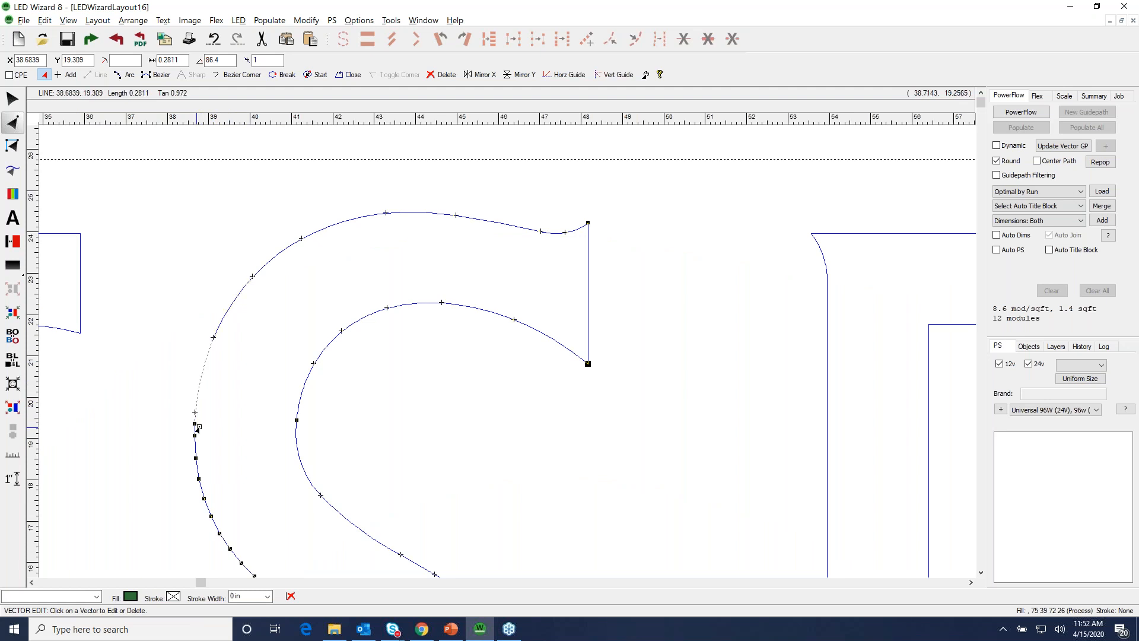
{"action": "left_click", "coordinate": [202, 498]}
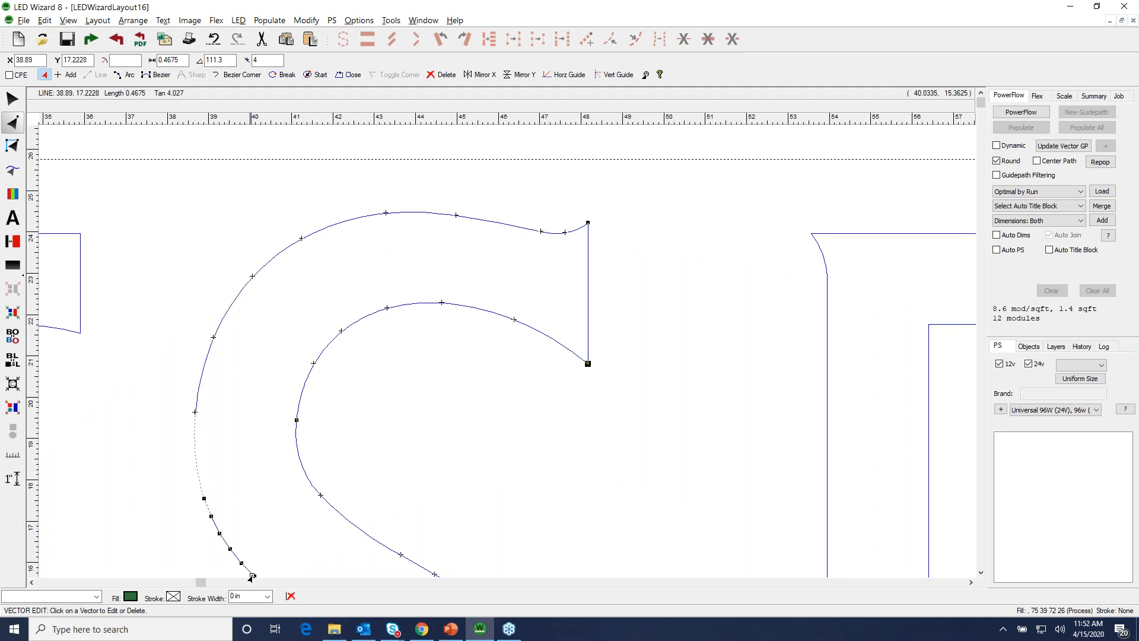
{"action": "left_click", "coordinate": [252, 576]}
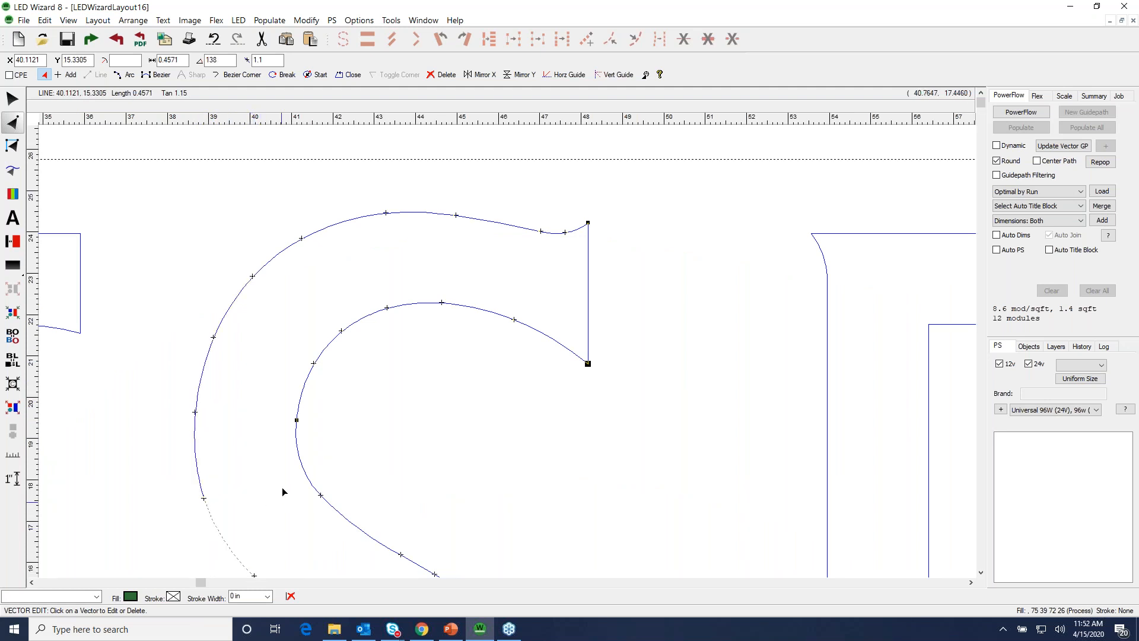
{"action": "left_click_drag", "start_coordinate": [295, 420], "coordinate": [295, 421]}
{"action": "left_click", "coordinate": [305, 422]}
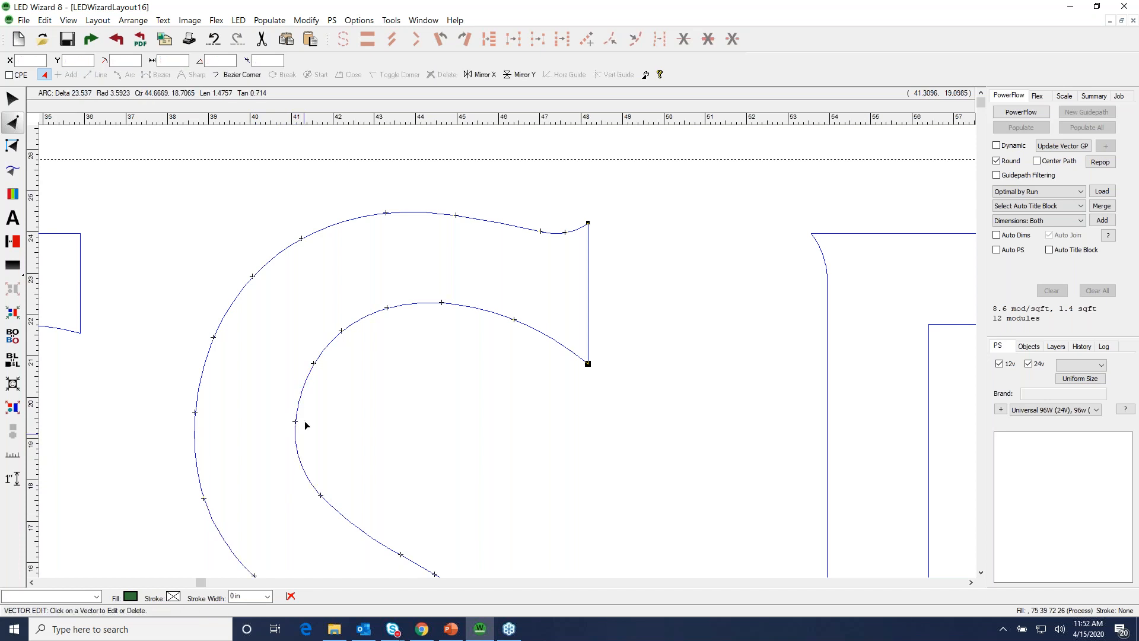
Continue along the S's diagonal, converting its curved ends to arcs and its middle to one straight line, into the lower bowl.
{"action": "key", "text": "z"}
{"action": "key", "text": "p"}
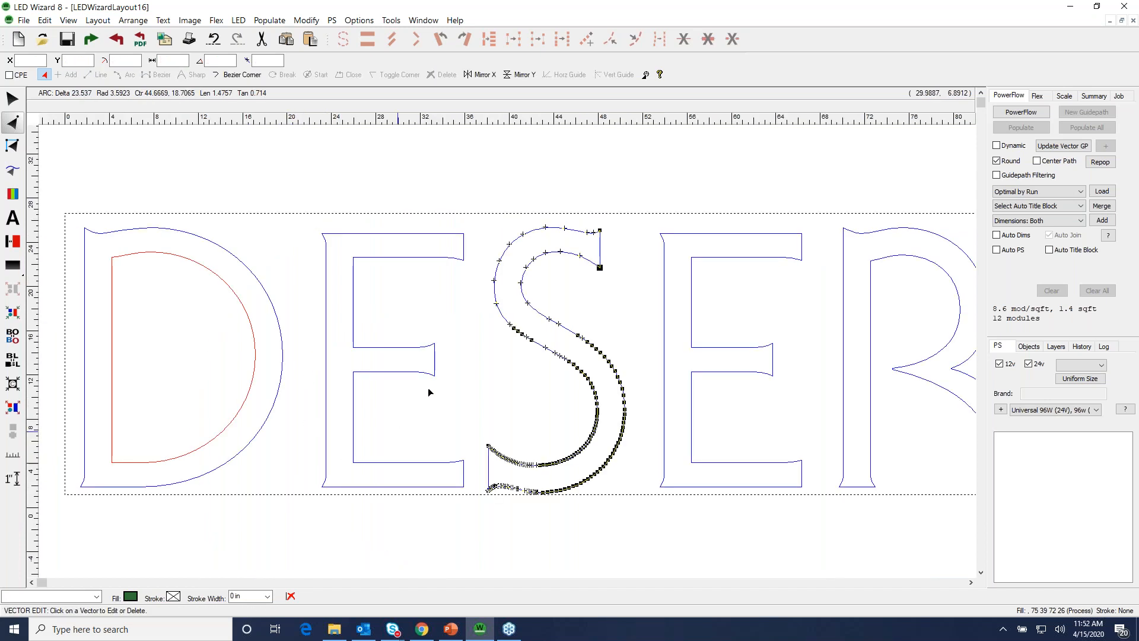
{"action": "key", "text": "z"}
{"action": "left_click_drag", "start_coordinate": [479, 275], "coordinate": [609, 402]}
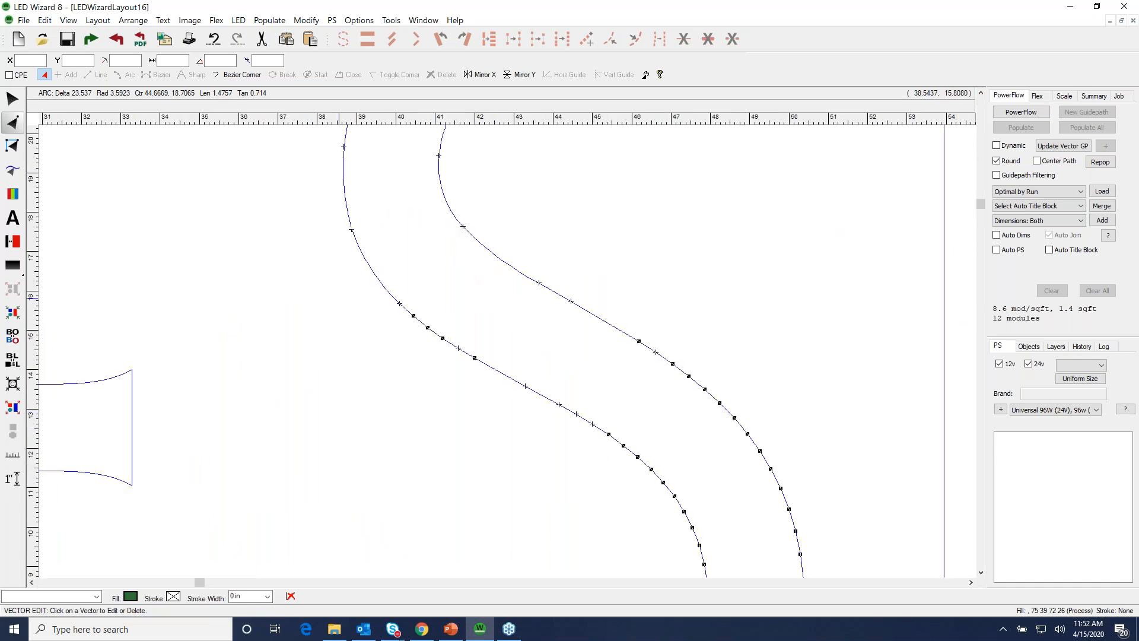
{"action": "left_click", "coordinate": [397, 302]}
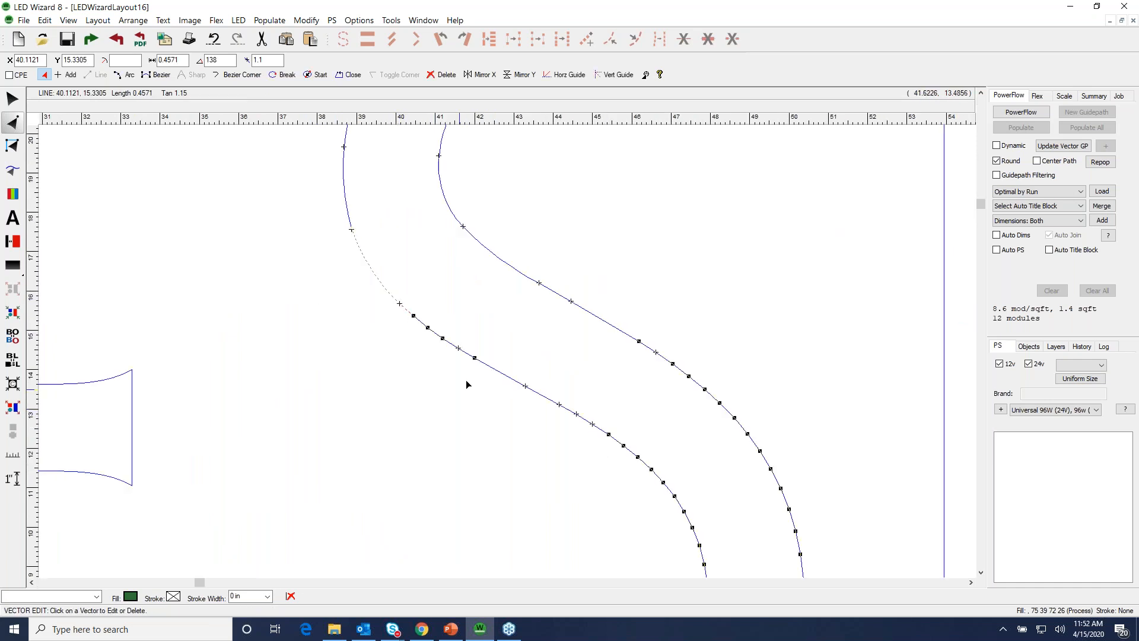
{"action": "left_click", "coordinate": [475, 358]}
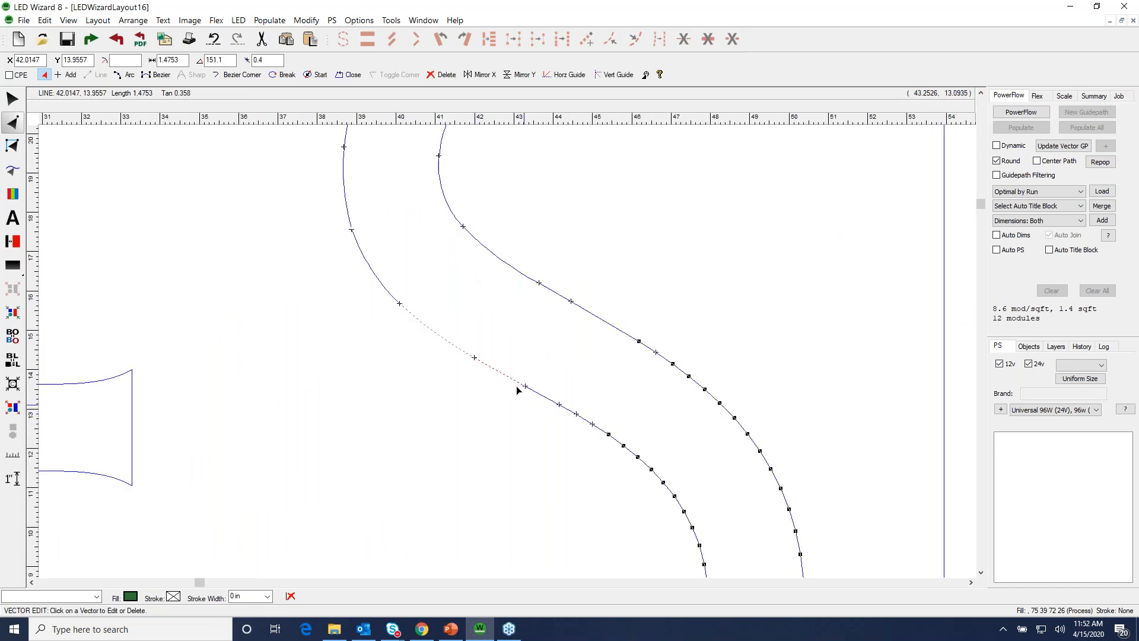
{"action": "left_click", "coordinate": [576, 413]}
{"action": "left_click", "coordinate": [661, 482]}
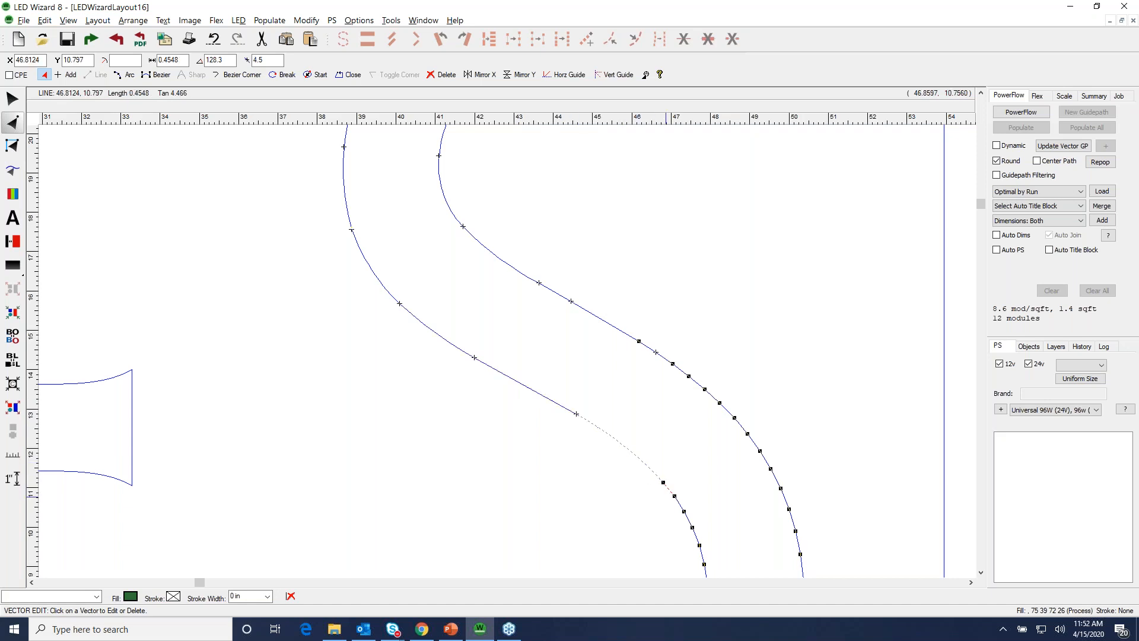
Replace the short segments around the inner curve of the S's lower bowl with arcs, ending at the lower serif tip.
{"action": "right_click", "coordinate": [719, 531]}
{"action": "left_click_drag", "start_coordinate": [414, 340], "coordinate": [643, 497]}
{"action": "left_click", "coordinate": [703, 309]}
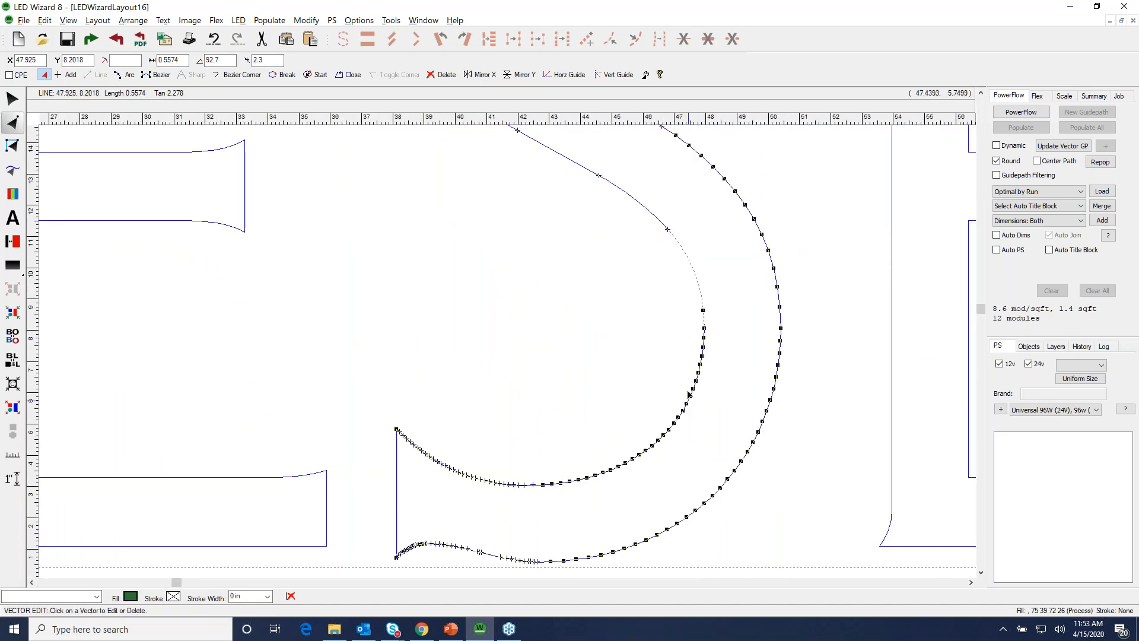
{"action": "left_click", "coordinate": [689, 395]}
{"action": "left_click", "coordinate": [644, 452]}
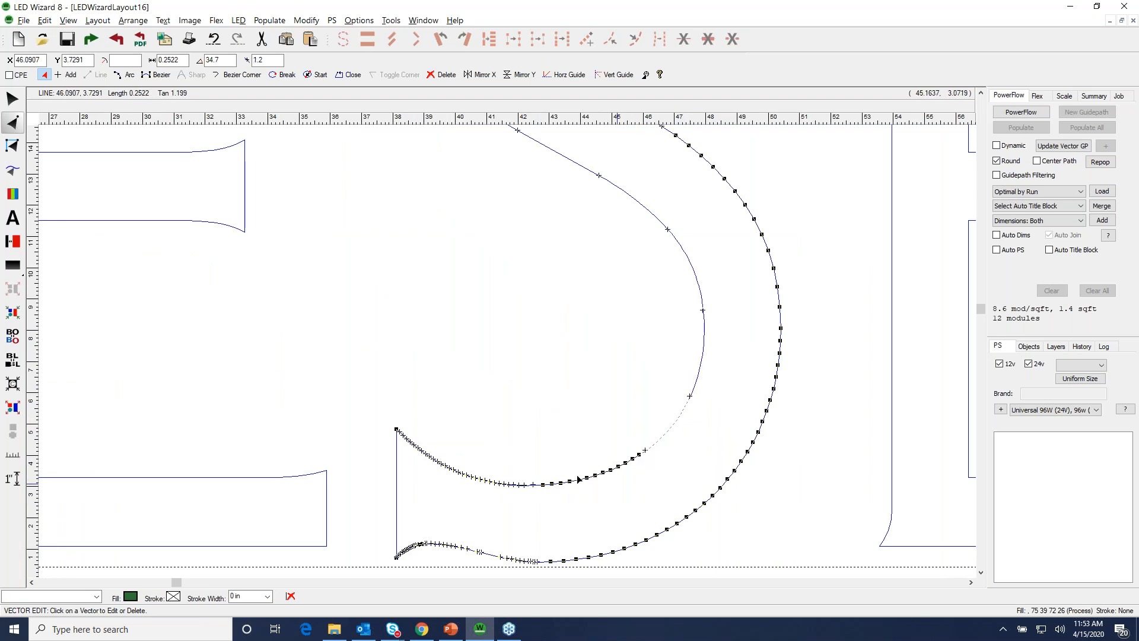
{"action": "left_click", "coordinate": [576, 482]}
{"action": "left_click", "coordinate": [500, 485]}
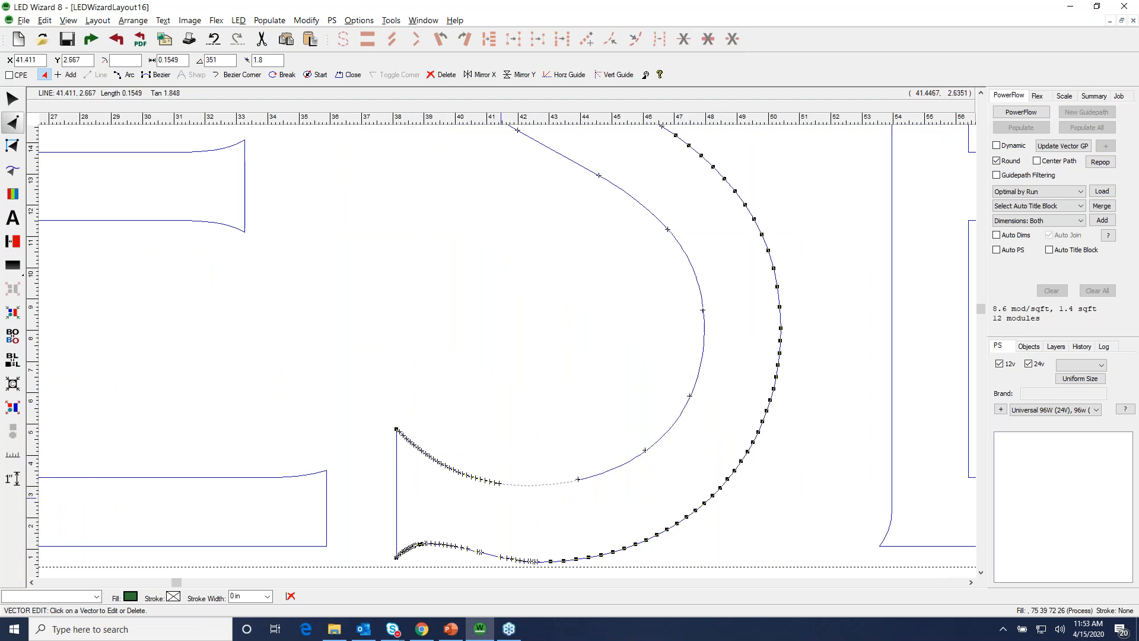
{"action": "left_click", "coordinate": [441, 466]}
{"action": "left_click", "coordinate": [396, 429]}
{"action": "left_click", "coordinate": [489, 425]}
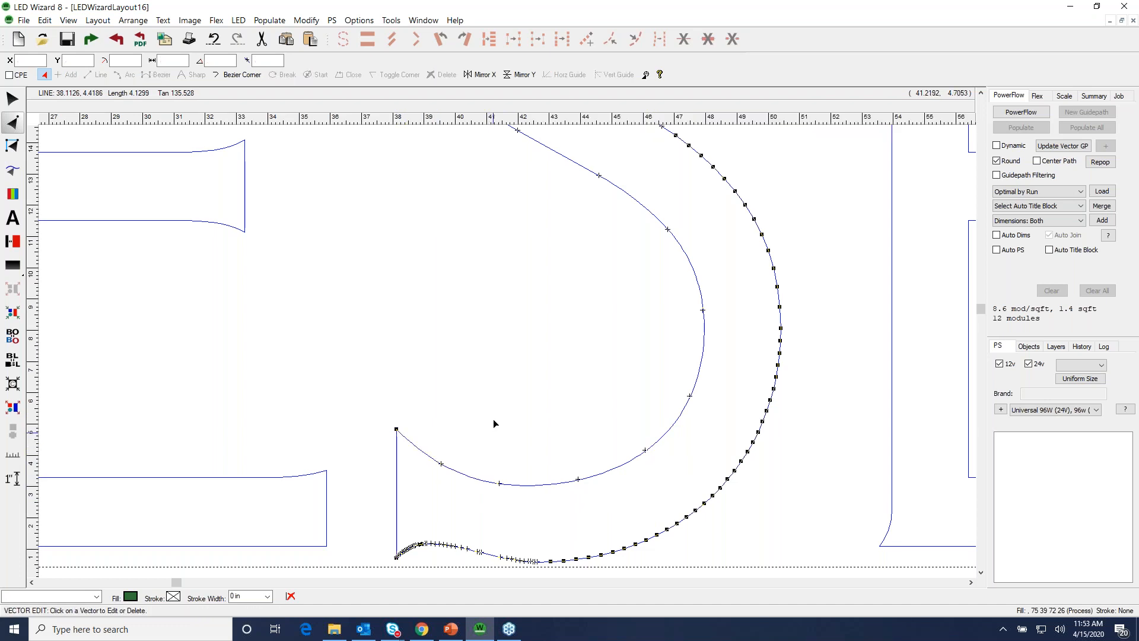
Ungroup the sign lettering with the Layout Tool and select only the first S.
{"action": "scroll", "coordinate": [494, 425], "scroll_direction": "down", "scroll_amount": 3}
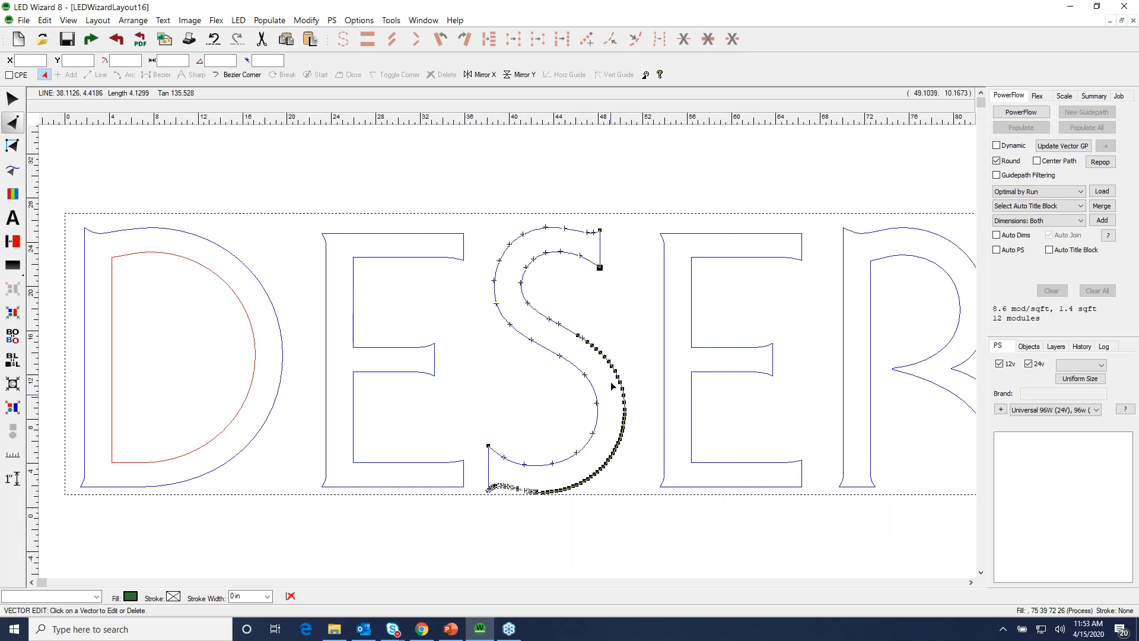
{"action": "left_click", "coordinate": [13, 99]}
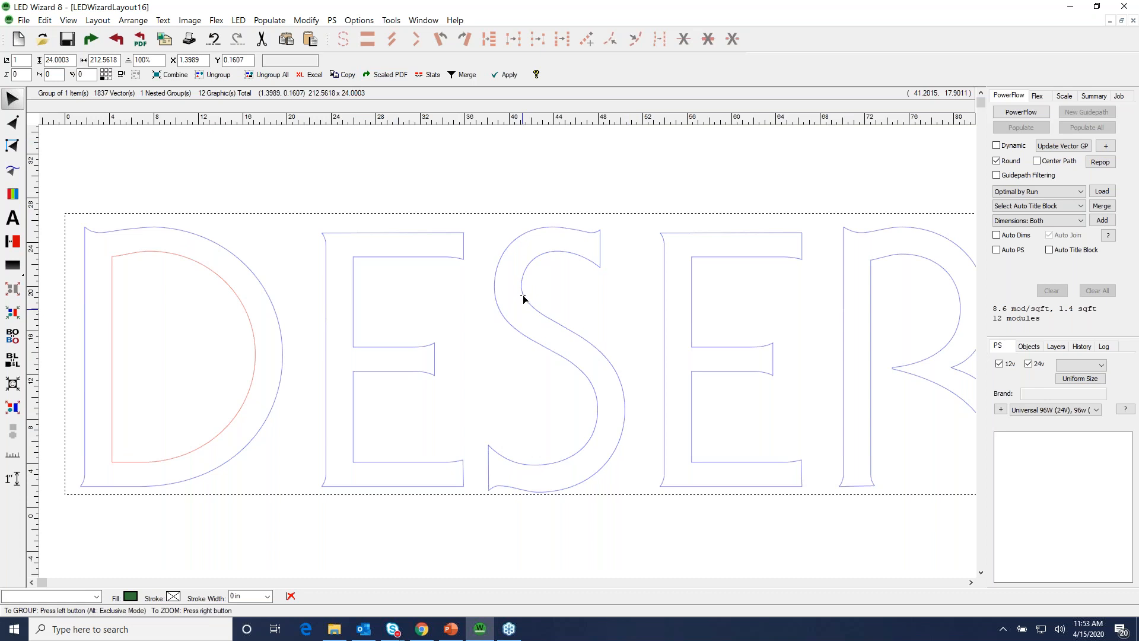
{"action": "key", "text": "ctrl+u"}
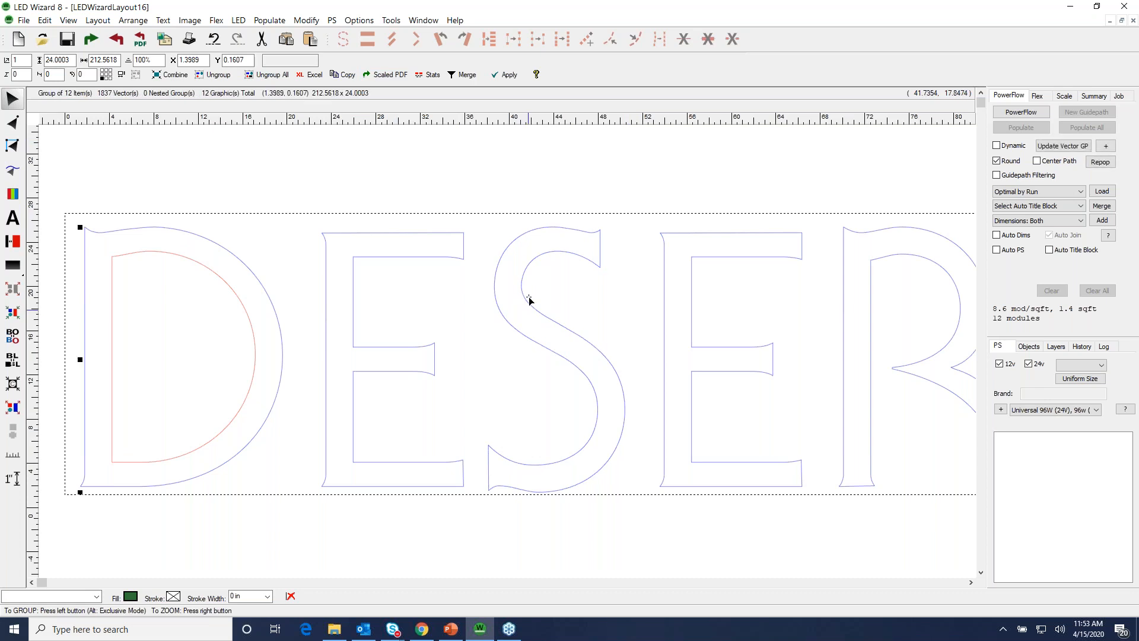
{"action": "key", "text": "Escape"}
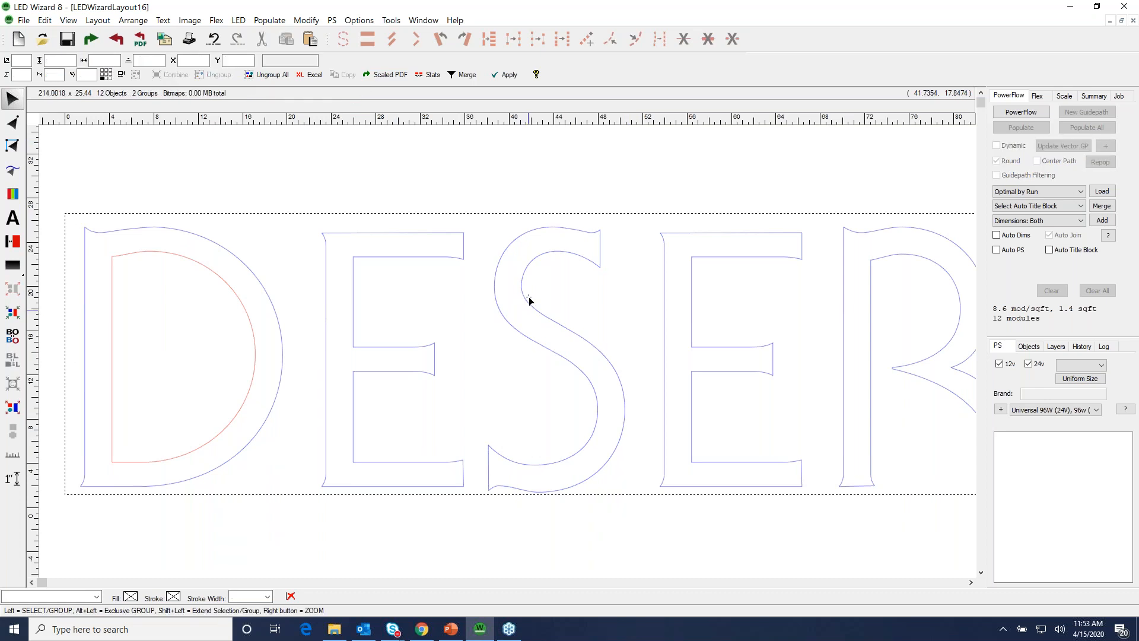
{"action": "left_click", "coordinate": [543, 303]}
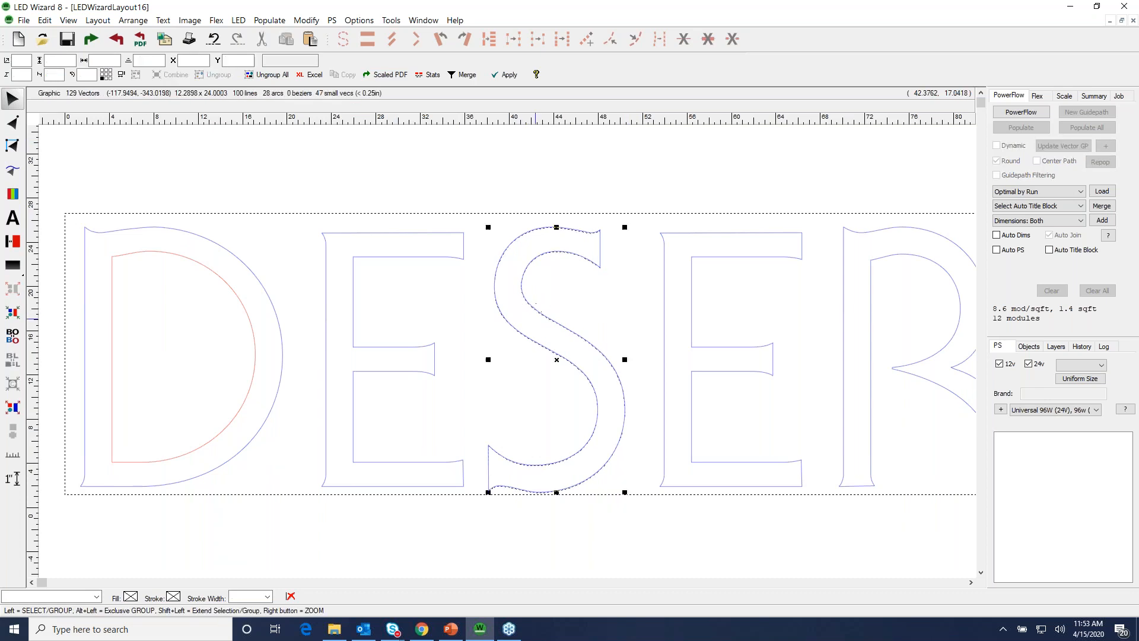
Optimize the vectors of the first S with Close Loops and Reorder Loops enabled, displaying the original nodes before accepting.
{"action": "left_click", "coordinate": [13, 123]}
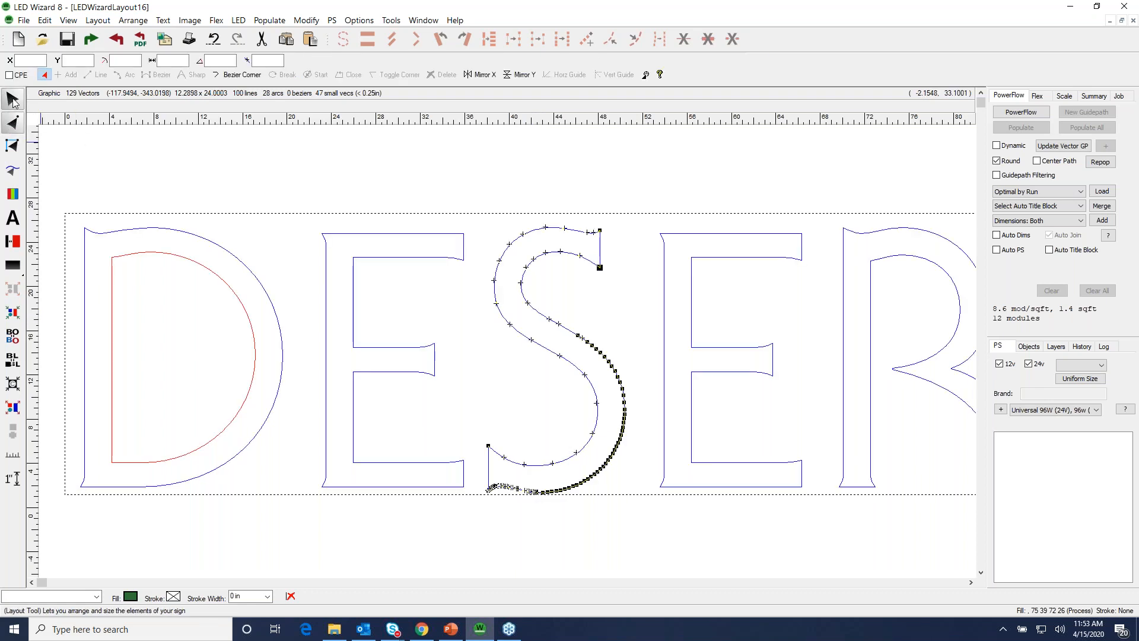
{"action": "left_click", "coordinate": [12, 98]}
{"action": "left_click", "coordinate": [391, 21]}
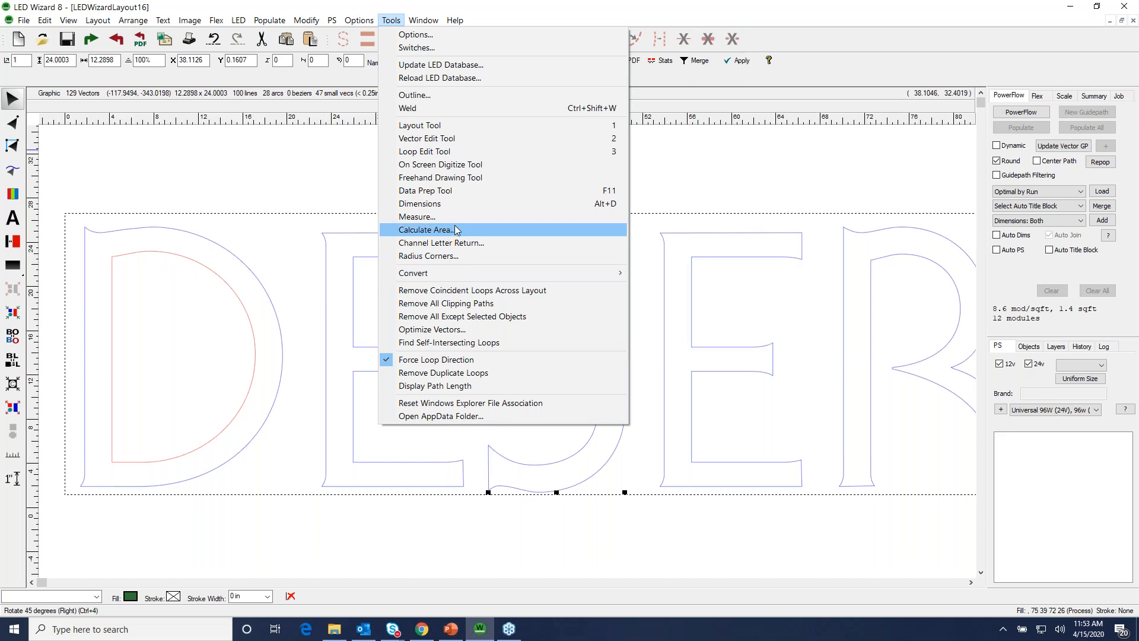
{"action": "left_click", "coordinate": [473, 331]}
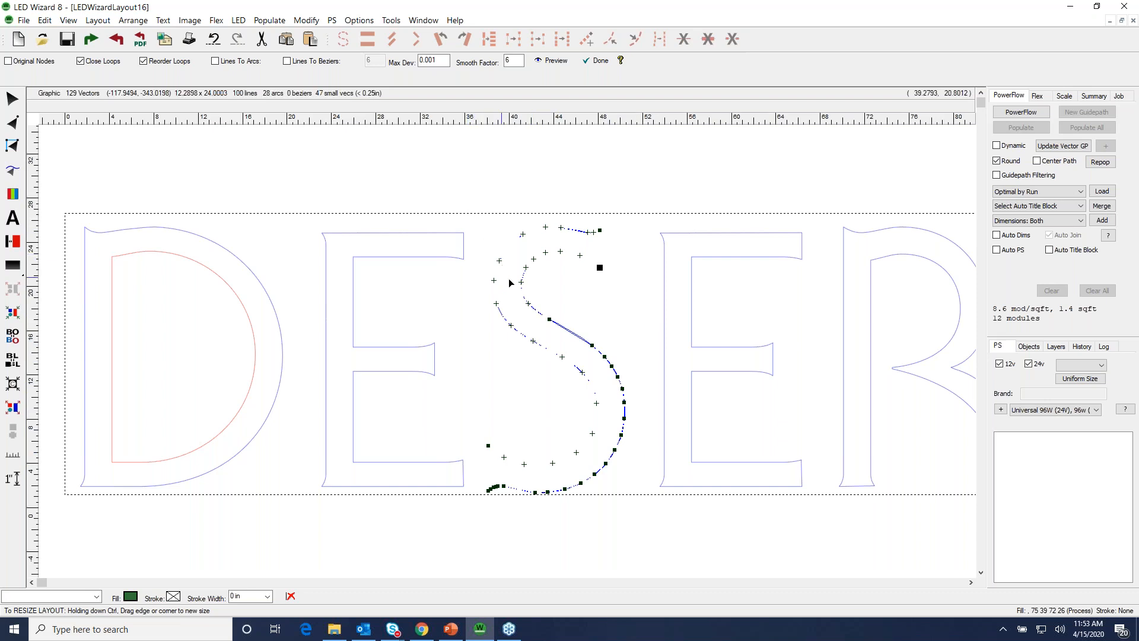
{"action": "left_click", "coordinate": [8, 61]}
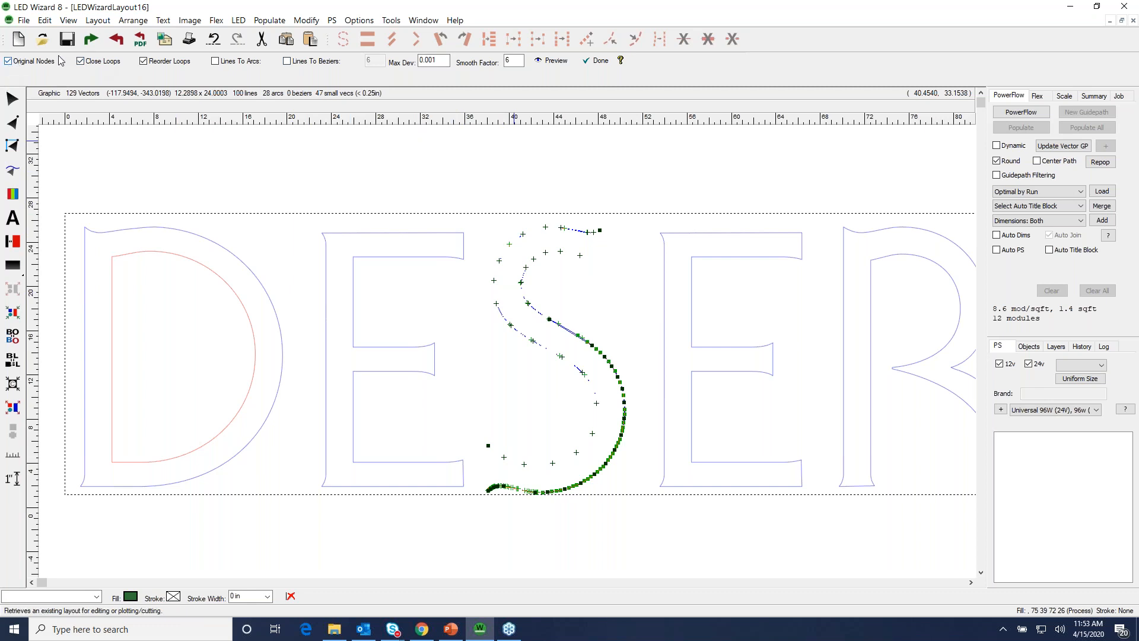
{"action": "left_click", "coordinate": [591, 60]}
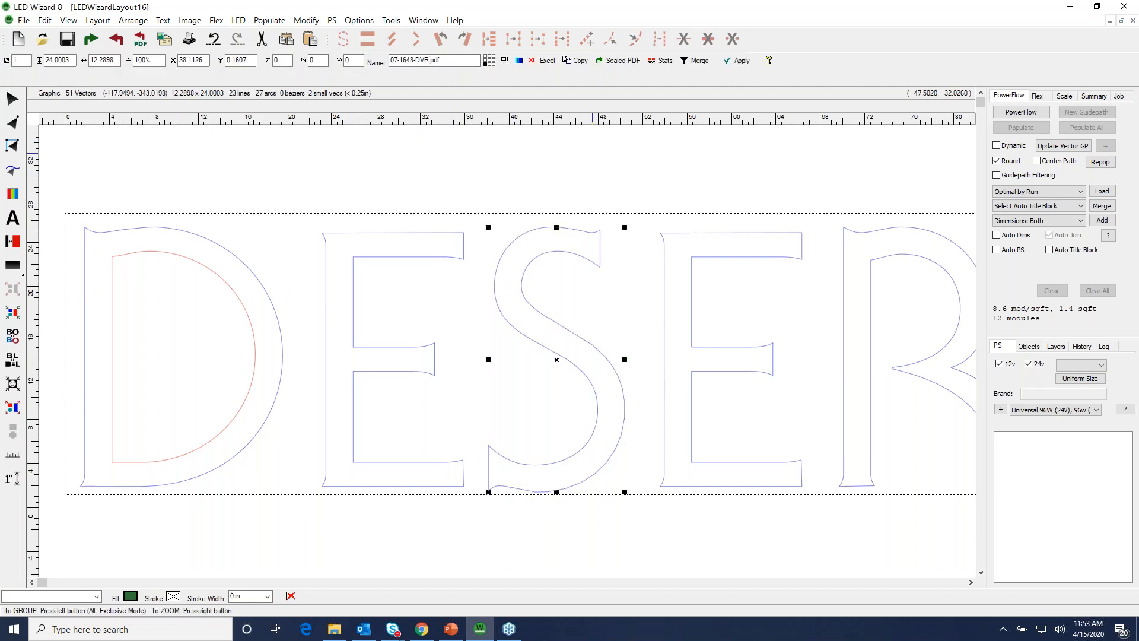
Examine the nodes along the outer curve of the first S's lower bowl with the Vector Edit Tool, ending with the Layout Tool active.
{"action": "left_click", "coordinate": [12, 123]}
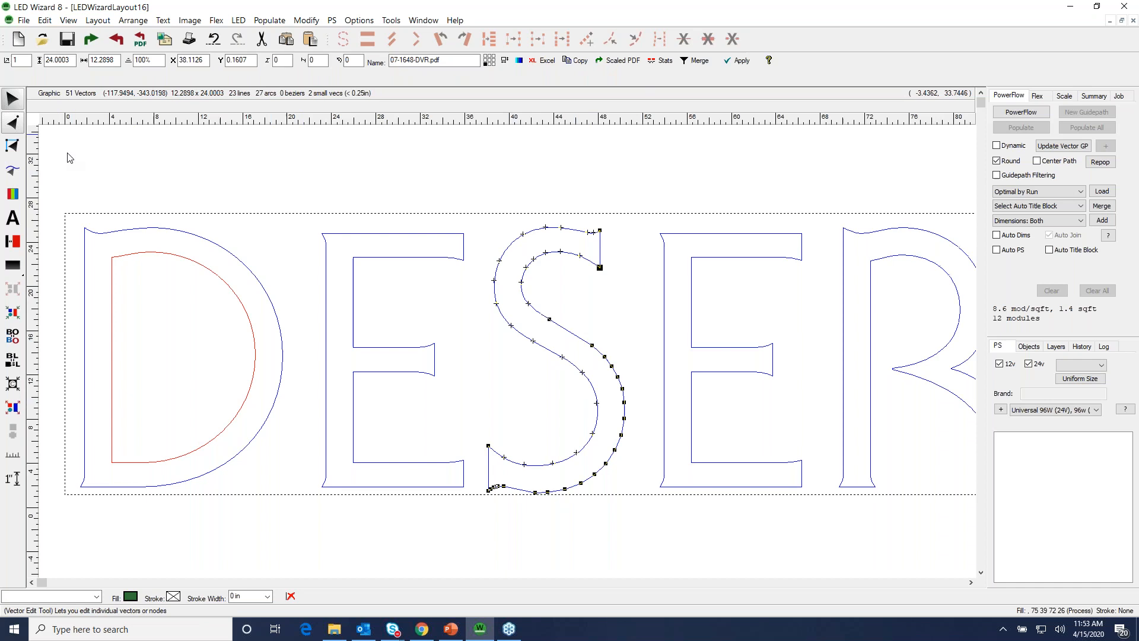
{"action": "scroll", "coordinate": [572, 368], "scroll_direction": "up", "scroll_amount": 3}
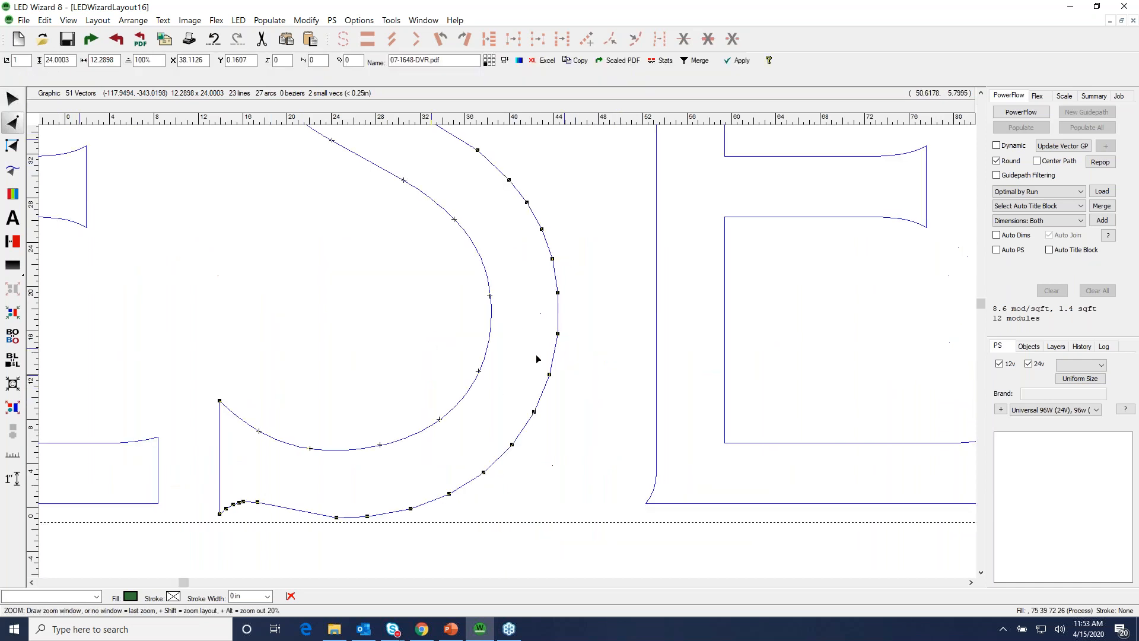
{"action": "left_click", "coordinate": [552, 363]}
{"action": "left_click", "coordinate": [570, 364]}
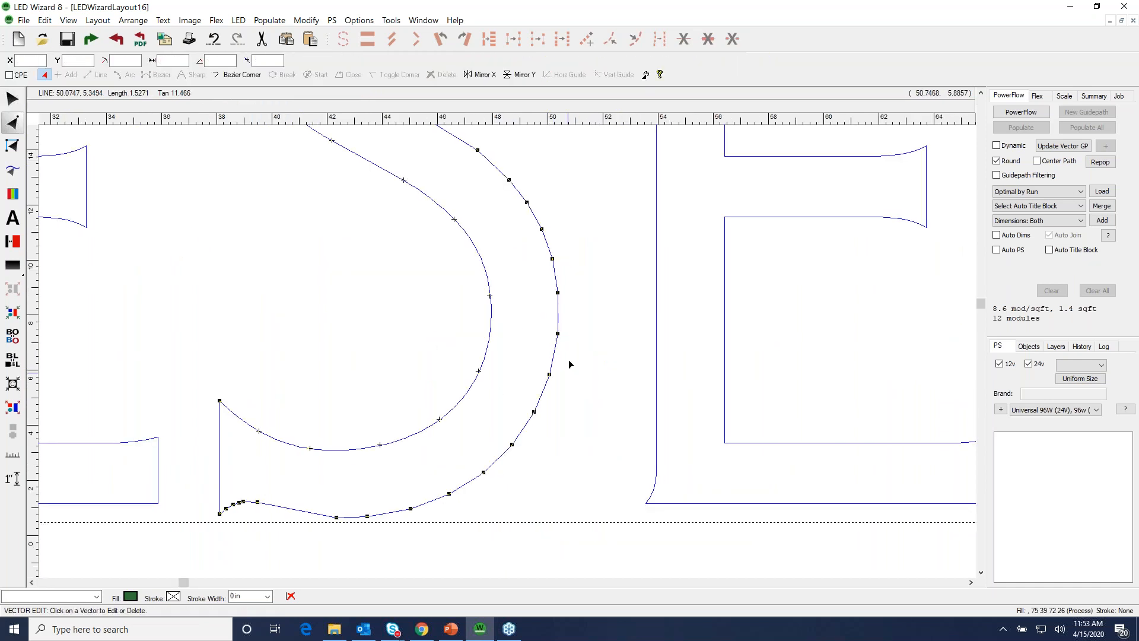
{"action": "right_click", "coordinate": [557, 245]}
{"action": "left_click", "coordinate": [12, 99]}
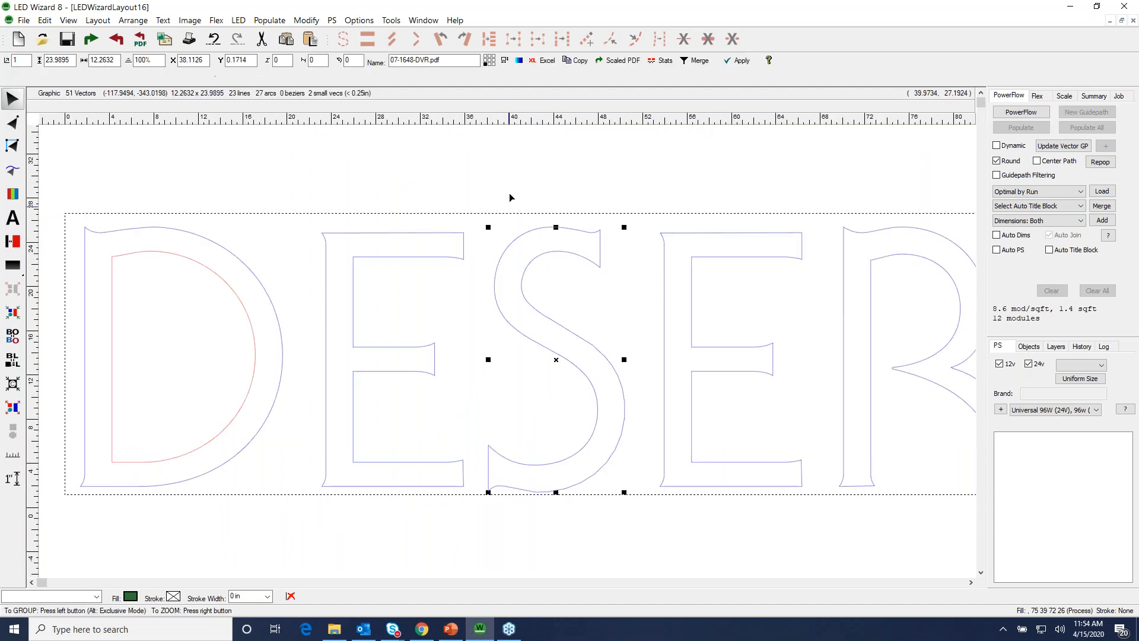
Optimize the vectors of the first S with Lines To Arcs enabled alongside Close Loops and Reorder Loops.
{"action": "left_click", "coordinate": [391, 20]}
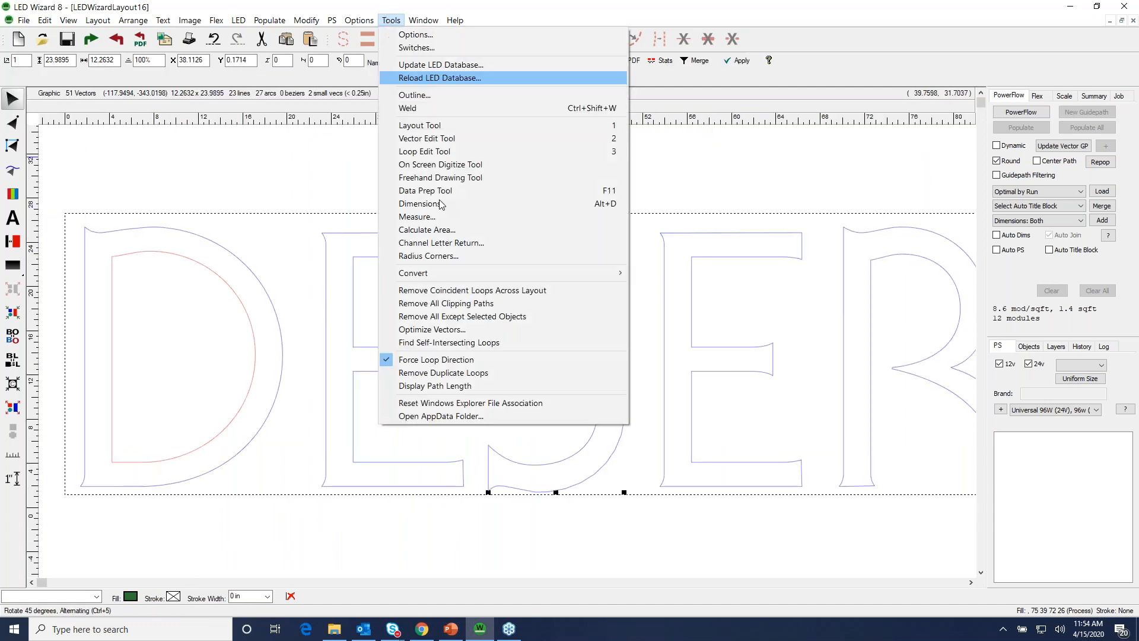
{"action": "left_click", "coordinate": [450, 331]}
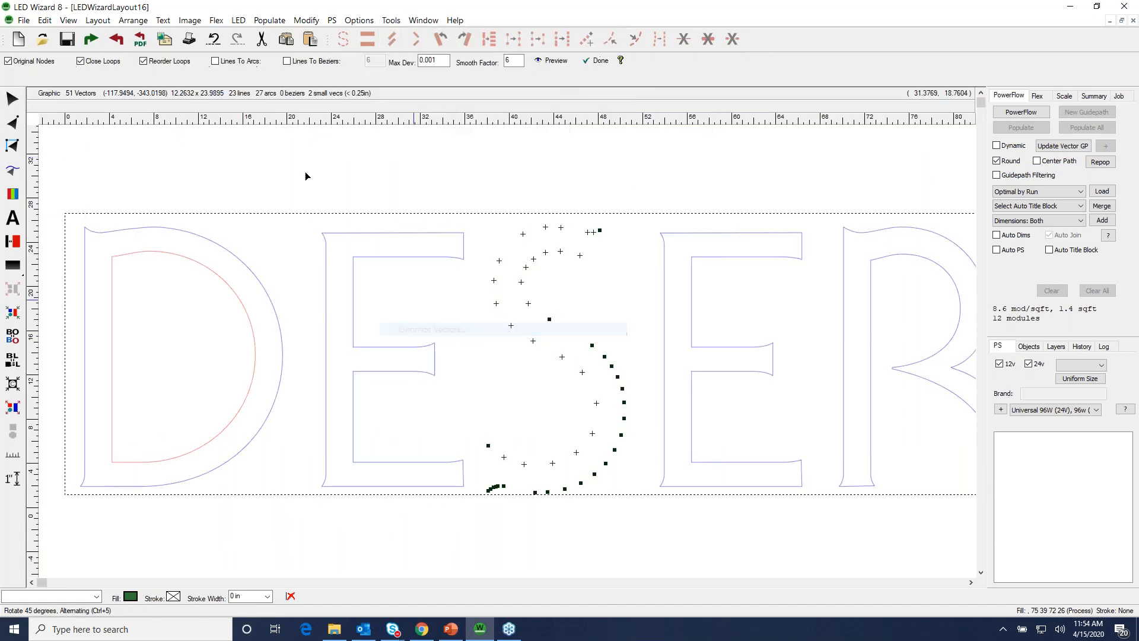
{"action": "left_click", "coordinate": [214, 62]}
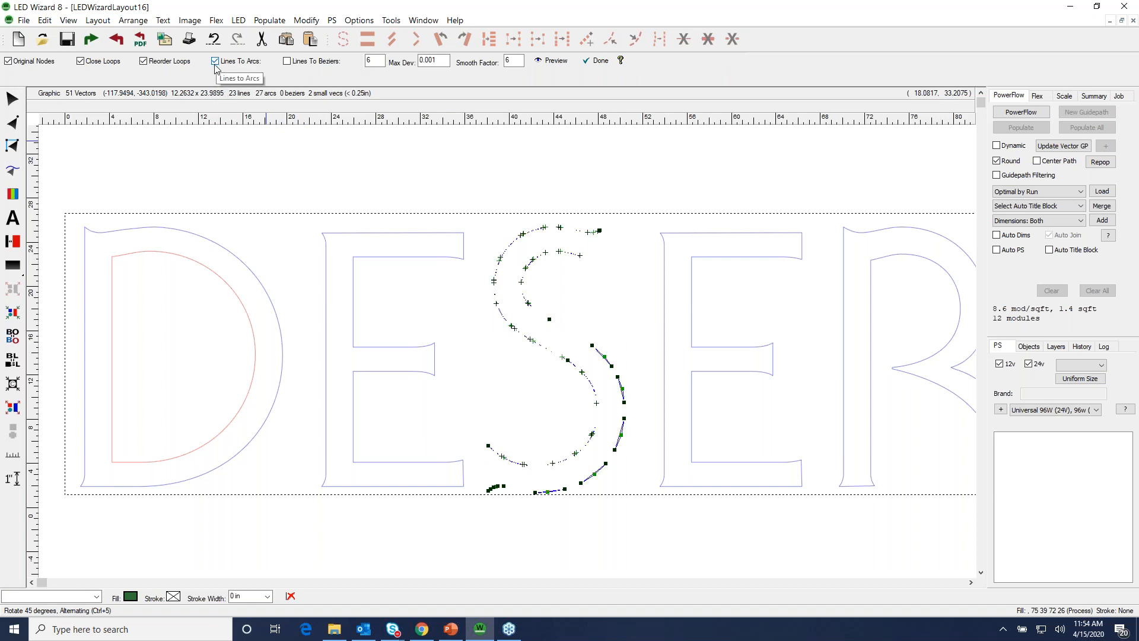
{"action": "left_click", "coordinate": [596, 60]}
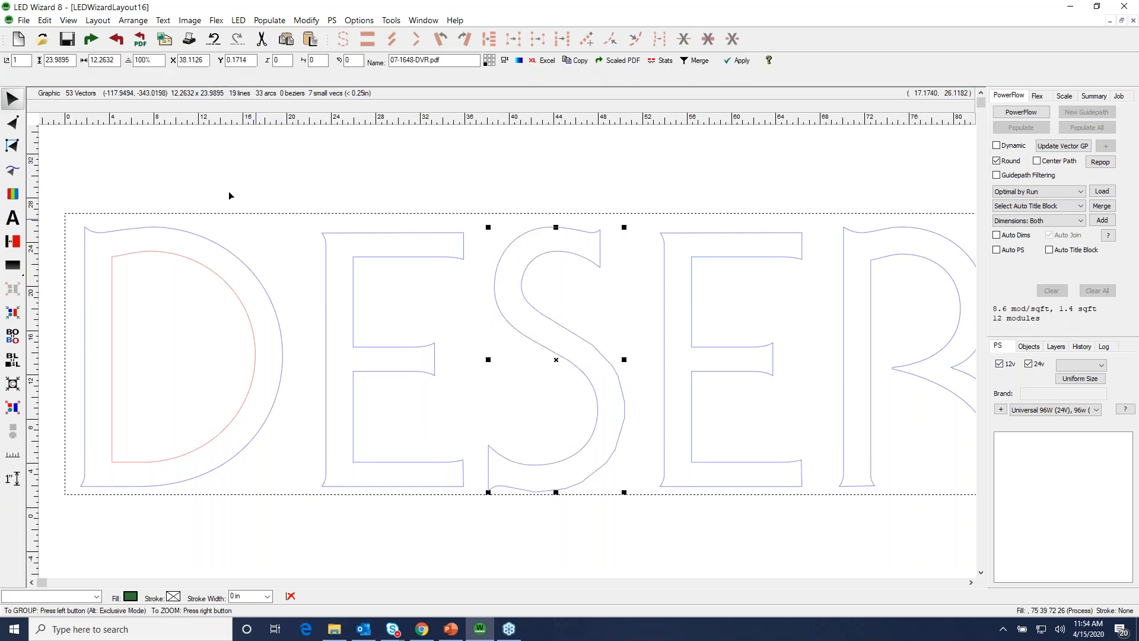
Convert a line on the outer curve of the first S's lower bowl to an arc and slightly shift the adjoining line.
{"action": "left_click", "coordinate": [12, 122]}
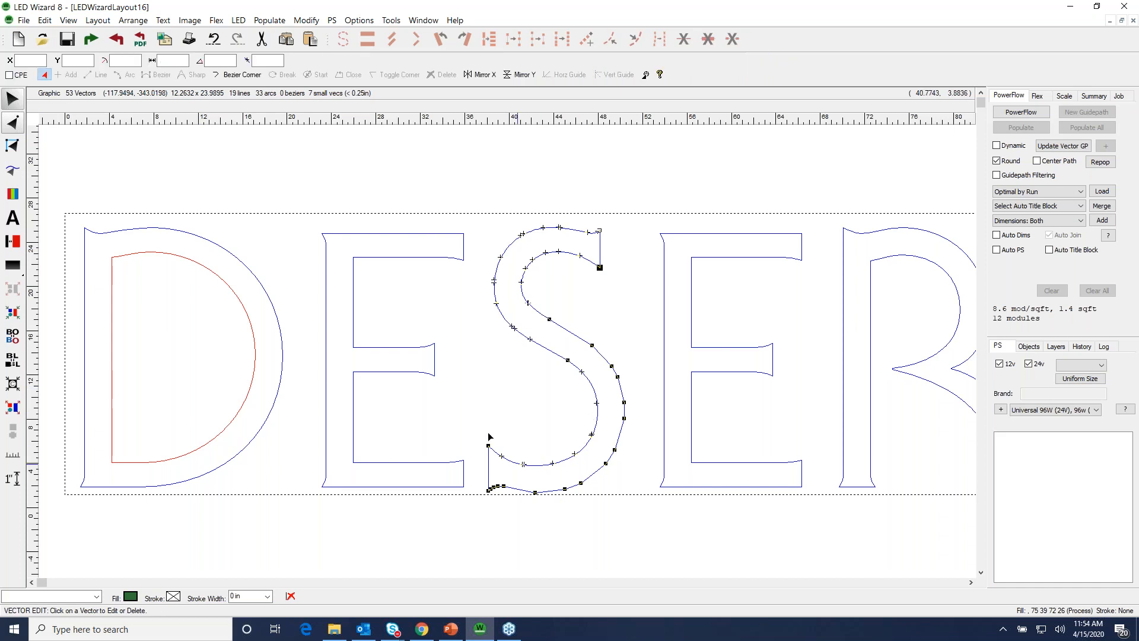
{"action": "key", "text": "z"}
{"action": "left_click_drag", "start_coordinate": [478, 411], "coordinate": [731, 544]}
{"action": "left_click", "coordinate": [501, 330]}
{"action": "key", "text": "a"}
{"action": "left_click_drag", "start_coordinate": [496, 348], "coordinate": [489, 342]}
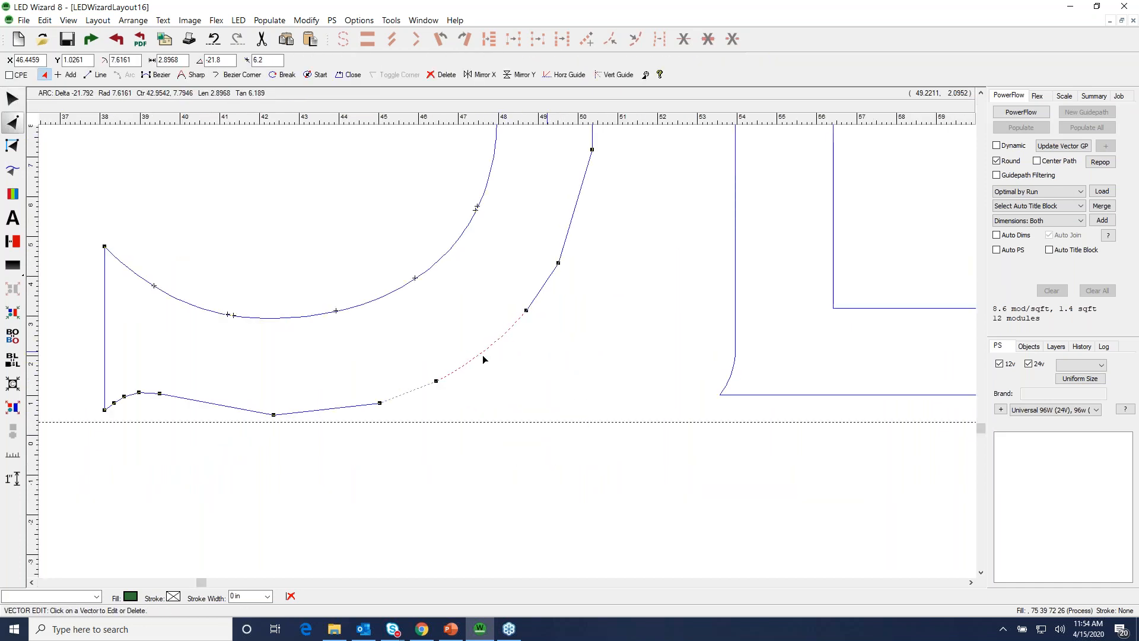
{"action": "left_click", "coordinate": [410, 389]}
{"action": "left_click_drag", "start_coordinate": [410, 389], "coordinate": [413, 392]}
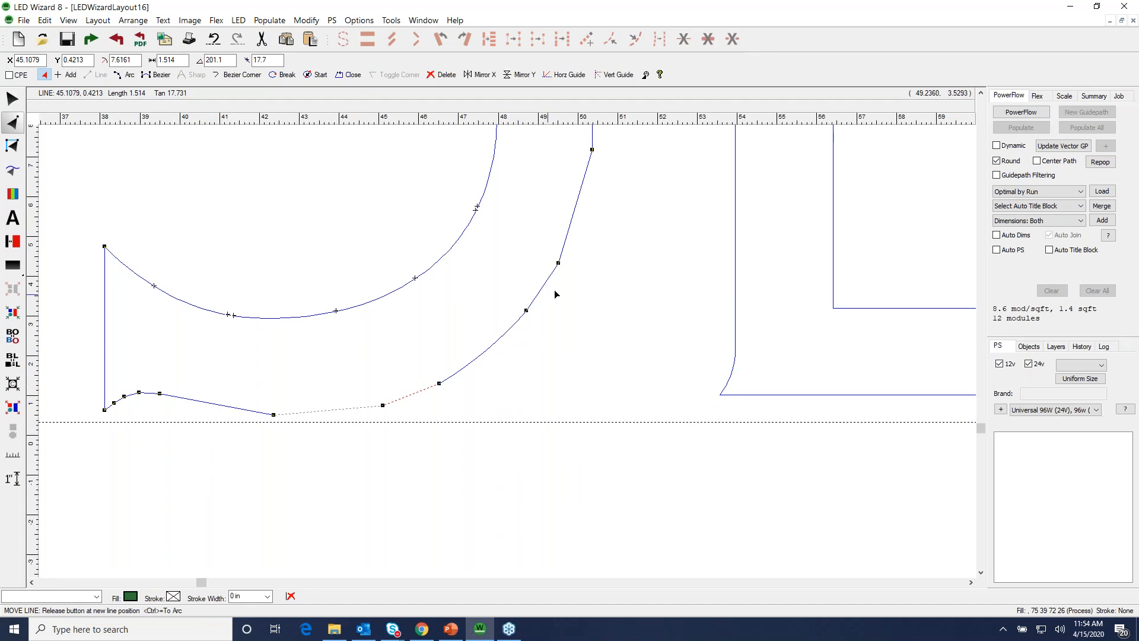
{"action": "key", "text": "F3"}
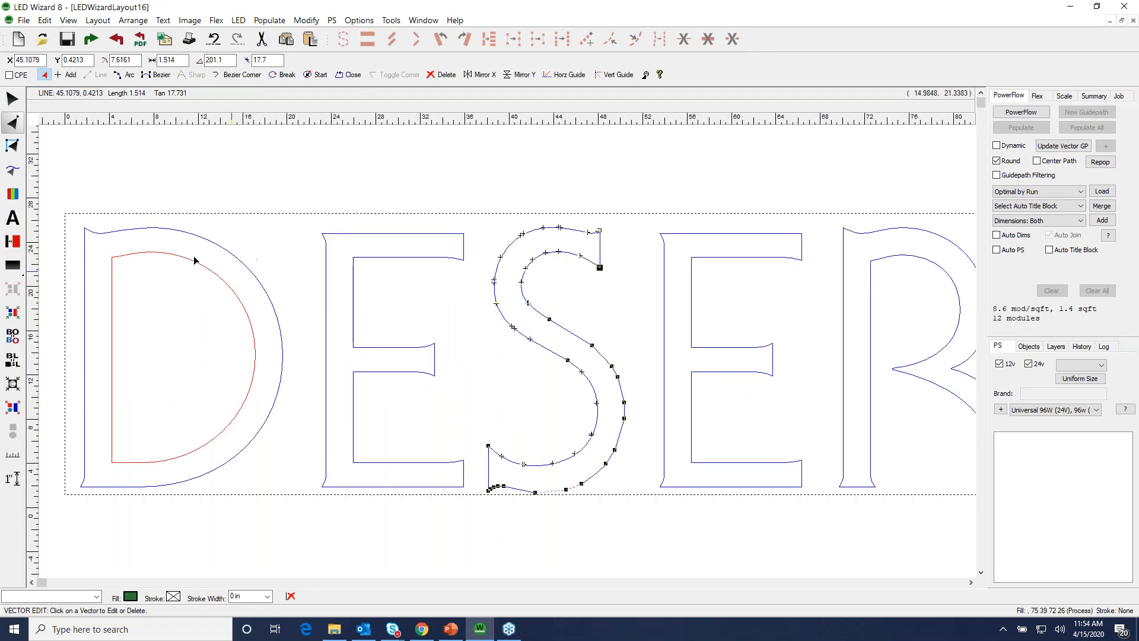
Select the D and convert its outlines to all lines, displaying its nodes for vector editing.
{"action": "left_click", "coordinate": [12, 98]}
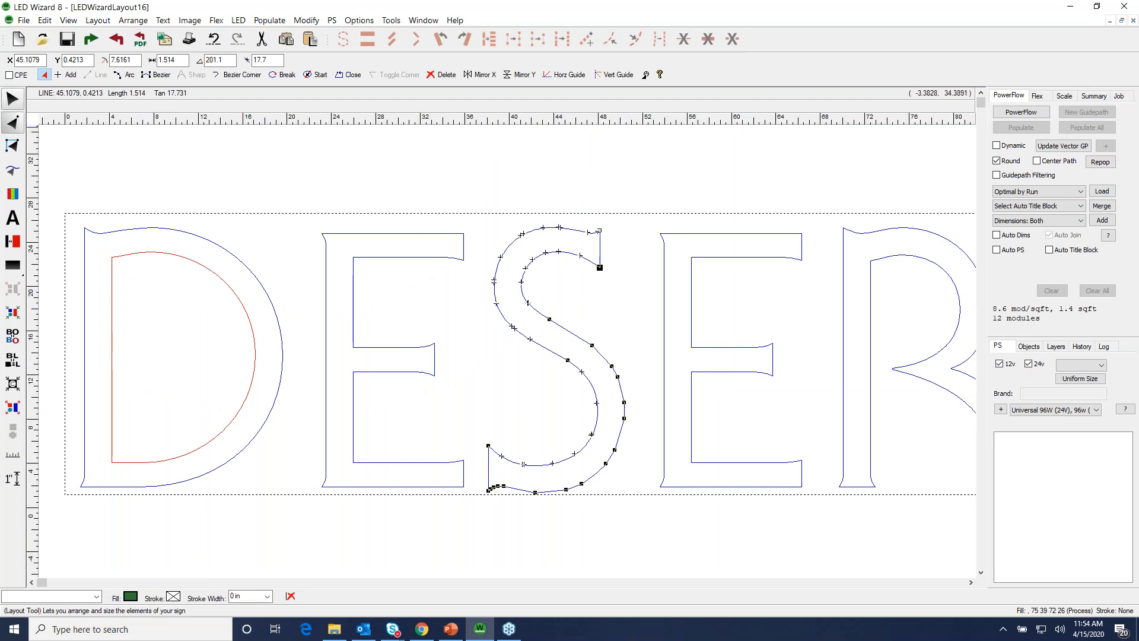
{"action": "left_click", "coordinate": [170, 257]}
{"action": "left_click", "coordinate": [391, 20]}
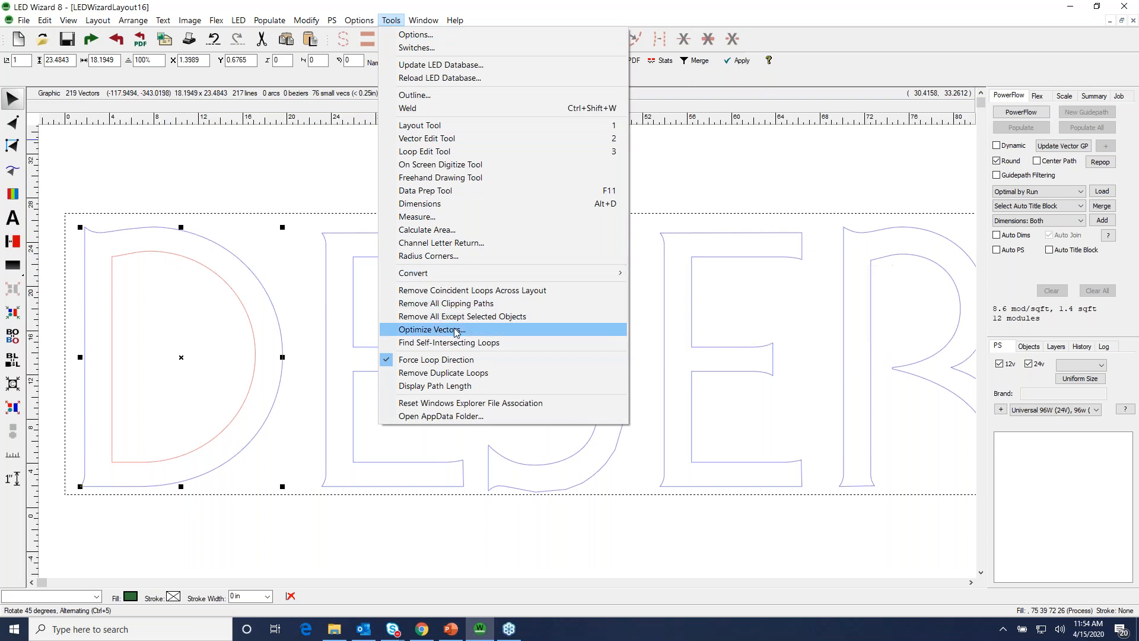
{"action": "mouse_move", "coordinate": [477, 275]}
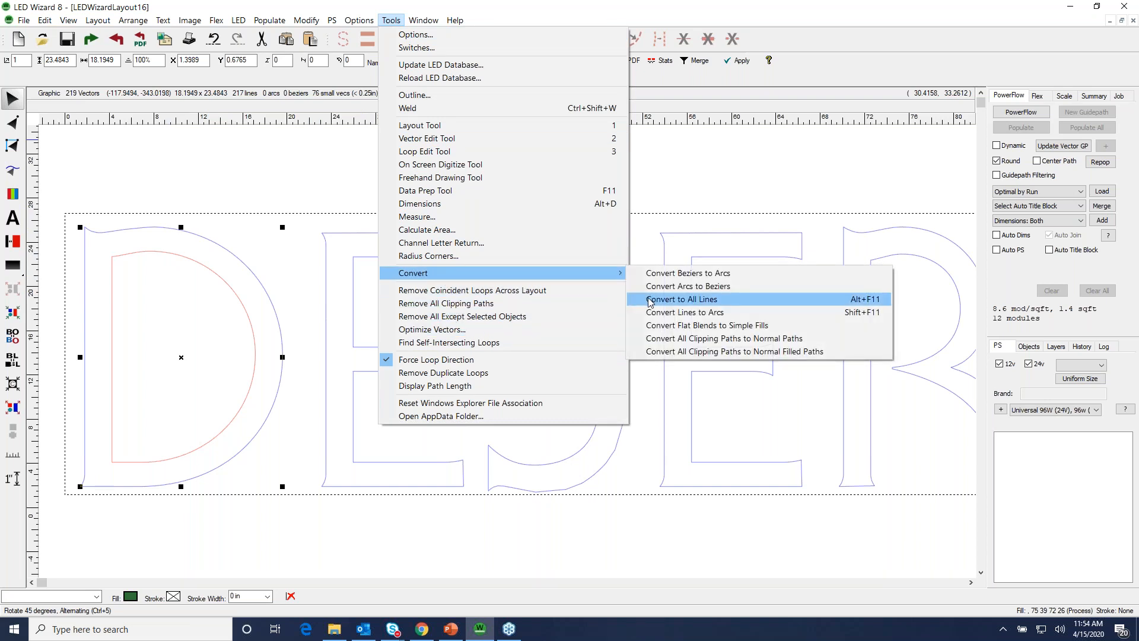
{"action": "left_click", "coordinate": [642, 299]}
{"action": "key", "text": "2"}
Preview Optimize Vectors on the D, examining its curve nodes up close with and without Lines To Arcs, and leave without accepting.
{"action": "left_click", "coordinate": [12, 99]}
{"action": "left_click", "coordinate": [383, 21]}
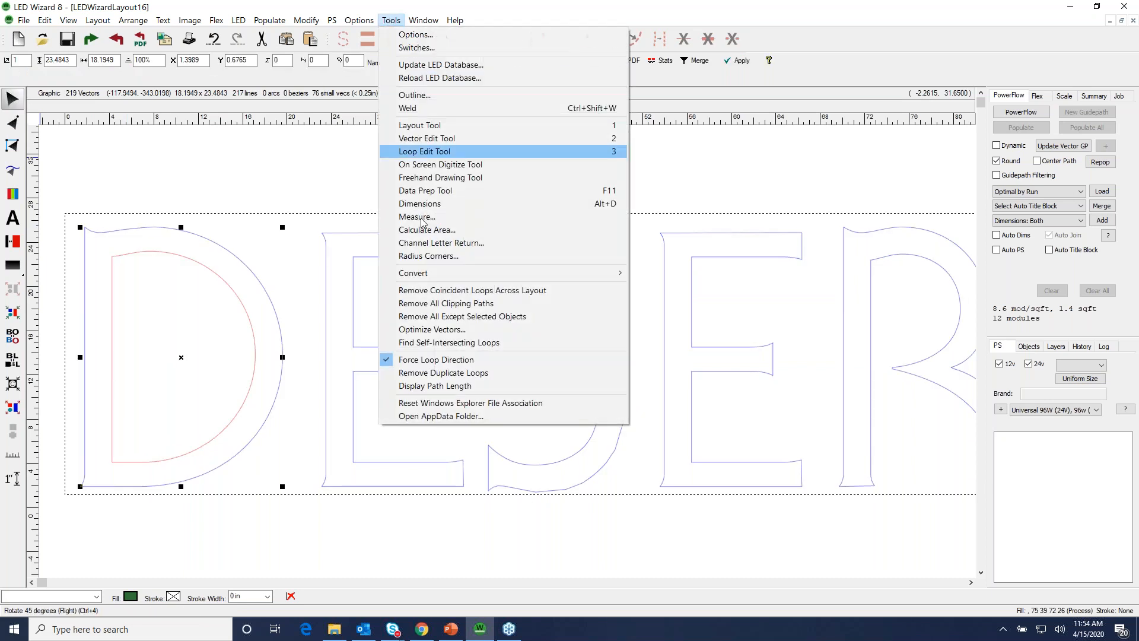
{"action": "left_click", "coordinate": [454, 330]}
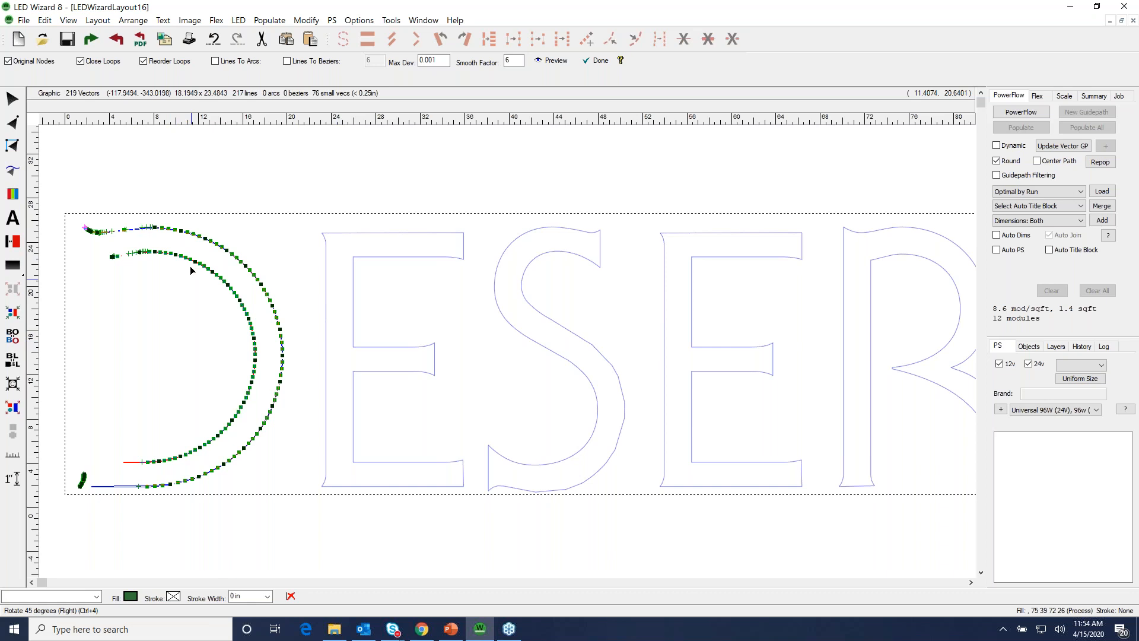
{"action": "left_click_drag", "start_coordinate": [137, 200], "coordinate": [355, 351]}
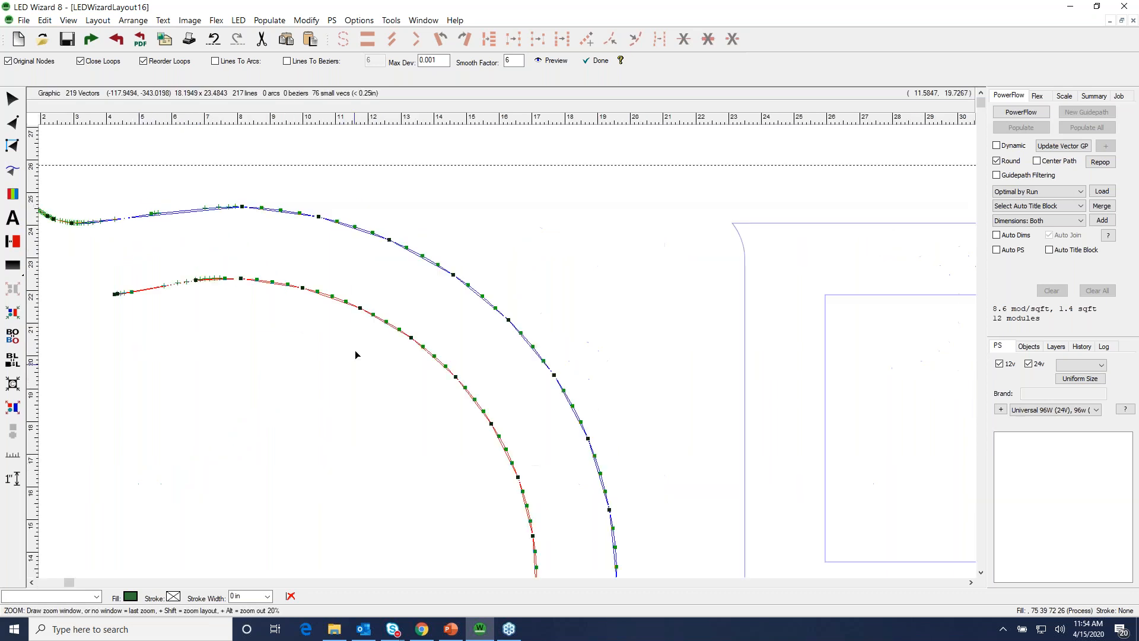
{"action": "left_click", "coordinate": [397, 360]}
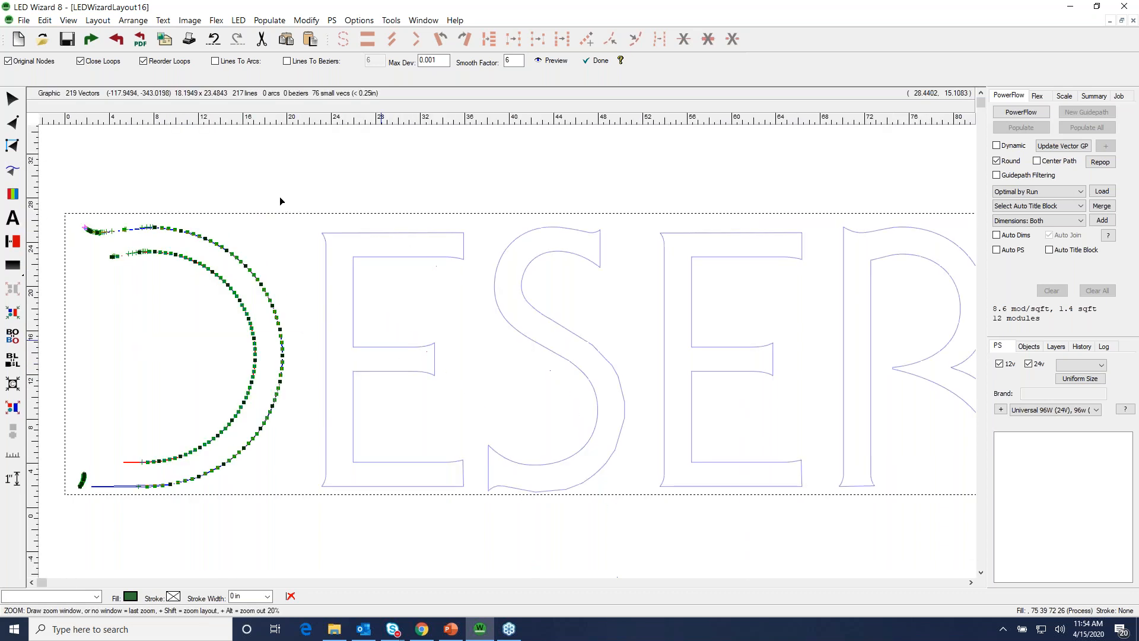
{"action": "left_click", "coordinate": [215, 61]}
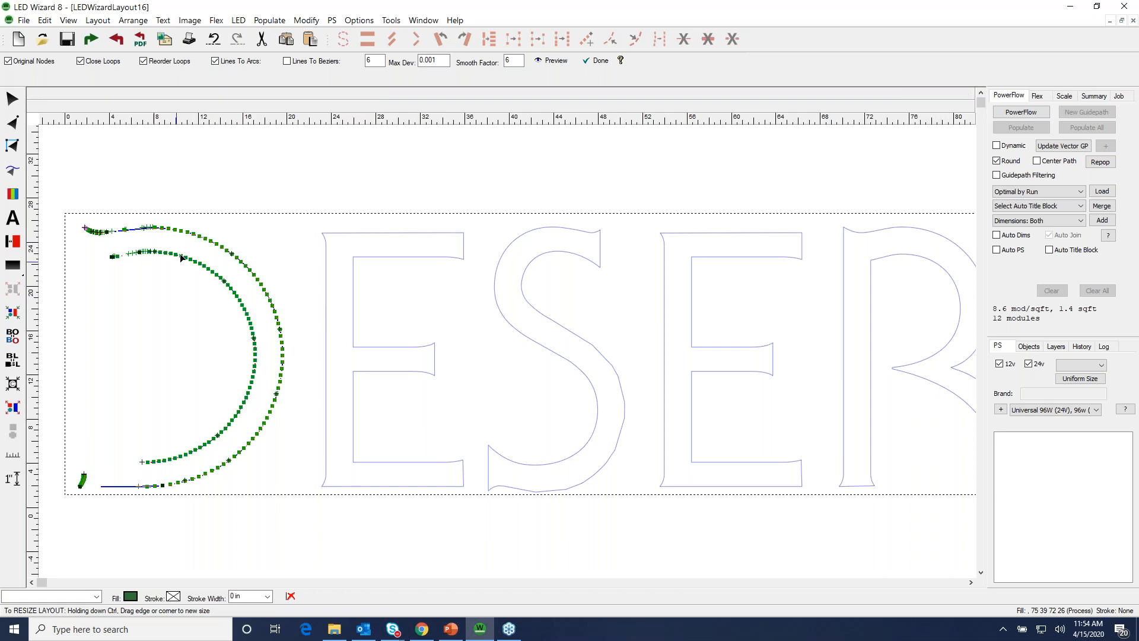
{"action": "left_click_drag", "start_coordinate": [110, 192], "coordinate": [436, 394]}
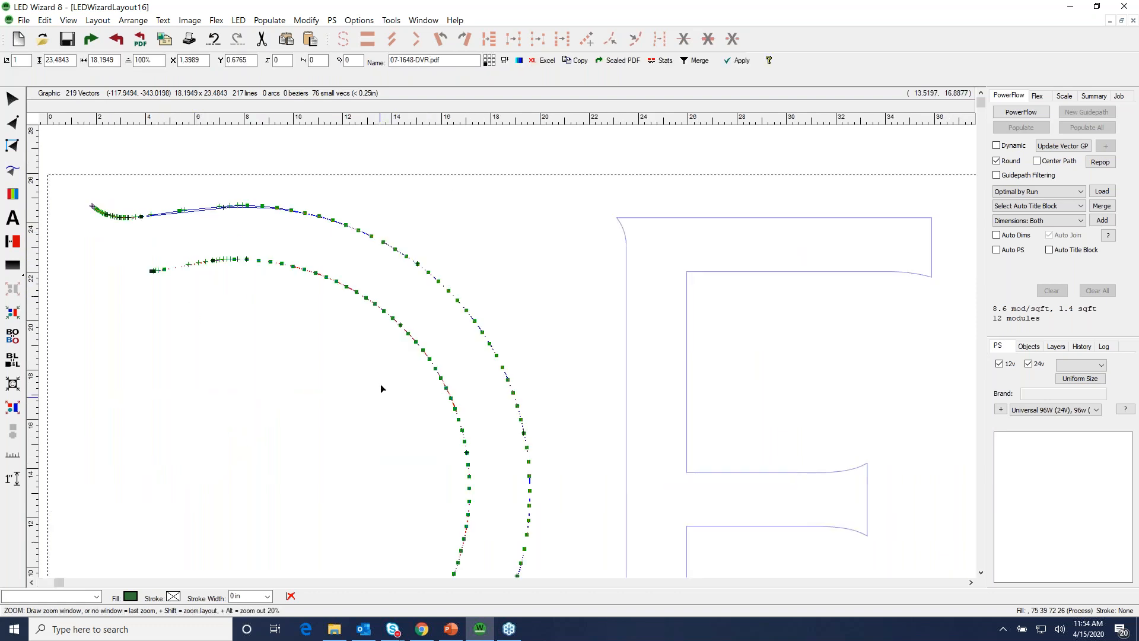
{"action": "left_click", "coordinate": [379, 383]}
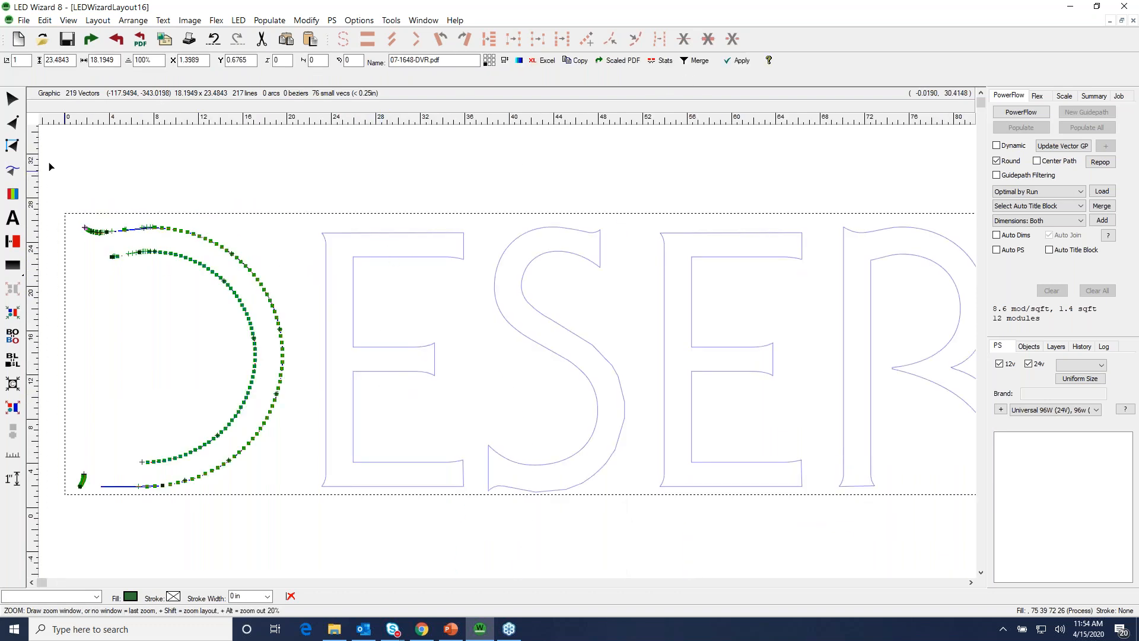
{"action": "left_click", "coordinate": [11, 99]}
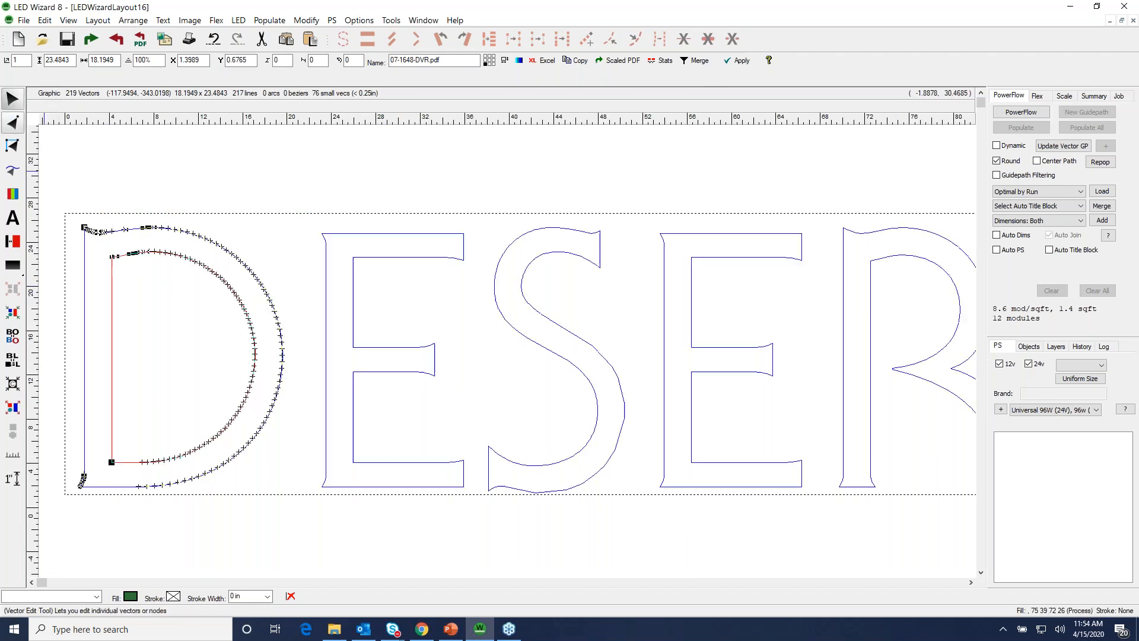
{"action": "left_click", "coordinate": [12, 123]}
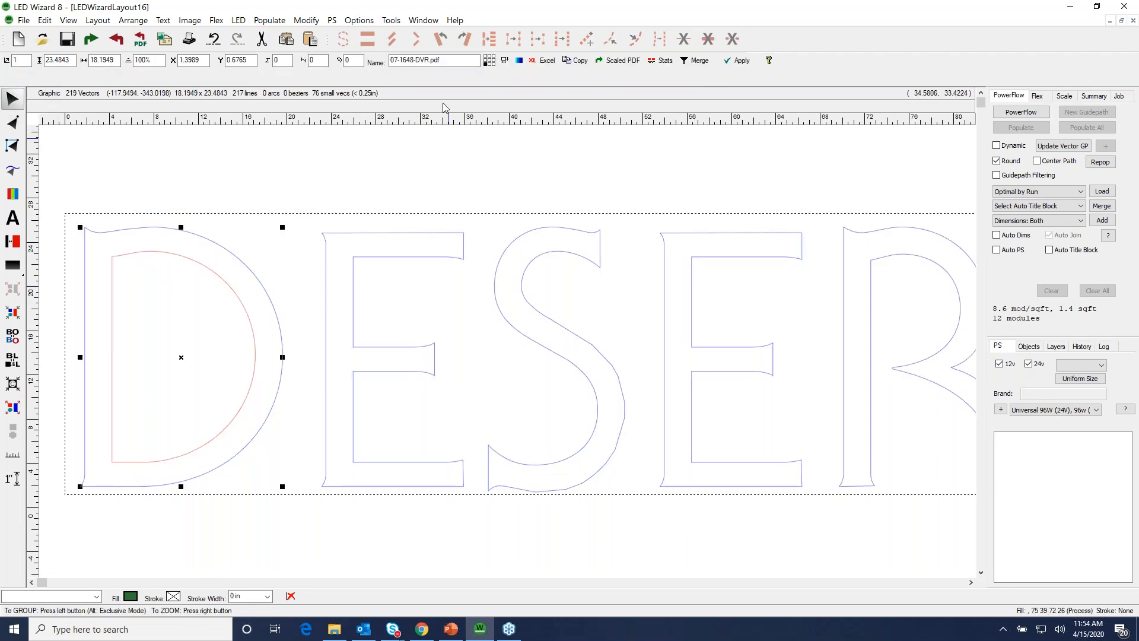
Optimize the D with Close Loops, Reorder Loops and Lines To Arcs enabled, and inspect the arcs of its outer bowl.
{"action": "left_click", "coordinate": [391, 20]}
{"action": "left_click", "coordinate": [461, 329]}
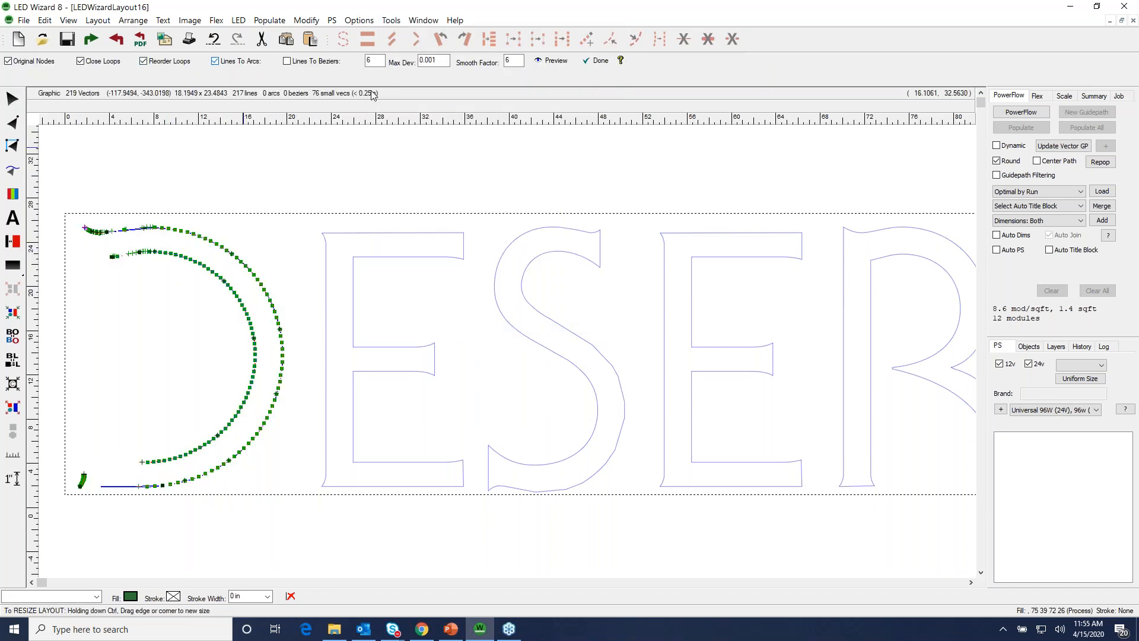
{"action": "left_click", "coordinate": [597, 61]}
{"action": "left_click", "coordinate": [12, 122]}
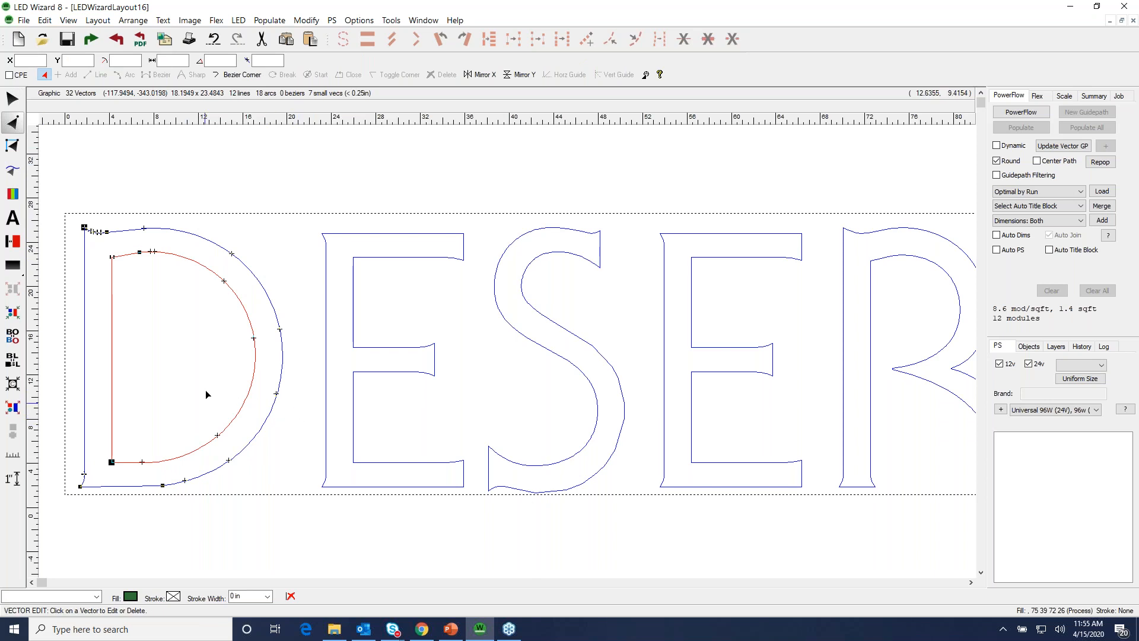
{"action": "left_click", "coordinate": [261, 296]}
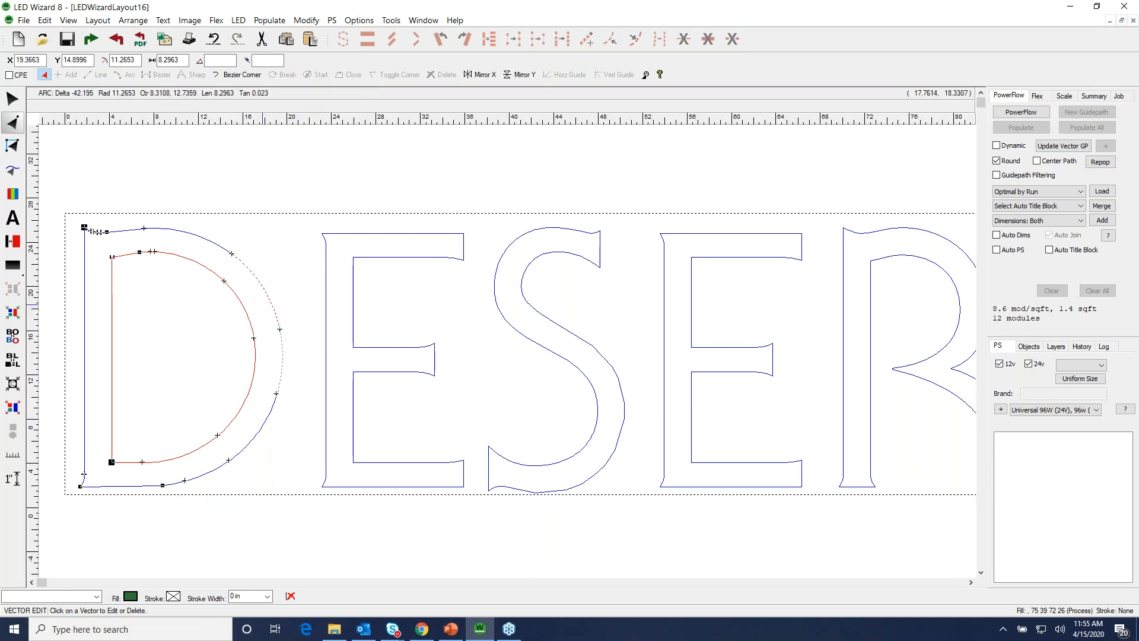
{"action": "left_click", "coordinate": [265, 425]}
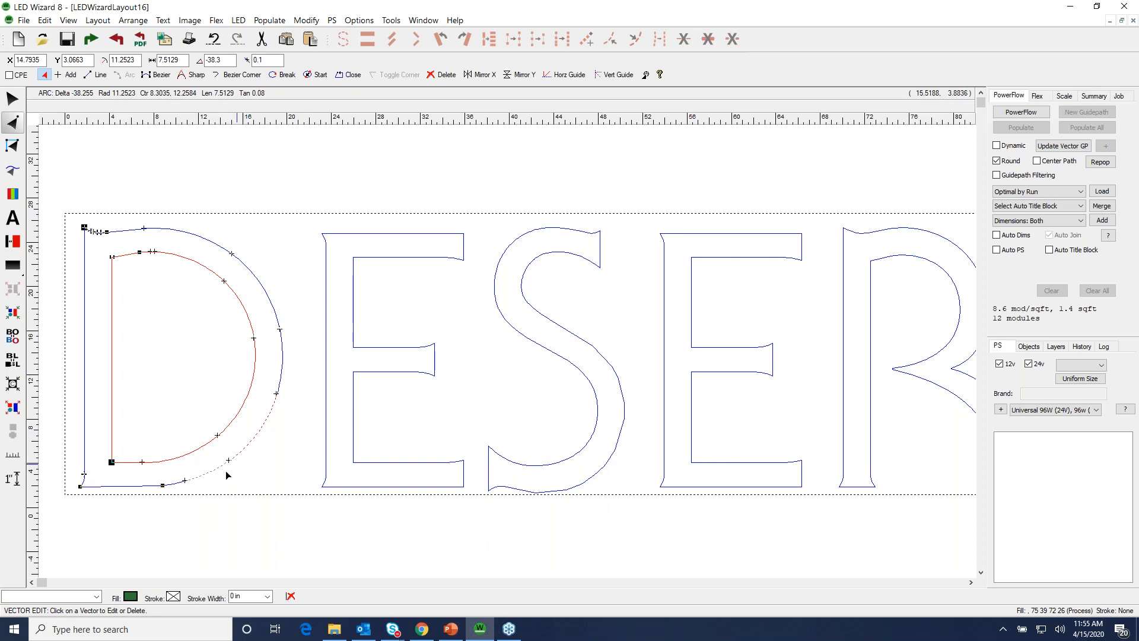
Simplify the D's upper-left serif by replacing the short segments along its curve with an arc.
{"action": "key", "text": "z"}
{"action": "left_click_drag", "start_coordinate": [48, 161], "coordinate": [176, 302]}
{"action": "key", "text": "z"}
{"action": "left_click_drag", "start_coordinate": [371, 315], "coordinate": [557, 406]}
{"action": "left_click", "coordinate": [286, 247]}
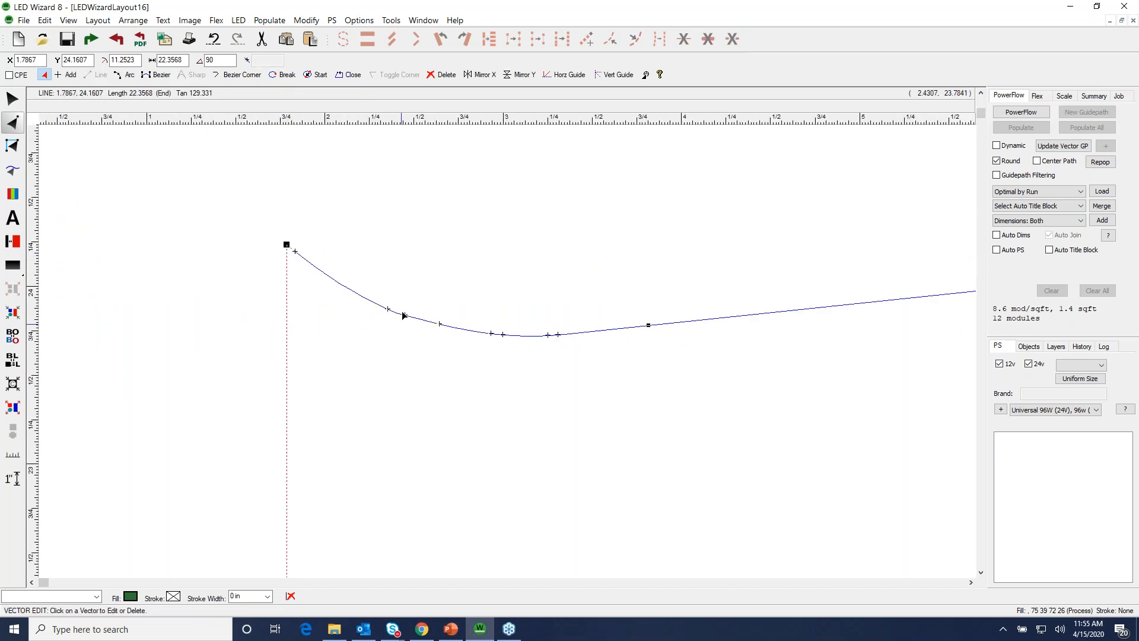
{"action": "left_click", "coordinate": [405, 318]}
{"action": "left_click", "coordinate": [560, 335], "text": "shift"}
{"action": "left_click", "coordinate": [583, 371]}
{"action": "key", "text": "F3"}
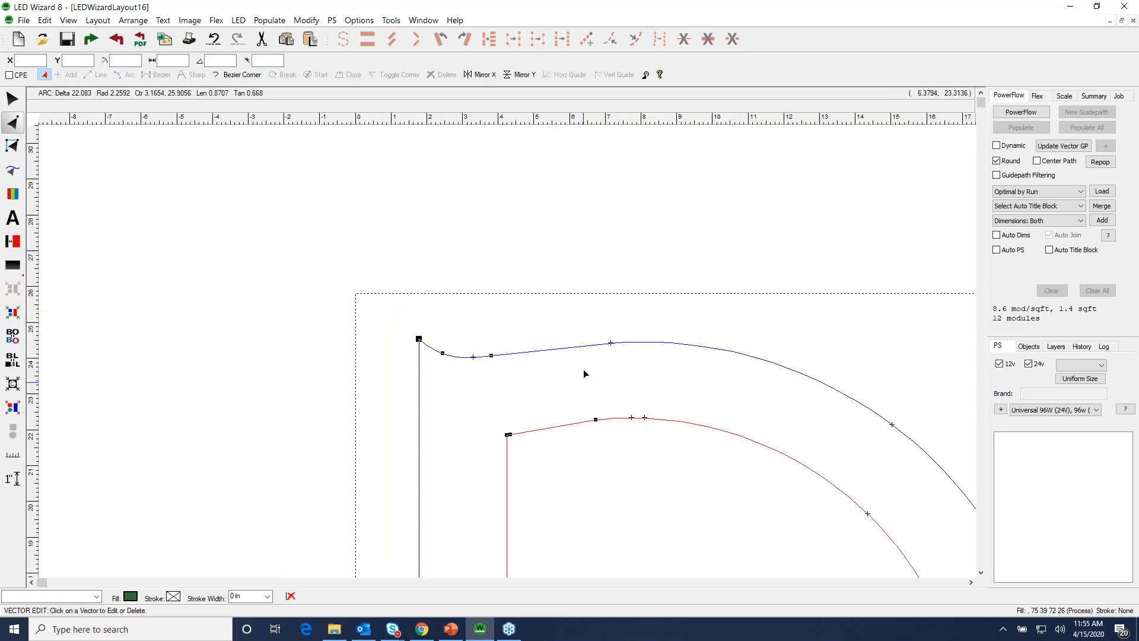
Check the D's lower-left serif up close, then deselect the letter and view the whole Desert Valley lettering.
{"action": "key", "text": "F3"}
{"action": "key", "text": "F2"}
{"action": "left_click_drag", "start_coordinate": [59, 452], "coordinate": [212, 499]}
{"action": "key", "text": "F3"}
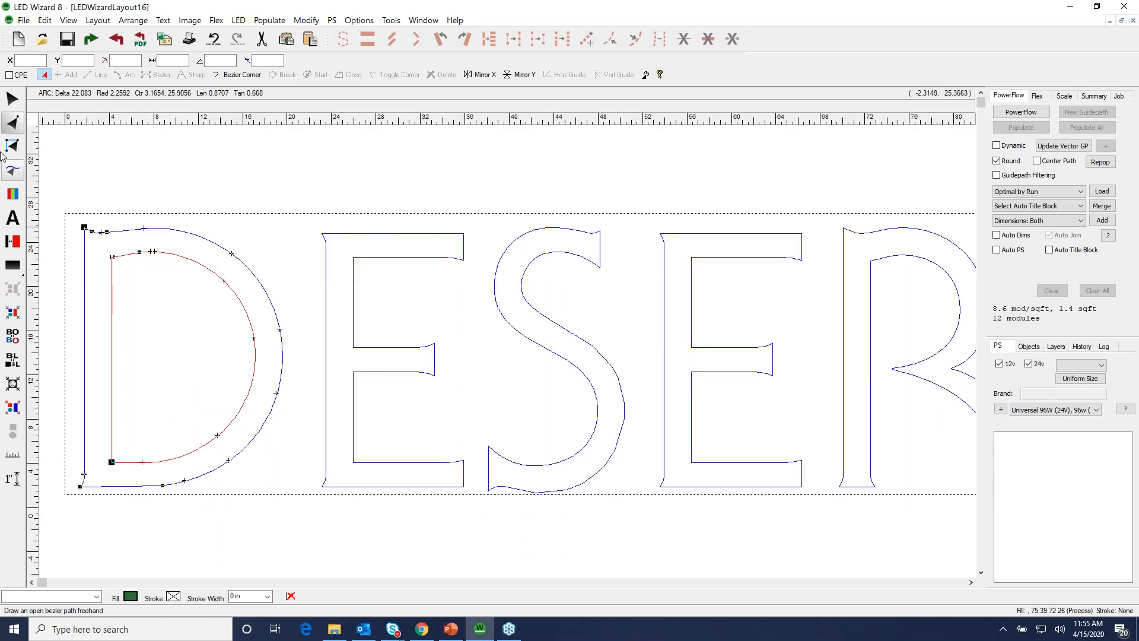
{"action": "left_click", "coordinate": [13, 100]}
{"action": "key", "text": "F4"}
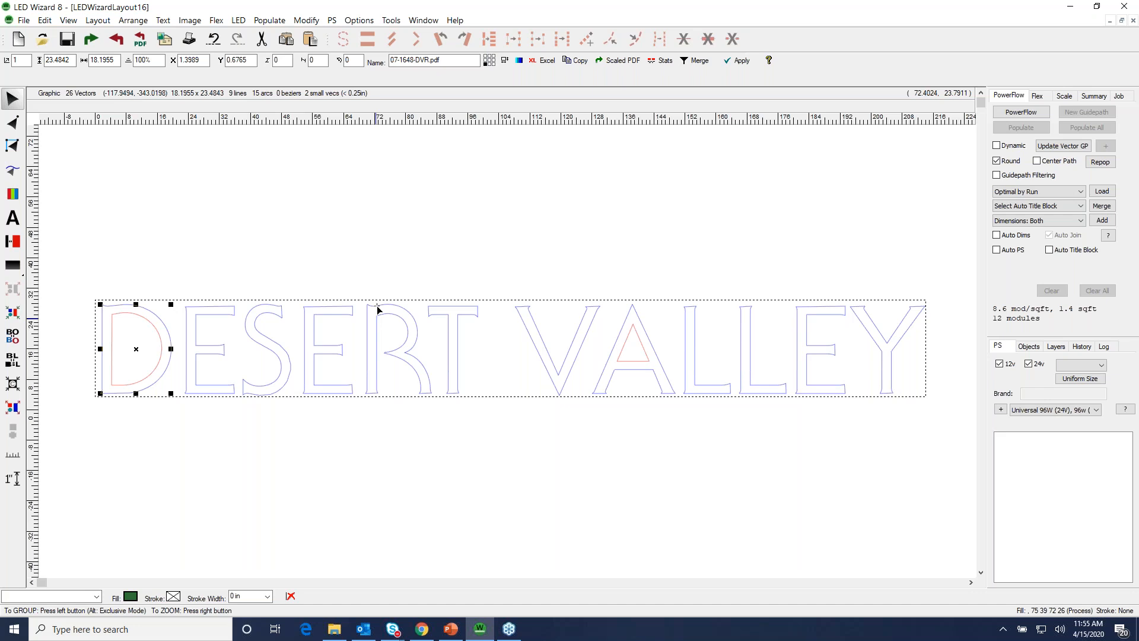
{"action": "left_click", "coordinate": [375, 443]}
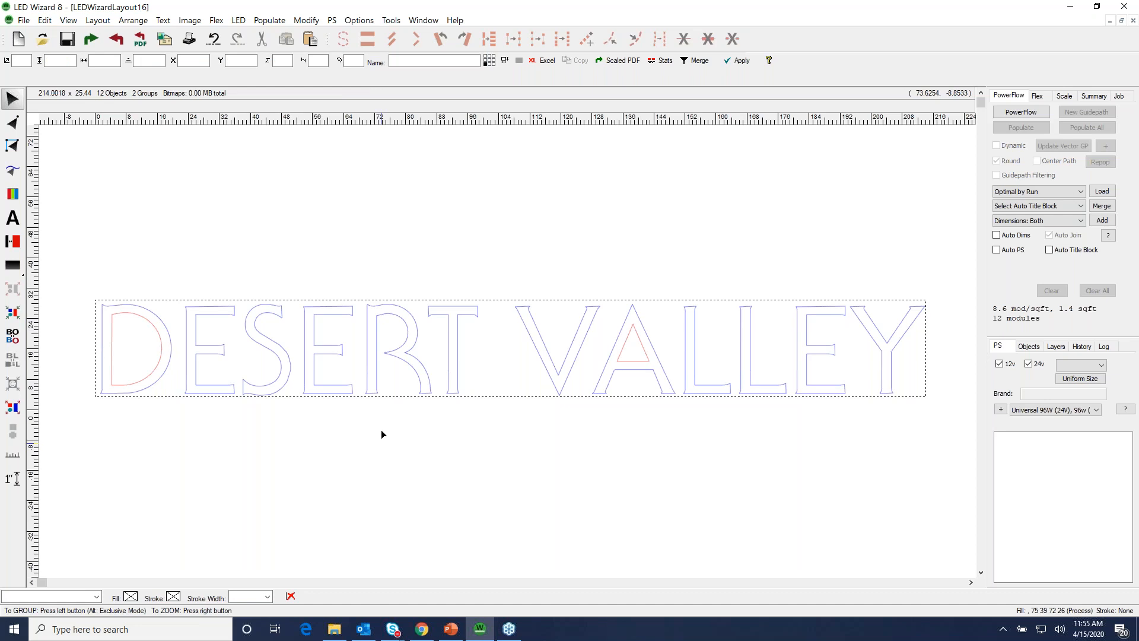
{"action": "right_click", "coordinate": [384, 433]}
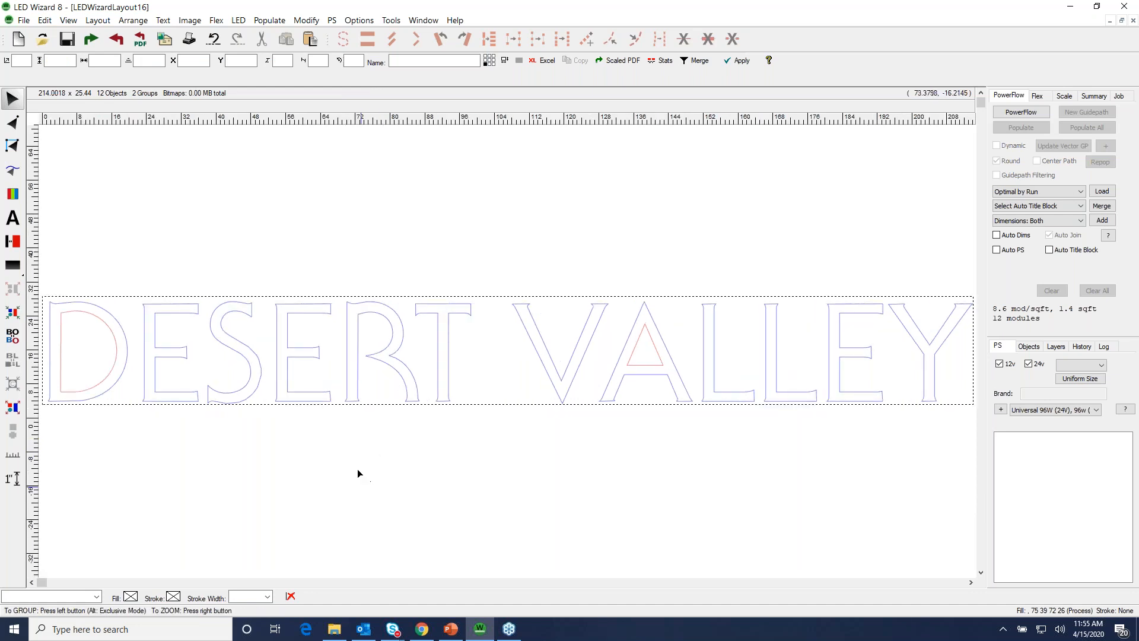
Create a new blank layout and preview the Desert Valley Radiology artwork 07-1648-DVR.pdf for import.
{"action": "left_click", "coordinate": [18, 39]}
{"action": "left_click", "coordinate": [91, 41]}
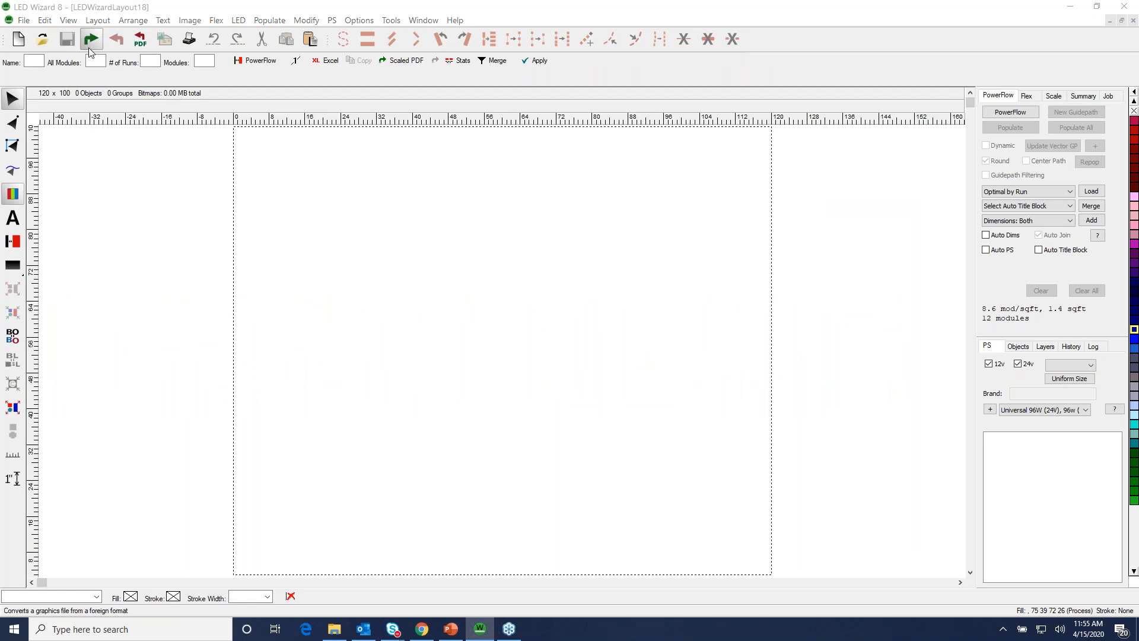
{"action": "left_click", "coordinate": [330, 235]}
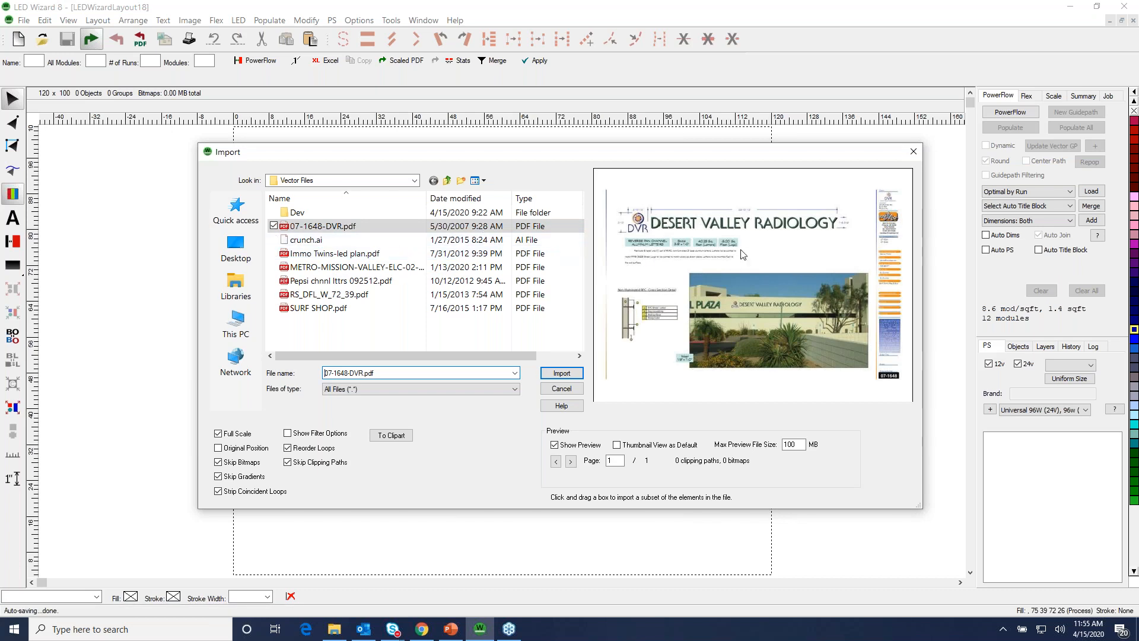
Preview the remaining vector files for import one by one, from crunch.ai through Immo Twins, METRO, Pepsi and RS_DFL_W_72_39.pdf to SURF SHOP.pdf.
{"action": "left_click", "coordinate": [330, 244]}
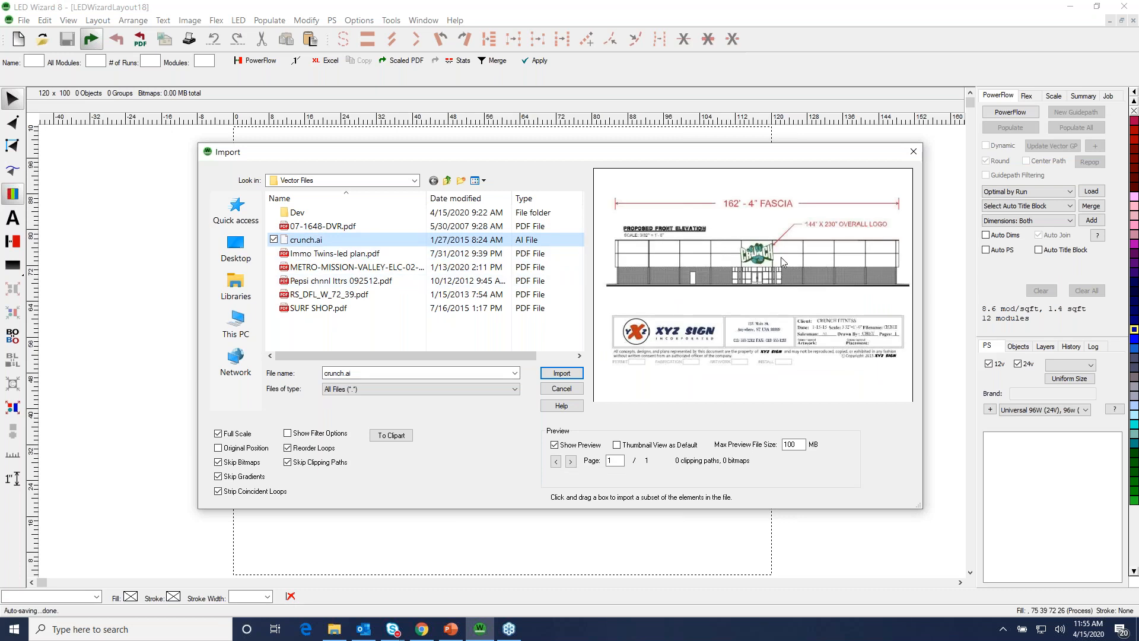
{"action": "left_click", "coordinate": [336, 257]}
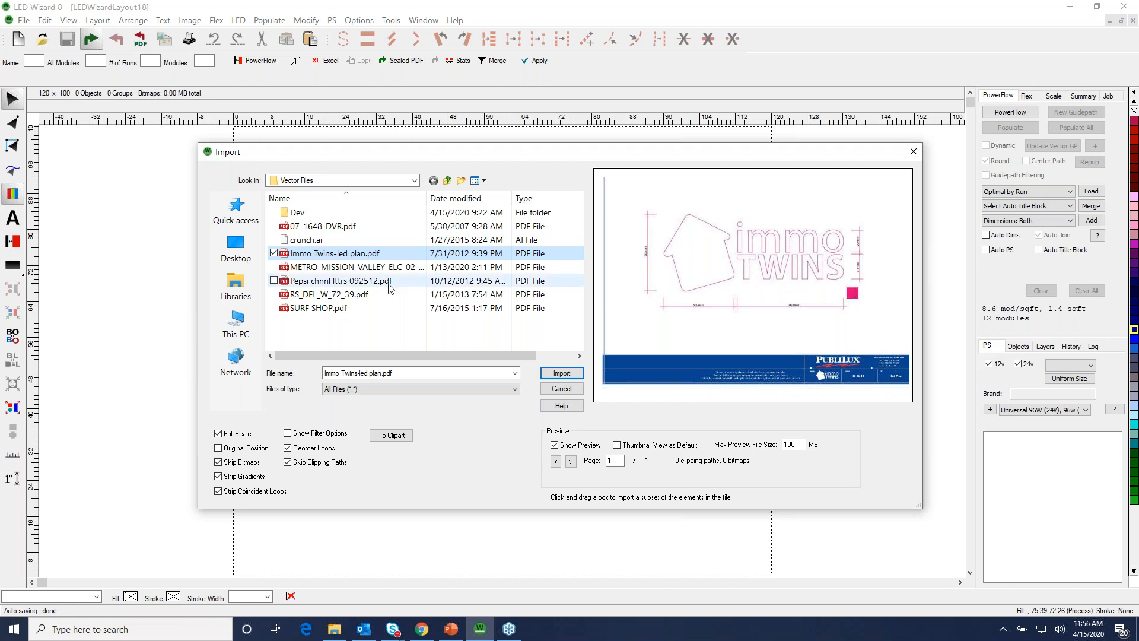
{"action": "left_click", "coordinate": [363, 268]}
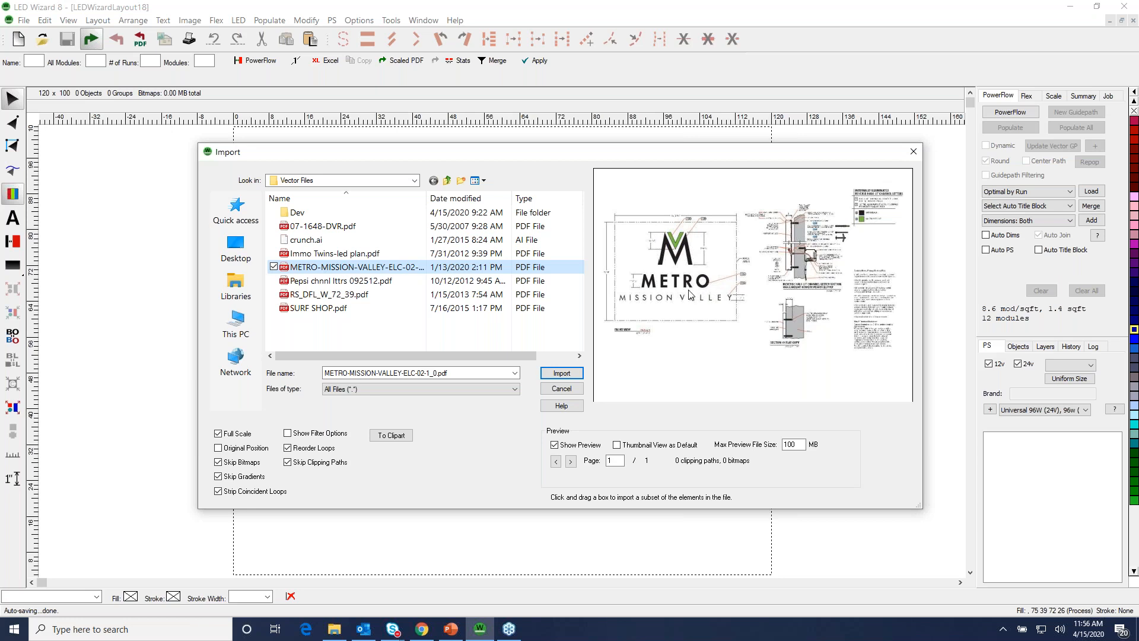
{"action": "left_click", "coordinate": [366, 283]}
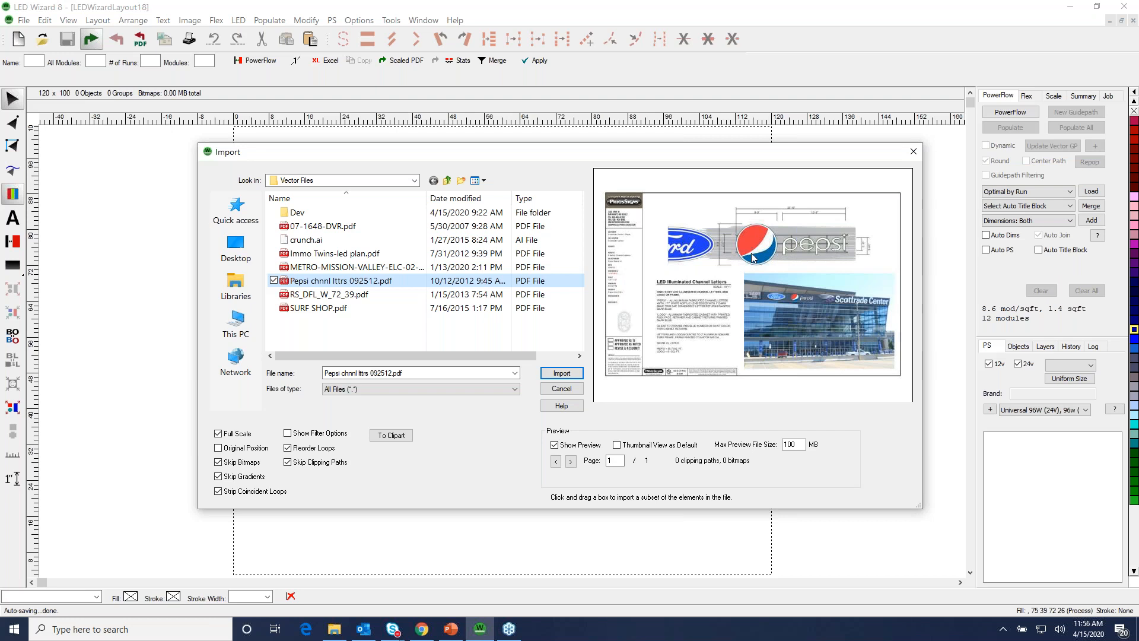
{"action": "left_click", "coordinate": [358, 295]}
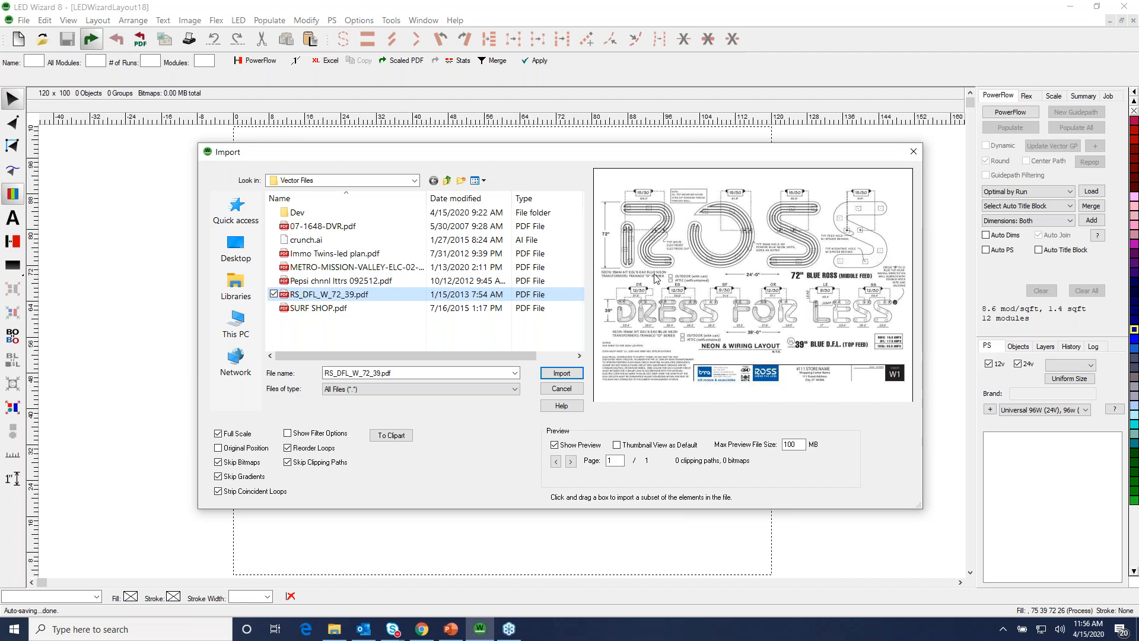
{"action": "left_click", "coordinate": [382, 309]}
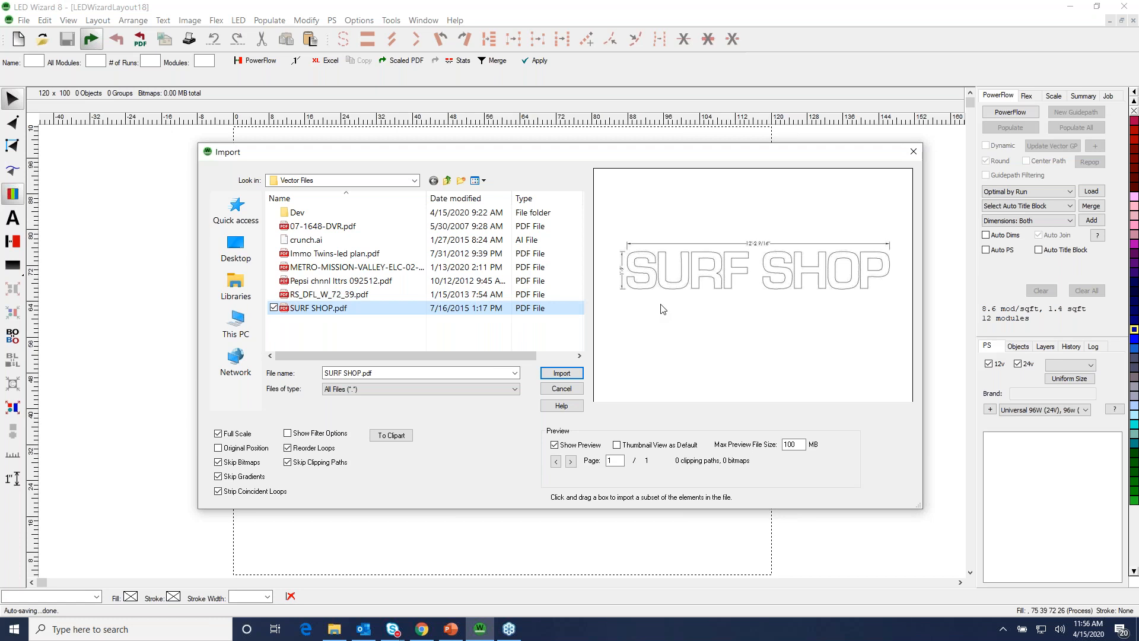